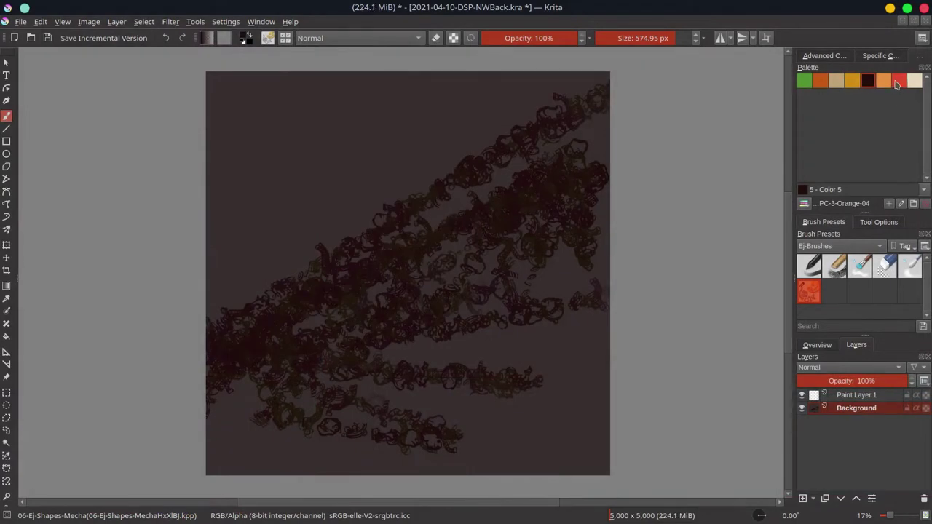
Step: Paint dark purple strokes across the background canvas
left_click_drag(397, 317, 605, 218)
left_click(836, 85)
left_click_drag(240, 248, 301, 219)
left_click_drag(211, 109, 604, 240)
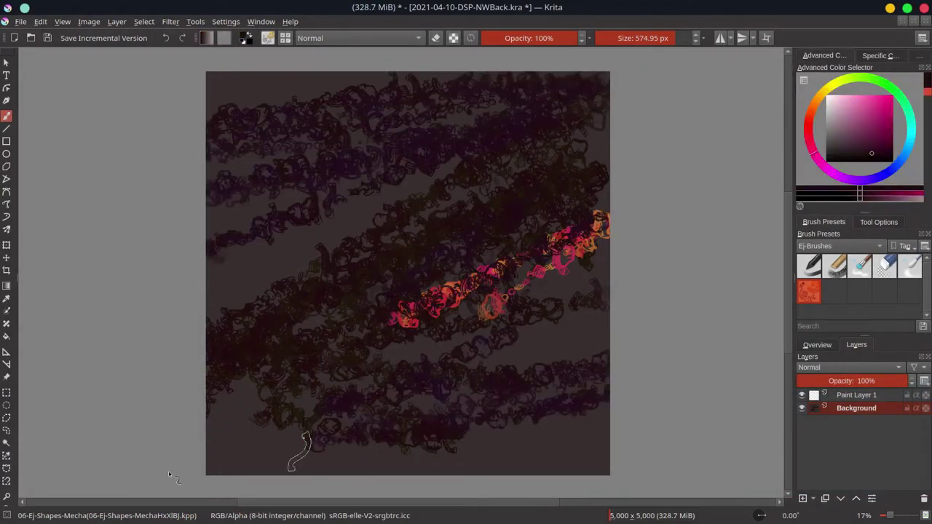
left_click(868, 80)
mouse_move(211, 437)
left_mouse_down()
mouse_move(605, 408)
mouse_move(422, 335)
left_mouse_up()
Step: Paint bright red-orange diagonal streaks across the canvas
left_click(901, 80)
left_click_drag(211, 233, 604, 150)
left_click_drag(211, 196, 328, 218)
left_click_drag(502, 360, 608, 364)
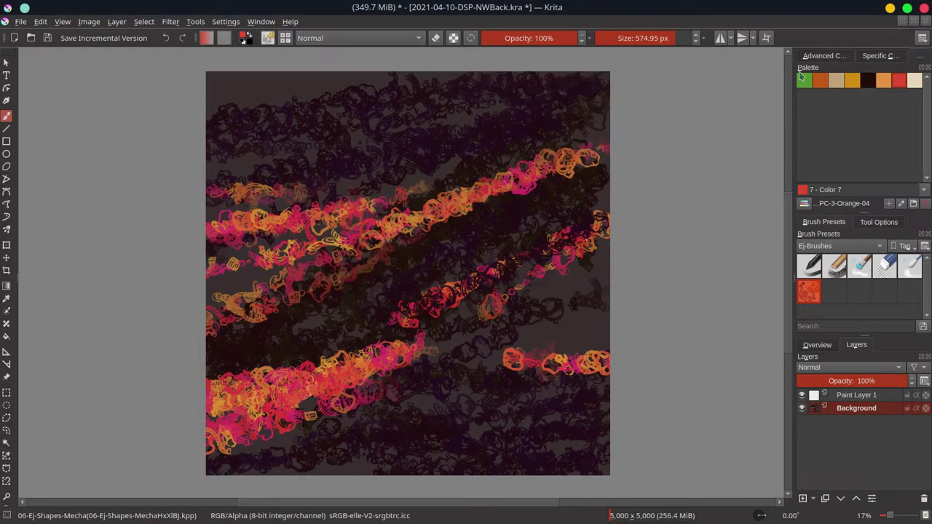
scroll(645, 306, "down", 3)
mouse_move(556, 284)
left_mouse_down()
mouse_move(607, 283)
mouse_move(463, 295)
left_mouse_up()
Step: Darken areas with Multiply strokes, soften with the blender brush, and hide the Background layer
left_click(357, 38)
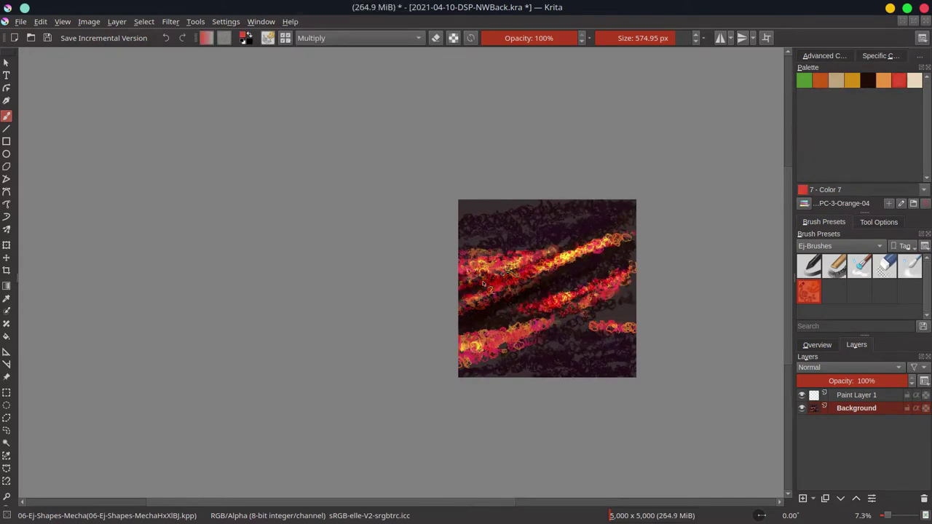
left_click_drag(520, 273, 466, 242)
mouse_move(630, 269)
left_mouse_down()
mouse_move(583, 328)
mouse_move(502, 348)
left_mouse_up()
key("slash")
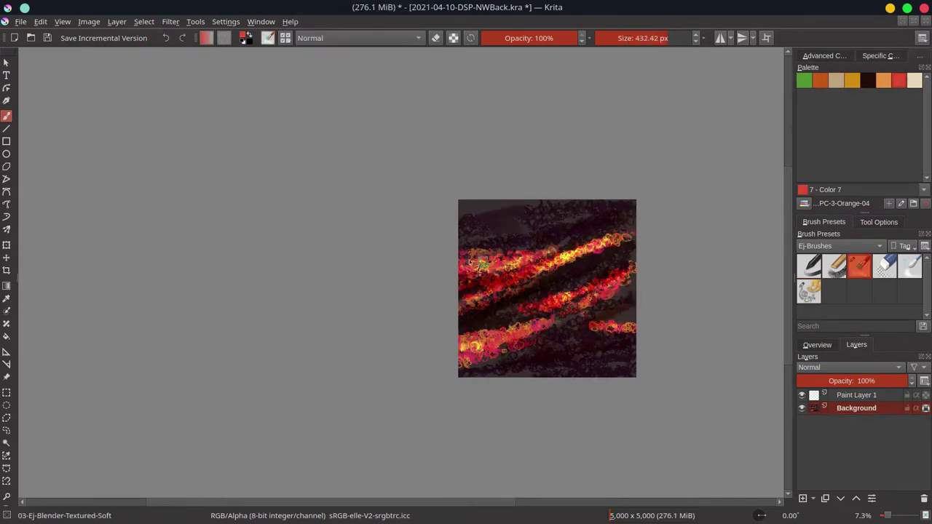
mouse_move(561, 248)
left_mouse_down()
mouse_move(474, 263)
mouse_move(630, 237)
left_mouse_up()
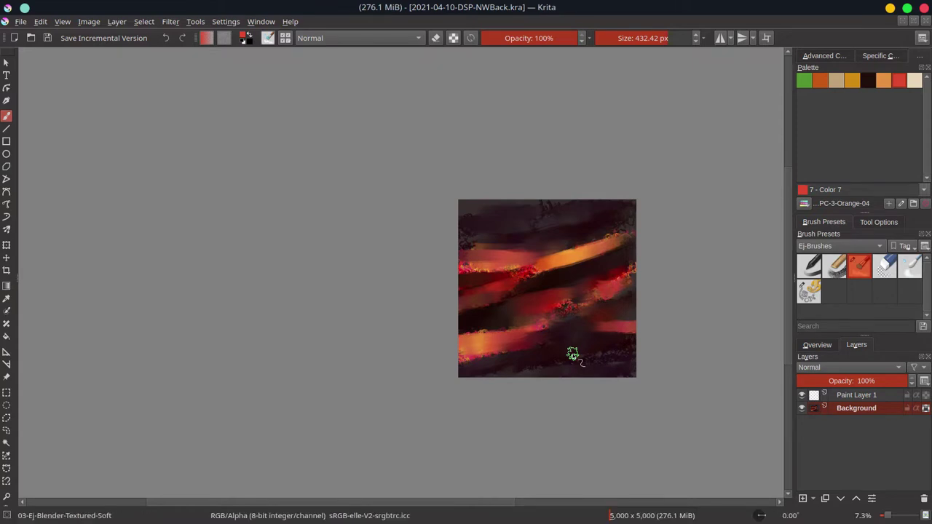
left_click(802, 409)
left_click(804, 203)
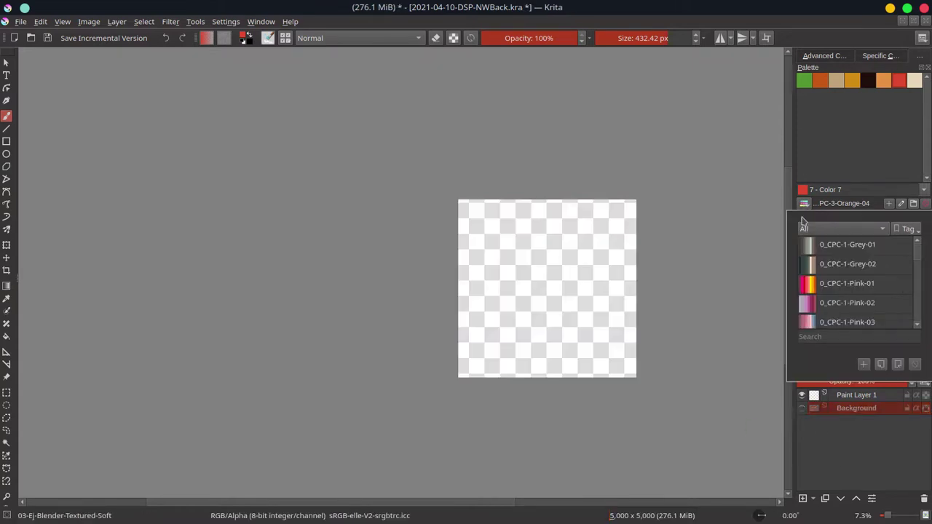
Step: Sketch the head, hair, shoulder and torso with the Grey-01 palette and Chalk-Grainy brush
left_click(906, 246)
left_click(834, 267)
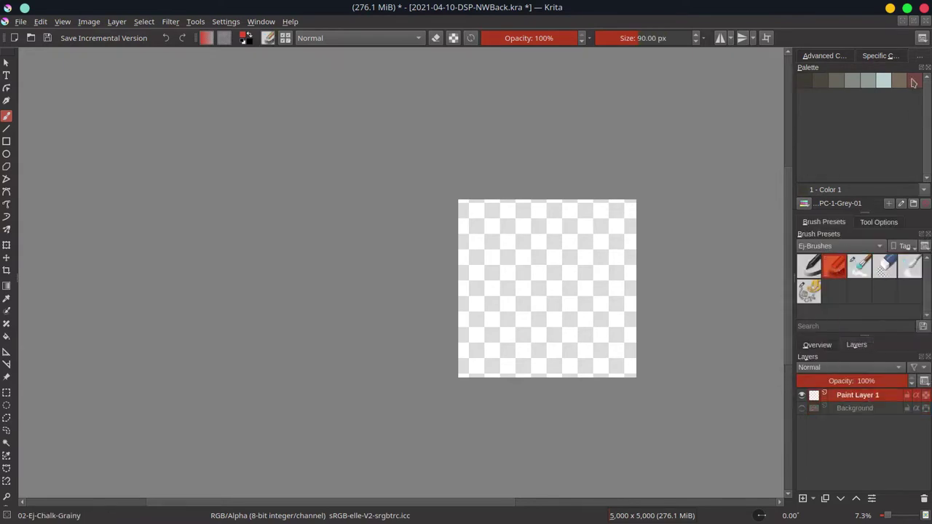
left_click_drag(555, 289, 553, 288)
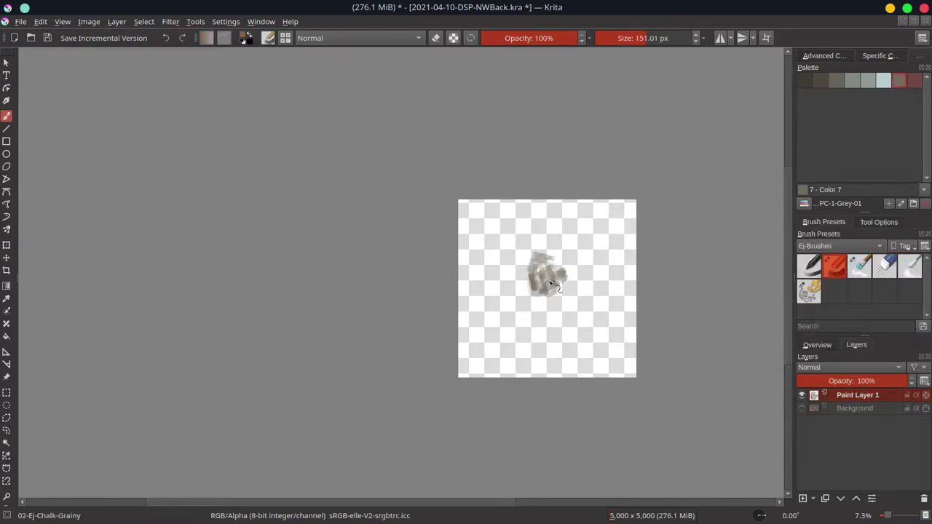
left_click(804, 81)
left_click_drag(547, 240, 568, 271)
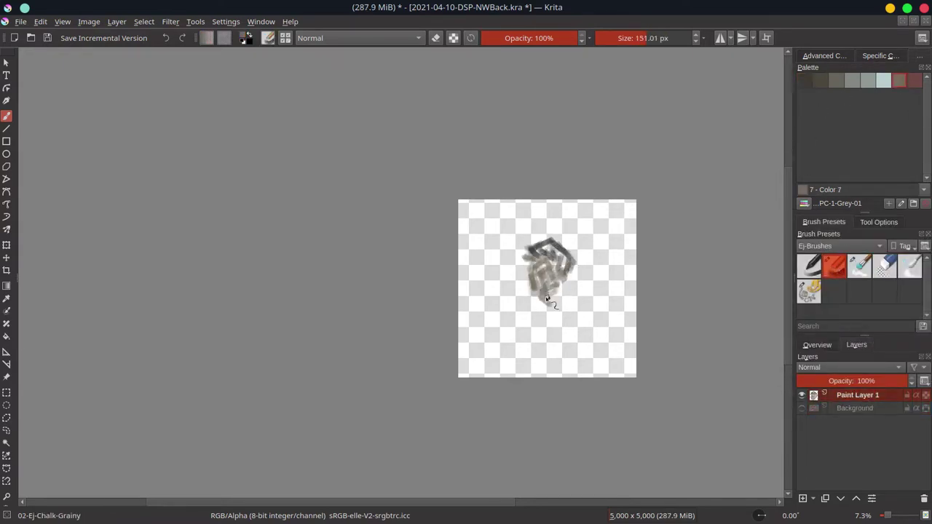
left_click_drag(561, 304, 497, 337)
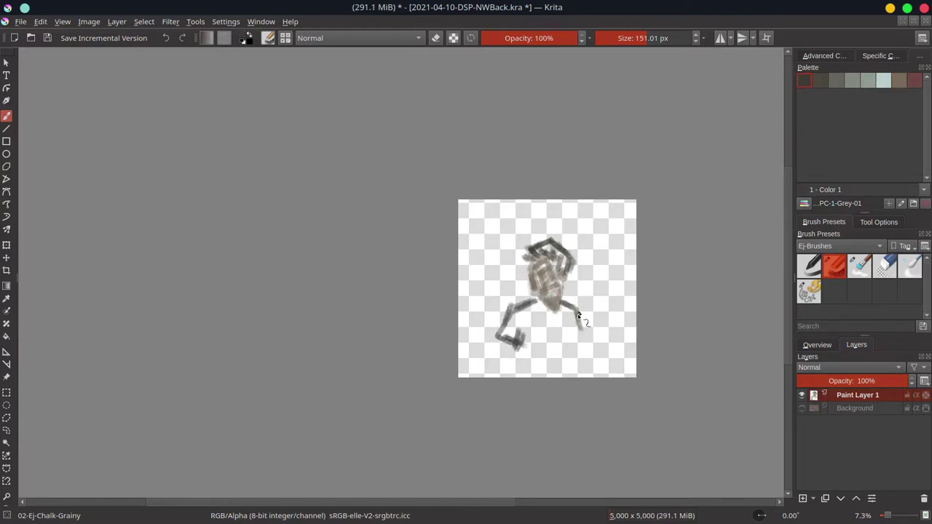
left_click_drag(579, 315, 578, 351)
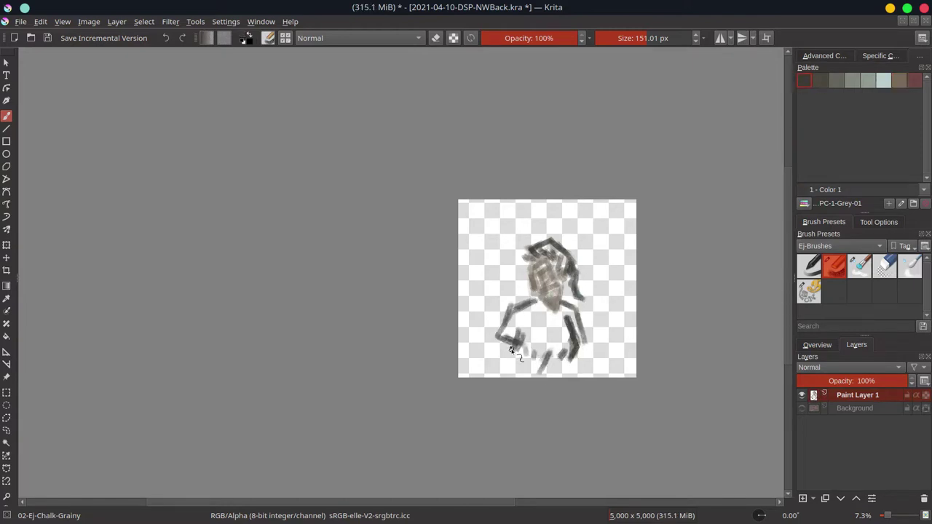
Step: Hatch lighter grey on the torso, nudge the figure up, and trace a polygonal selection around it
left_click_drag(510, 349, 510, 347)
mouse_move(554, 306)
left_mouse_down()
mouse_move(506, 342)
mouse_move(541, 375)
mouse_move(548, 333)
left_mouse_up()
left_click(6, 245)
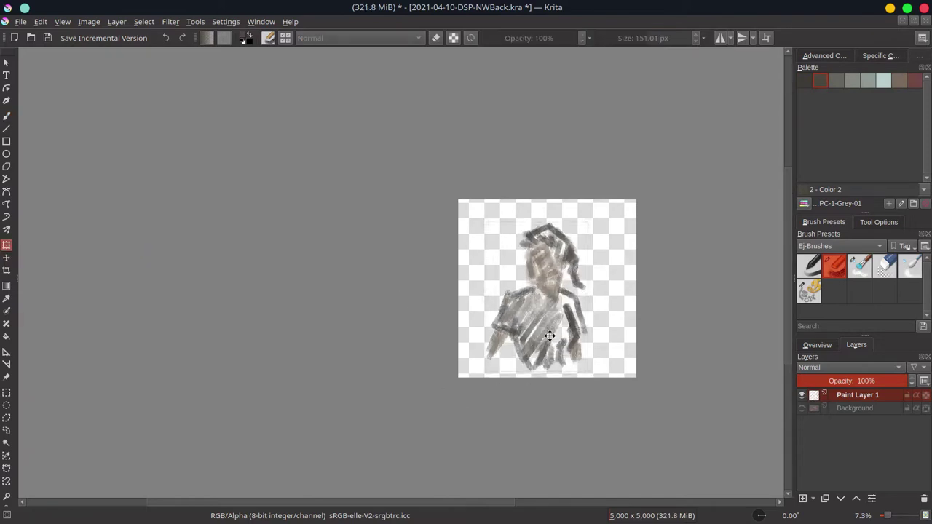
key("b")
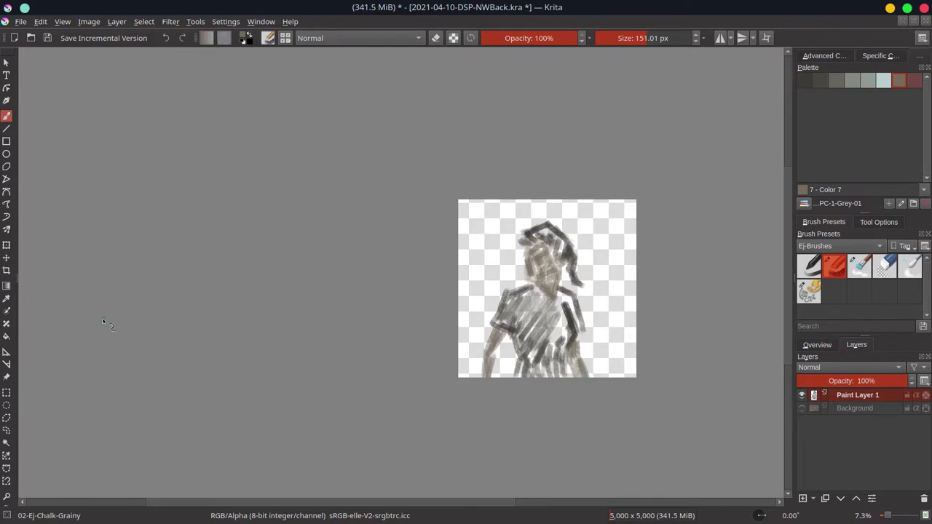
left_click(604, 323)
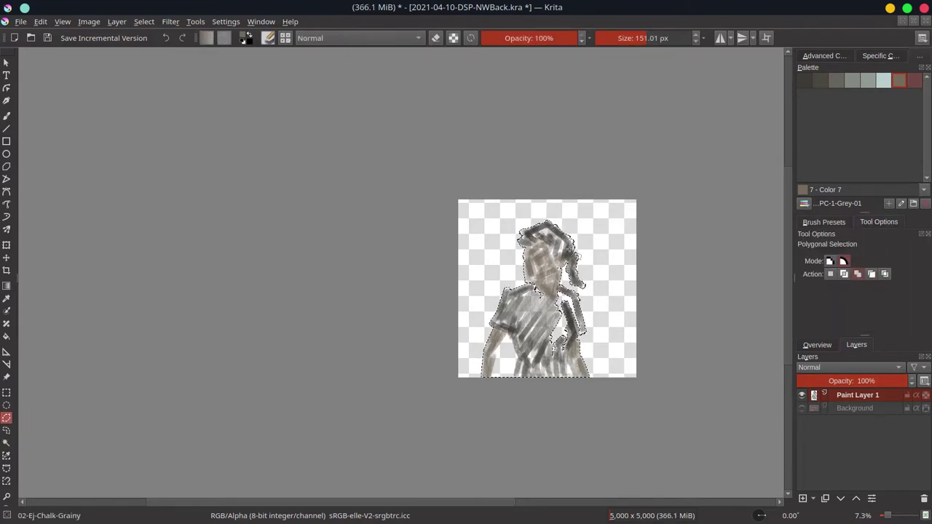
Step: Show the Background layer and paste a merged copy of the figure as a new layer
scroll(560, 314, "up", 3)
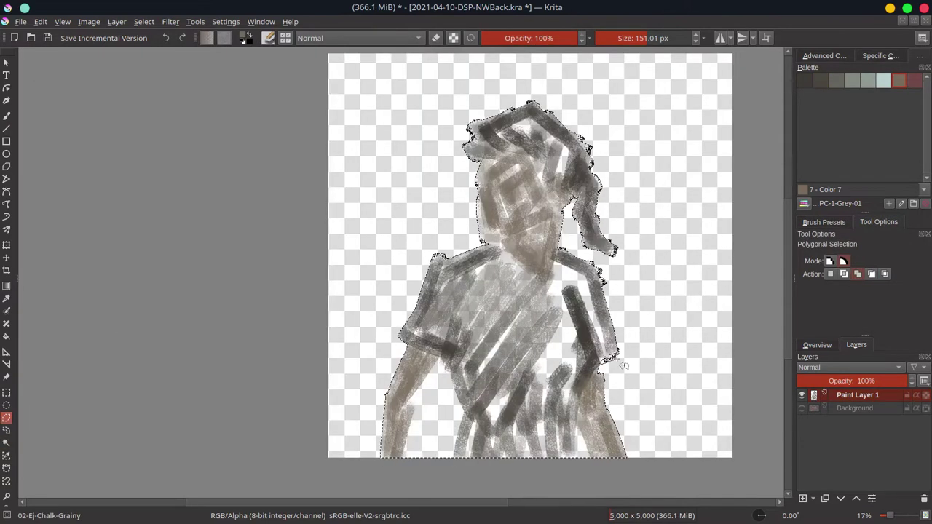
left_click(802, 408)
left_click(856, 408)
left_click(42, 22)
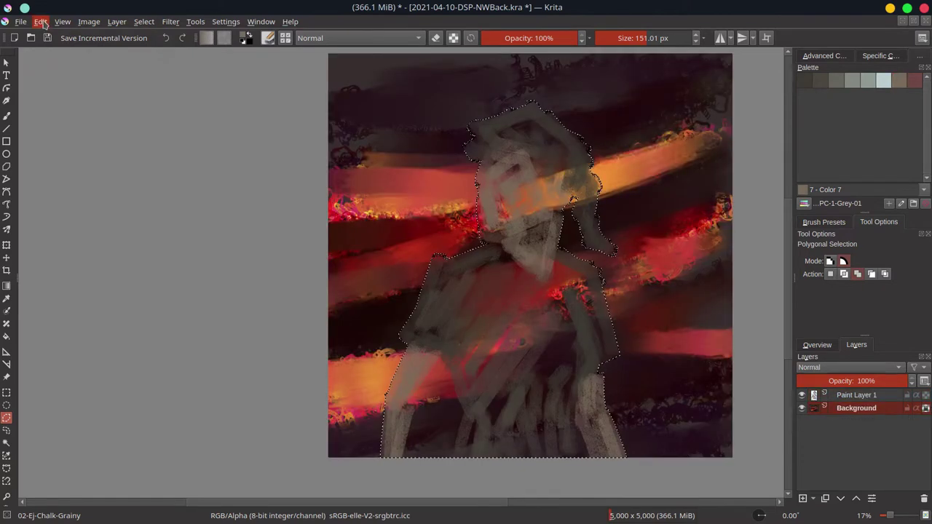
left_click(42, 22)
left_click(80, 164)
Step: Add Paint Layer 2 below the pasted layer and fill the selection with flat grey
right_click(859, 421)
left_click(803, 500)
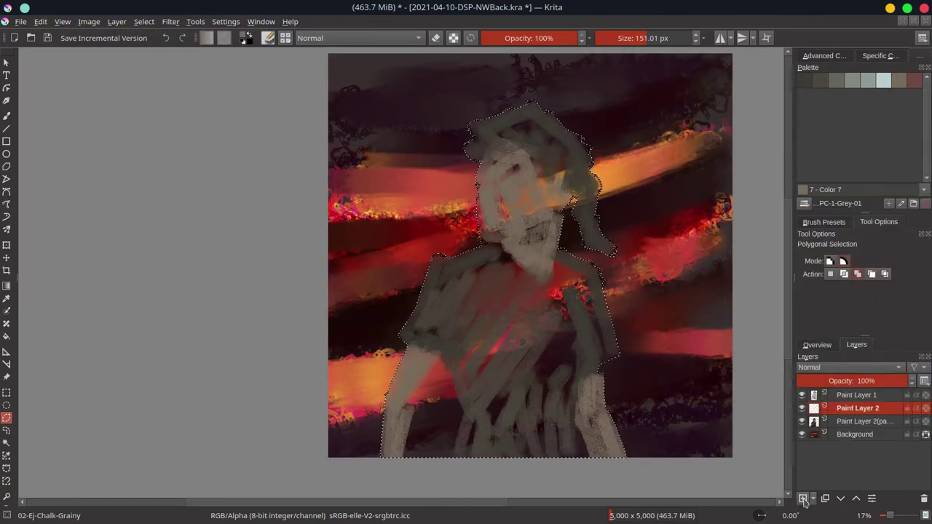
left_click(841, 499)
key("f")
left_click(495, 353)
left_click(802, 408)
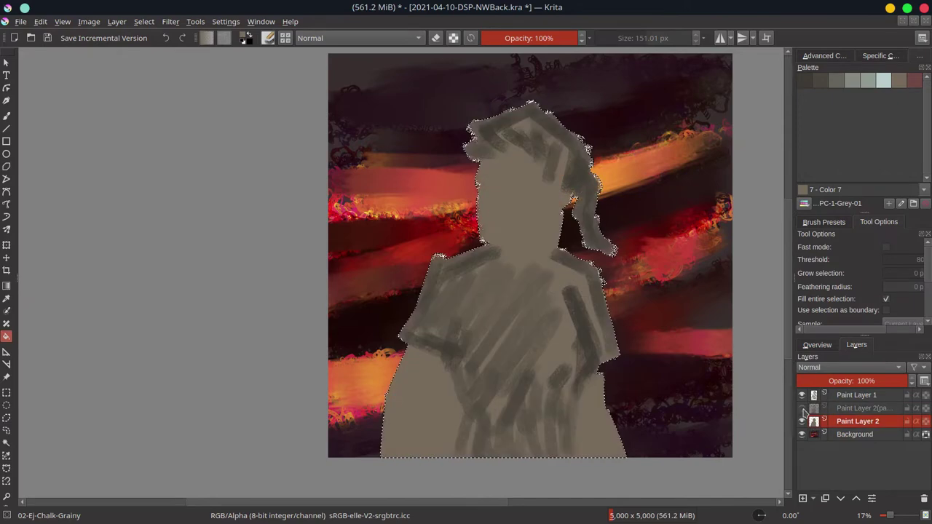
Step: Select the lower-left area with a polygonal selection and cut it
left_click(6, 418)
left_click(405, 456)
left_click(437, 358)
double_click(457, 456)
left_click(42, 21)
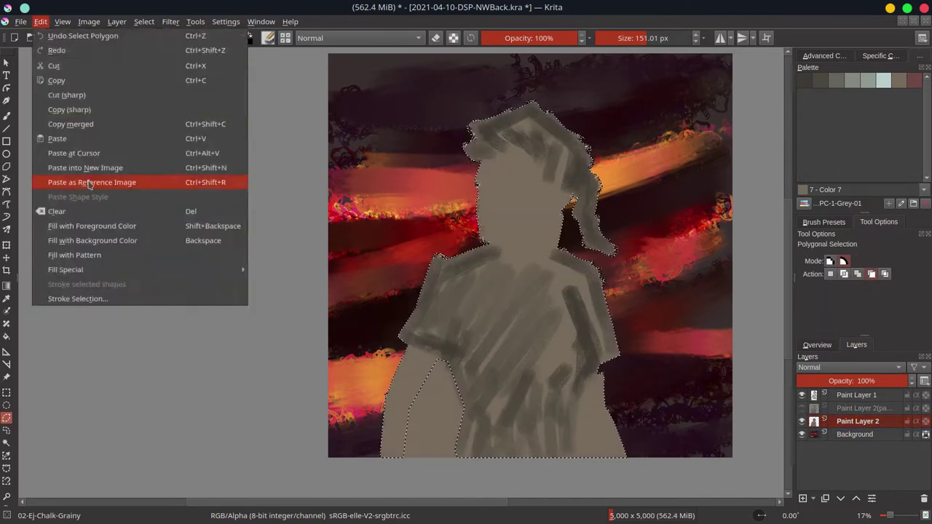
left_click(41, 22)
Step: Show the pasted figure layer, hide Background, and cut the lower-left area from the figure
left_click(54, 66)
left_click(801, 407)
left_click(802, 435)
left_click(859, 407)
left_click(41, 22)
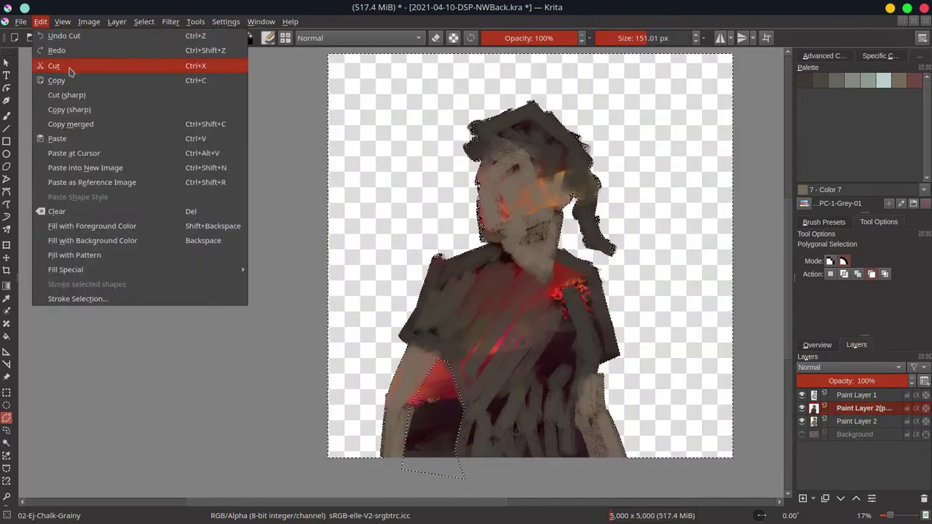
left_click(69, 67)
Step: Crop the image to 4300 × 5000 and move Paint Layer 2 to the top
key("minus")
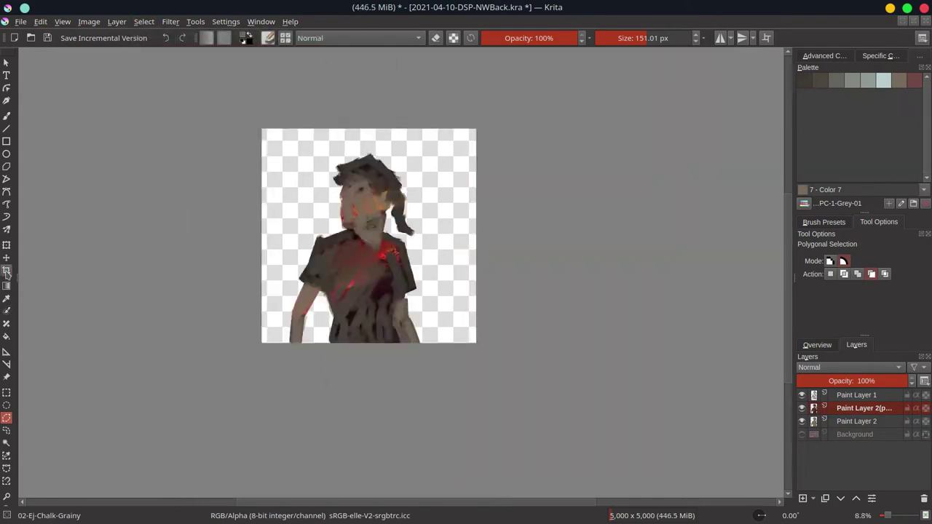
left_click(6, 271)
left_click_drag(477, 236, 454, 236)
left_click_drag(262, 236, 269, 236)
key("Return")
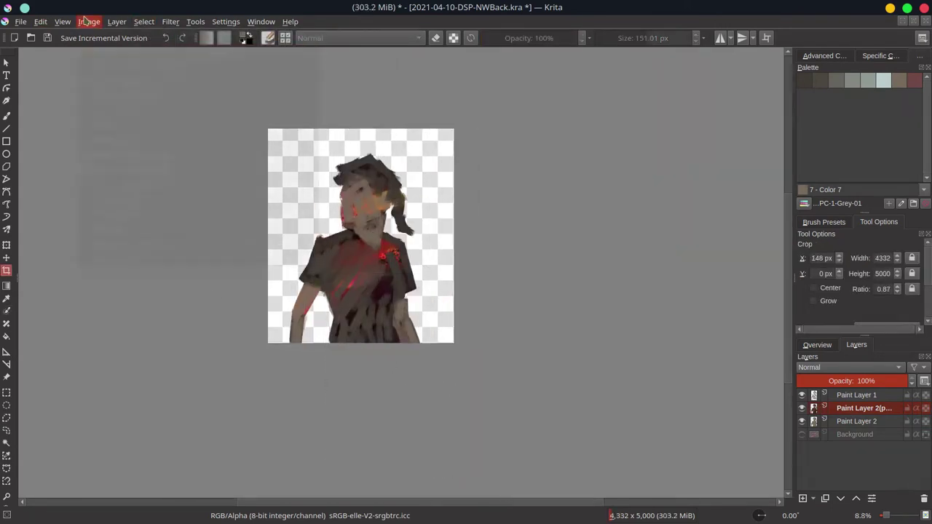
left_click(85, 21)
left_click(109, 233)
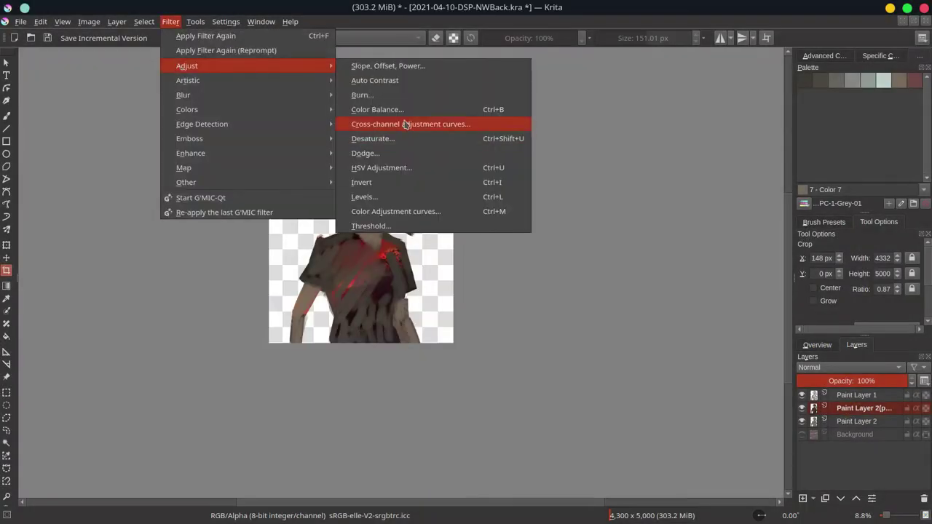
left_click_drag(856, 421, 868, 431)
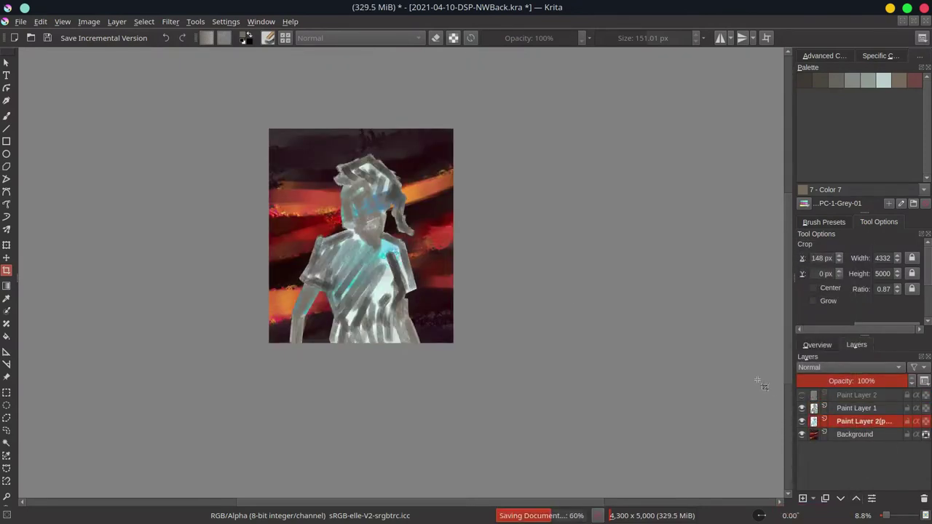
Step: Darken the figure's body, arm, face and neck with grey Multiply strokes
key("b")
left_click(852, 80)
left_click(352, 38)
left_click(311, 59)
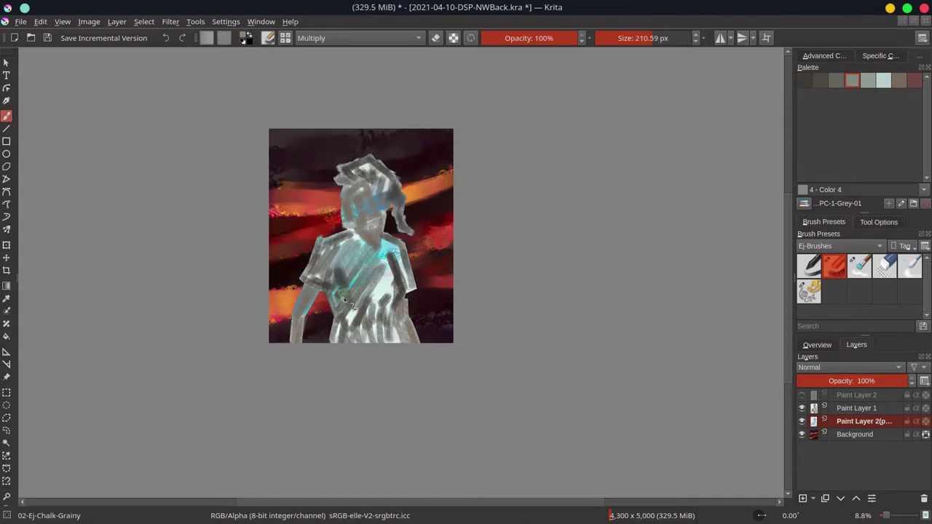
mouse_move(337, 264)
left_mouse_down()
mouse_move(405, 306)
mouse_move(402, 341)
left_mouse_up()
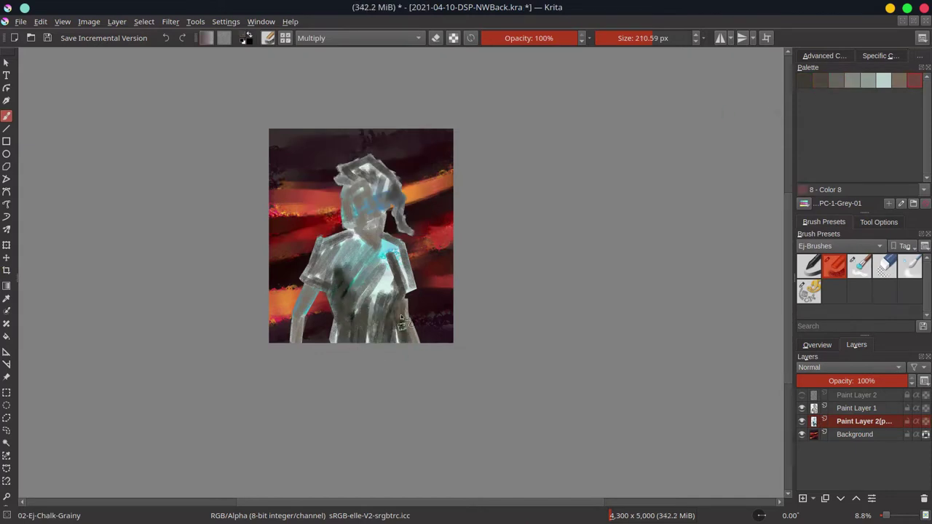
left_click_drag(295, 290, 303, 315)
left_click_drag(361, 198, 359, 226)
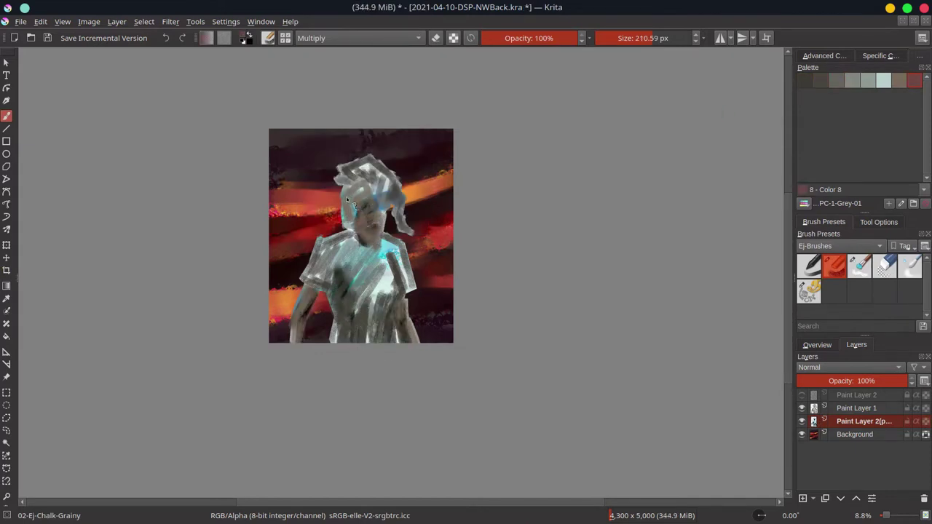
Step: Add more dark strokes, then brighten the face and chest with light grey Color Dodge
left_click(357, 37)
key("Escape")
left_click_drag(408, 291, 320, 240)
left_click_drag(359, 195, 333, 250)
left_click(331, 247, "ctrl")
left_click(357, 38)
left_click(322, 26)
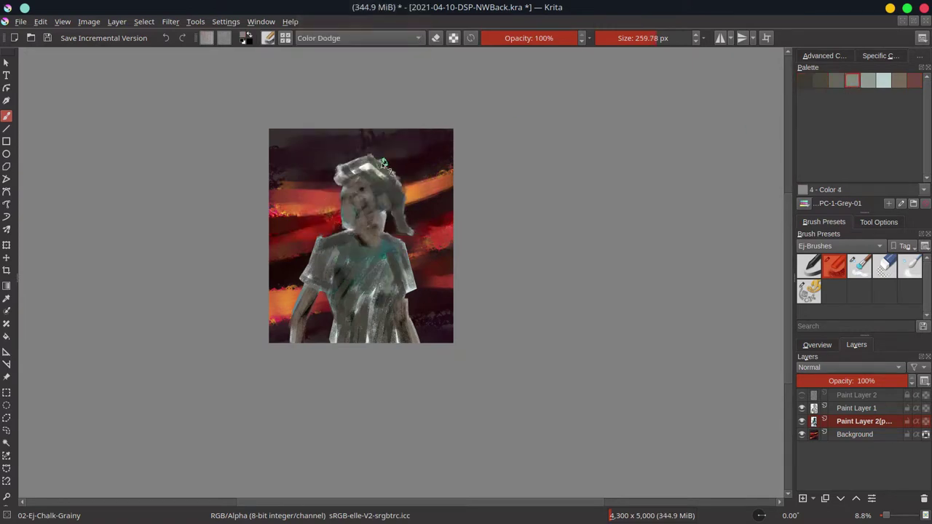
left_click_drag(357, 188, 352, 216)
mouse_move(403, 255)
left_mouse_down()
mouse_move(389, 299)
mouse_move(351, 295)
left_mouse_up()
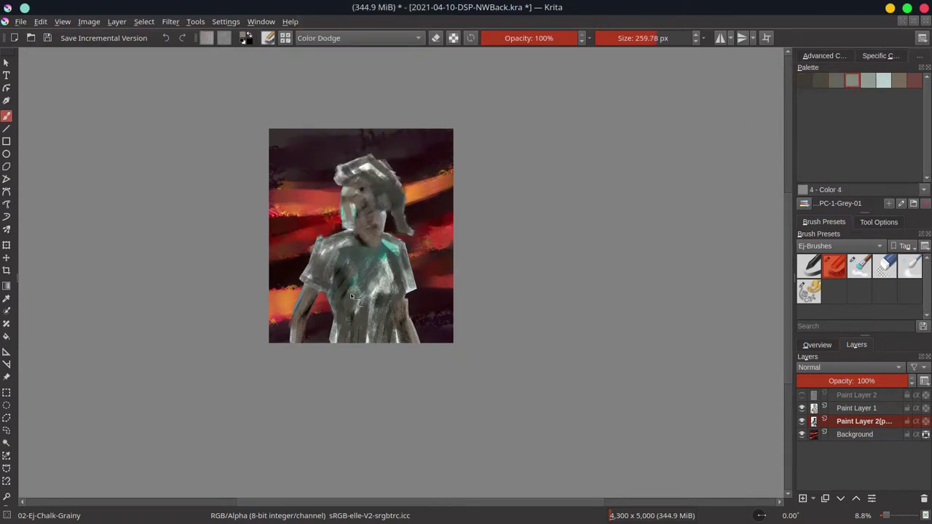
Step: Merge Paint Layer 1 into the figure and smooth the face, hair and shirt with the soft blender
key("ctrl+e")
left_click(860, 266)
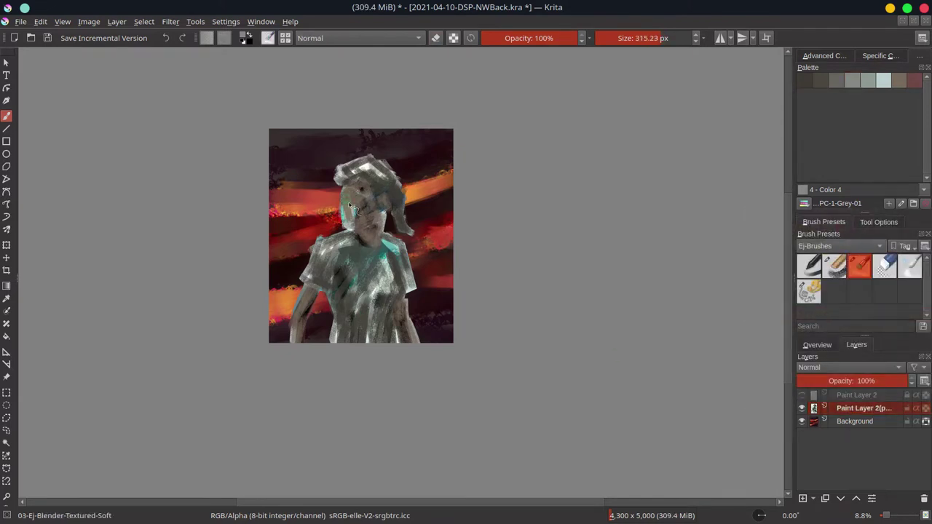
mouse_move(385, 195)
left_mouse_down()
mouse_move(366, 250)
mouse_move(320, 288)
left_mouse_up()
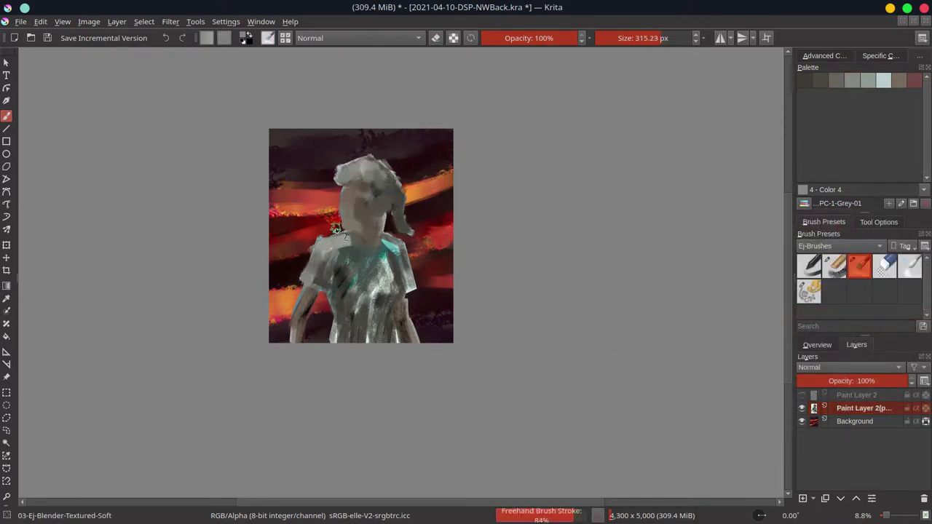
left_click_drag(357, 246, 393, 284)
mouse_move(397, 247)
left_mouse_down()
mouse_move(342, 291)
mouse_move(377, 306)
left_mouse_up()
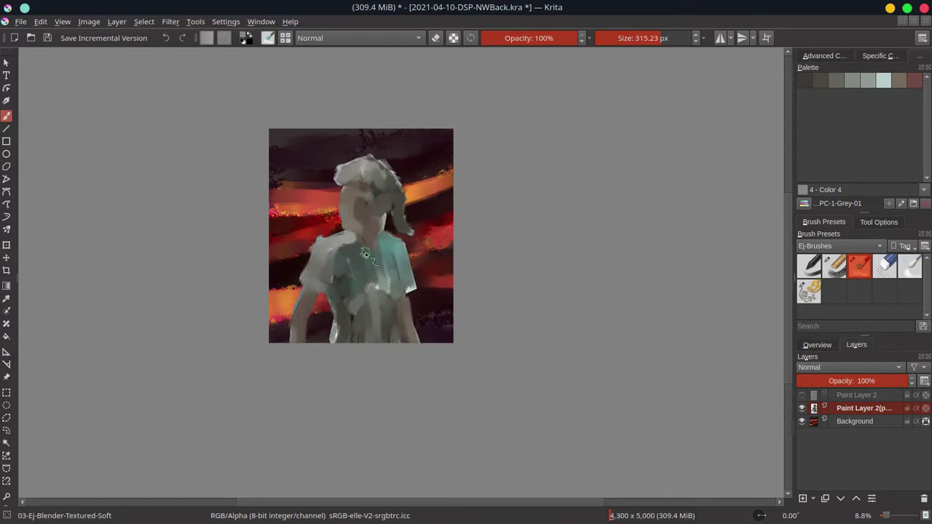
left_click_drag(370, 243, 340, 320)
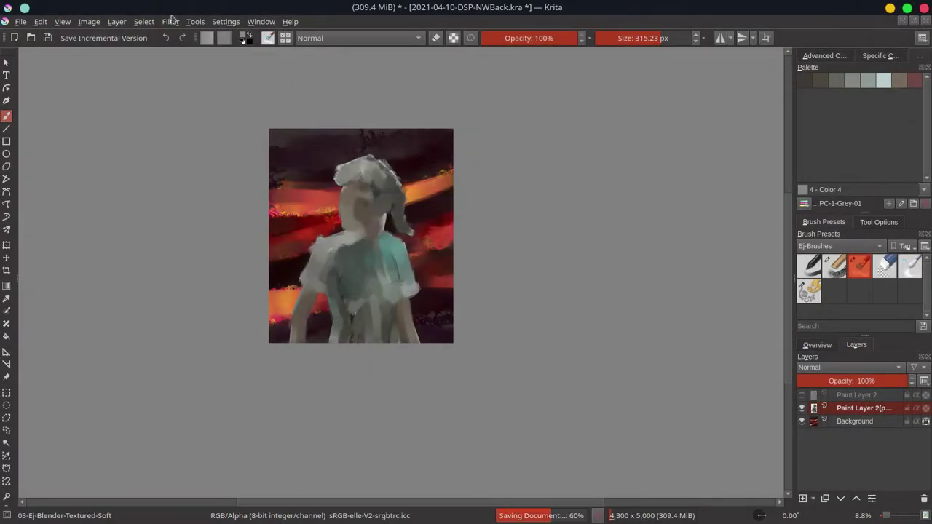
Step: Apply an S-shaped Curves adjustment for contrast, then bring up Color Balance
key("ctrl+m")
left_click_drag(758, 287, 758, 314)
left_click_drag(849, 241, 846, 232)
left_click(854, 405)
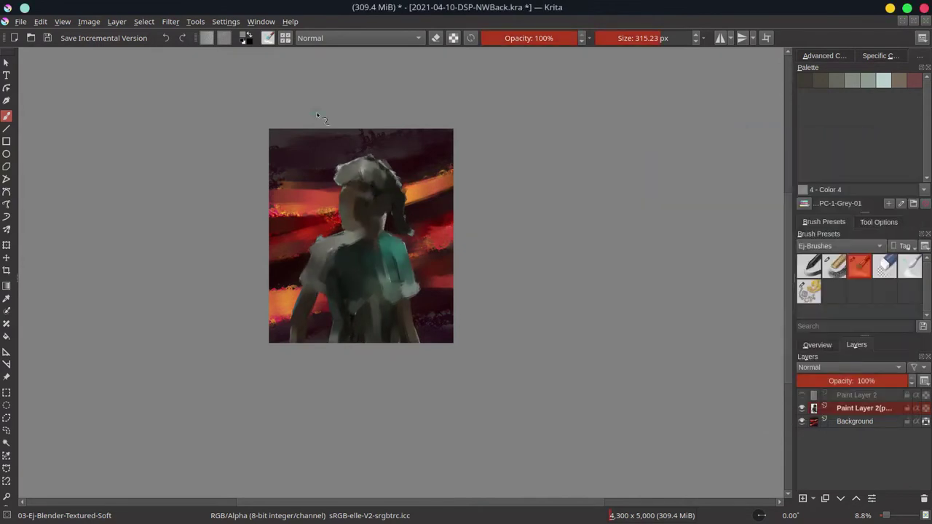
left_click(170, 21)
left_click(423, 110)
Step: Apply Color Balance with shadows blue 15 and midtones red 12, then save on the Background layer
left_click_drag(784, 236, 779, 232)
left_click_drag(768, 273, 777, 273)
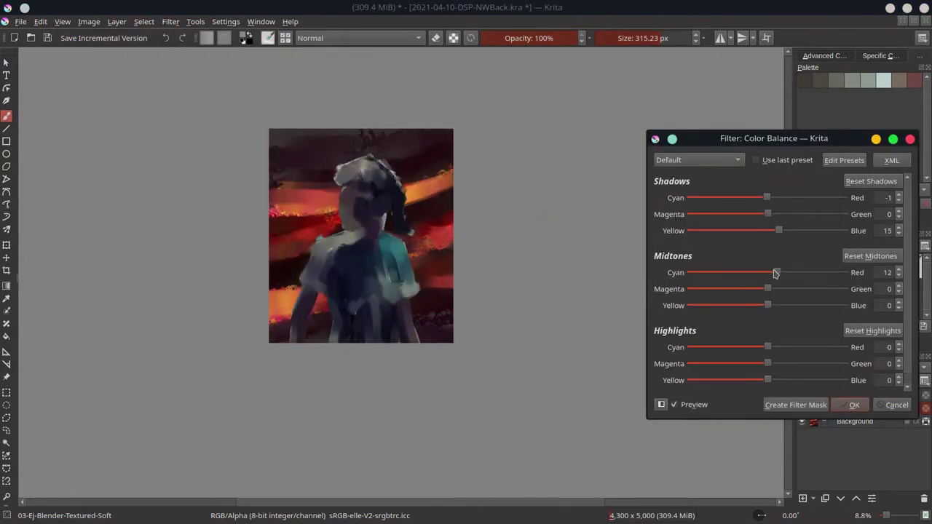
left_click(855, 405)
left_click(856, 420)
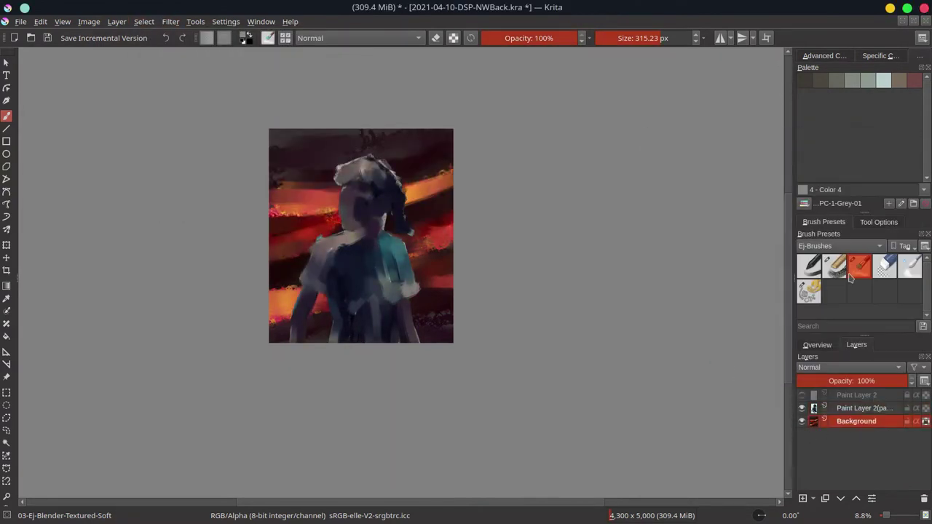
key("ctrl+s")
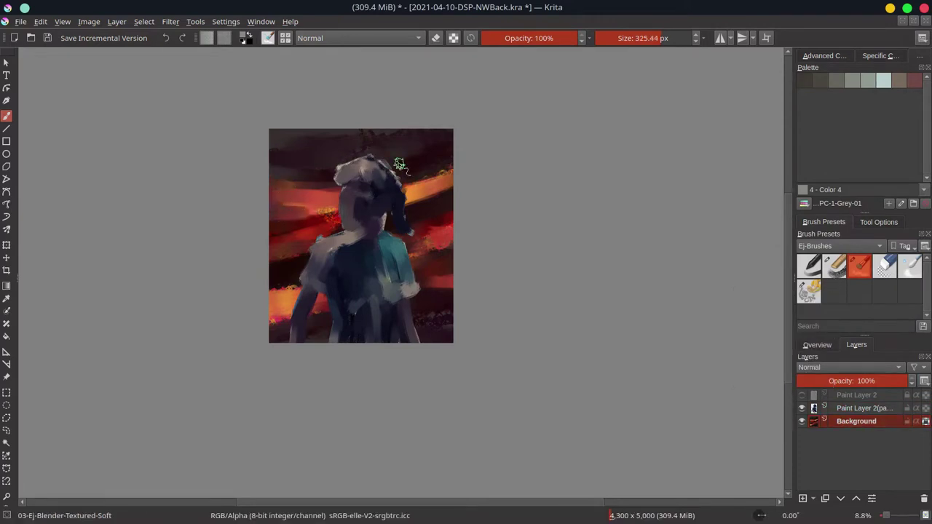
Step: Blend the background beside the head and choose a large 1000 px round bokeh brush tip
left_click_drag(332, 220, 288, 306)
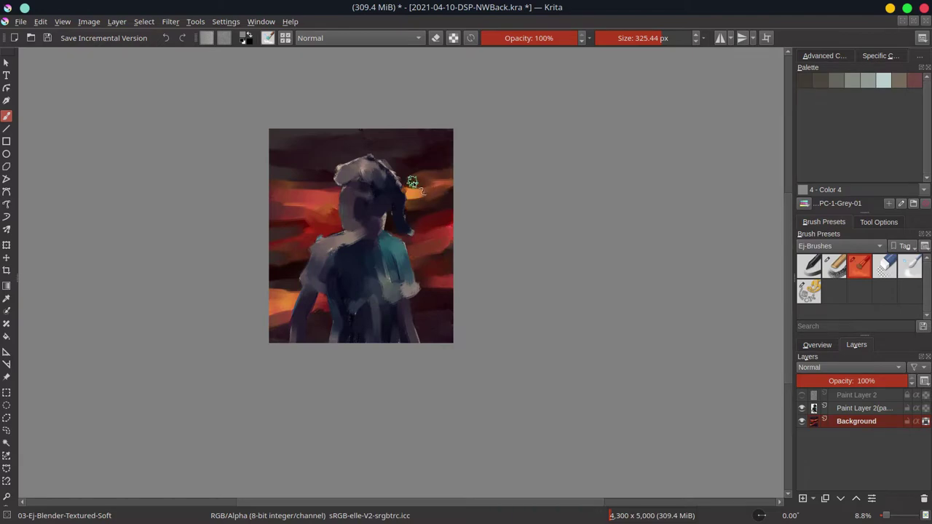
left_click(268, 38)
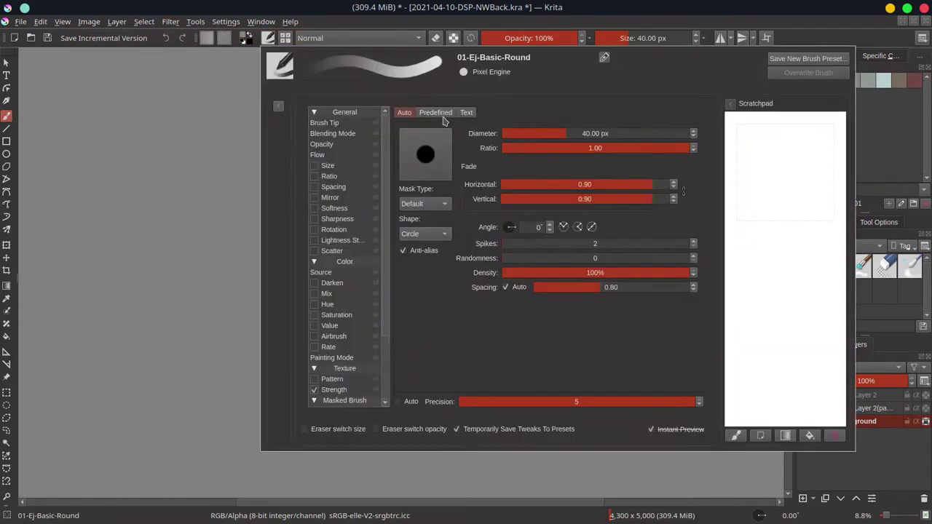
left_click(441, 114)
left_click(506, 276)
left_click(268, 38)
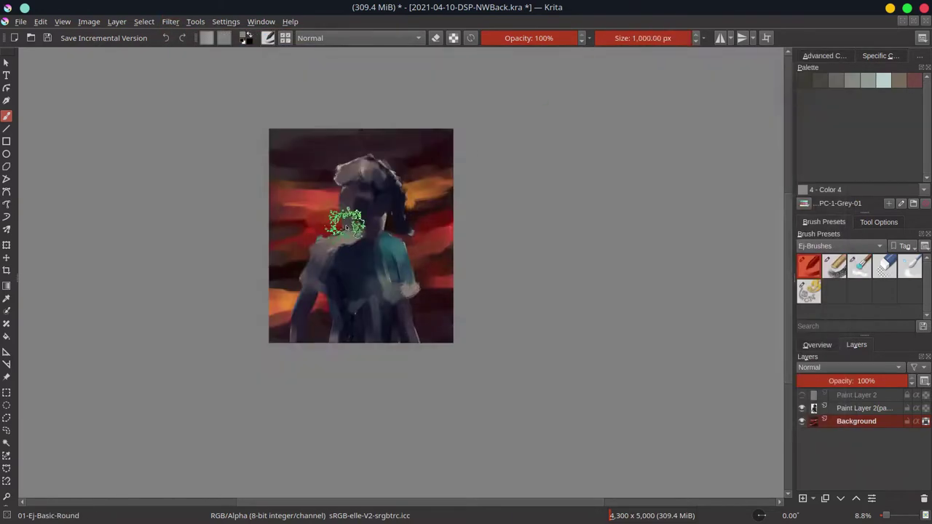
left_click(268, 38)
left_click(896, 124)
Step: Dab red Color Dodge bokeh highlights on both sides of the head
left_click(916, 81)
left_click(356, 37)
left_click(342, 109)
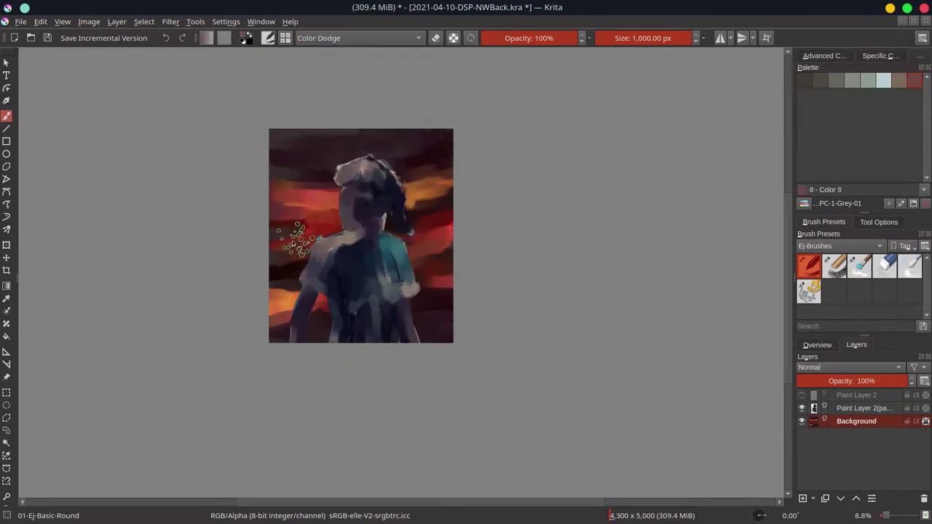
left_click_drag(306, 197, 340, 317)
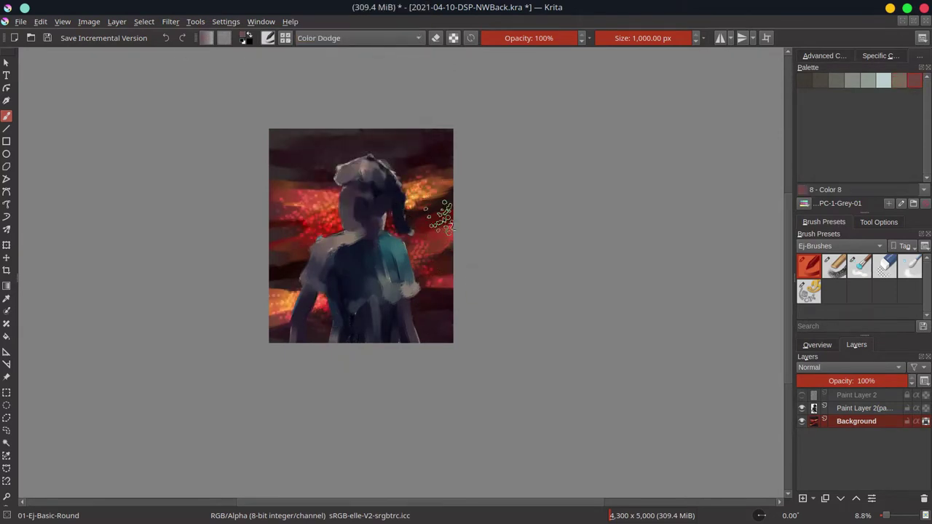
left_click_drag(341, 206, 406, 214)
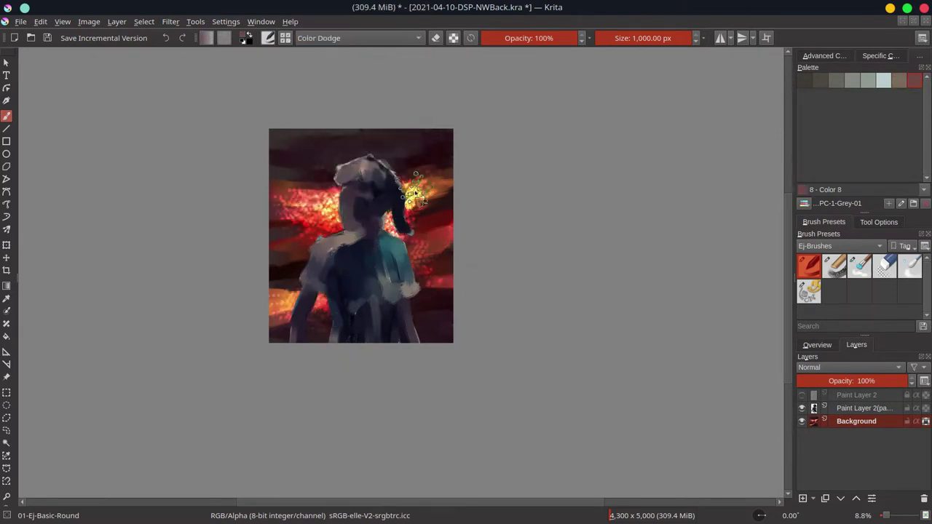
Step: Switch to the circular eraser brush and show the layer list
left_click(268, 37)
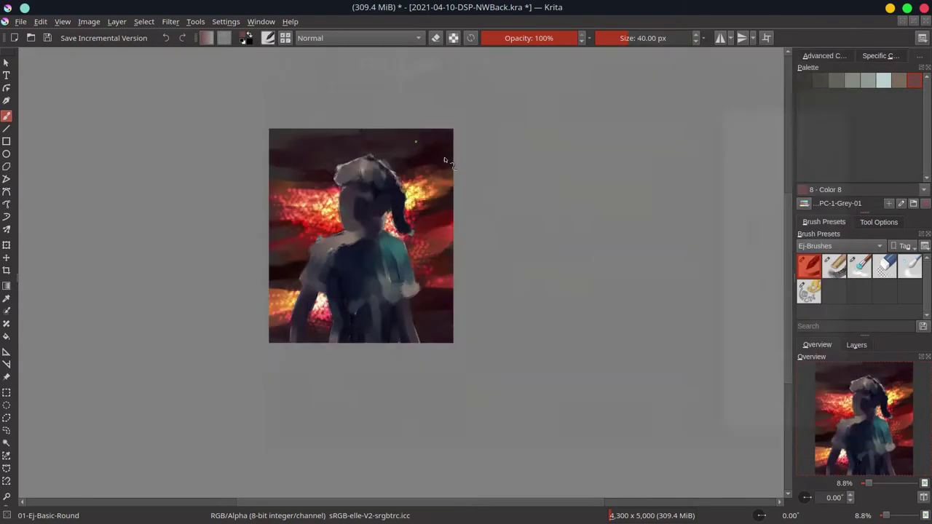
left_click(834, 266)
left_click(884, 266)
left_click(856, 346)
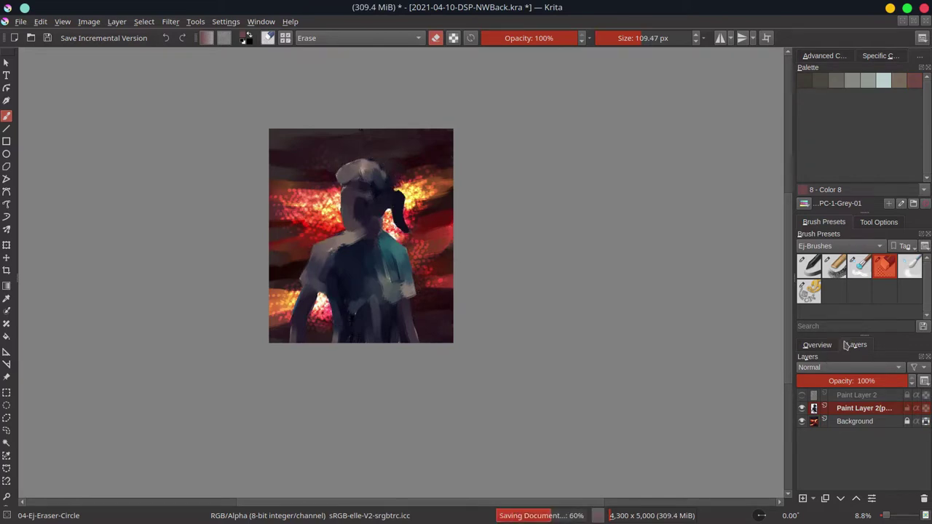
Step: Select the 02-Ej-Chalk-Grainy brush with the blue palette in Normal blending mode
left_click(804, 204)
left_click(837, 284)
left_click(825, 55)
left_click(842, 261)
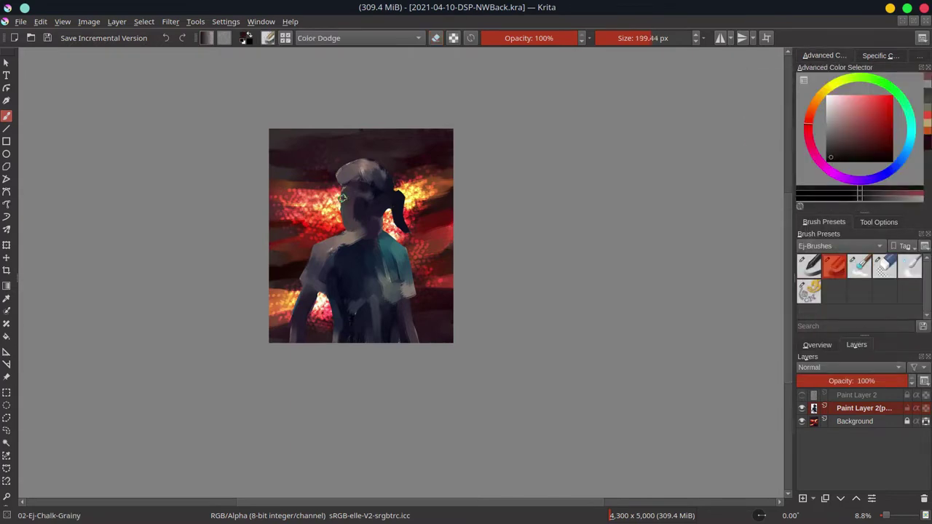
left_click(825, 55)
left_click(804, 203)
left_click(838, 284)
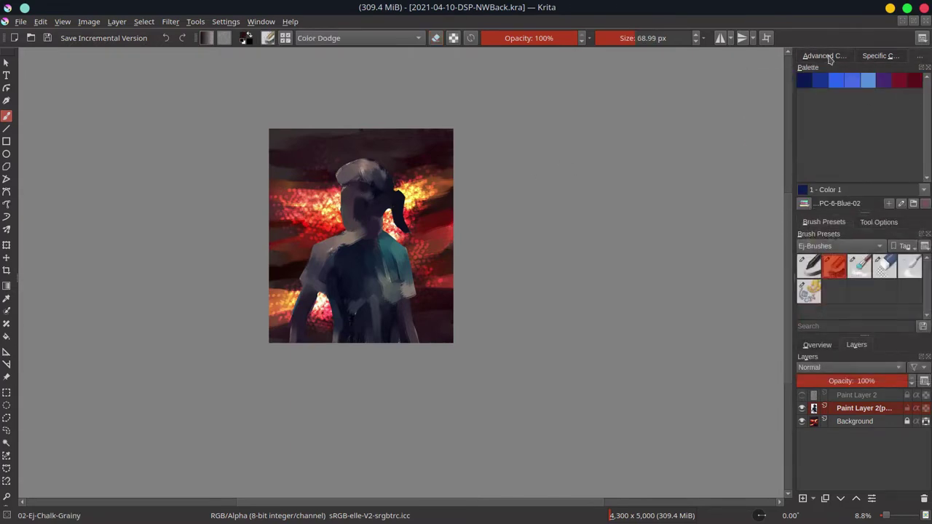
left_click(356, 38)
left_click(351, 206)
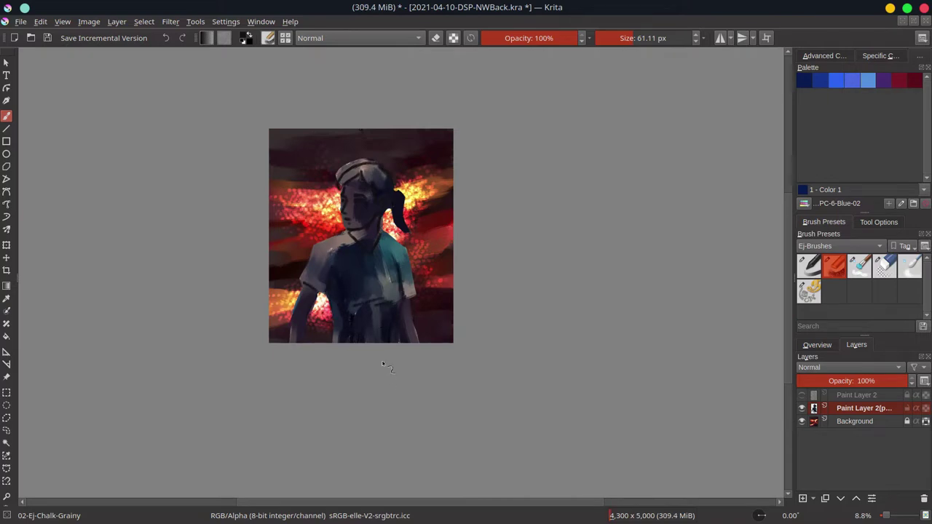
Step: Load the Pink-03 palette and pick light pink Color 5 for skin
left_click(840, 60)
left_click(804, 204)
scroll(852, 284, "up", 2)
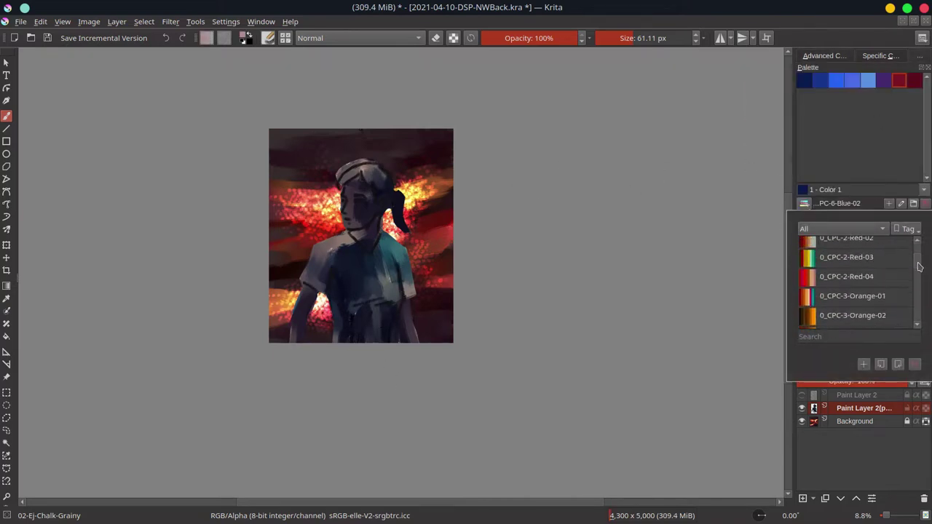
left_click(847, 245)
left_click(886, 85)
left_click(867, 81)
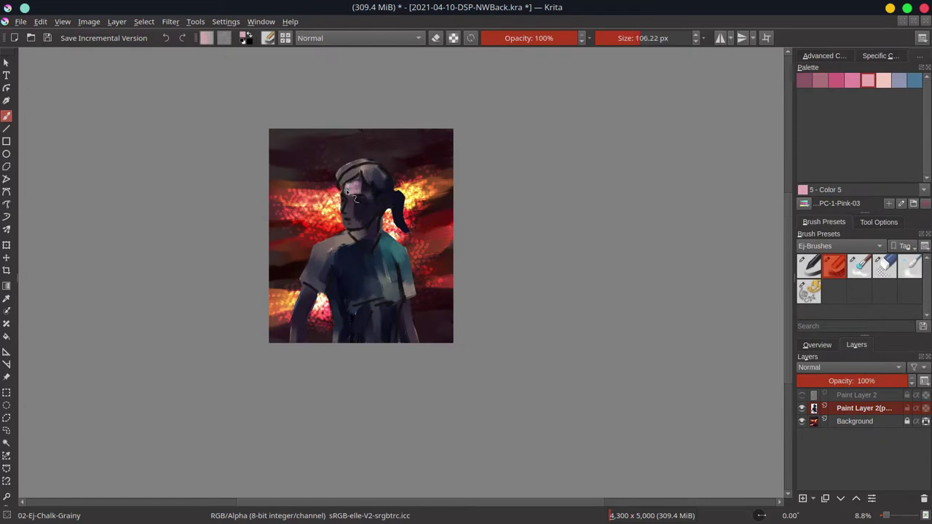
Step: Paint pink and deeper pink skin tones across the face, cheeks and both arms
scroll(348, 190, "up", 3)
mouse_move(329, 180)
left_mouse_down()
mouse_move(342, 197)
mouse_move(352, 177)
left_mouse_up()
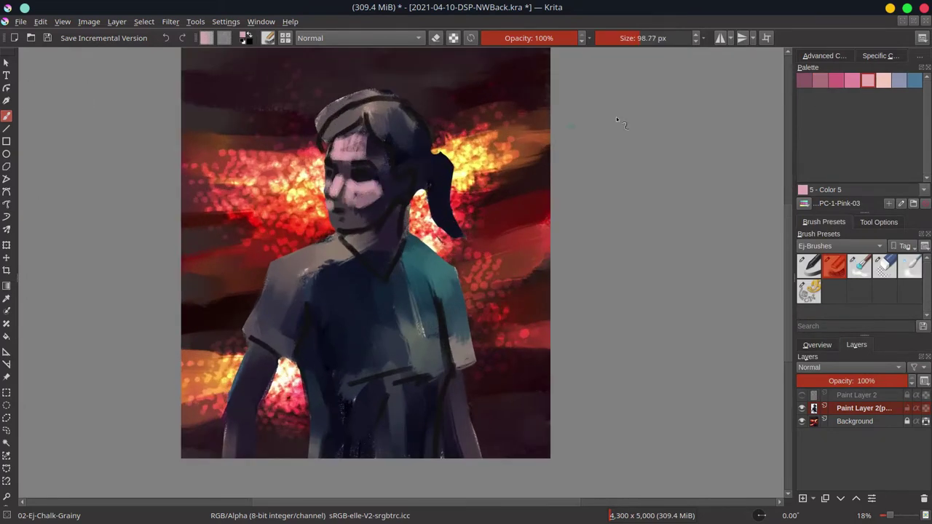
left_click(836, 80)
mouse_move(397, 211)
left_mouse_down()
mouse_move(386, 156)
mouse_move(340, 207)
mouse_move(386, 273)
left_mouse_up()
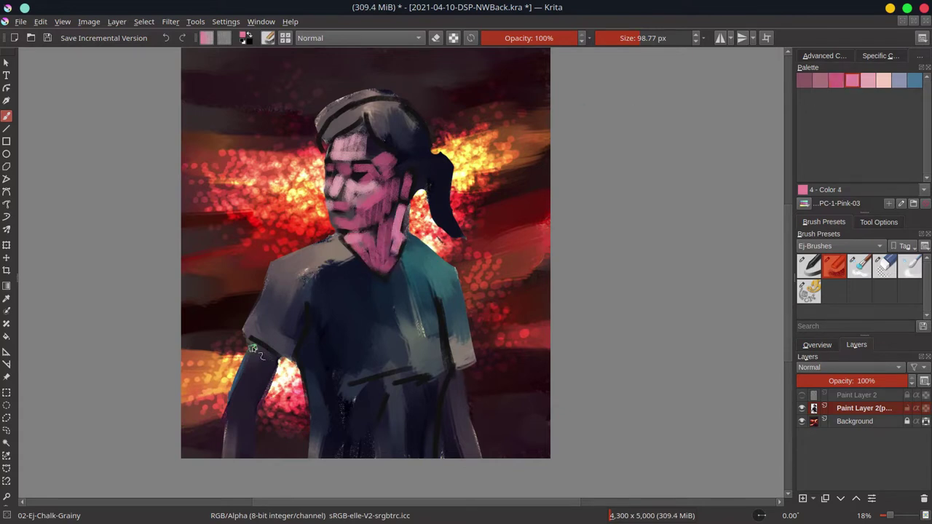
left_click_drag(253, 349, 232, 456)
left_click(836, 80)
left_click_drag(466, 376, 459, 458)
left_click_drag(469, 417, 470, 457)
left_click_drag(247, 419, 275, 368)
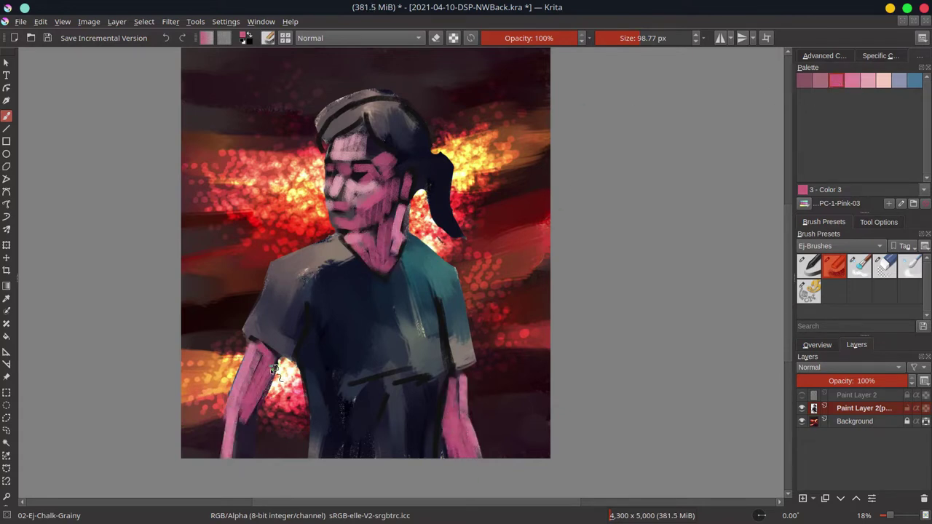
left_click_drag(263, 405, 244, 458)
Step: Erase the top hair edge, then pick darker pinks from the colour wheel for facial shading
key("e")
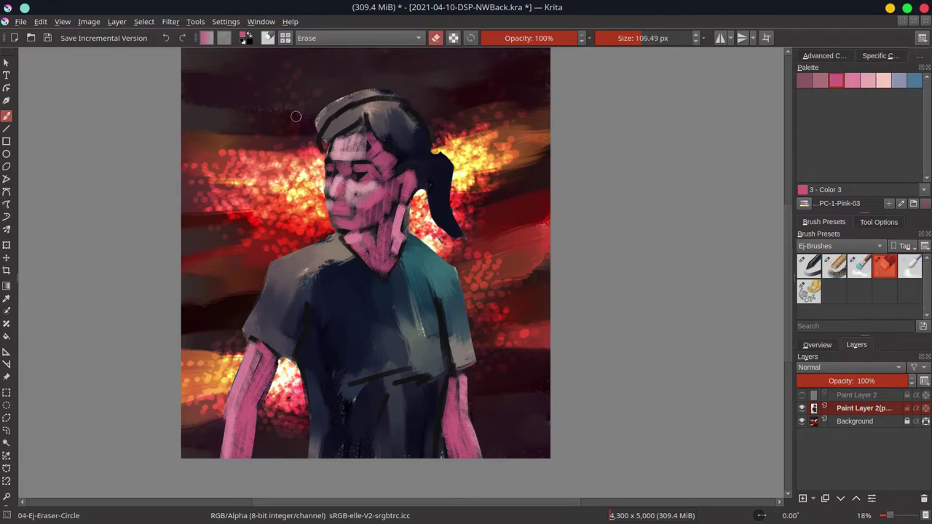
left_click_drag(295, 119, 433, 104)
key("e")
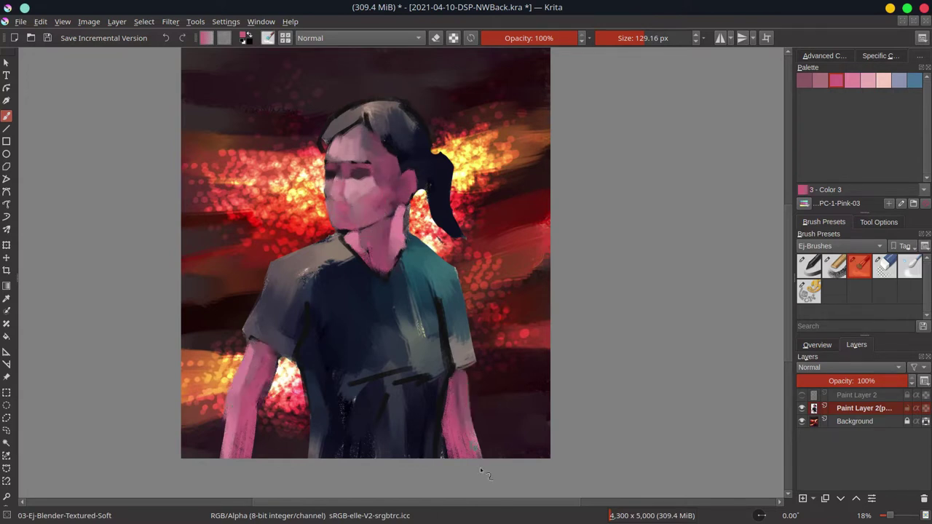
key("slash")
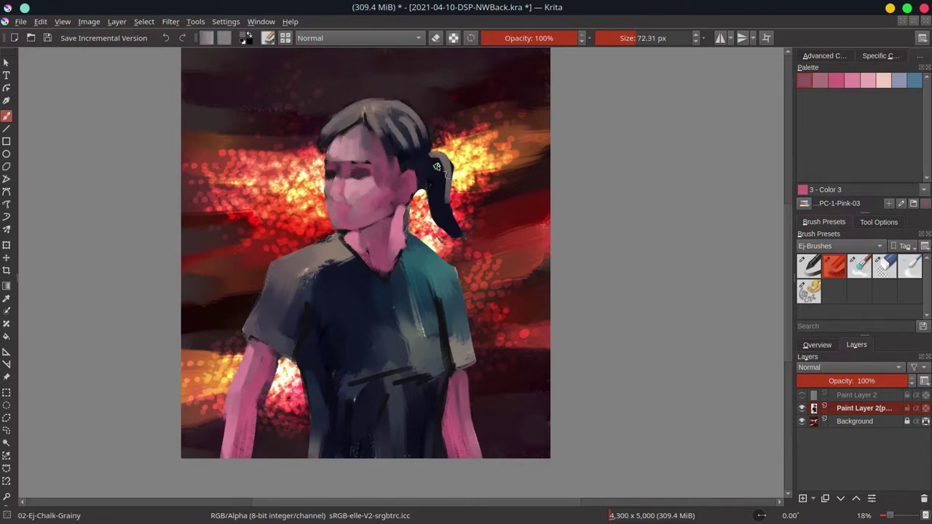
left_click(823, 56)
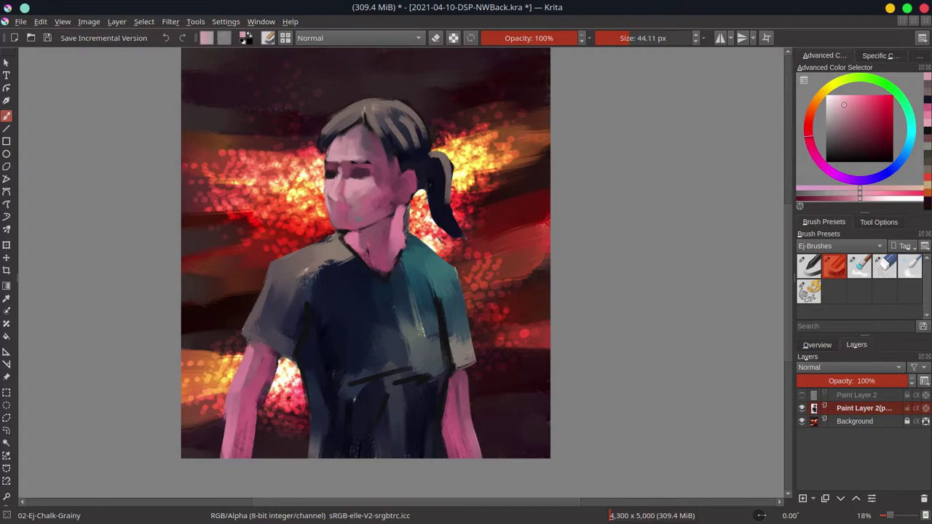
left_click(868, 133)
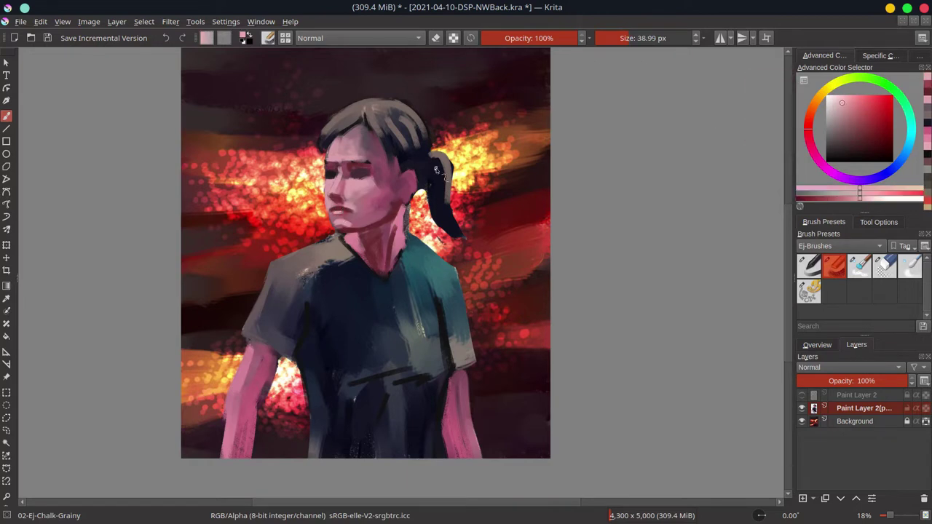
left_click(817, 345)
left_click(923, 499)
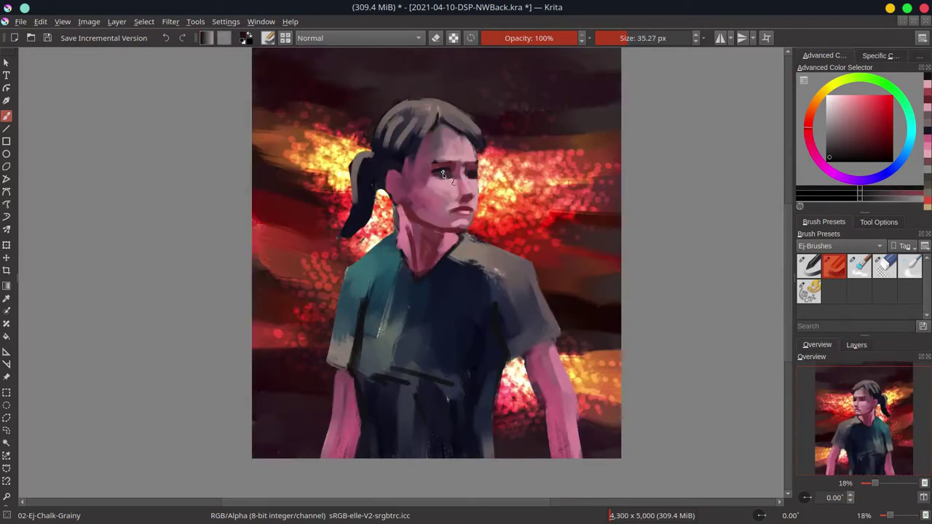
Step: Select the face outline and nudge its shape with a Ctrl+T transform
left_click(416, 201, "ctrl")
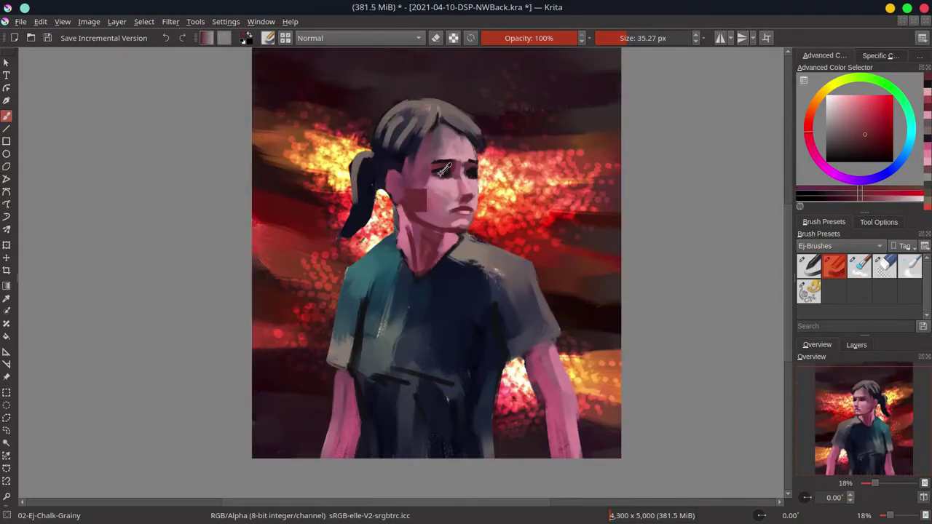
key("m")
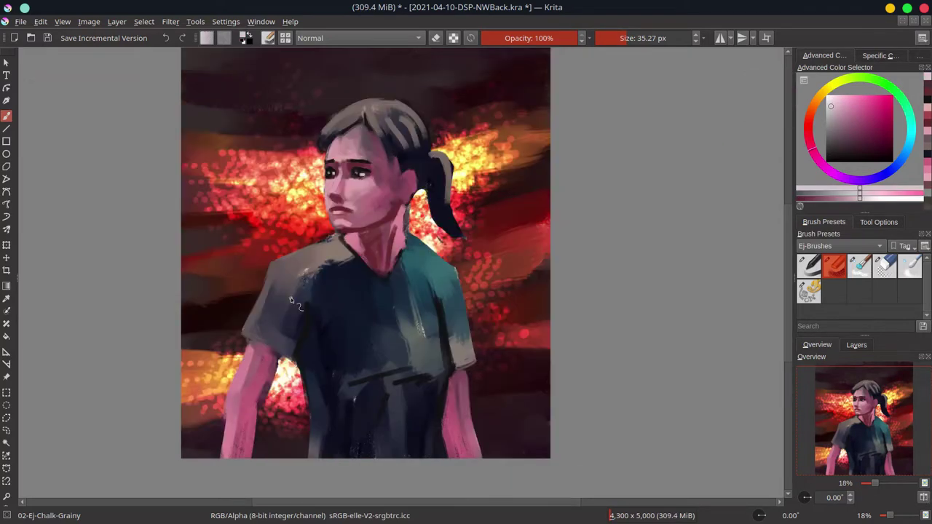
left_click_drag(362, 78, 396, 238)
key("ctrl+t")
left_click_drag(393, 161, 386, 151)
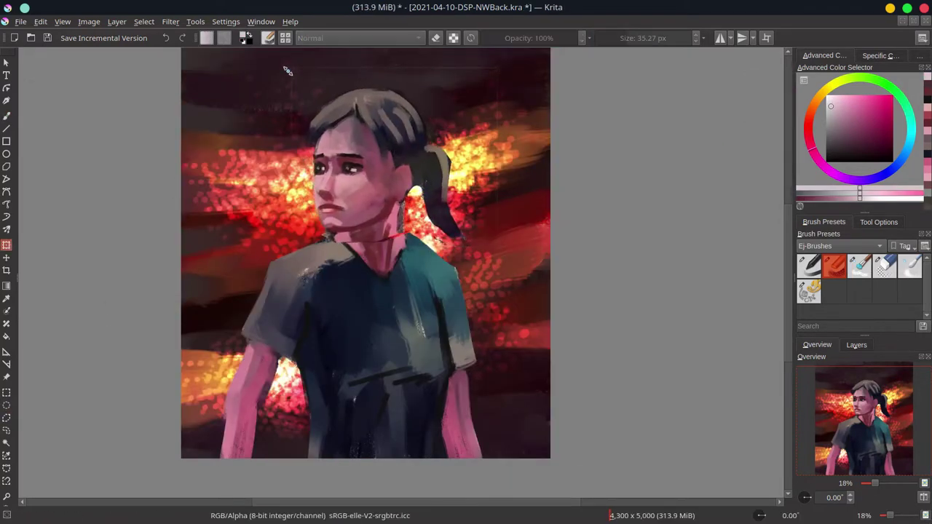
key("Return")
key("b")
Step: Erase the black choker line and red stroke across the neck, then pick teal
key("slash")
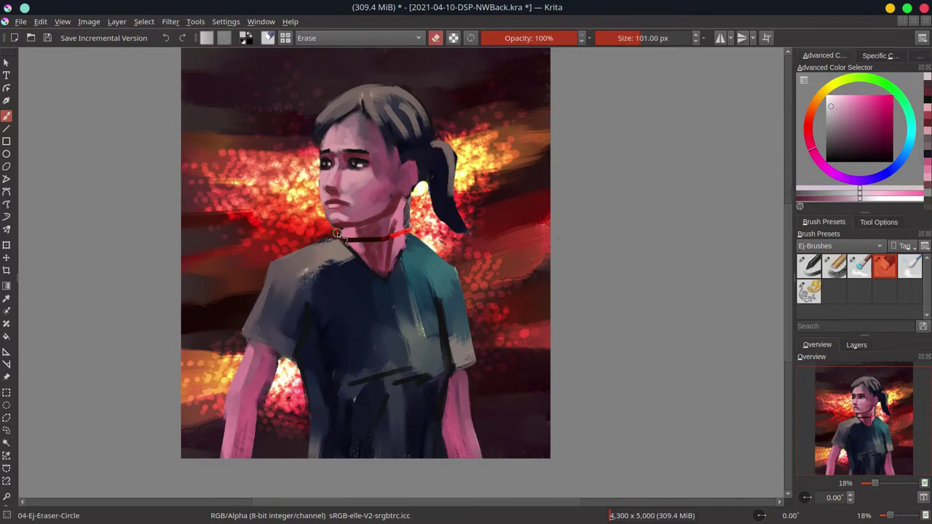
left_click_drag(404, 240, 353, 238)
key("slash")
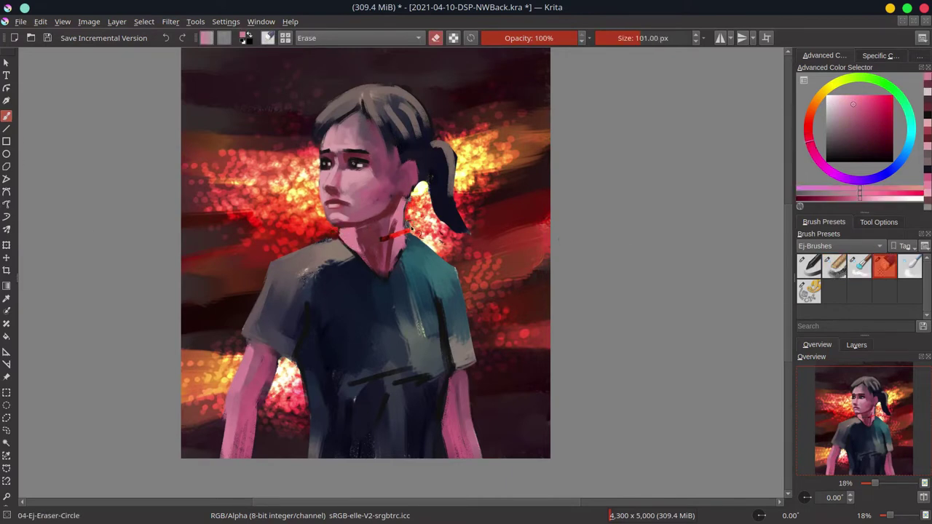
left_click_drag(412, 231, 386, 240)
key("slash")
left_click(397, 271, "ctrl")
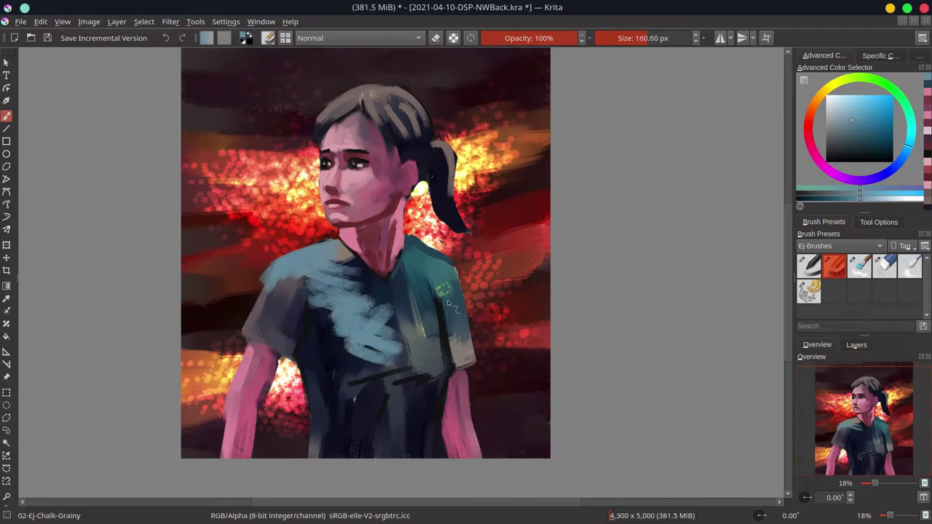
Step: Paint teal over the shirt, sample darker shirt colours, and set the brush blend mode to Color Dodge
left_click_drag(448, 304, 440, 273)
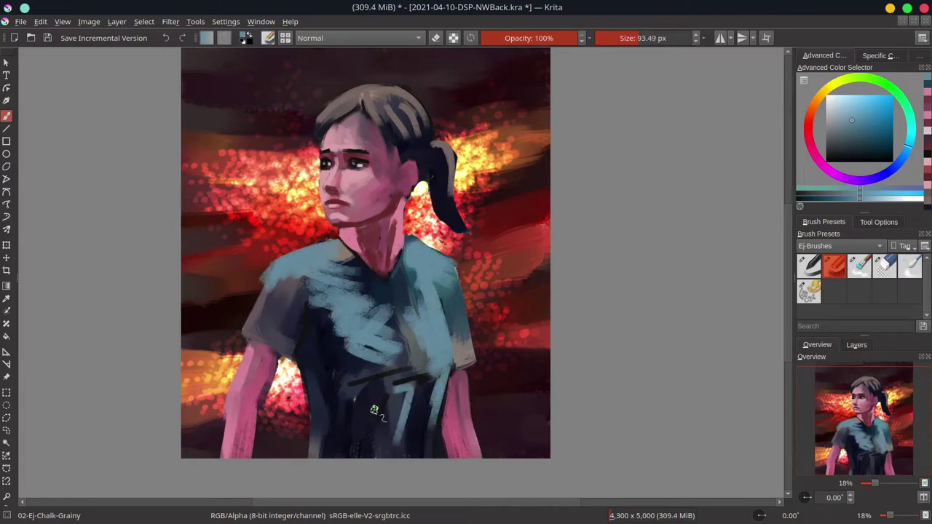
left_click(460, 356, "ctrl")
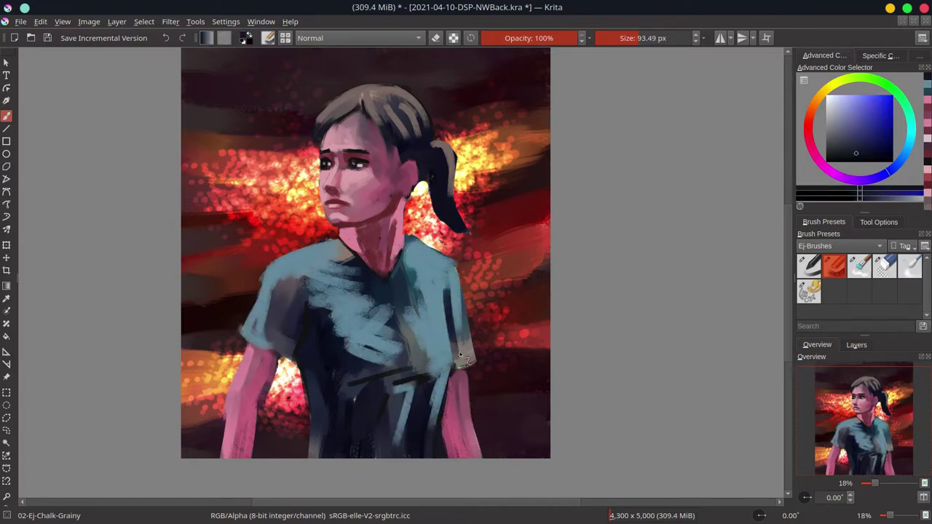
left_click(306, 385, "ctrl")
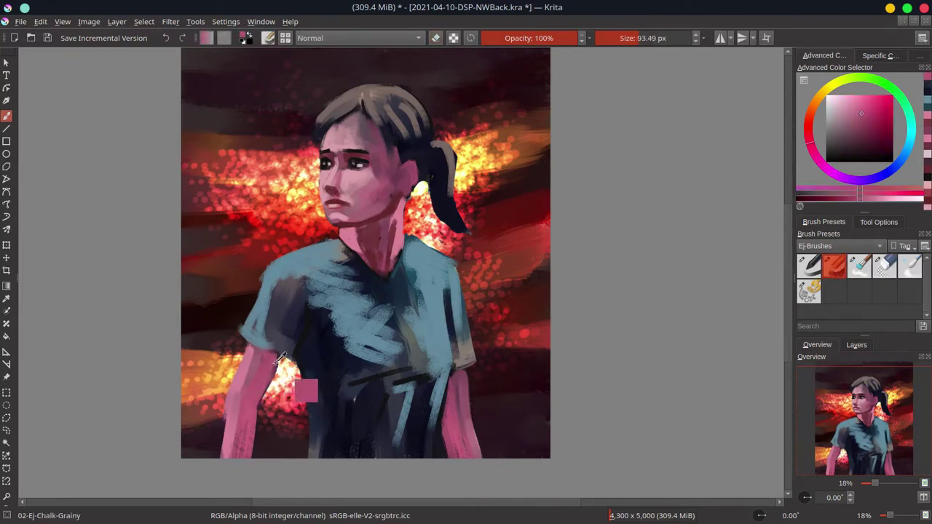
left_click(303, 295, "ctrl")
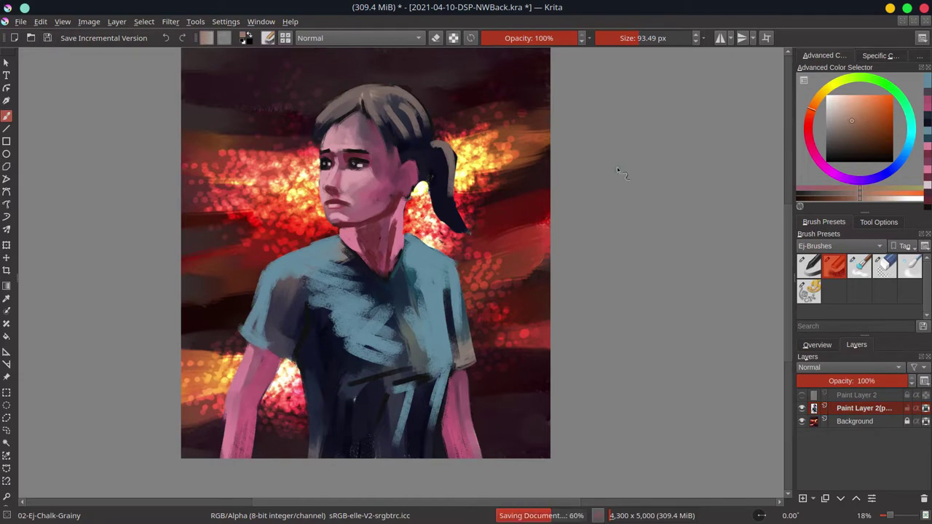
left_click(357, 38)
left_click(328, 29)
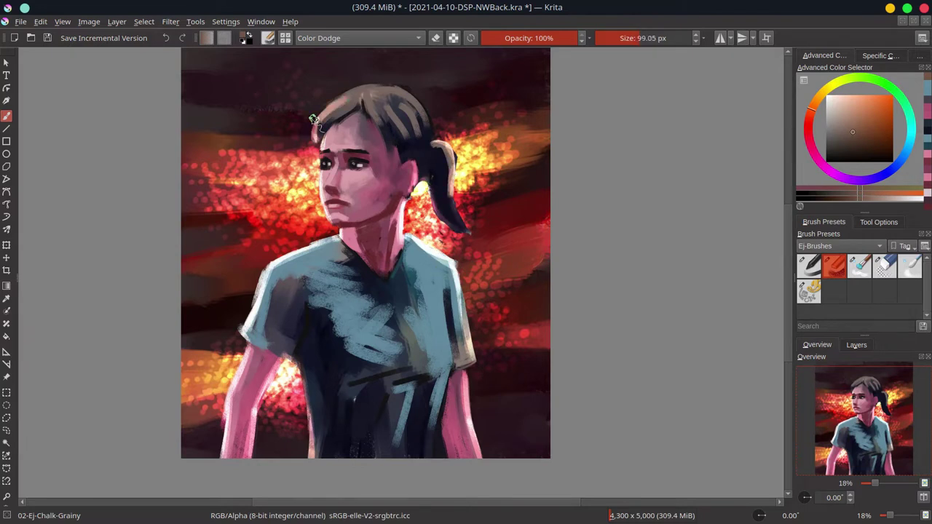
Step: Return the brush to Normal blending and sample skin and hair colours, lightening pink nearly to white
key("alt+shift+n")
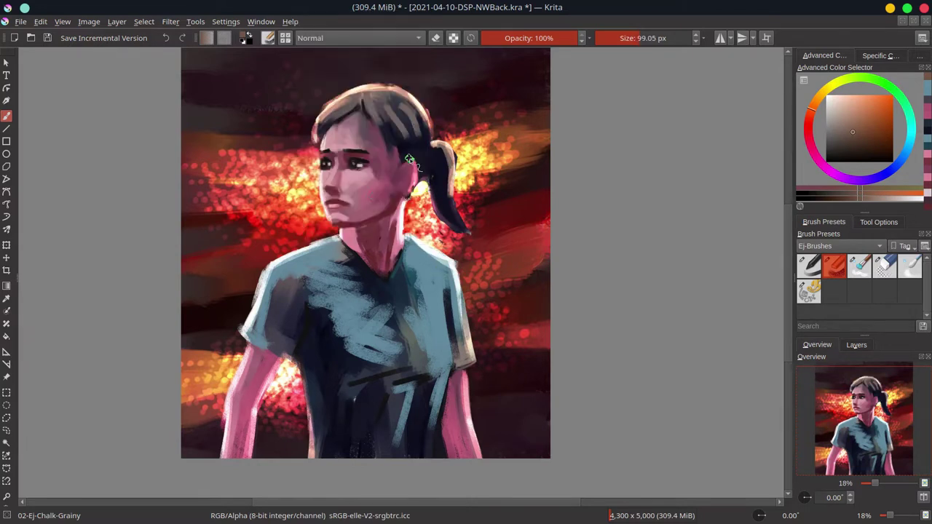
left_click(387, 182, "ctrl")
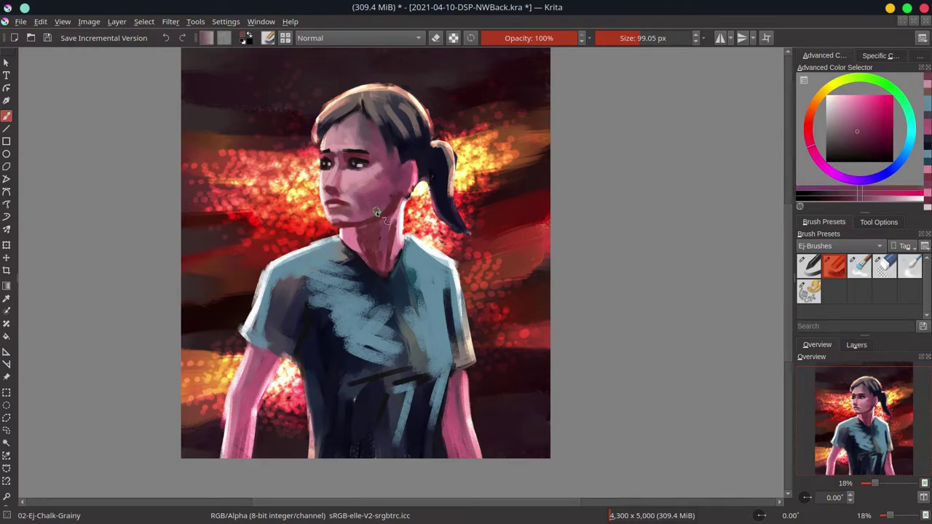
left_click(396, 136, "ctrl")
left_click(365, 110, "ctrl")
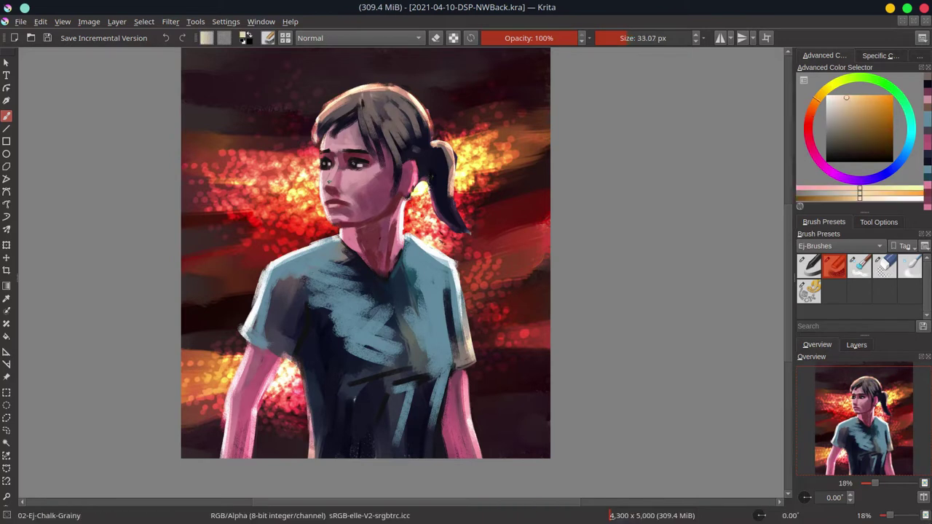
left_click(340, 177, "ctrl")
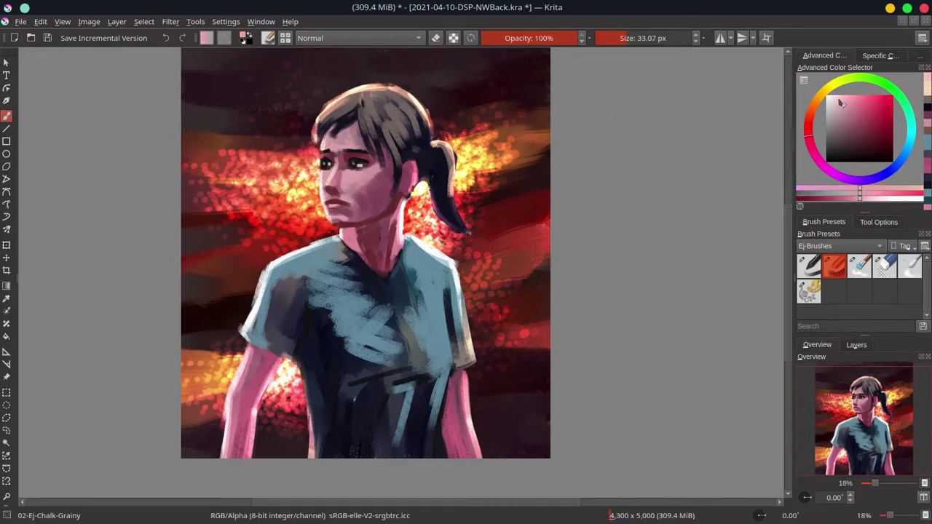
left_click(834, 96)
Step: Sample light blue from the shirt, then save the painting with File > Save
scroll(678, 280, "down", 3)
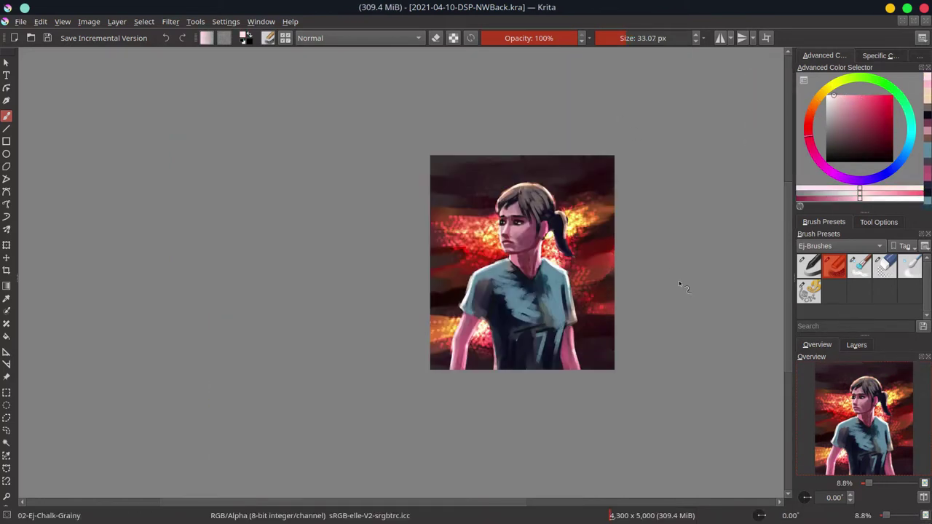
left_click(555, 302, "ctrl")
left_click_drag(555, 302, 522, 362)
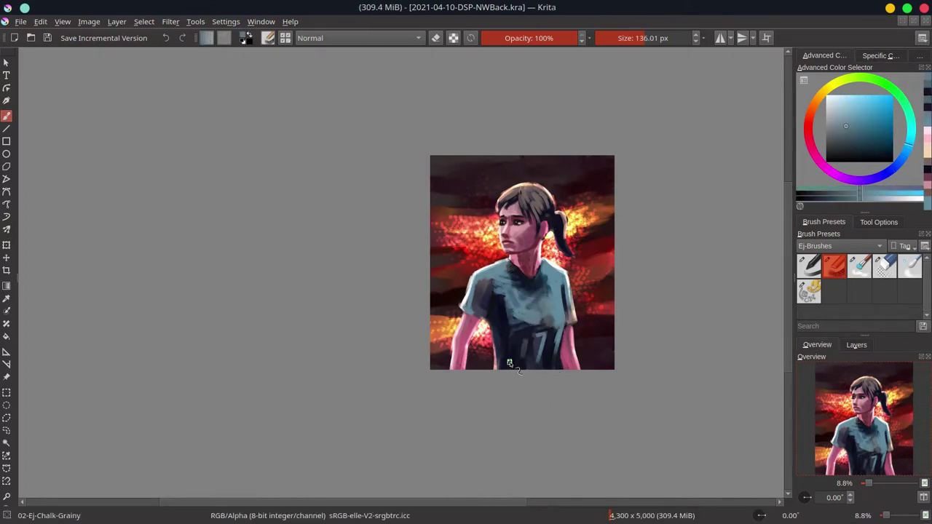
left_click(21, 21)
left_click(33, 83)
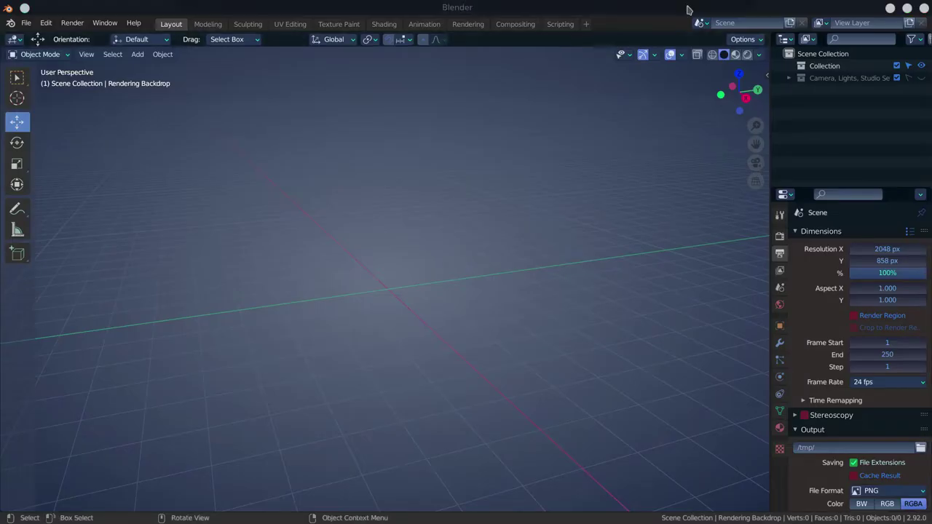
Step: Create a Latino female MB-Lab character with inverse kinematics enabled
key("n")
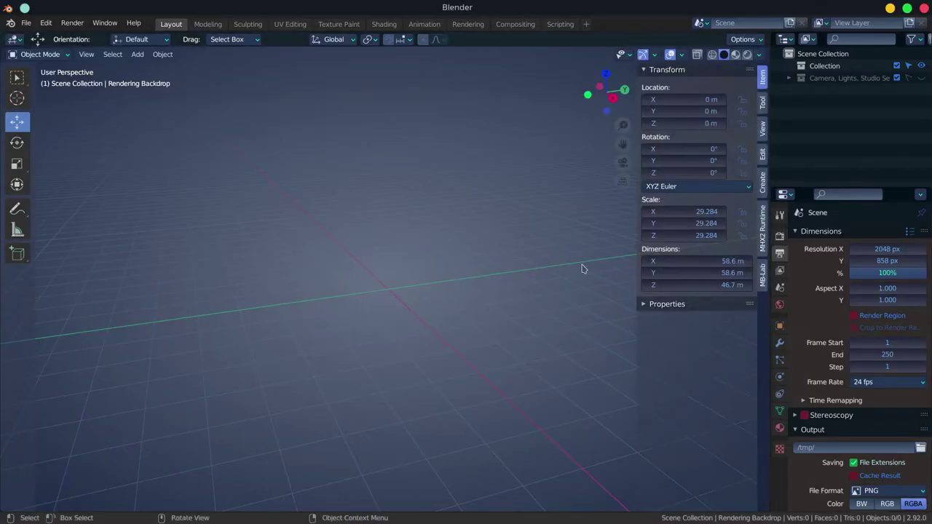
left_click(763, 273)
left_click(701, 149)
left_click(710, 135)
left_click(707, 189)
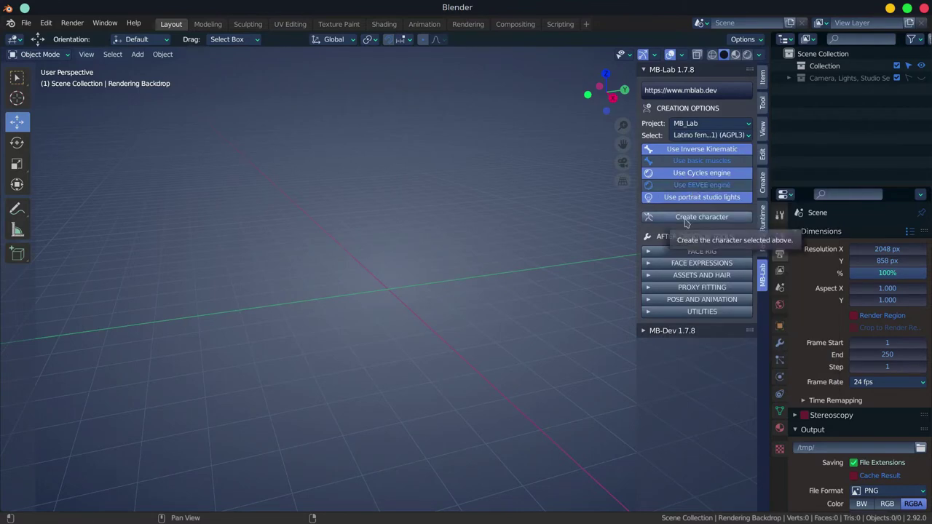
left_click(686, 219)
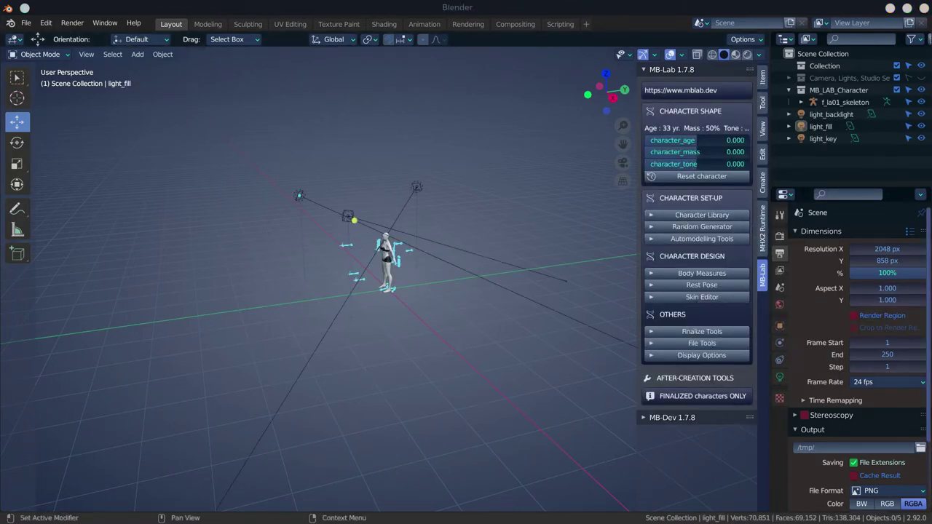
Step: Expand the random character generator and keep body attributes fixed
scroll(386, 263, "up", 3)
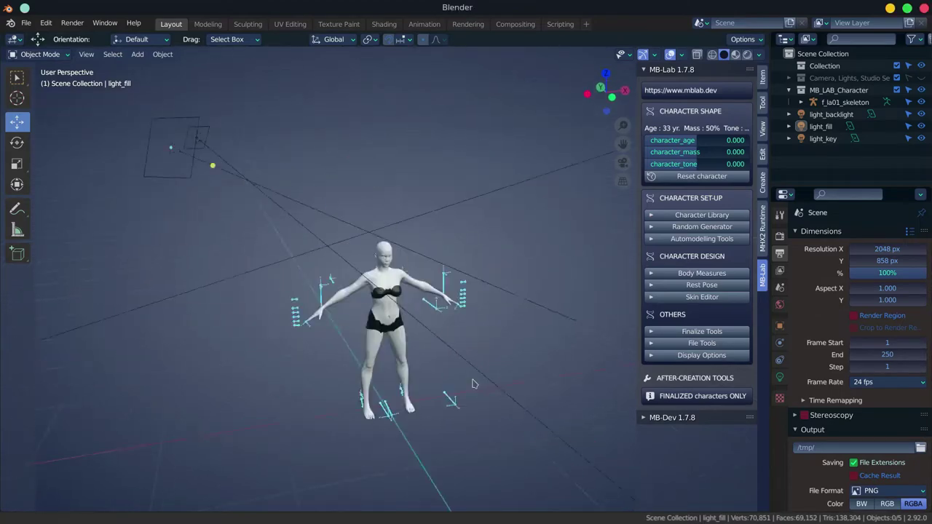
scroll(348, 319, "up", 5)
scroll(348, 319, "up", 3)
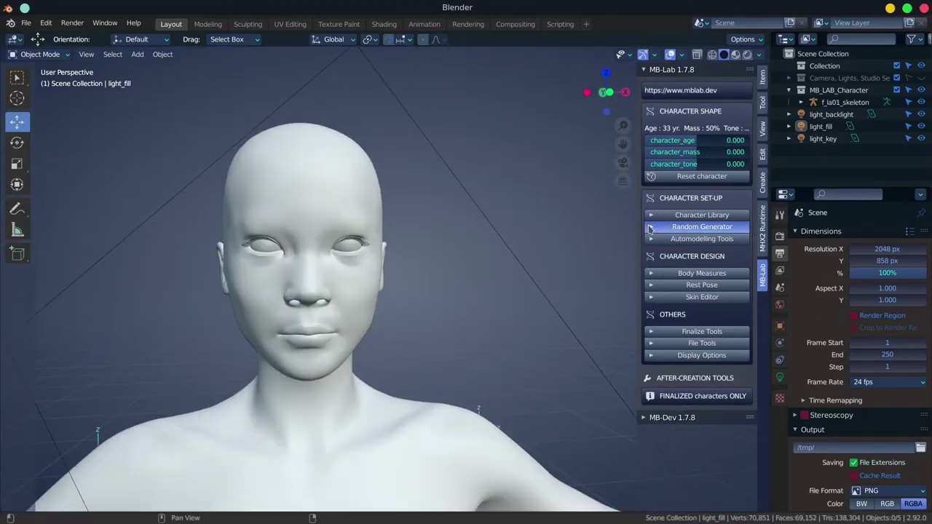
left_click(702, 226)
left_click_drag(649, 413, 649, 450)
left_click(649, 473)
left_click(649, 486)
scroll(699, 437, "down", 2)
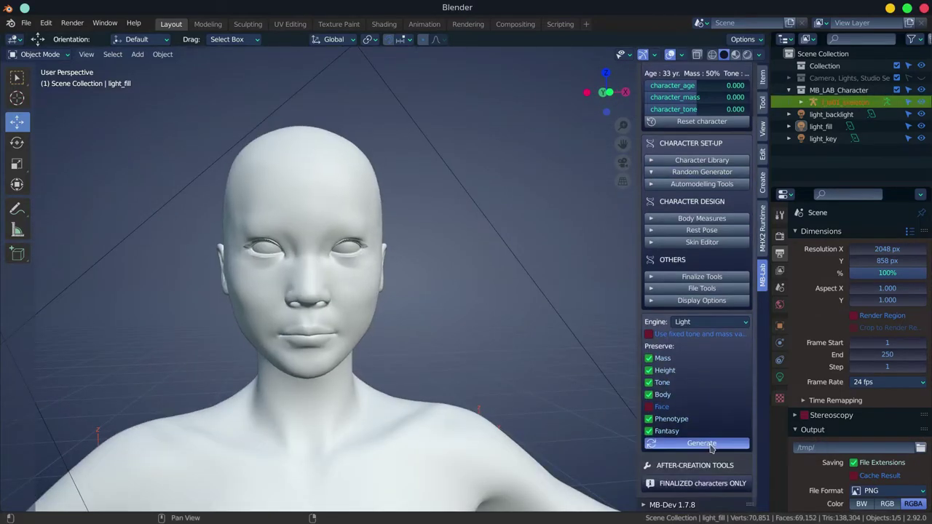
Step: Generate random face variations across engines, settling on Realistic
left_click(710, 322)
left_click(710, 349)
left_click(711, 321)
left_click(691, 362)
left_click(710, 322)
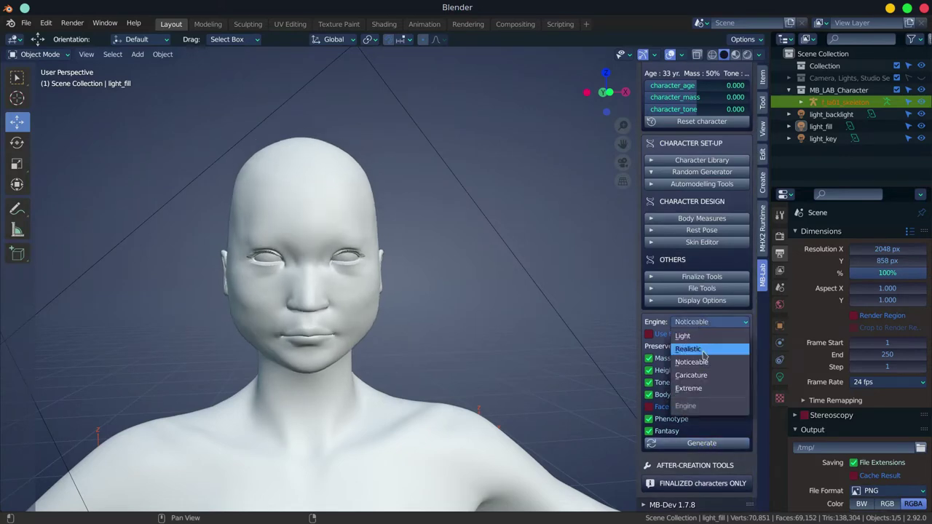
left_click(691, 375)
left_click(710, 322)
left_click(710, 349)
Step: Apply averaged auto modelling to the character's face, viewing the head from front and three-quarter angles
left_click(313, 277)
scroll(364, 292, "down", 5)
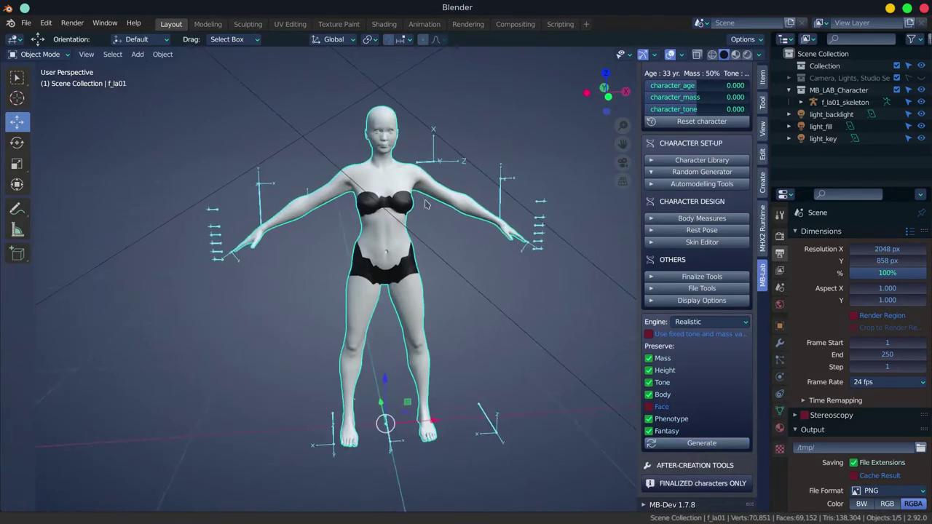
scroll(463, 285, "up", 5)
left_click_drag(463, 285, 368, 287)
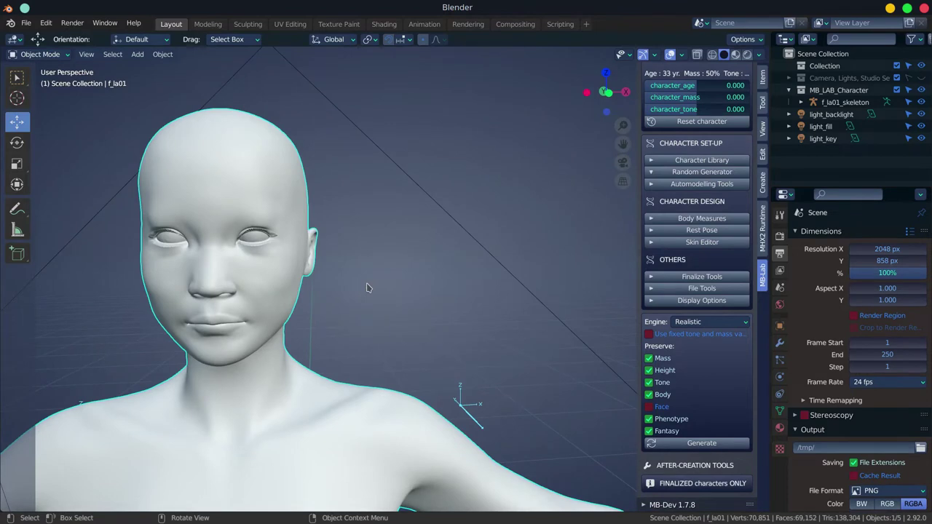
left_click(656, 162)
left_click(654, 240)
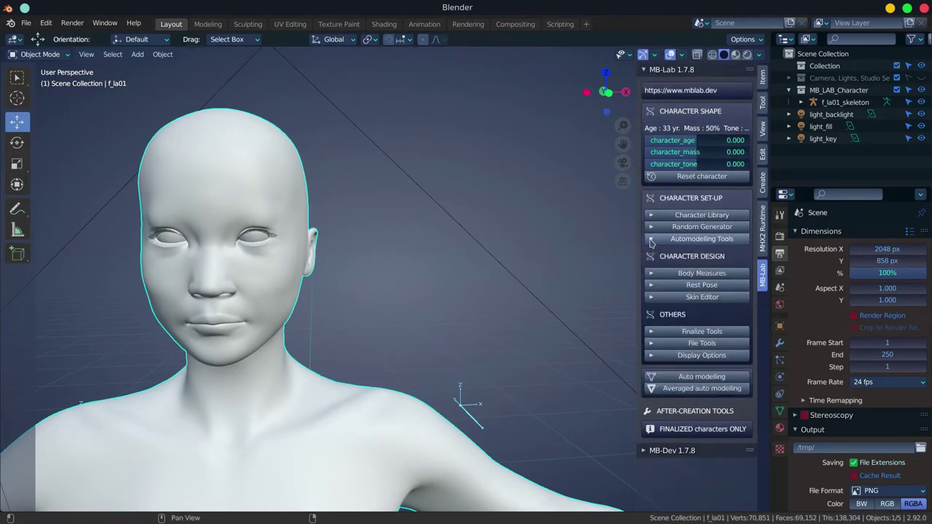
left_click(690, 379)
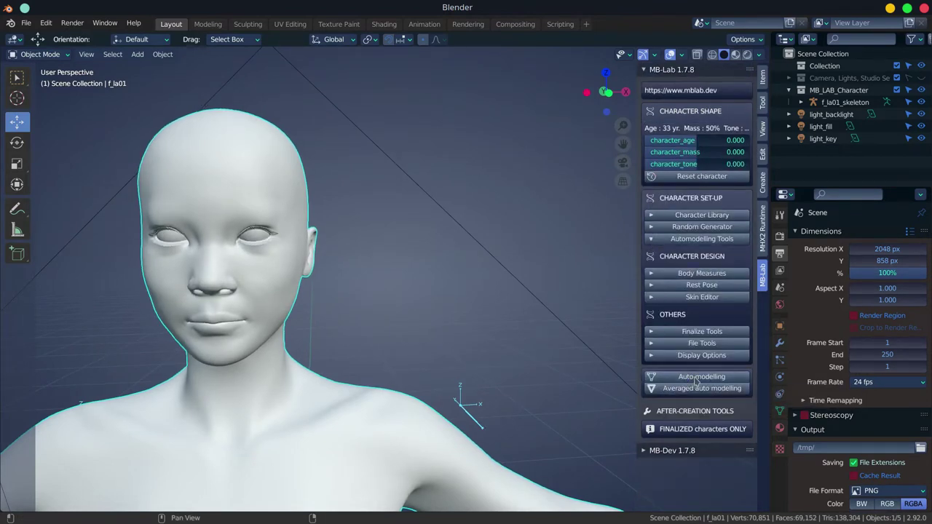
left_click(703, 389)
left_click_drag(509, 321, 594, 316)
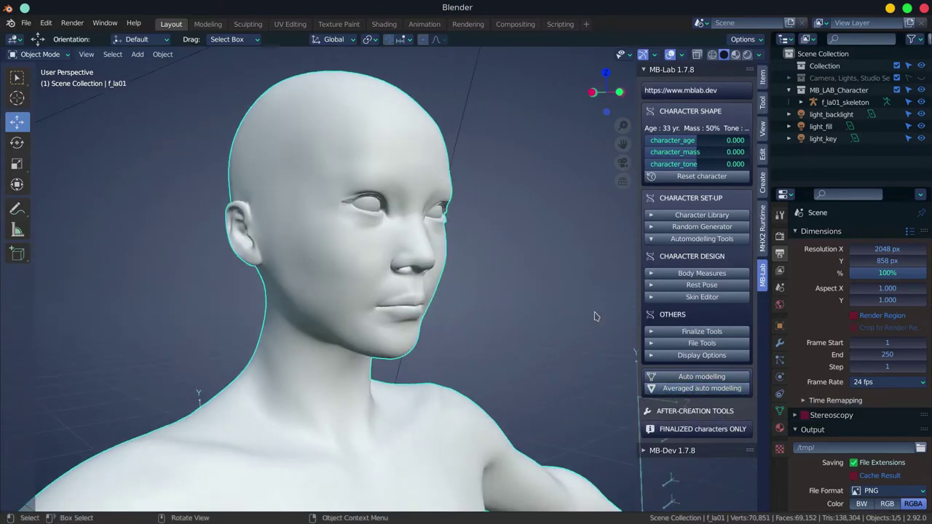
left_click(702, 273)
Step: Set the Face morphs to Ellipsoid 0.615, Parallelepiped 0.372 and Triangle 0.835
scroll(702, 292, "down", 2)
left_click(710, 394)
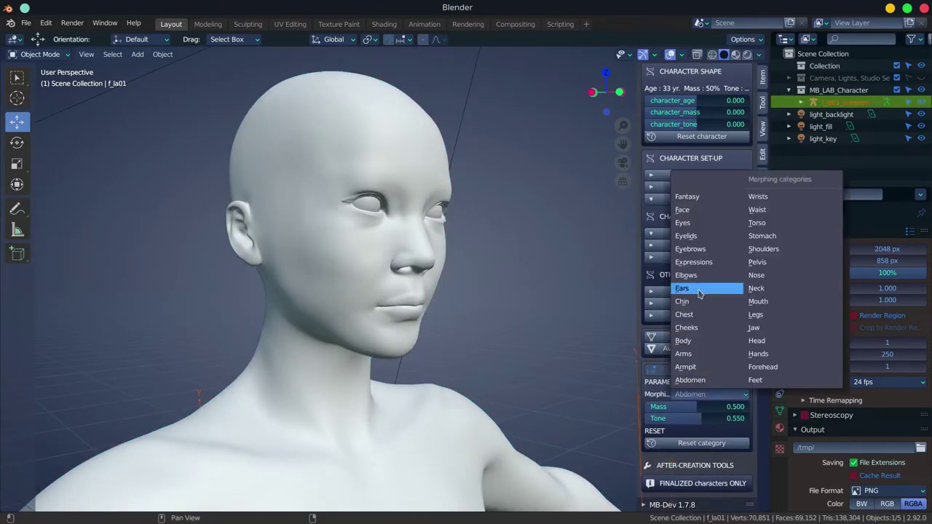
left_click(701, 286)
left_click_drag(710, 410, 732, 410)
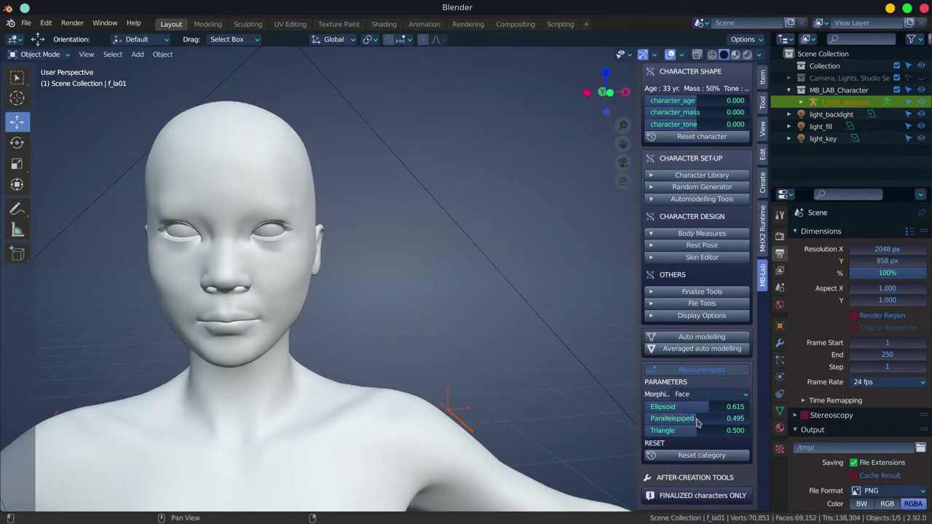
left_click_drag(522, 347, 481, 348)
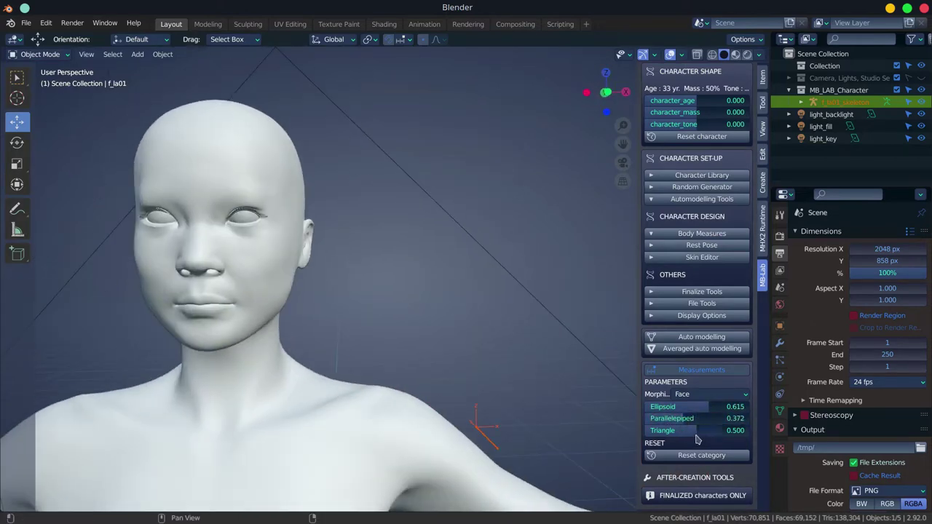
left_click_drag(710, 431, 732, 430)
left_click_drag(467, 350, 448, 349)
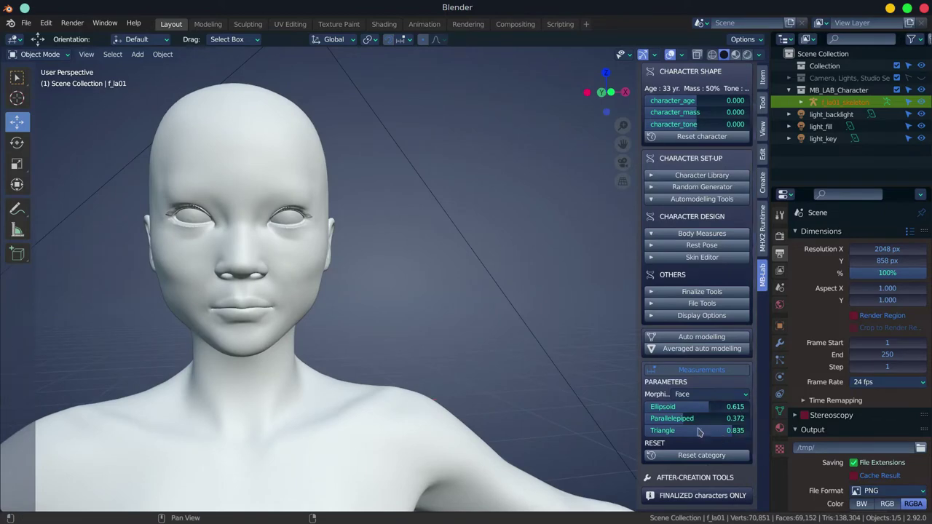
Step: Set the Eyes morphs to Size 0.800, more hooded and less almond-shaped
left_click(687, 394)
left_click(697, 223)
scroll(694, 474, "down", 4)
type("0")
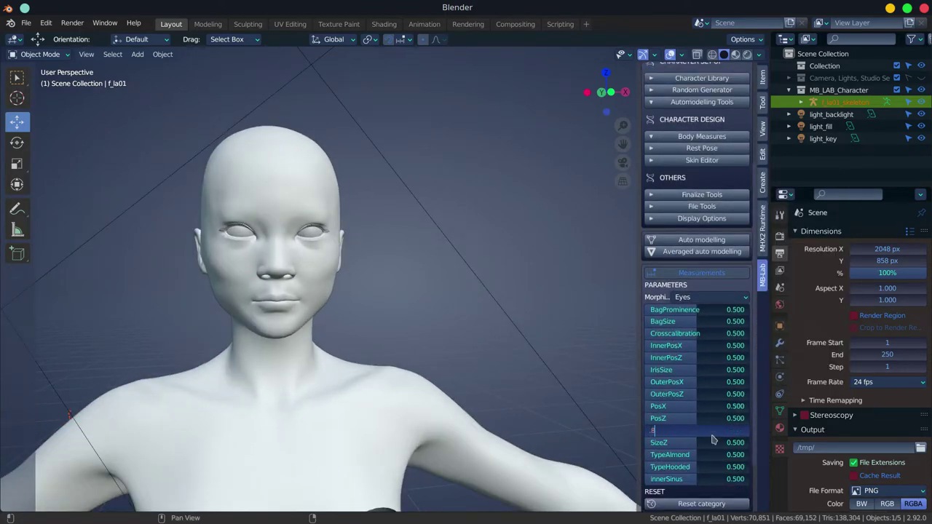
key("Return")
mouse_move(466, 339)
left_mouse_down()
mouse_move(463, 349)
mouse_move(478, 318)
left_mouse_up()
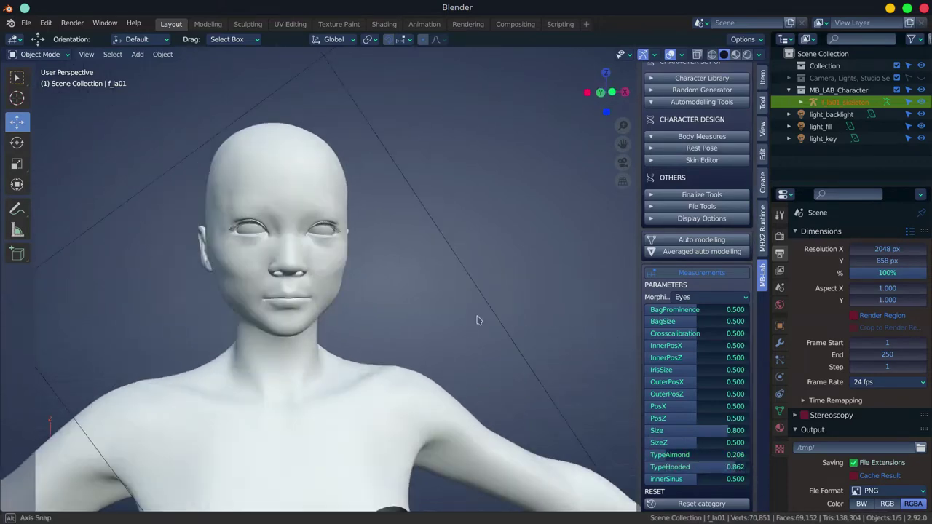
Step: Save the scene as 2021-04-10-DSP-NWBack.blend
key("ctrl+shift+s")
left_click(332, 455)
type("2021-04-10-DSP")
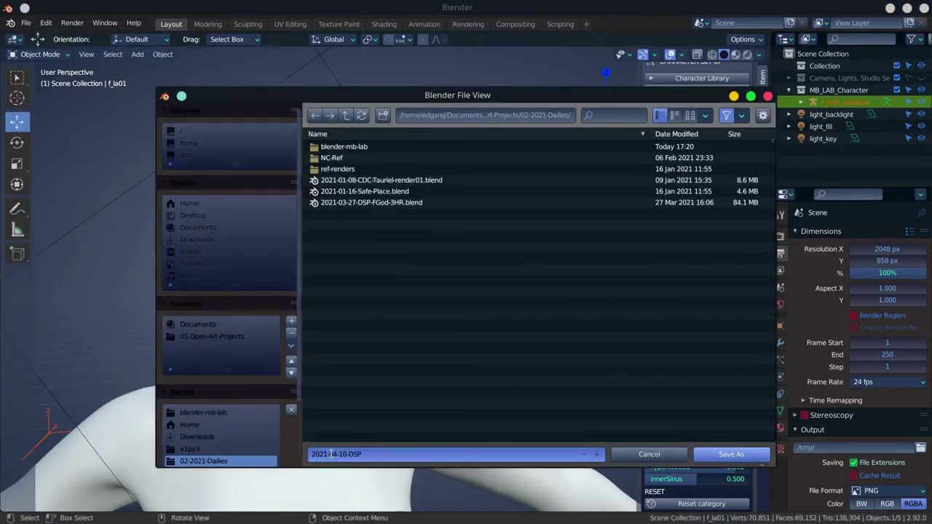
type("ck")
key("Return")
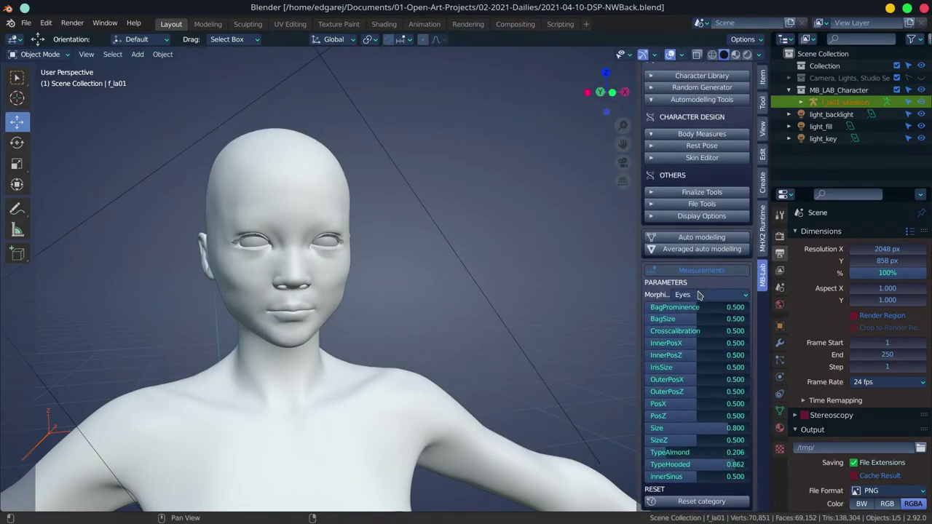
Step: Pan and scroll around the view to frame the character and check the eye settings
scroll(698, 295, "up", 2)
scroll(697, 295, "up", 3)
left_click_drag(623, 144, 628, 149)
scroll(485, 327, "down", 3)
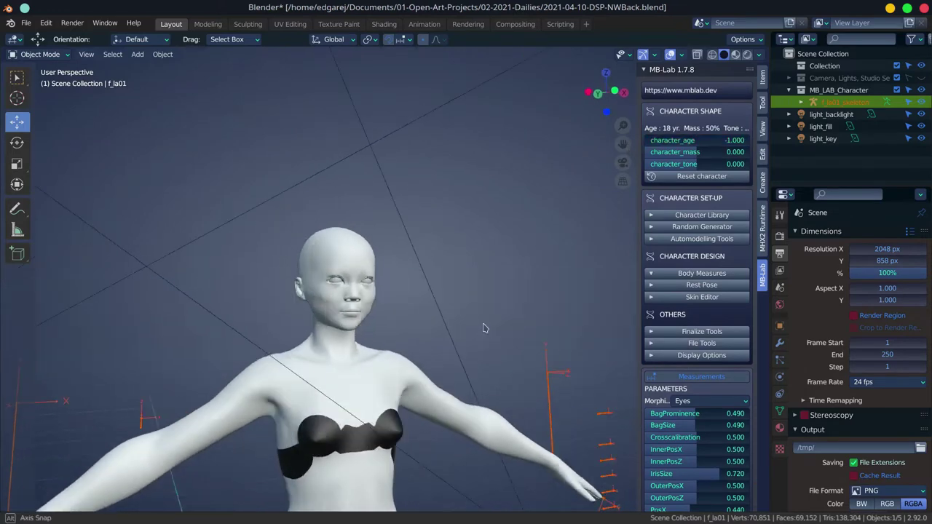
scroll(452, 327, "down", 2)
scroll(451, 327, "up", 4)
scroll(532, 259, "down", 5)
scroll(532, 258, "up", 3)
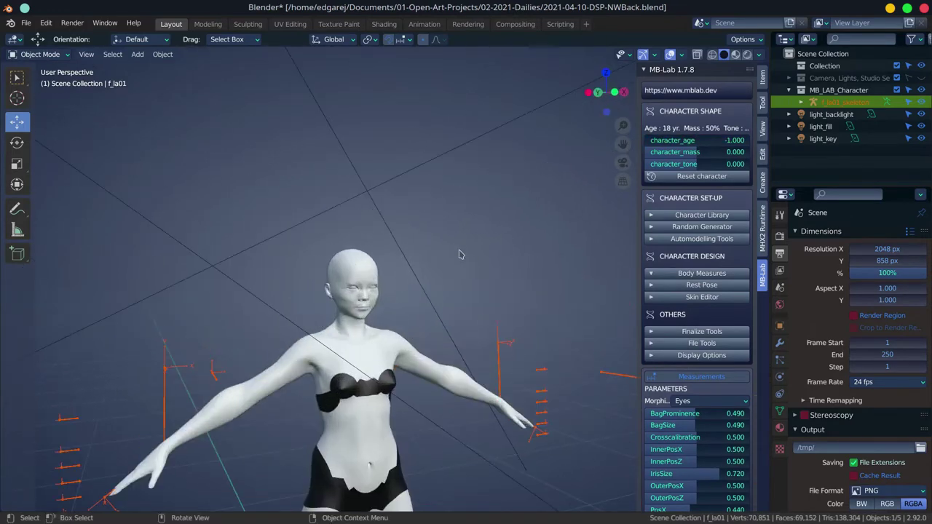
scroll(714, 273, "down", 1)
scroll(714, 272, "down", 2)
scroll(713, 272, "down", 2)
scroll(714, 273, "up", 2)
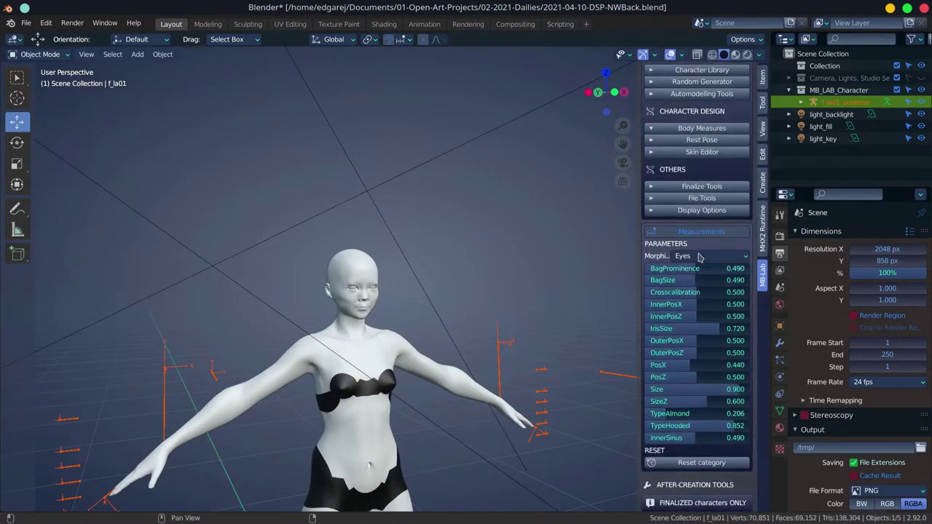
scroll(714, 272, "up", 3)
Step: Finalize the character with a backup saved in the blender-mb-lab folder
left_click(702, 332)
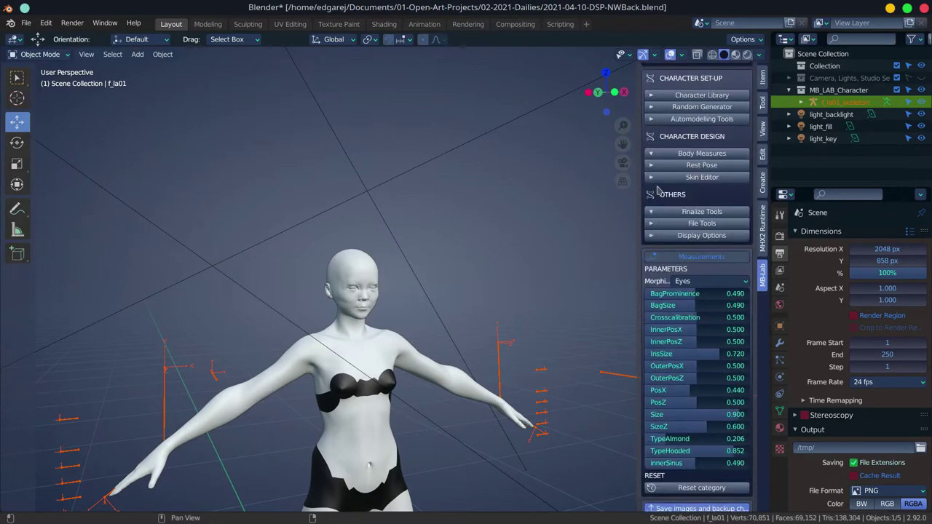
left_click(695, 436)
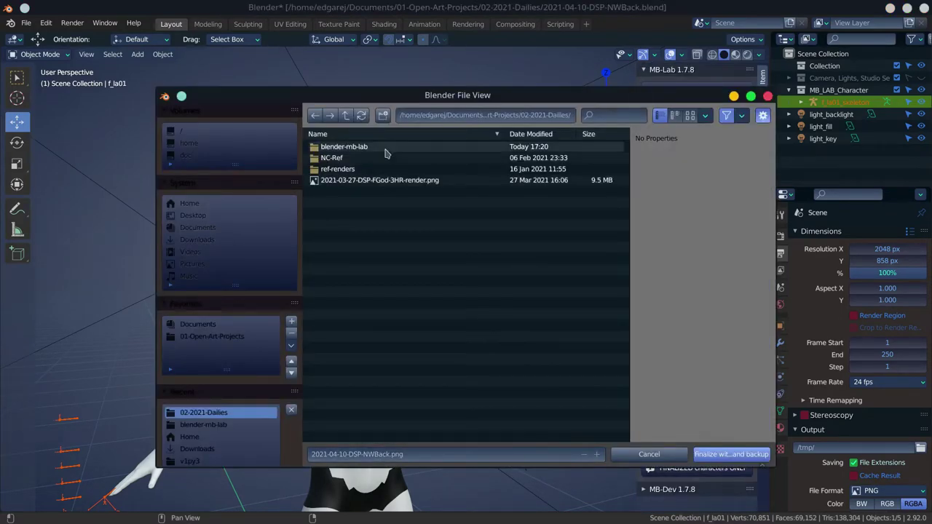
double_click(343, 147)
left_click(710, 454)
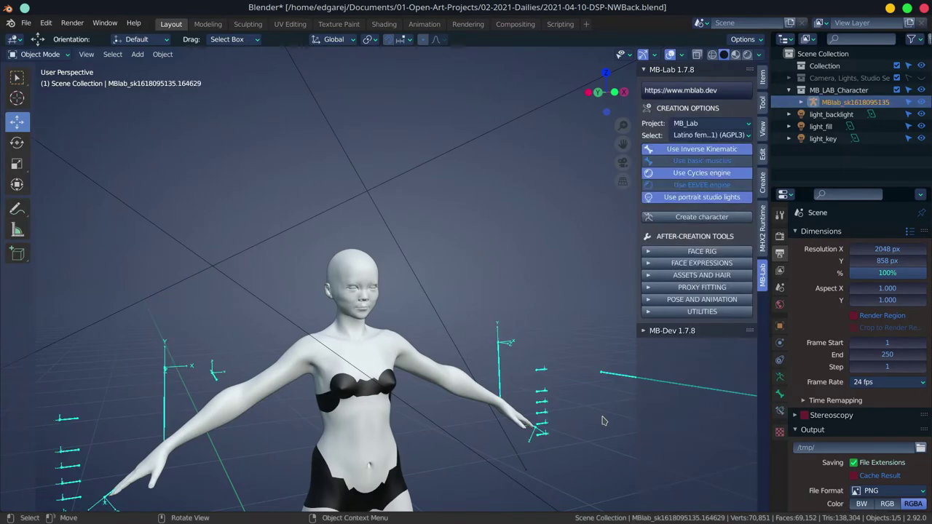
Step: Apply the confused02 face expression at full strength and view it from the side
left_click(702, 263)
left_click(696, 364)
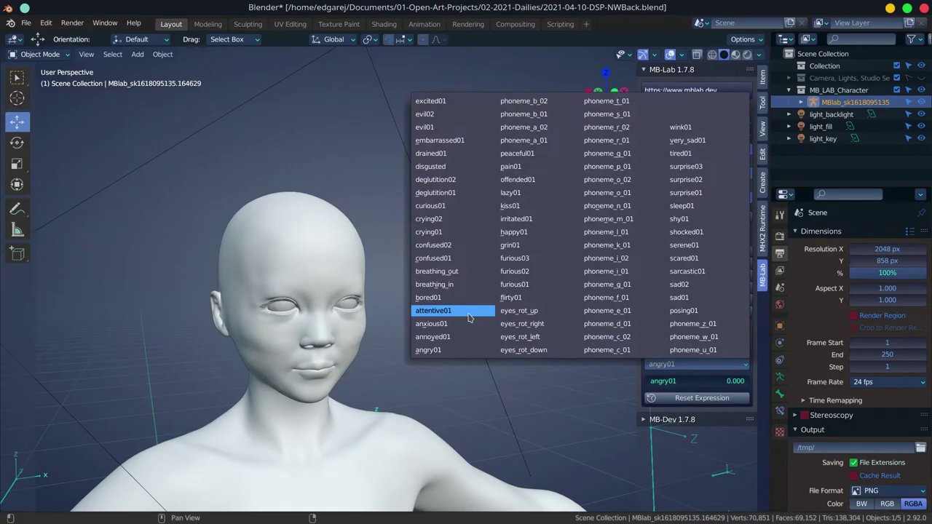
left_click(463, 248)
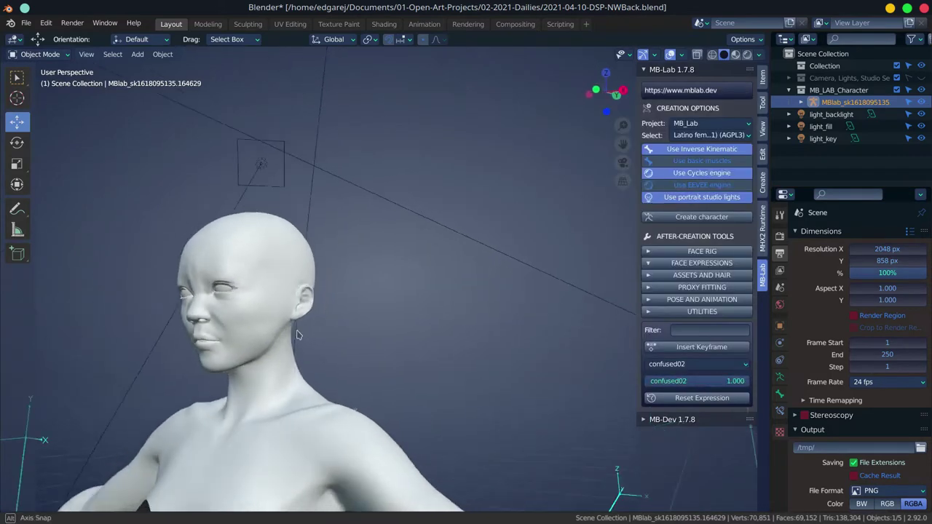
left_click_drag(464, 248, 314, 336)
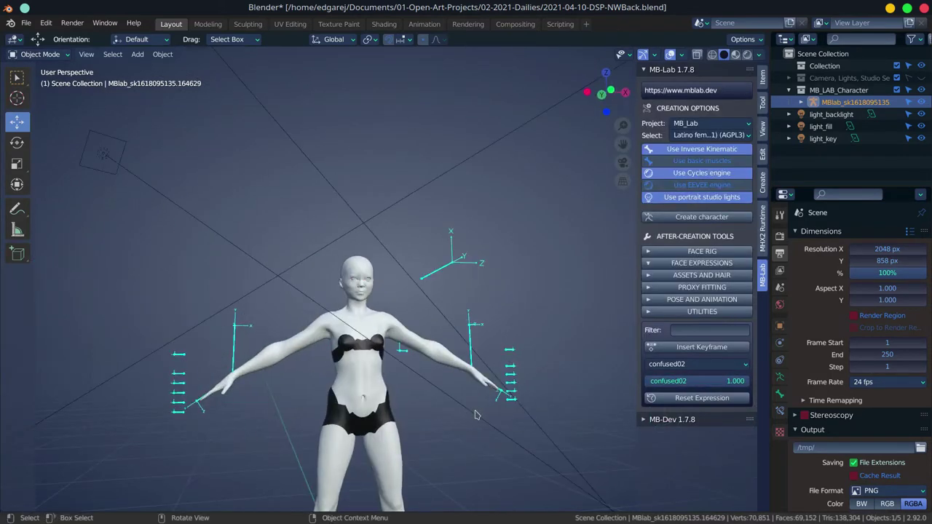
Step: Test a foot control bone in Pose Mode, return to Object Mode, and show the modifier stack
left_click(40, 54)
left_click(51, 91)
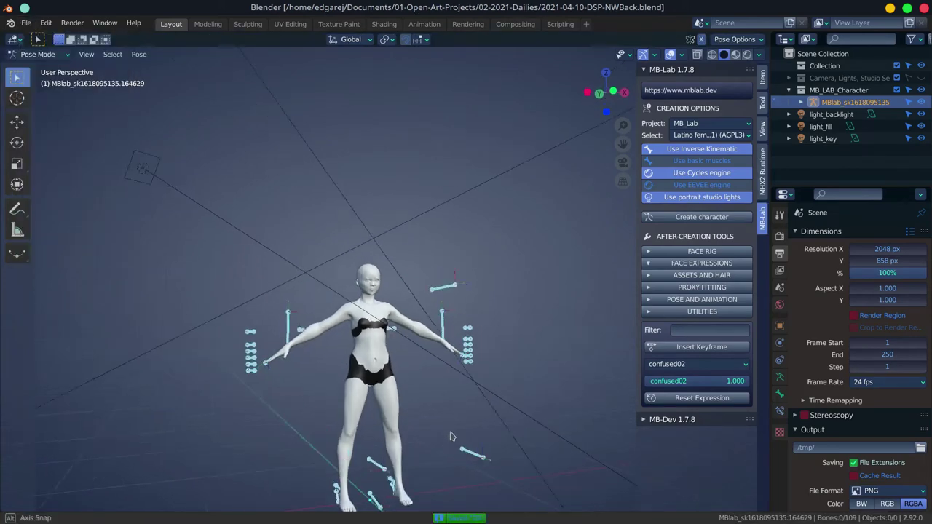
left_click(325, 412)
key("shift+space")
key("g")
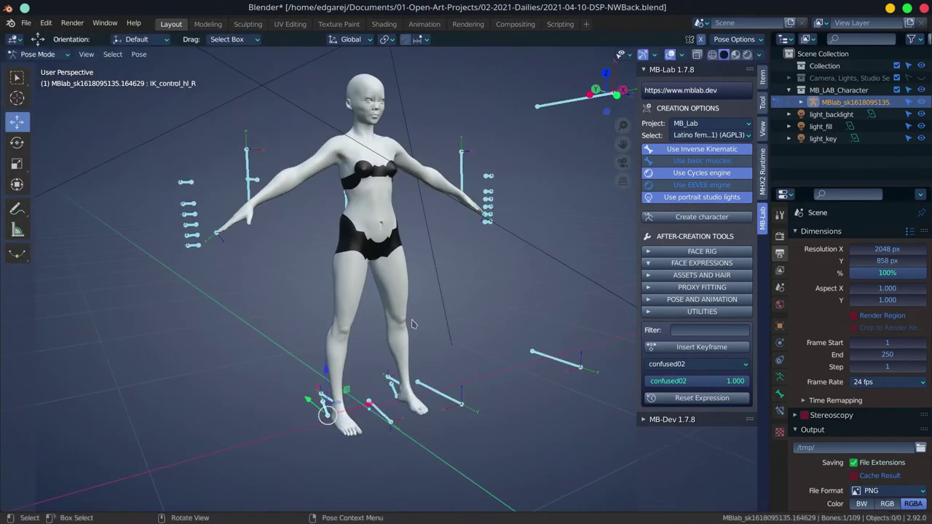
left_click(40, 54)
left_click(780, 343)
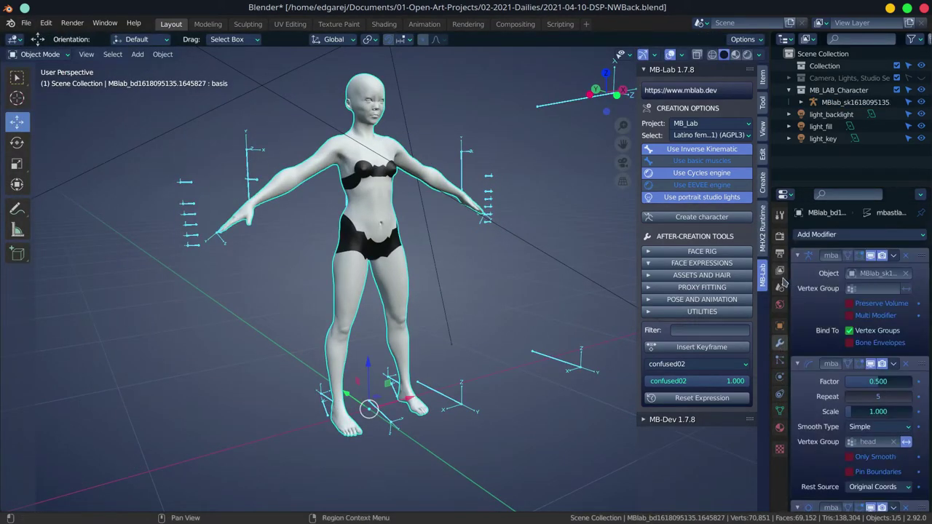
Step: Widen Properties, collapse the modifier panels and disable the displacement modifier in the viewport
left_click_drag(771, 284, 713, 284)
left_click_drag(740, 255, 739, 274)
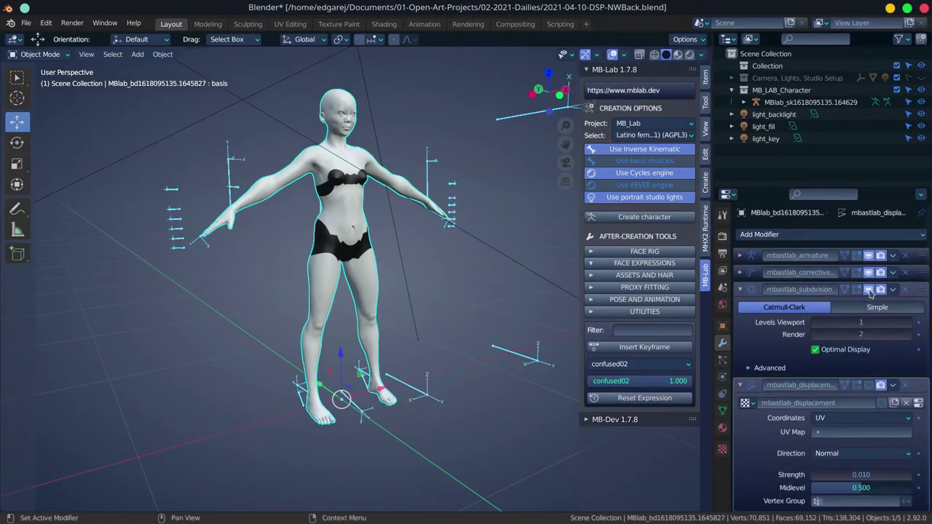
left_click(741, 290)
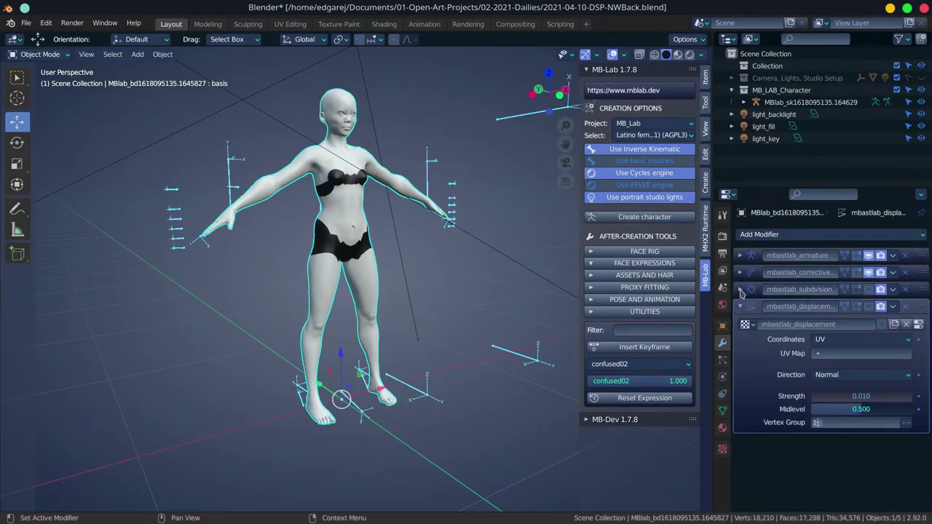
left_click(868, 311)
Step: Select the armature, enter Pose Mode and select the left foot control bone
left_click(414, 276)
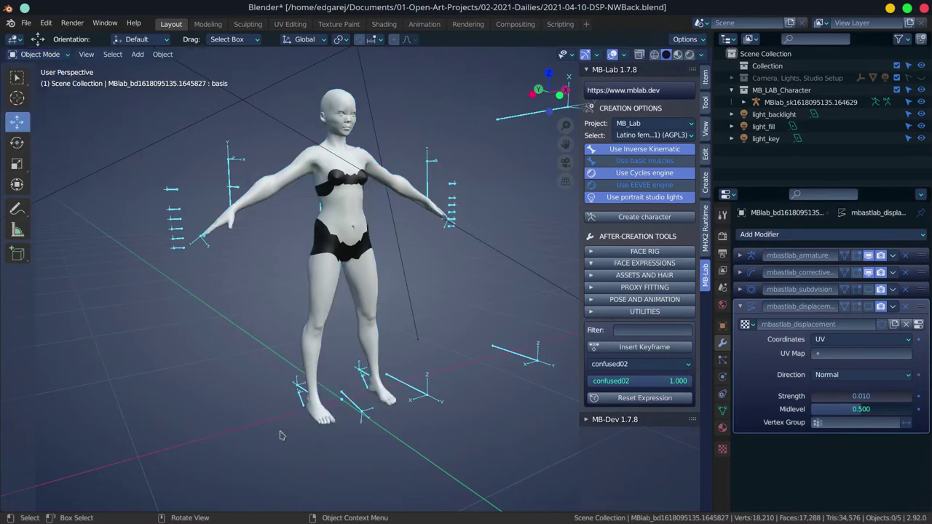
left_click(299, 388)
left_click(40, 54)
left_click(41, 85)
left_click(297, 386)
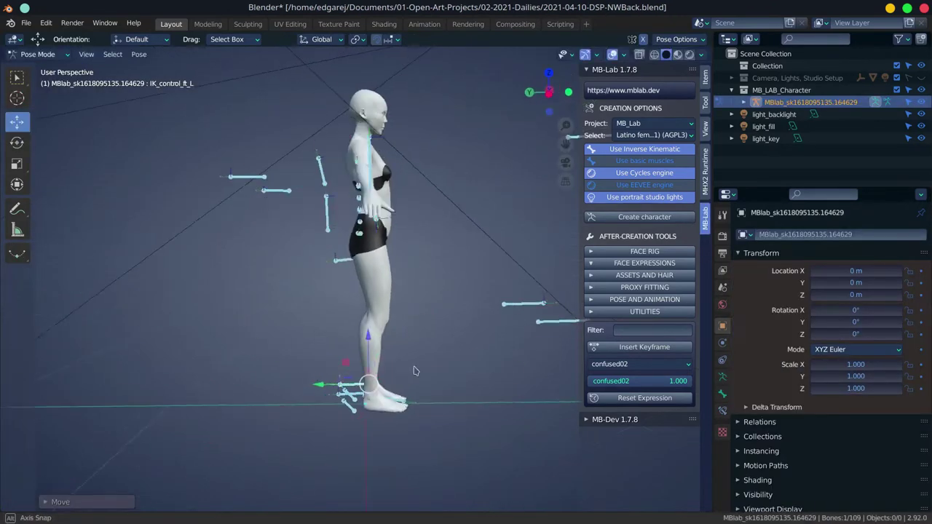
Step: Rotate the hip and upper spine controls and move the head to bend the torso
left_click(364, 251)
key("shift+space")
key("r")
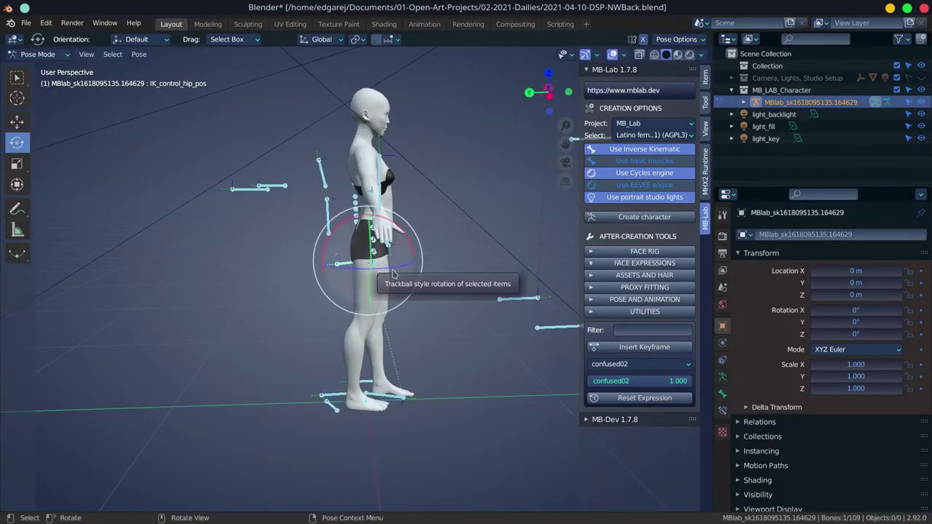
left_click(317, 228)
key("r")
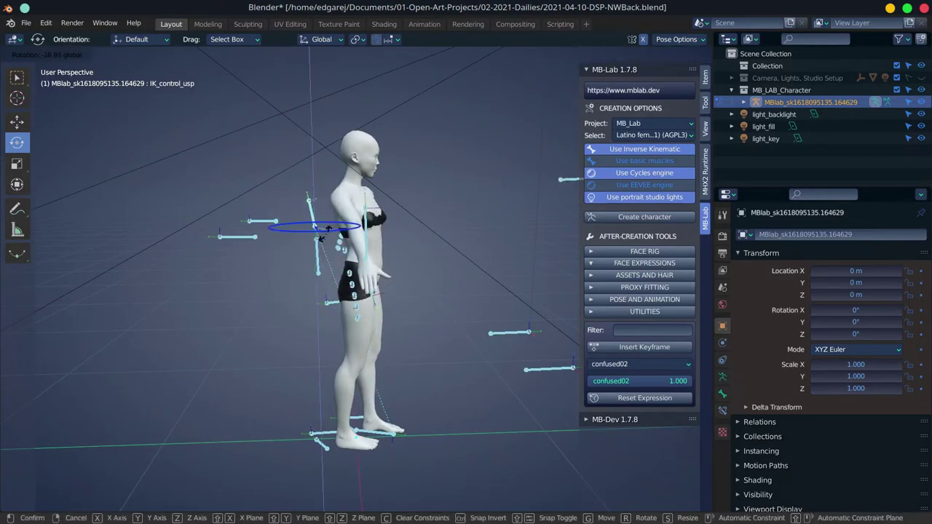
key("g")
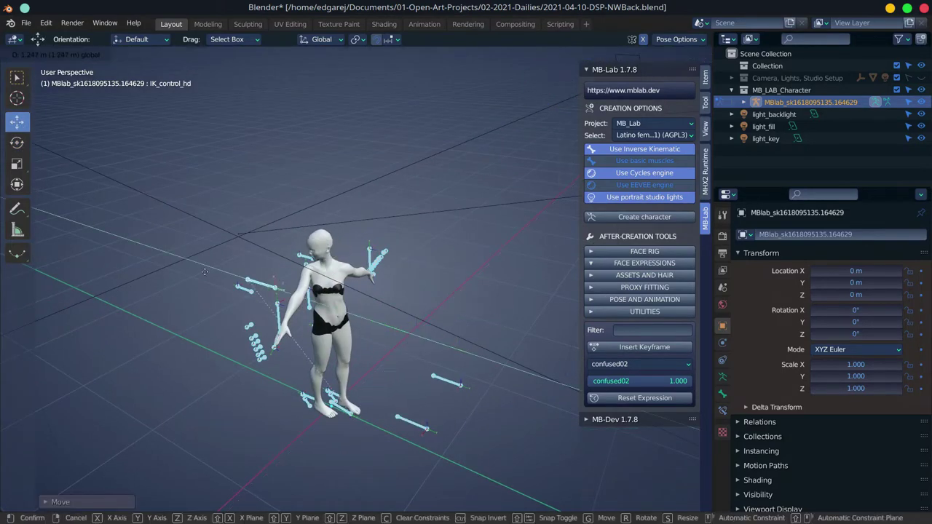
left_click(205, 272)
left_click(256, 270)
scroll(329, 307, "up", 3)
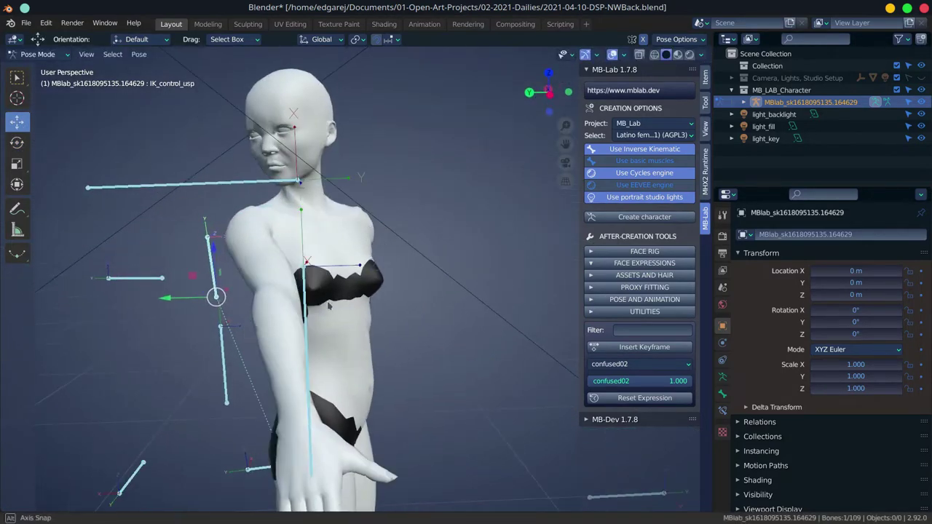
key("shift+space")
key("r")
left_click_drag(183, 291, 197, 320)
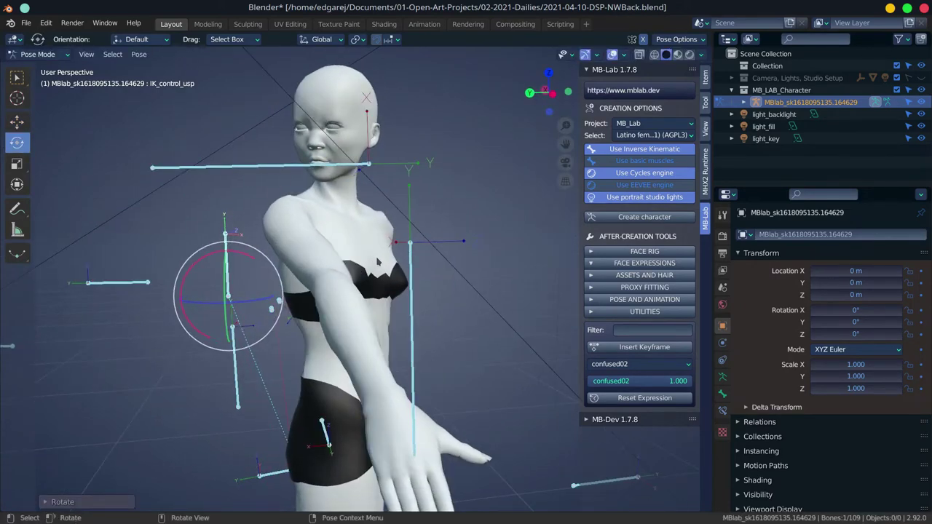
Step: Extend the right arm with the hand and elbow controls, readjusting the upper spine
left_click(249, 412)
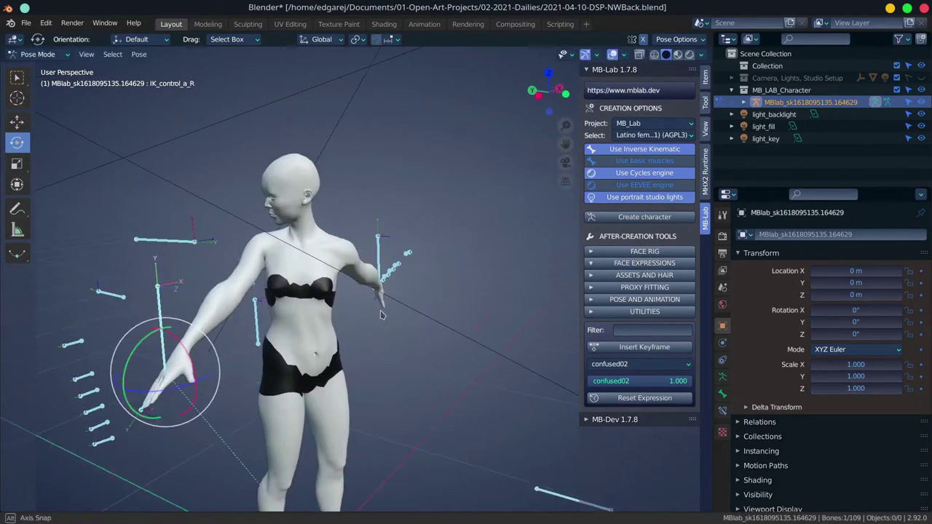
key("shift+space")
key("g")
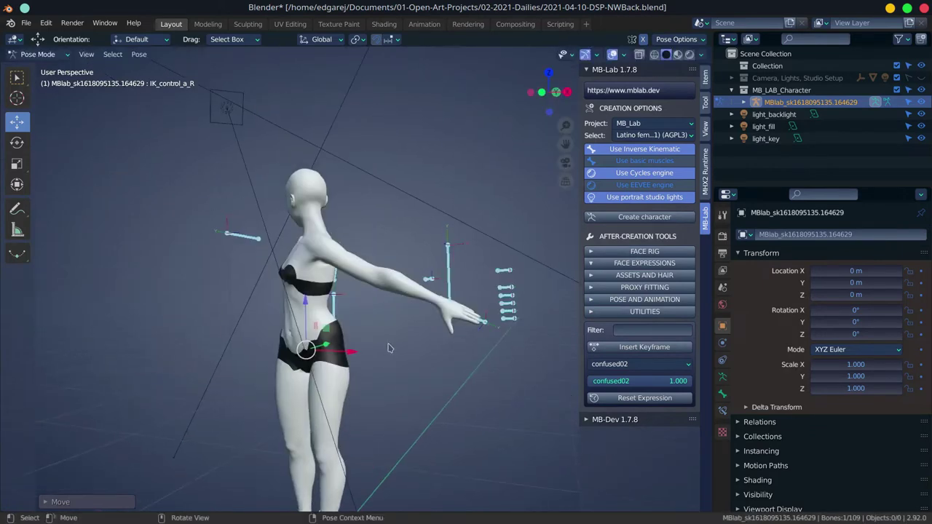
left_click(310, 254)
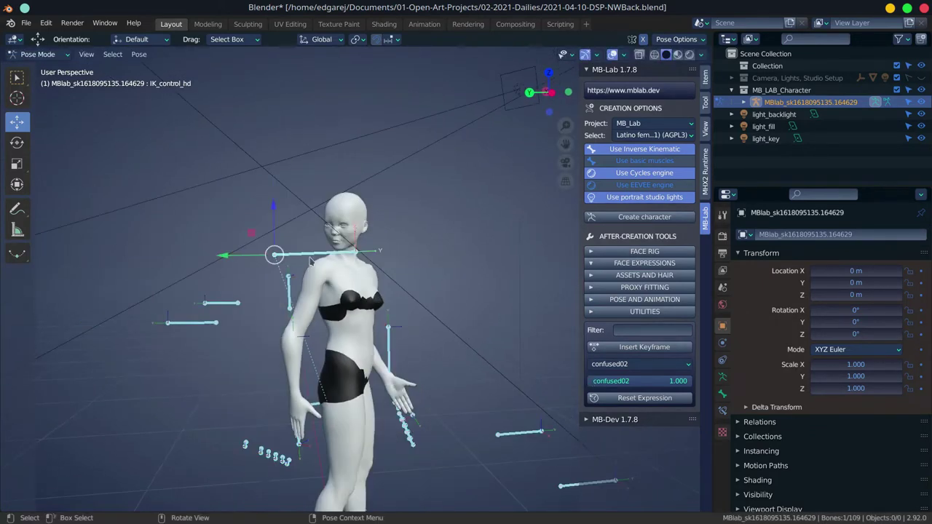
left_click(231, 330)
key("shift+space")
key("r")
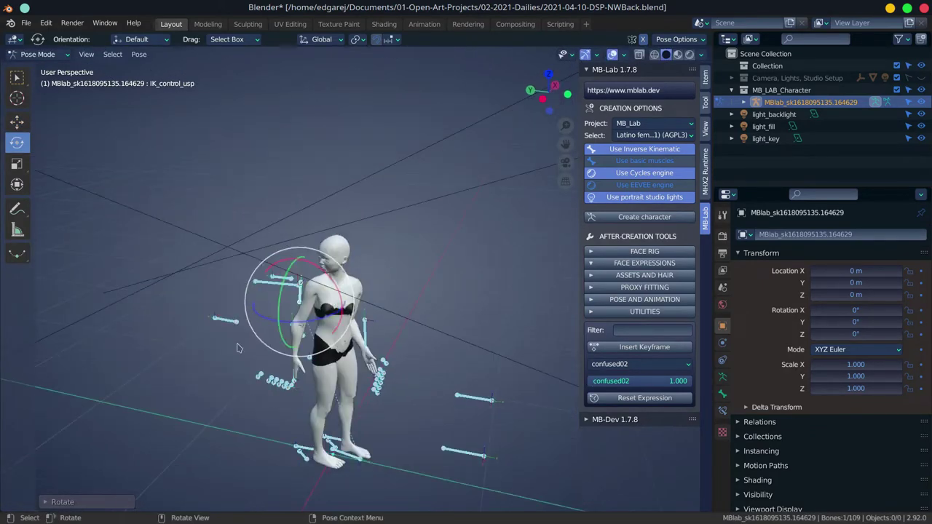
left_click(226, 315)
key("shift+space")
key("g")
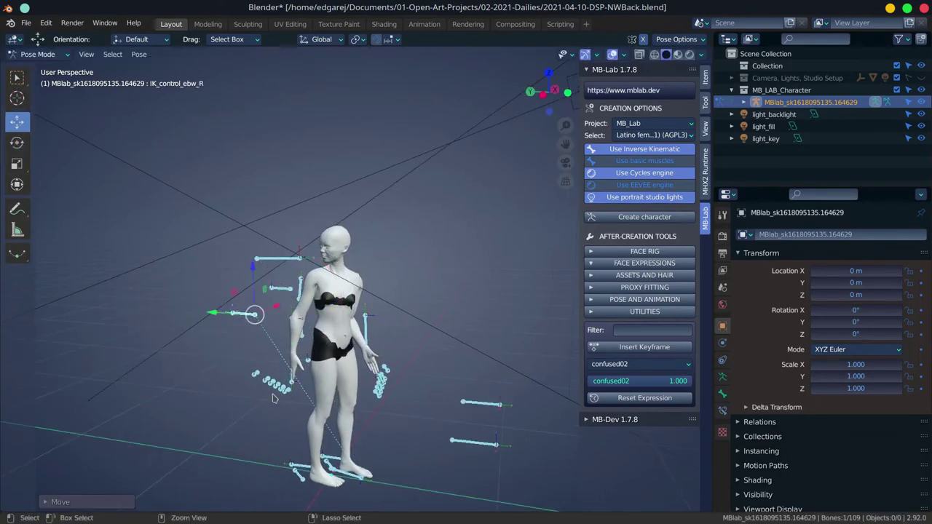
left_click(260, 301)
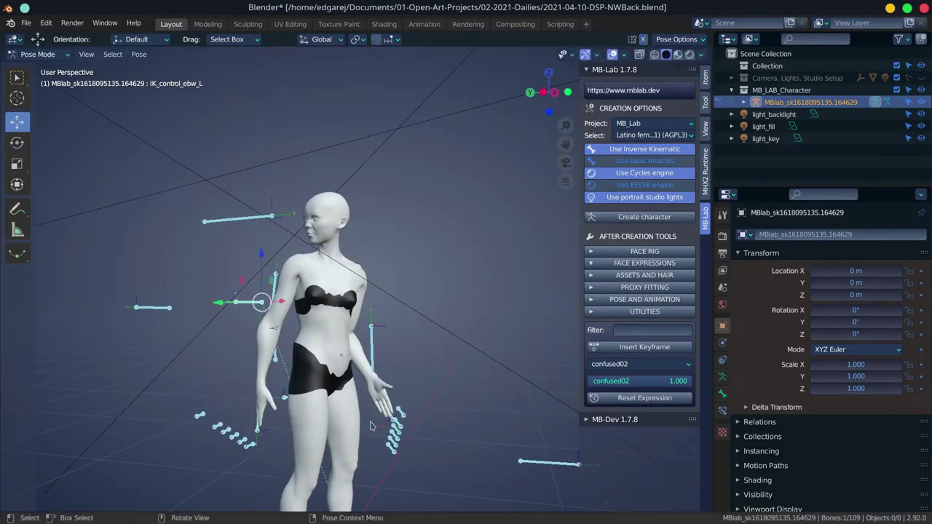
left_click(548, 462)
Step: Curl the right fingers and reposition the right hand control
left_click(26, 23)
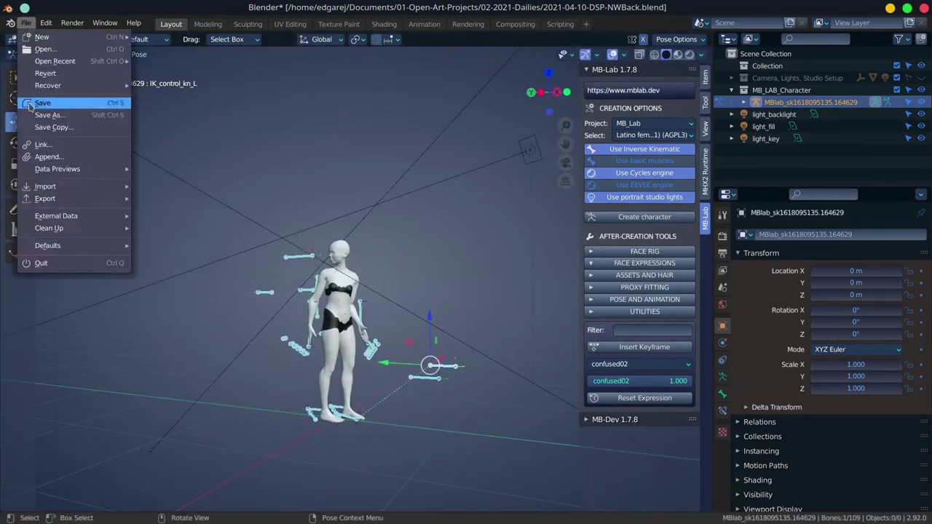
left_click(42, 103)
left_click(503, 397)
key("r")
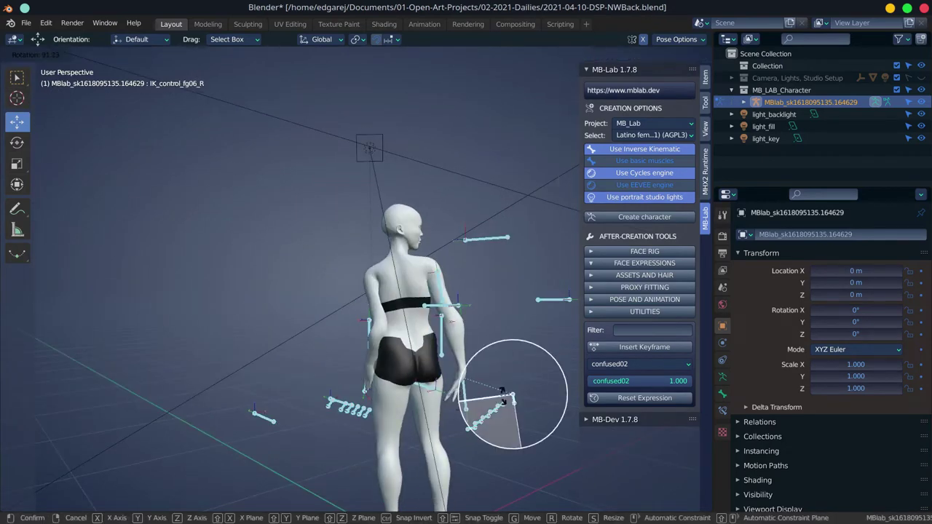
left_click(440, 412)
key("g")
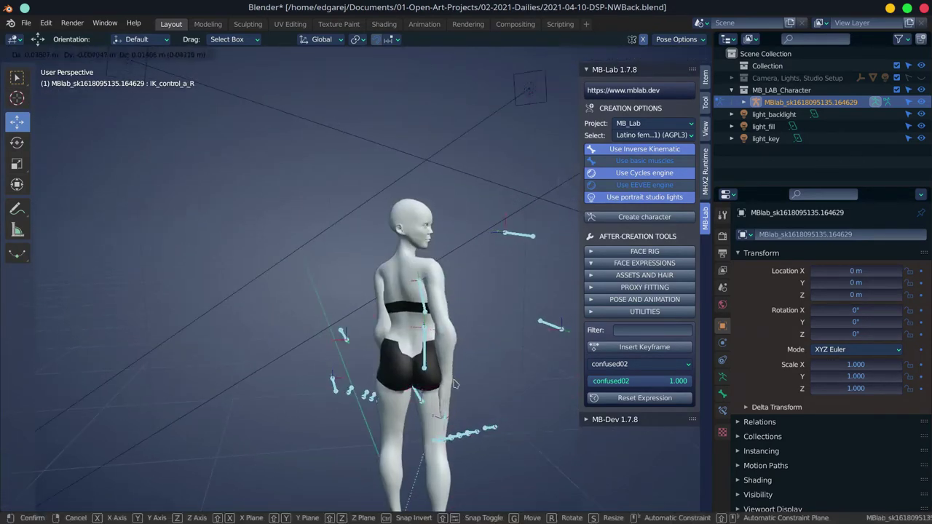
left_click(453, 384)
scroll(330, 366, "up", 4)
scroll(329, 366, "up", 1)
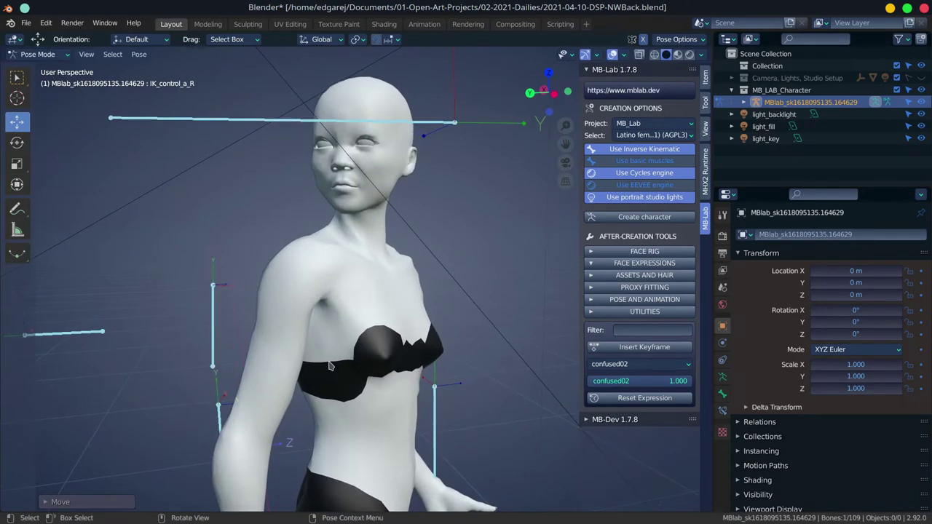
Step: Save the blend file and toggle the MB-Lab side panel with N
left_click(25, 23)
left_click(36, 100)
key("n")
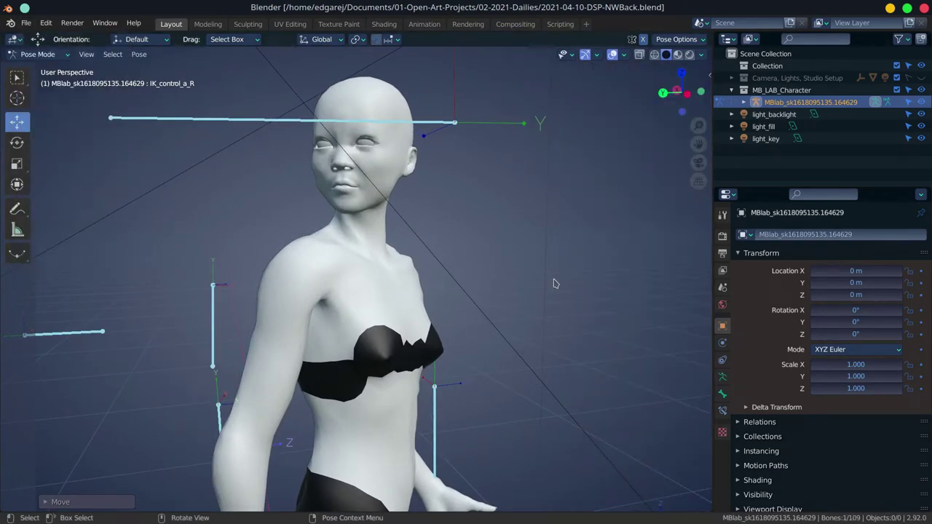
key("n")
key("n")
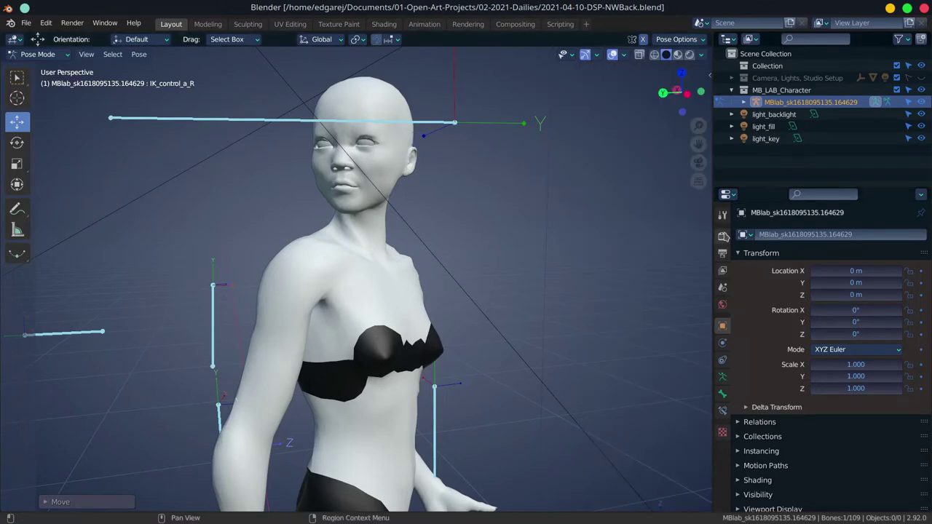
left_click(723, 236)
Step: Set the output width to 2000 px and snap the camera target to the character's head
left_click(723, 253)
type("2")
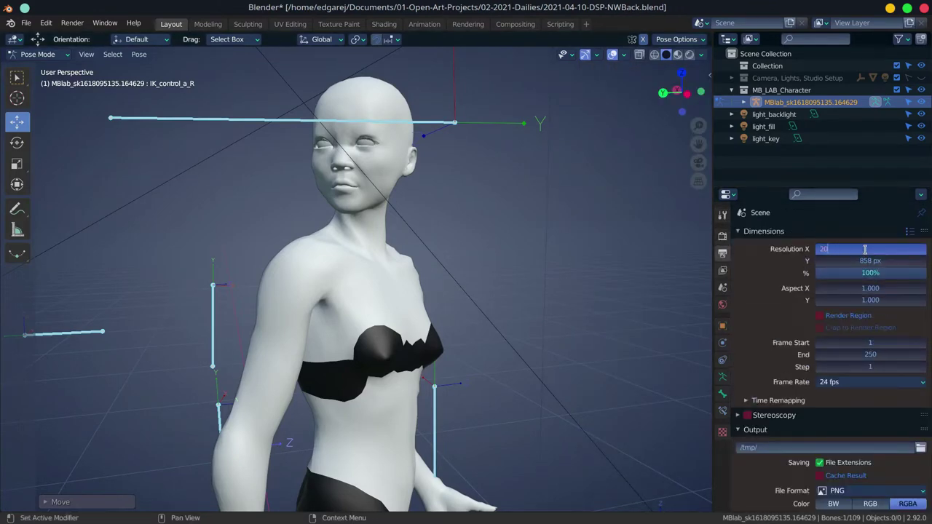
type("00")
key("Tab")
left_click(921, 78)
left_click(732, 78)
scroll(335, 148, "down", 8)
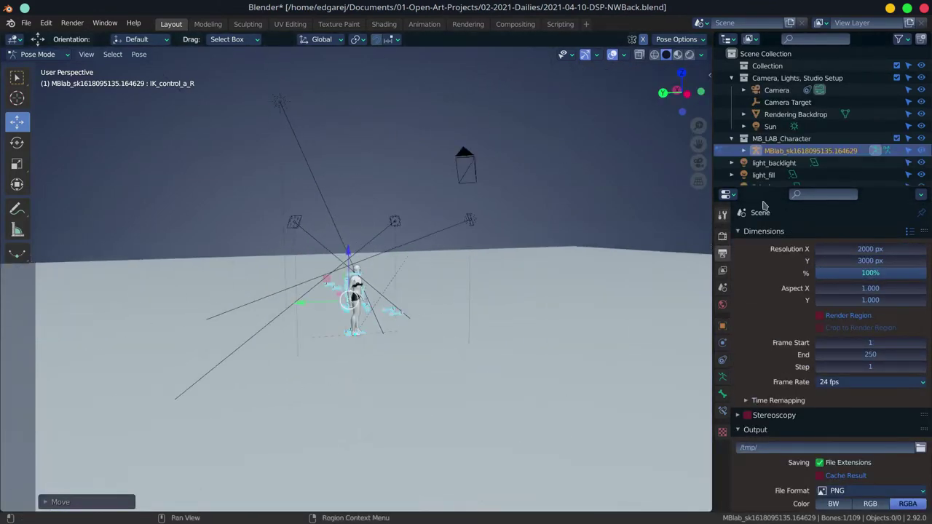
key("ctrl+Tab")
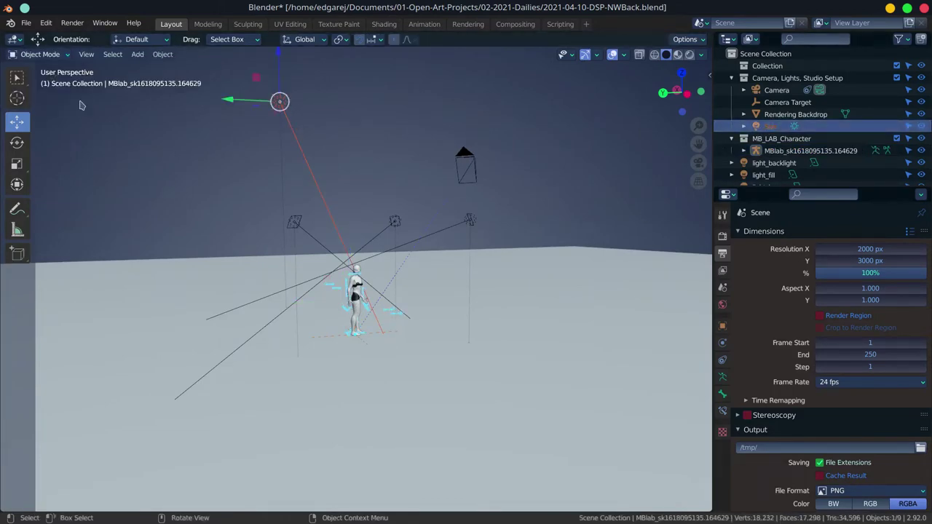
key("Delete")
left_click(194, 281)
left_click(759, 106)
key("g")
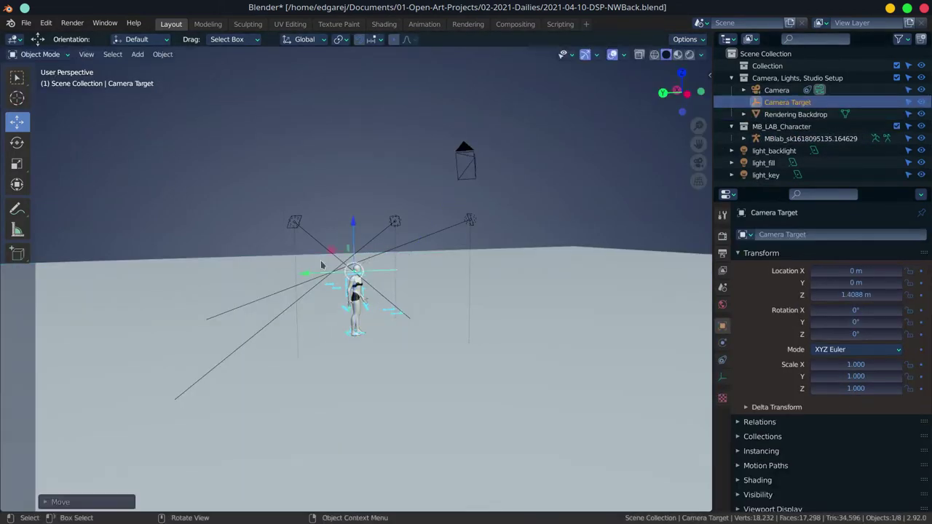
key("KP_Decimal")
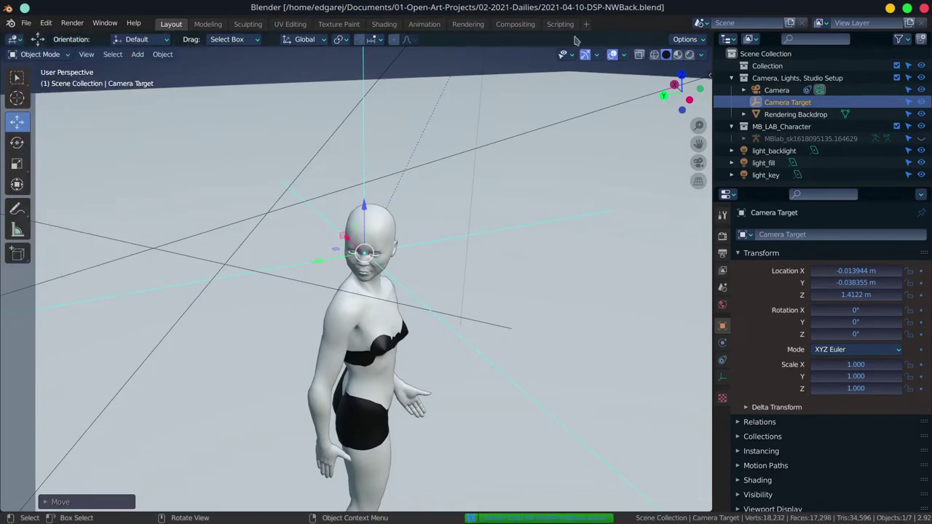
Step: Split the viewport side by side and make the right view a navigable camera view
right_click(553, 33)
left_click(561, 58)
left_click(470, 327)
left_click_drag(468, 326, 348, 326)
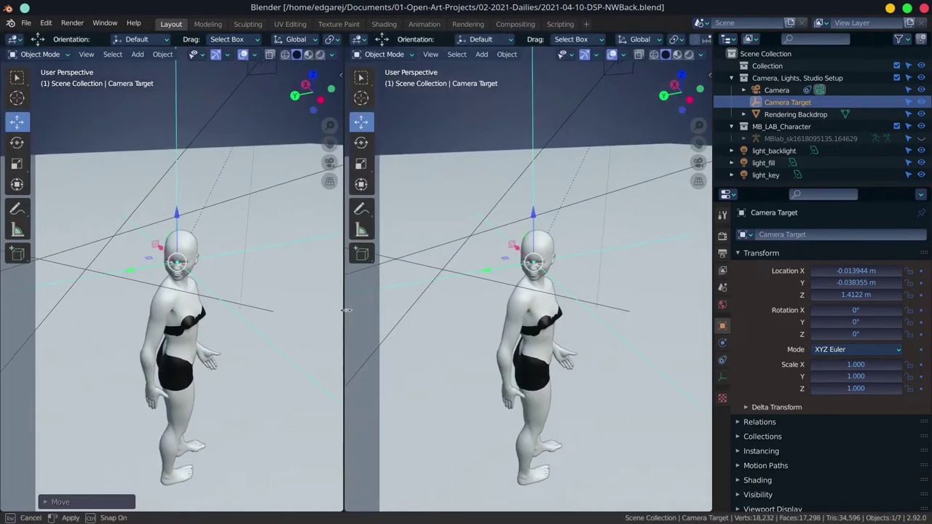
key("KP_0")
key("n")
left_click(704, 127)
left_click(637, 219)
key("n")
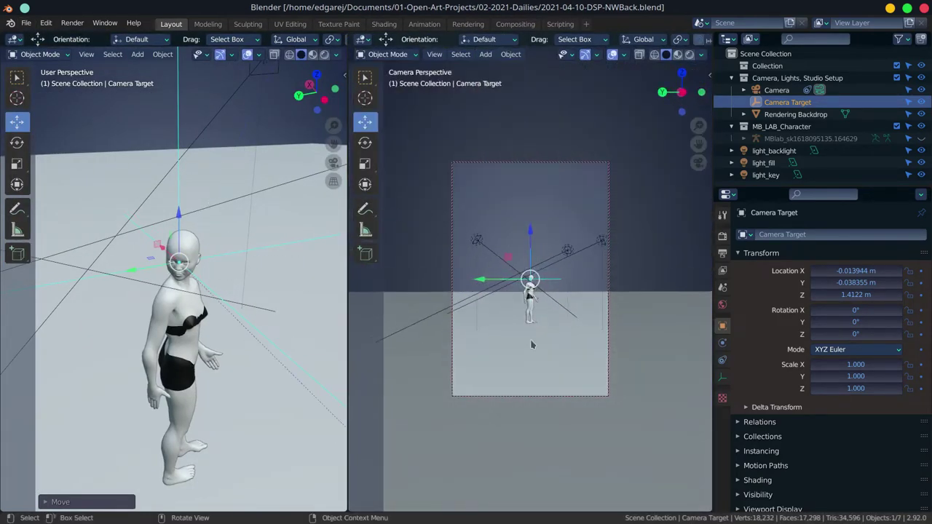
scroll(575, 275, "up", 5)
scroll(575, 275, "up", 3)
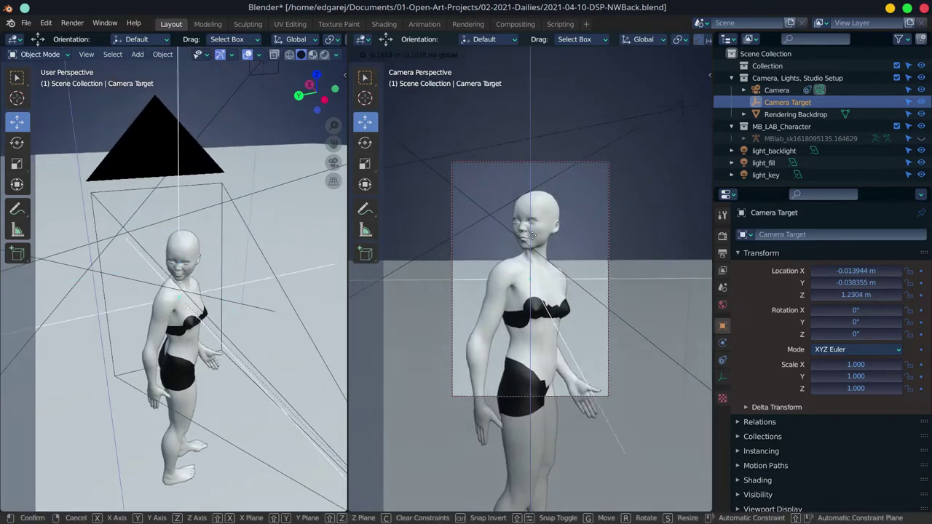
Step: Set the camera's focal length to 35 mm and try reframing the upper body
left_click(777, 90)
left_click(722, 376)
left_click(862, 291)
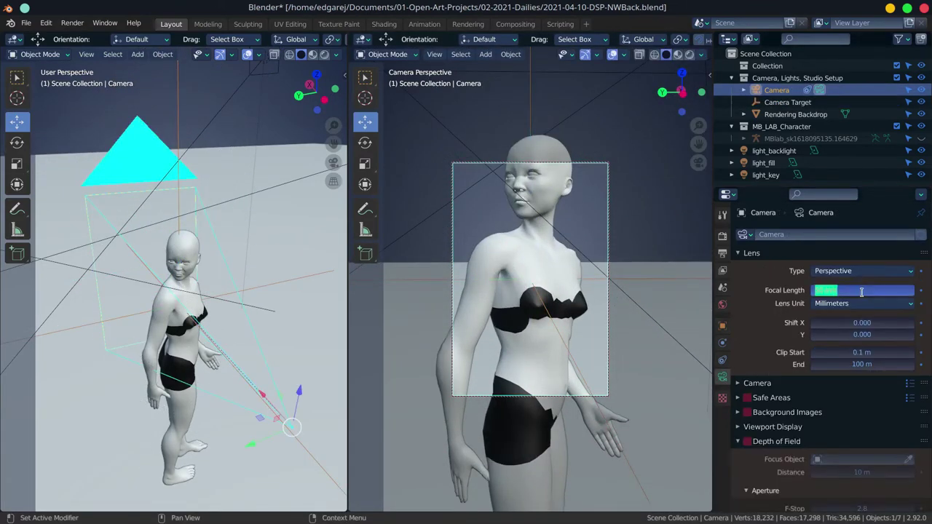
type("235")
key("Return")
scroll(593, 320, "up", 3)
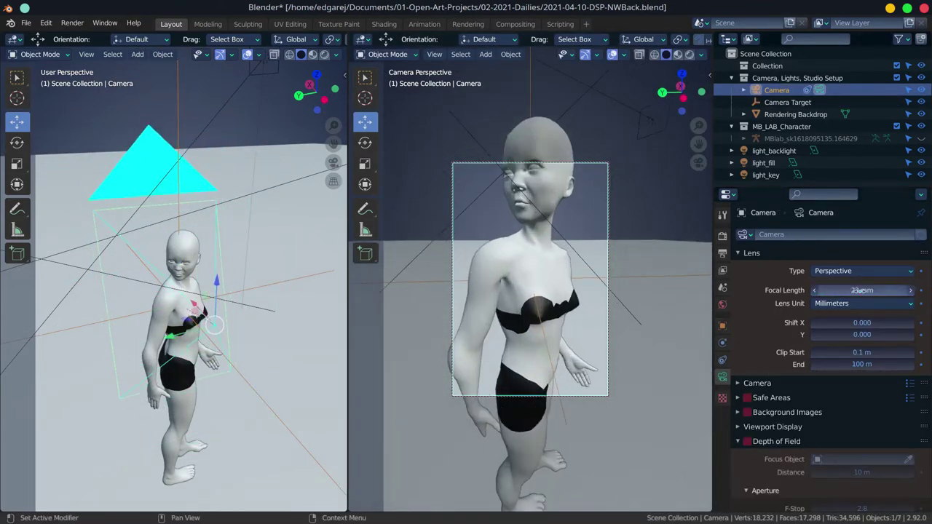
scroll(593, 320, "down", 3)
left_click_drag(624, 283, 562, 286)
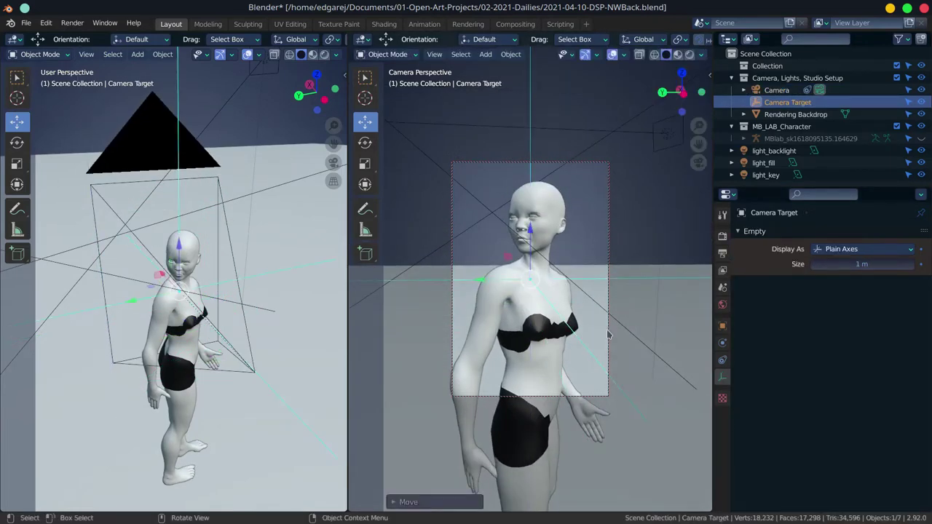
left_click_drag(609, 335, 545, 300)
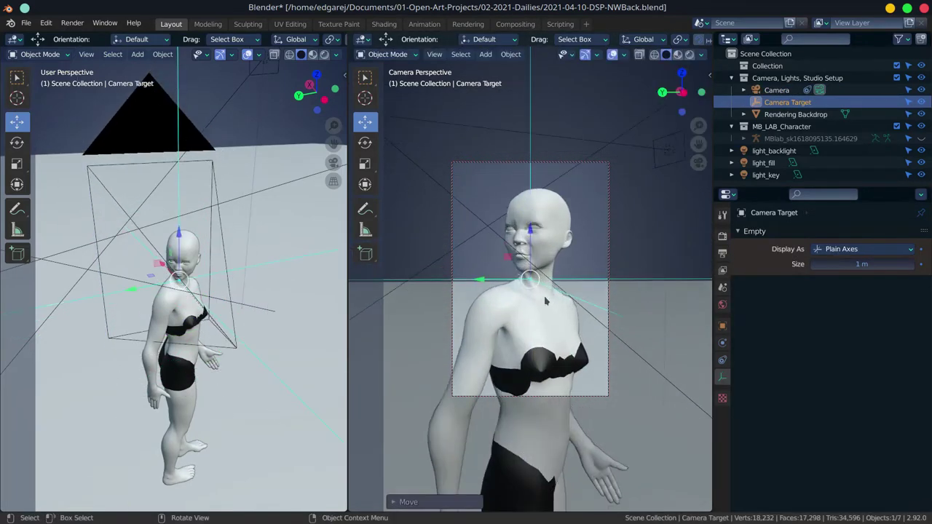
key("ctrl+z")
key("ctrl+z")
key("ctrl+z")
key("ctrl+z")
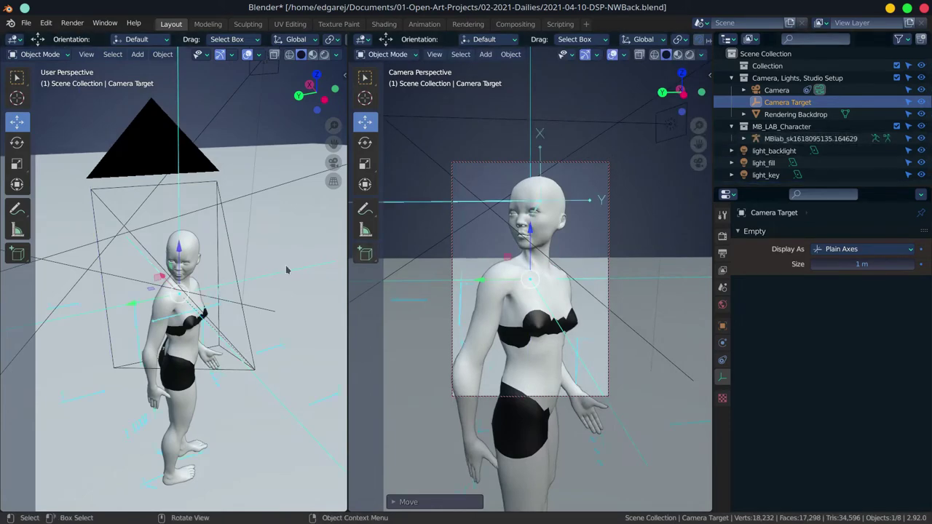
Step: Reposition the rig's arm control and move the camera target to frame the shot
left_click(286, 270)
key("ctrl+Tab")
key("g")
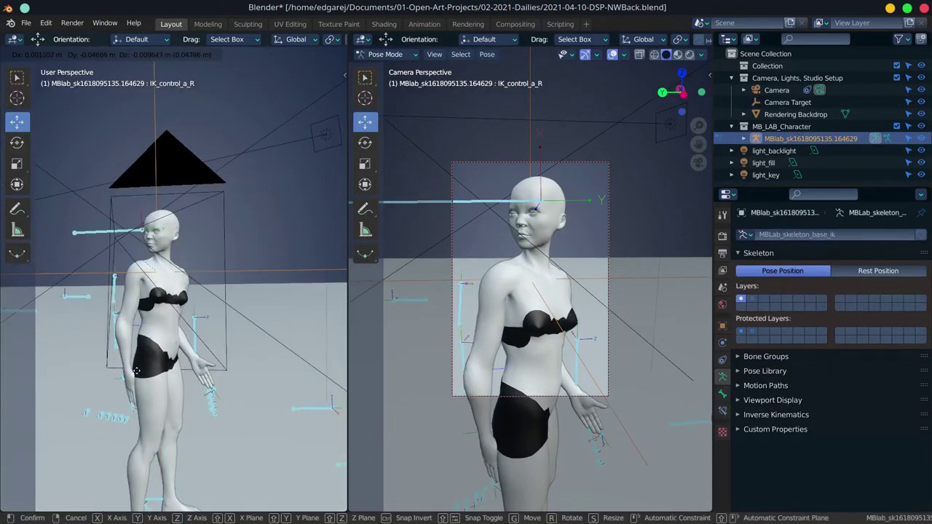
left_click(127, 370)
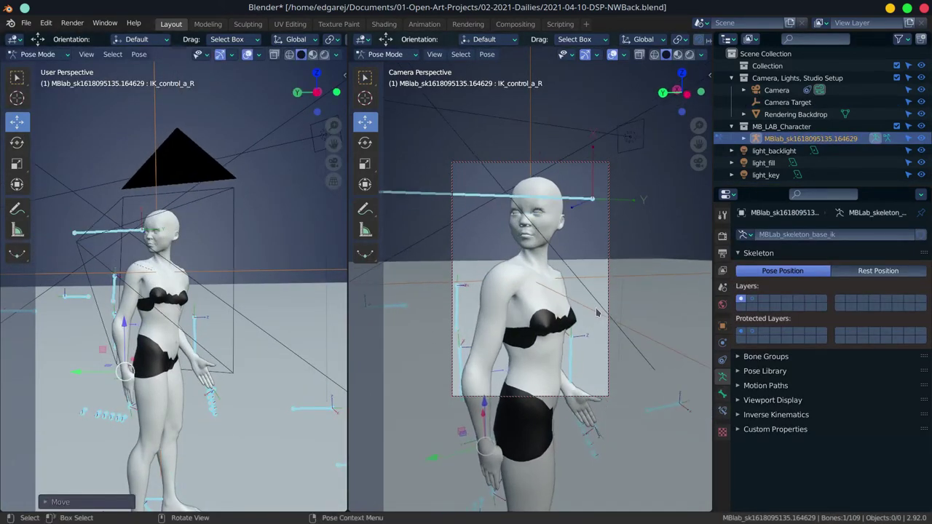
key("ctrl+Tab")
left_click(477, 280)
key("g")
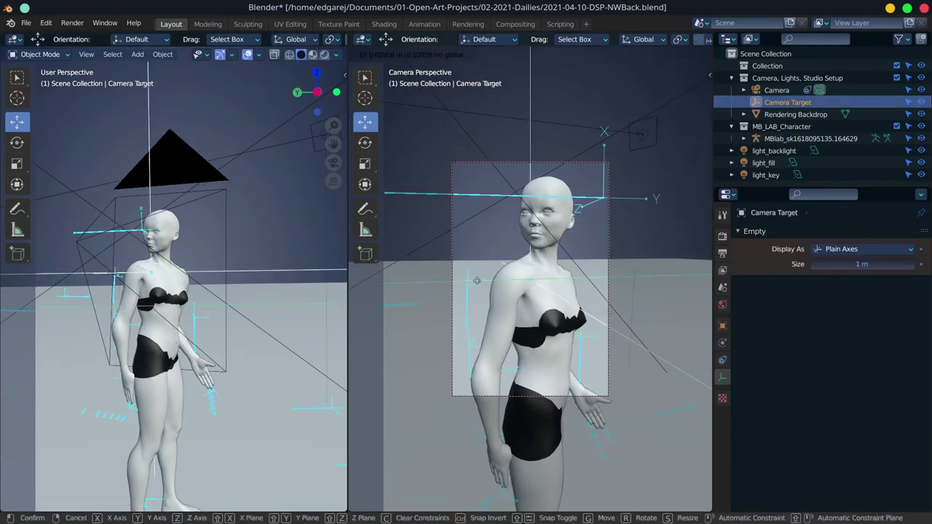
left_click(477, 280)
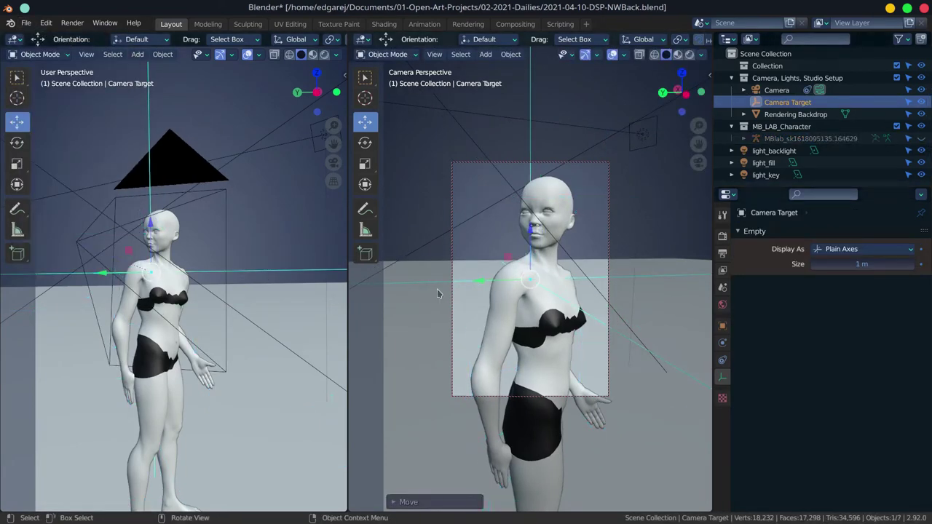
scroll(249, 239, "down", 3)
Step: Show the camera view in Rendered shading, add a plane, and parent the lights to it
left_click(689, 56)
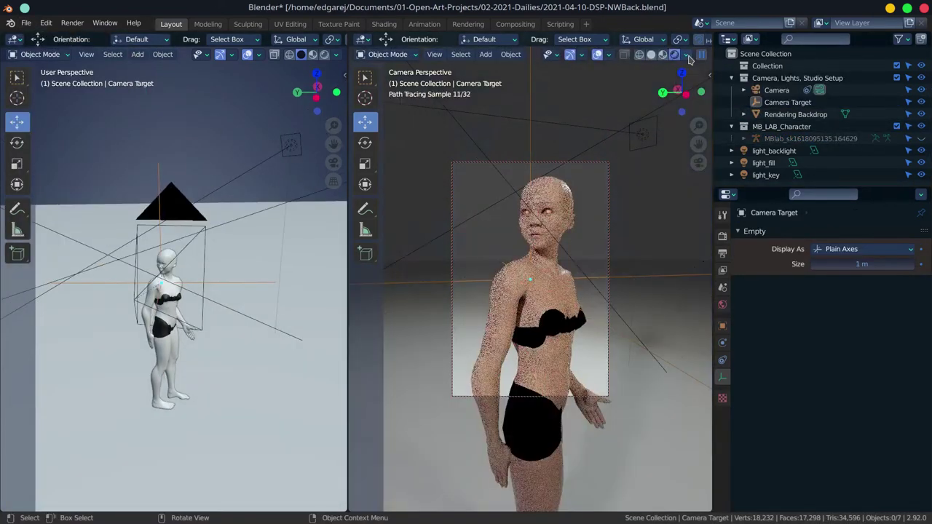
scroll(175, 291, "down", 3)
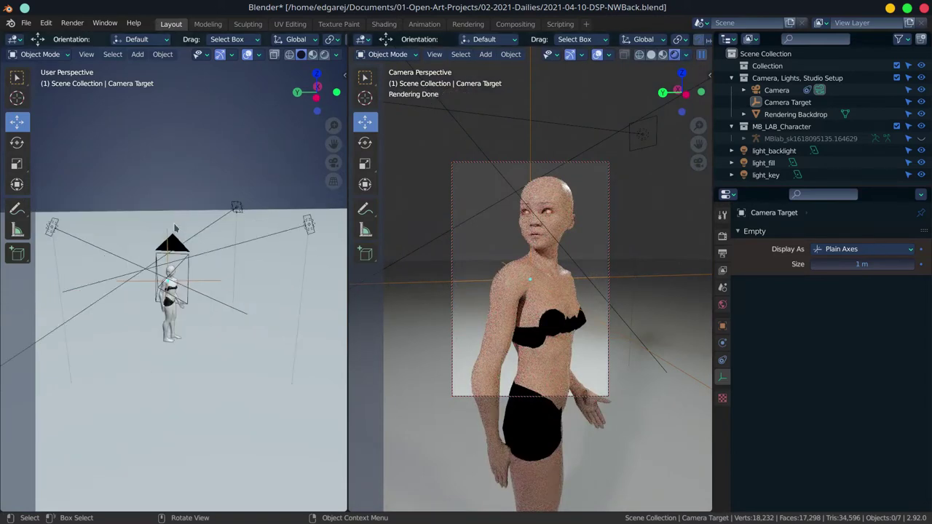
left_click(774, 151)
left_click(765, 175)
left_click(723, 326)
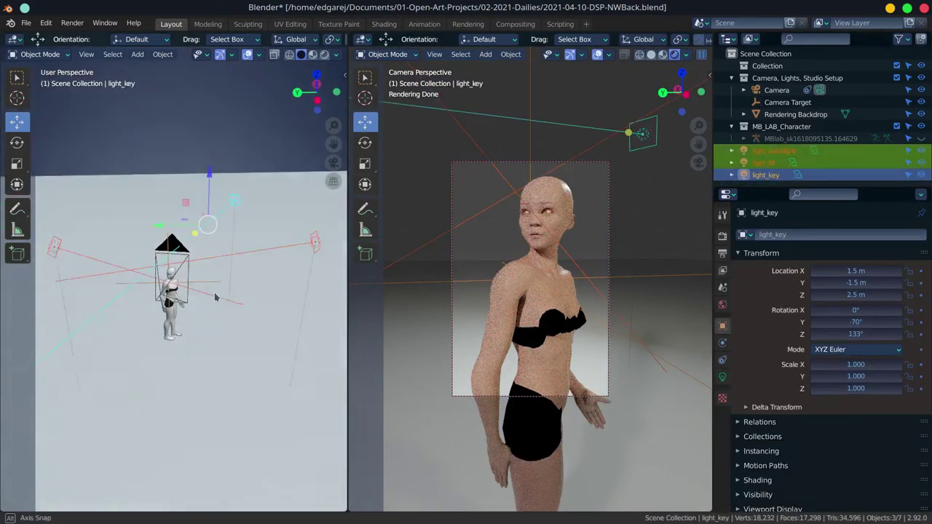
left_click(137, 54)
left_click(252, 68)
key("g")
left_click(765, 175)
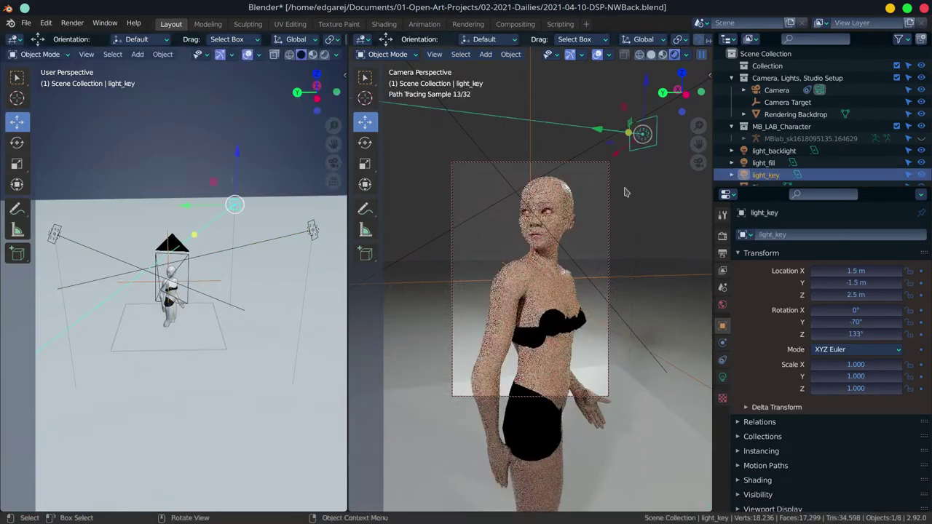
left_click(774, 150, "shift")
left_click_drag(772, 160, 761, 178)
Step: Swing the lights around the character by rotating their parent plane
left_click(220, 335)
key("shift+space")
key("r")
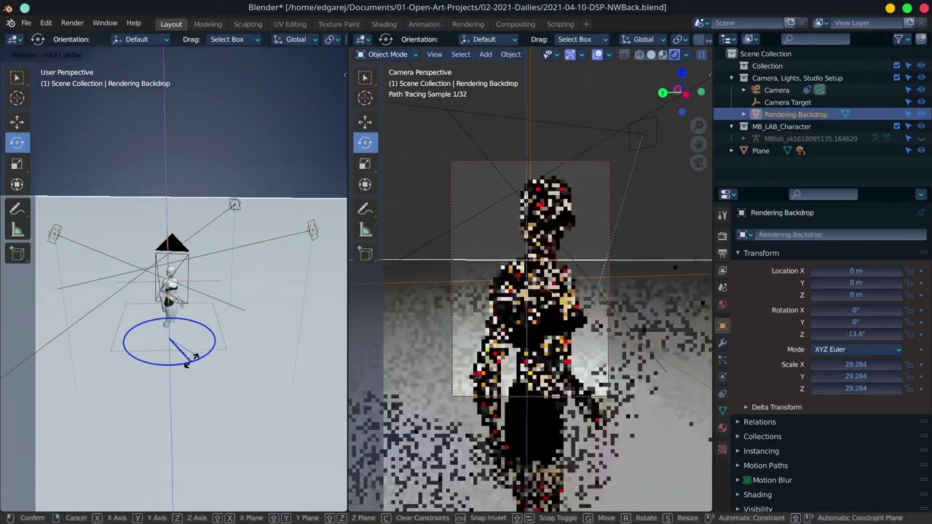
left_click_drag(219, 336, 238, 367)
key("ctrl+z")
key("ctrl+z")
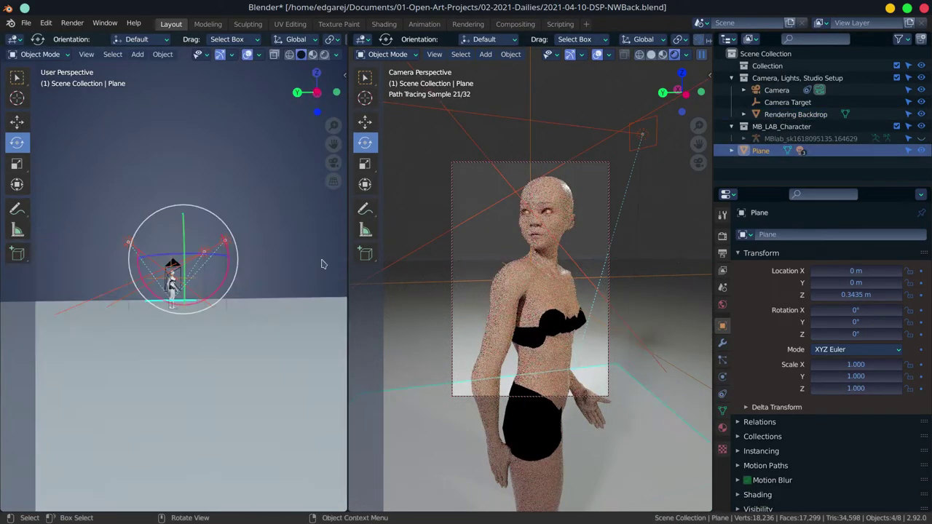
scroll(213, 294, "up", 4)
left_click(189, 342)
left_click_drag(211, 336, 173, 345)
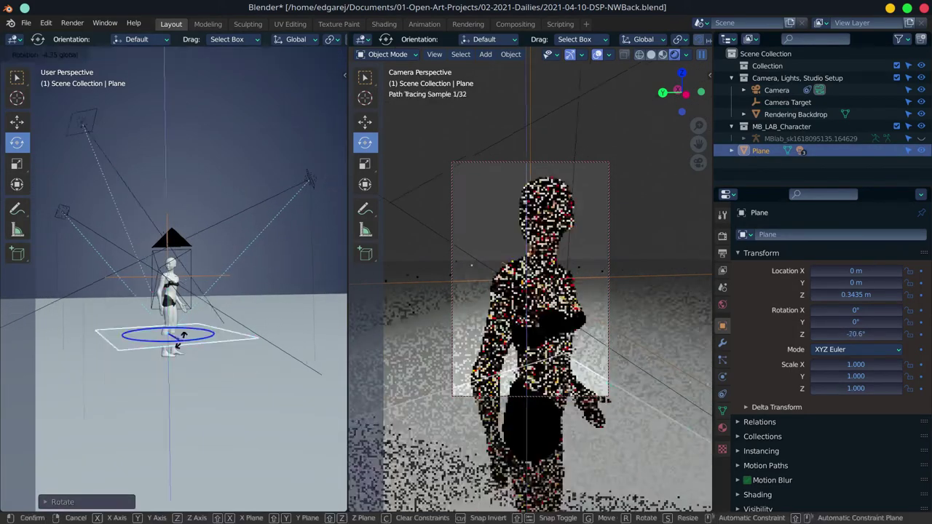
Step: Set the key light's power to 100 W and bring up the fill light's settings
left_click(266, 149)
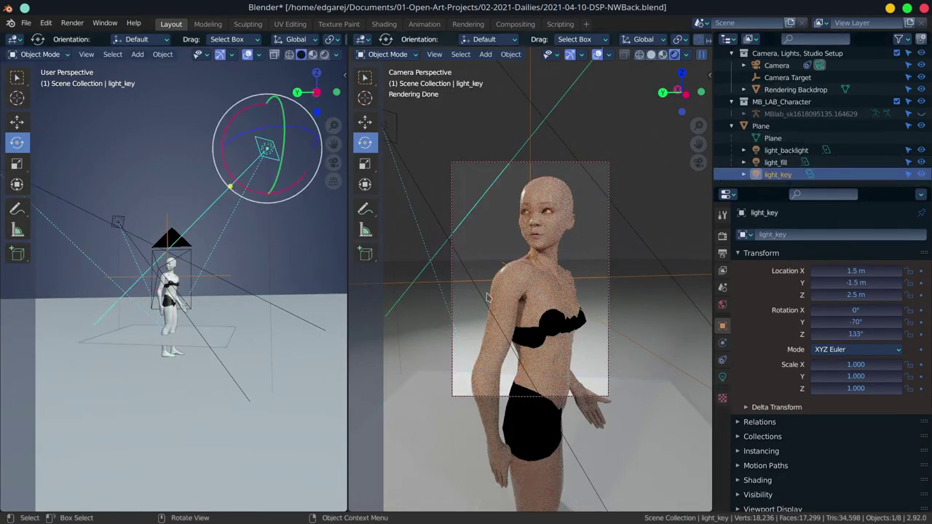
left_click(776, 162)
left_click(722, 377)
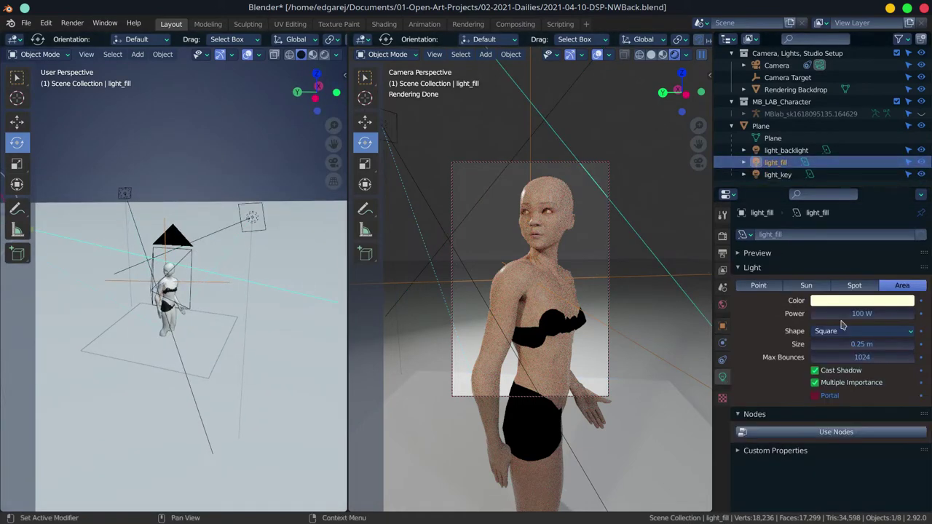
left_click(778, 175)
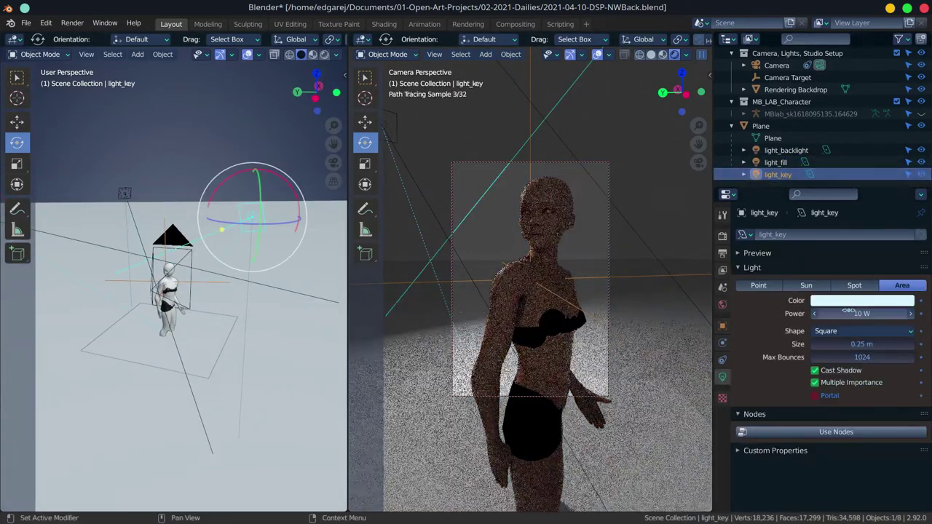
left_click(849, 314)
type("100")
key("Return")
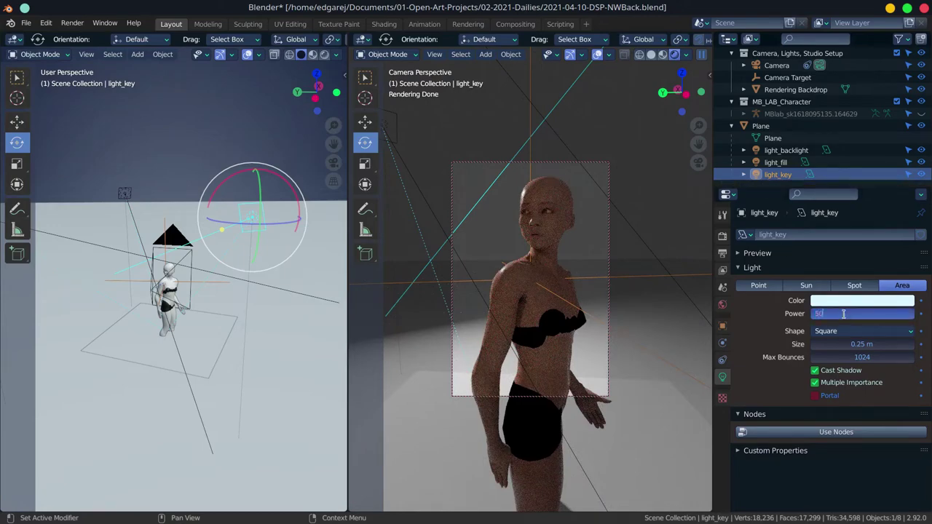
left_click(776, 162)
left_click(722, 376)
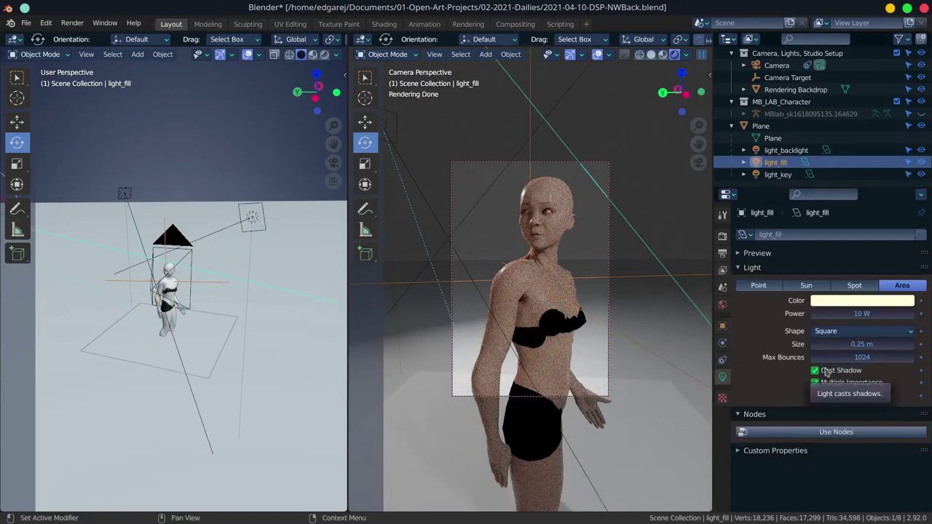
key("n")
key("n")
key("Home")
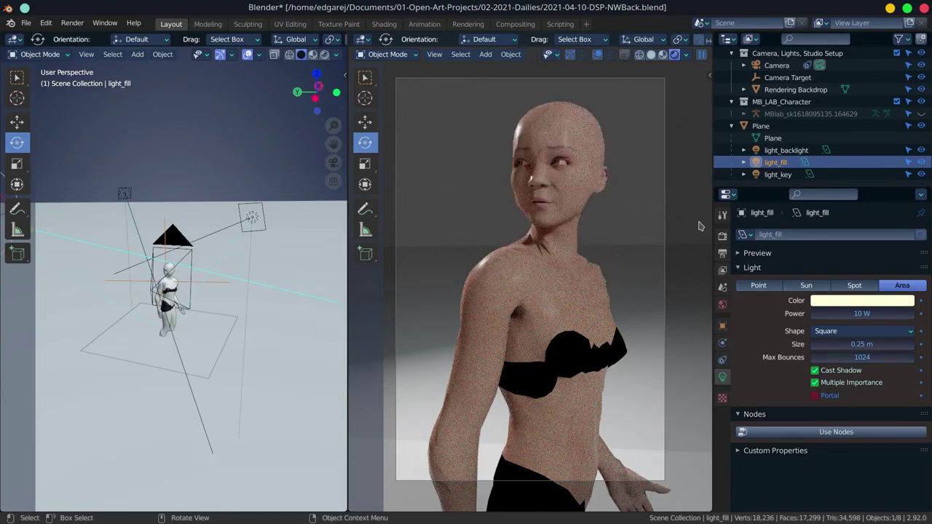
Step: Select the character model and show its modifier properties
left_click(124, 193)
left_click(168, 291)
left_click(723, 343)
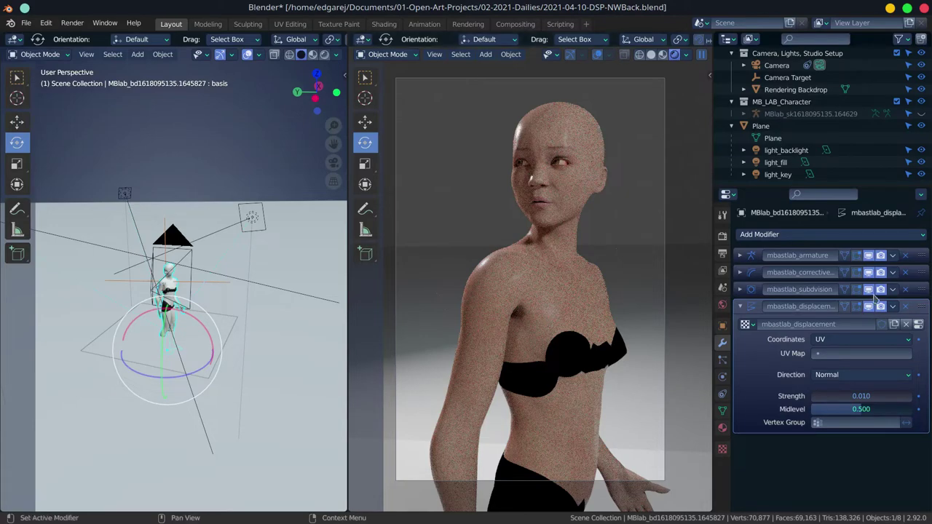
Step: Save, switch to solid shading, and turn the right area into the Compositor
left_click(651, 54)
key("ctrl+s")
left_click(393, 55)
left_click(362, 39)
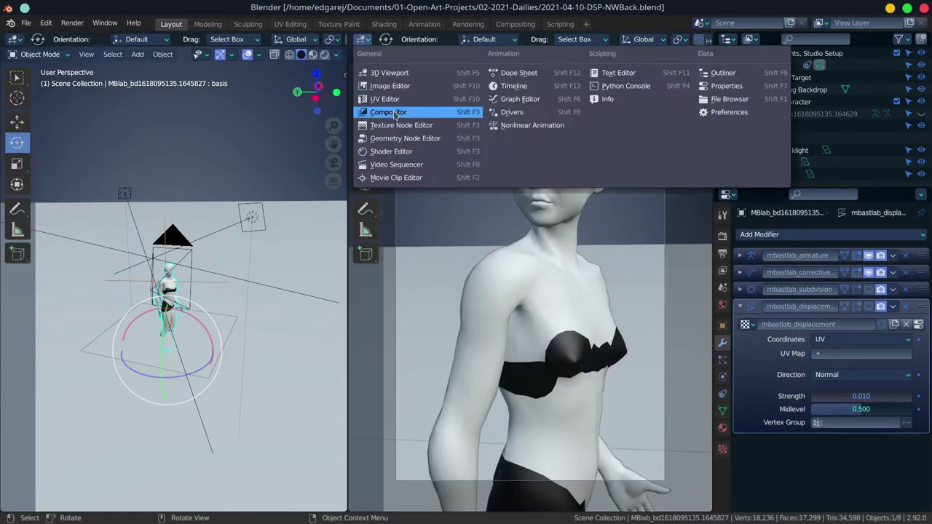
left_click(389, 114)
key("Home")
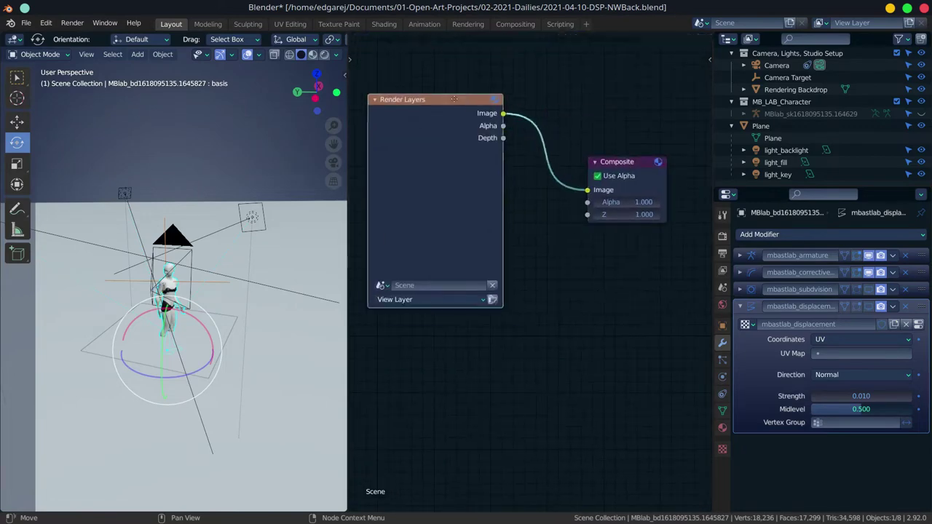
Step: Enable the Ambient Occlusion pass in the view layer settings
left_click(722, 236)
left_click(722, 253)
scroll(762, 315, "down", 5)
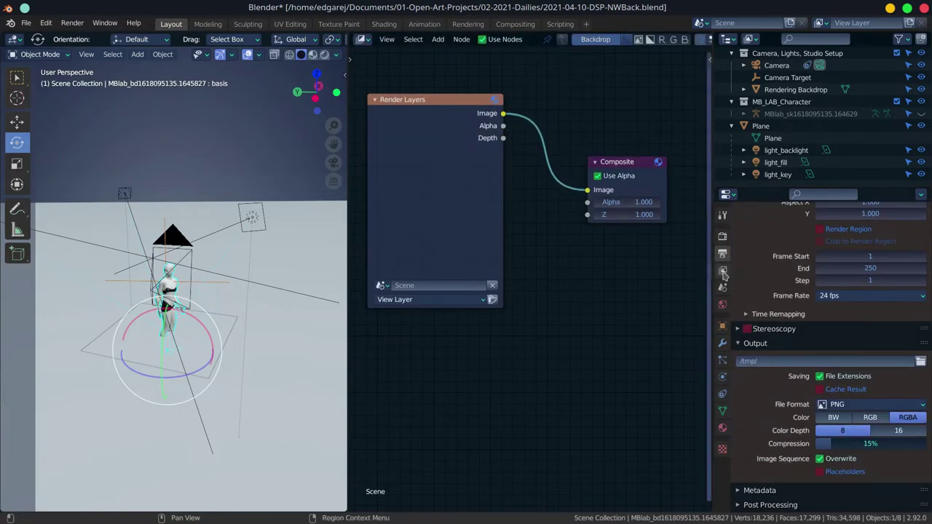
left_click(722, 270)
left_click(819, 471)
Step: Add a second Render Layers node and a Multiply node fed by AO, then save
left_click(438, 39)
left_click(546, 124)
left_click(366, 336)
left_click(438, 39)
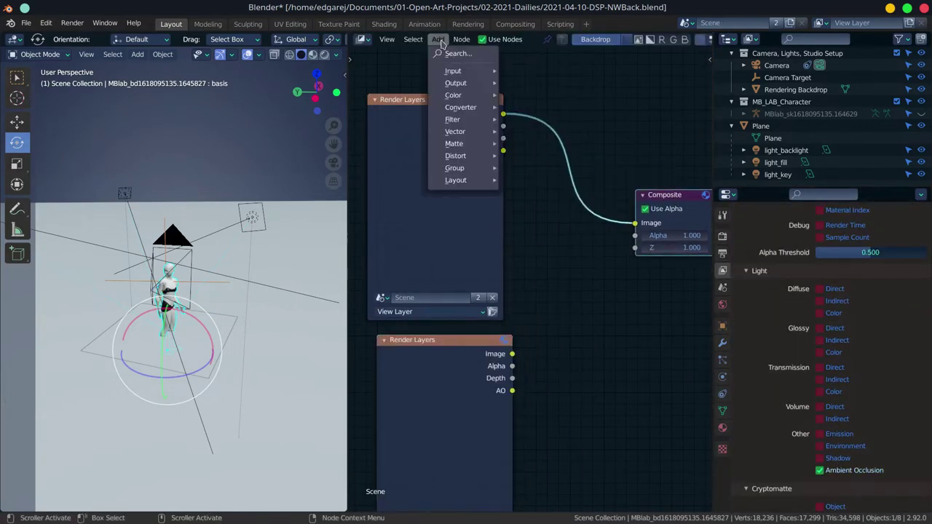
left_click(593, 265)
left_click(587, 218)
left_click_drag(512, 391, 548, 274)
key("ctrl+s")
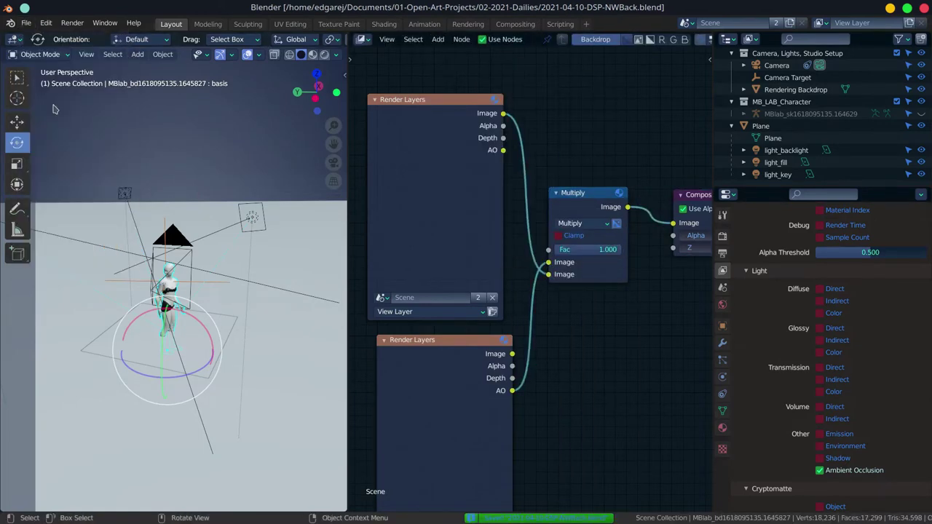
Step: Set the output resolution scale to 175%
left_click(722, 252)
left_click(872, 246)
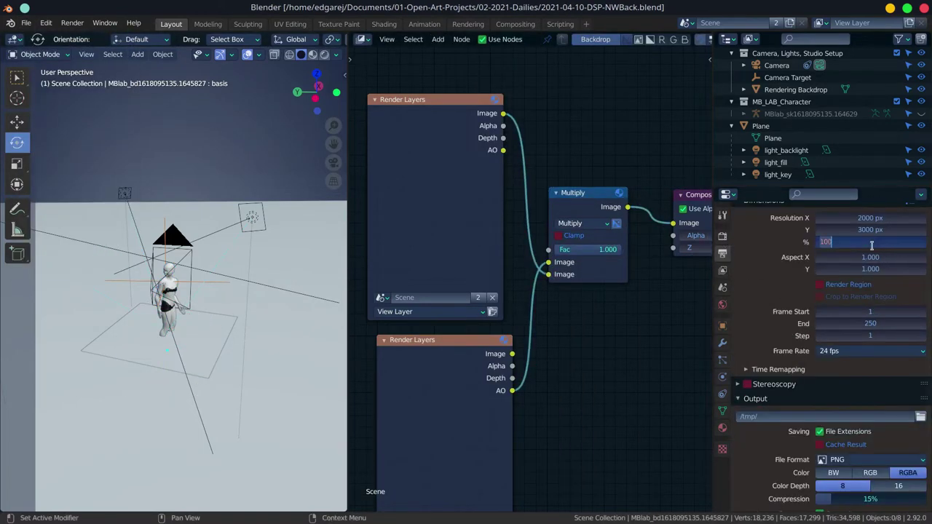
key("Return")
left_click(25, 22)
Step: Set the render resolution to 175% and lower the backlight area light's power to 200 W
left_click(91, 34)
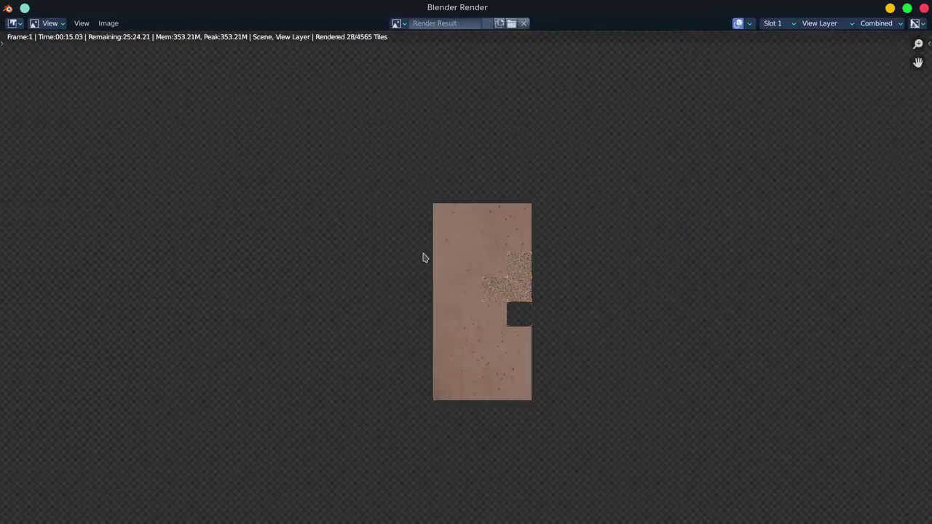
left_click(923, 8)
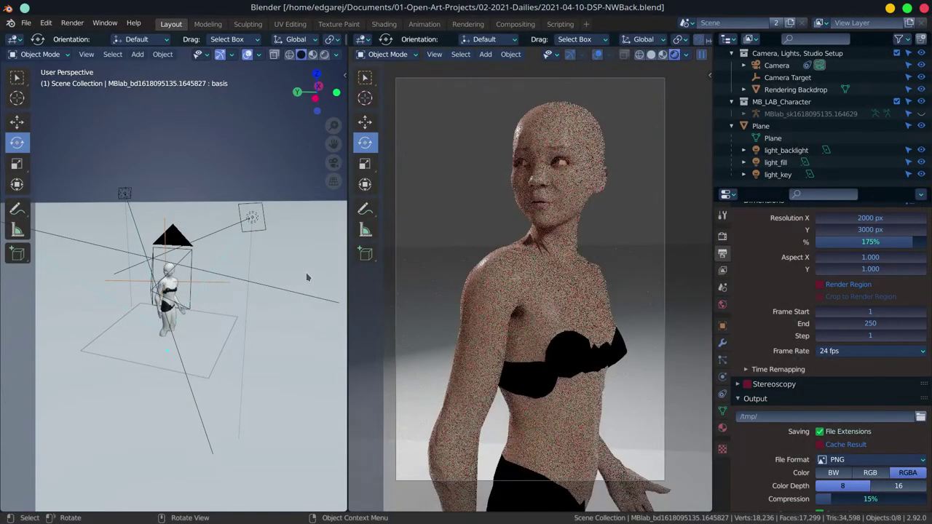
left_click(125, 195)
left_click(722, 326)
left_click(722, 376)
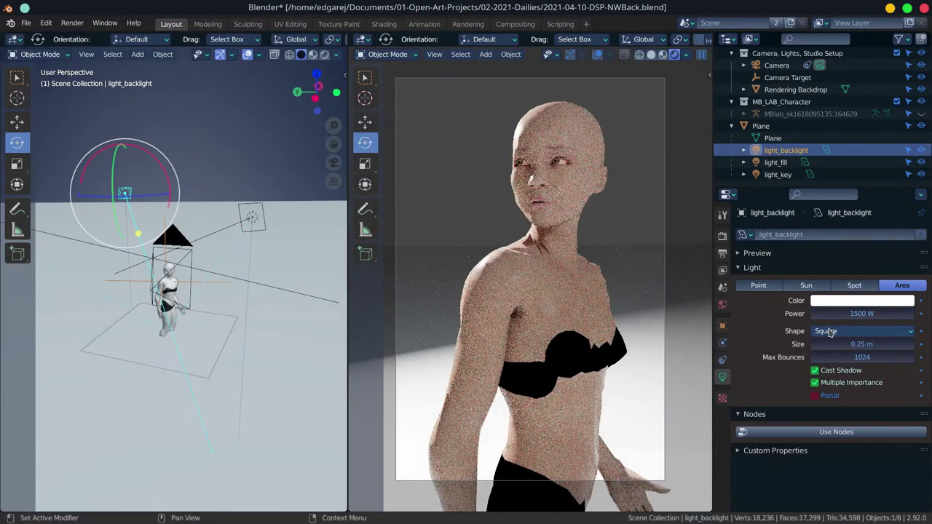
left_click_drag(863, 314, 815, 313)
Step: Move and rotate the backlight to re-aim it toward the character
mouse_move(217, 227)
left_mouse_down()
mouse_move(206, 270)
mouse_move(199, 222)
left_mouse_up()
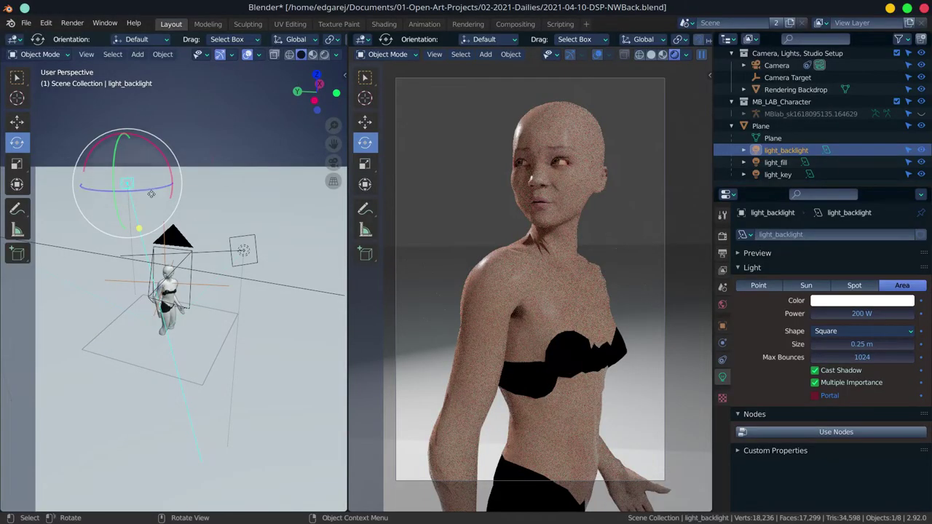
key("g")
left_click(108, 189)
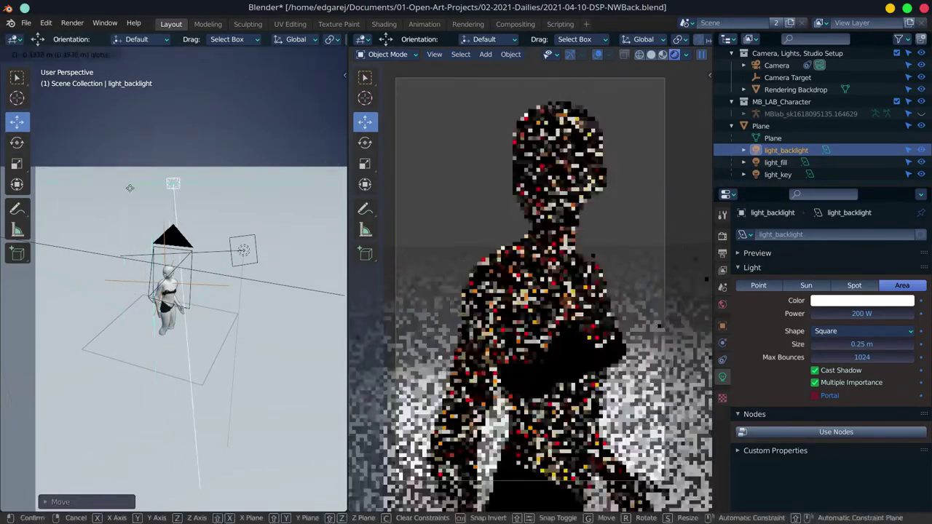
mouse_move(204, 197)
left_mouse_down()
mouse_move(127, 169)
mouse_move(196, 193)
left_mouse_up()
key("w")
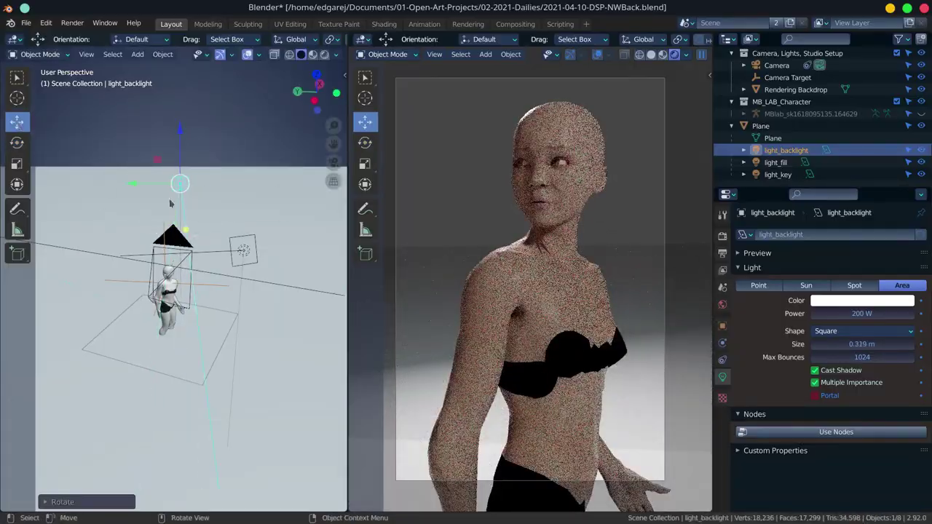
key("e")
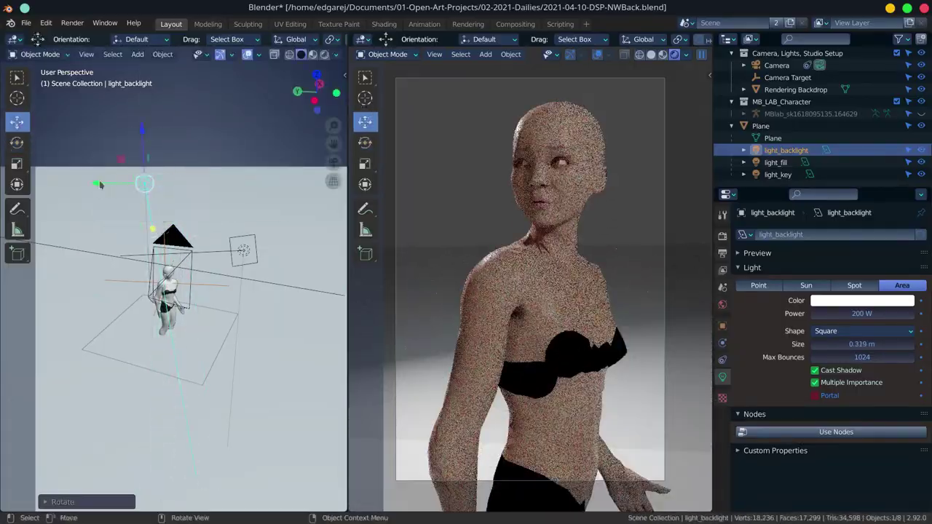
left_click_drag(93, 193, 100, 193)
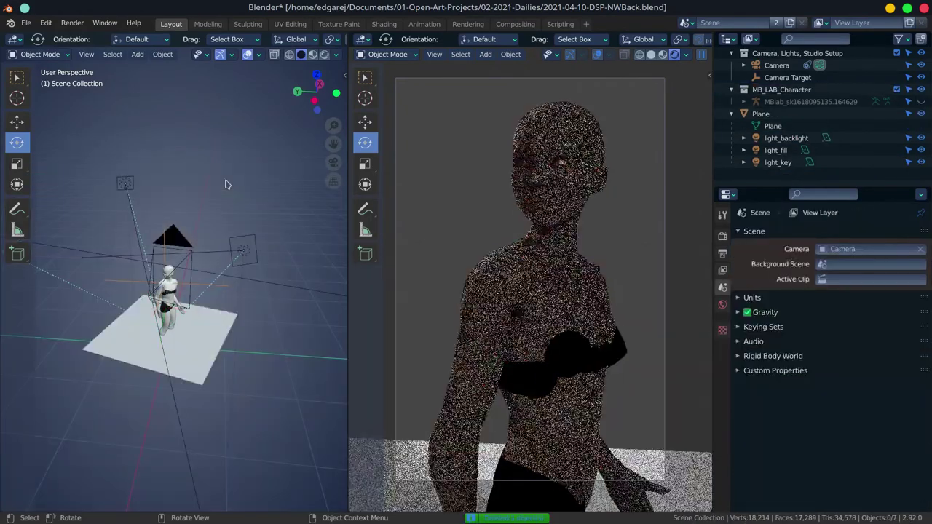
Step: Lower the ground plane mesh along Z in Edit Mode and save the blend file
left_click(190, 342)
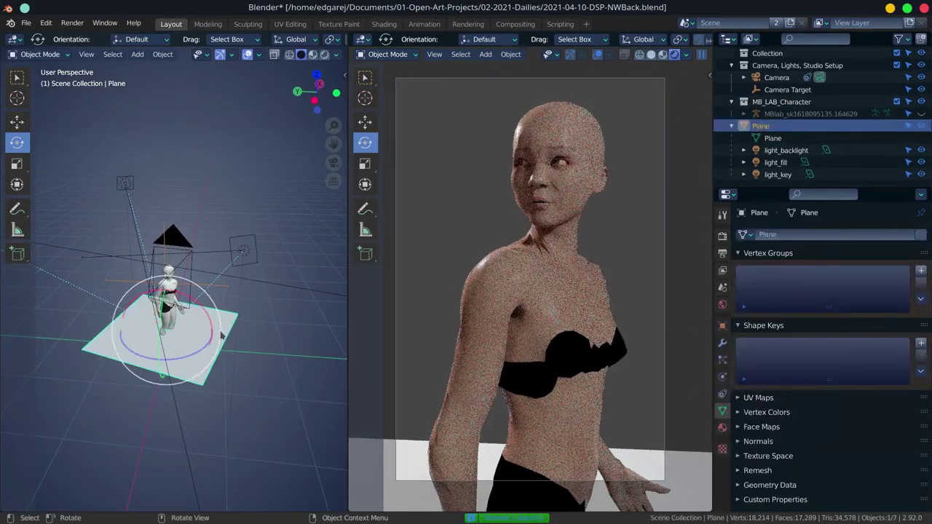
key("Tab")
key("Tab")
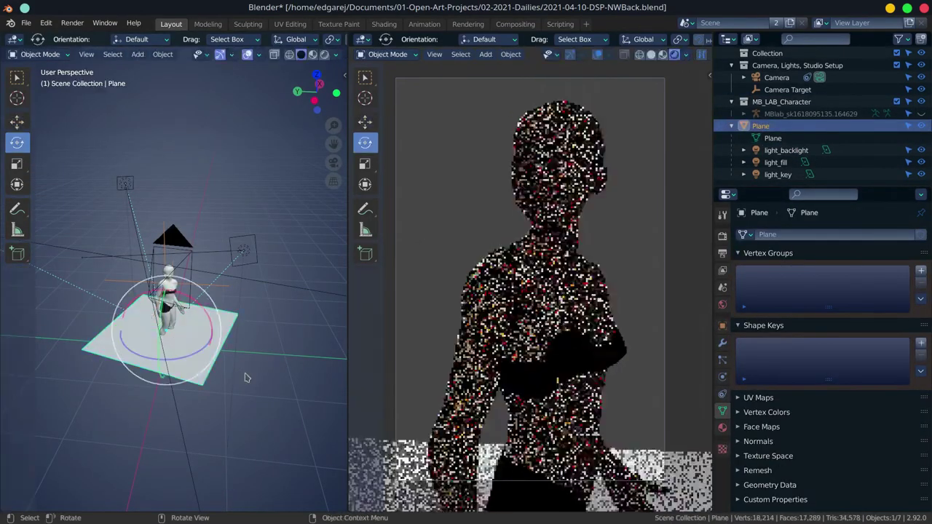
key("Tab")
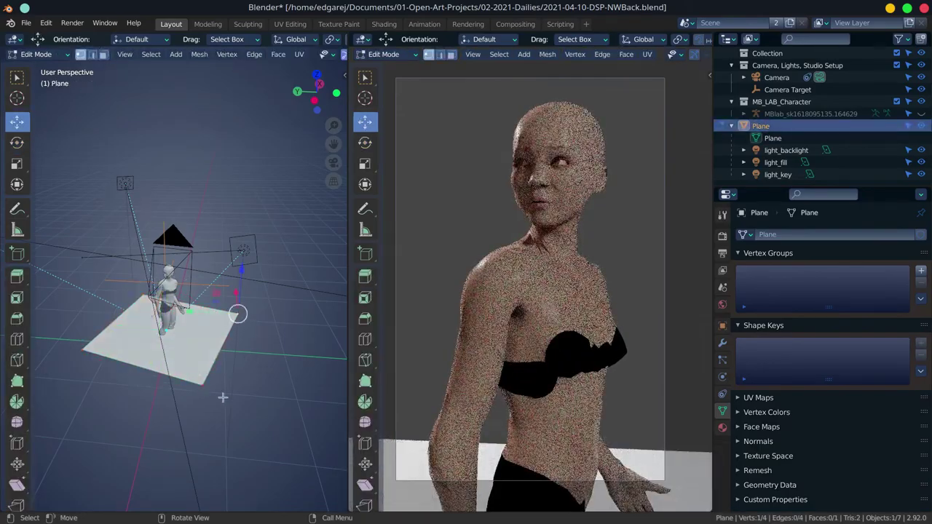
left_click_drag(167, 286, 166, 321)
key("Tab")
key("shift+space")
key("r")
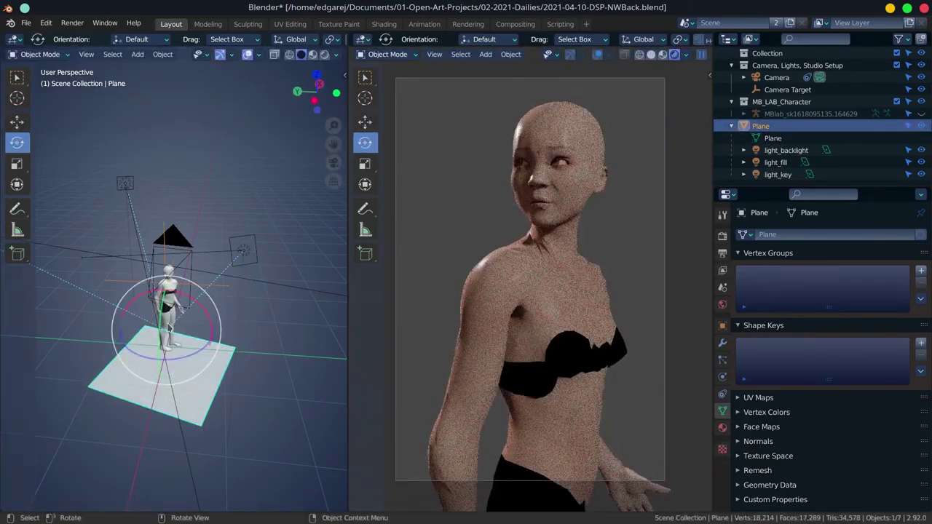
key("ctrl+s")
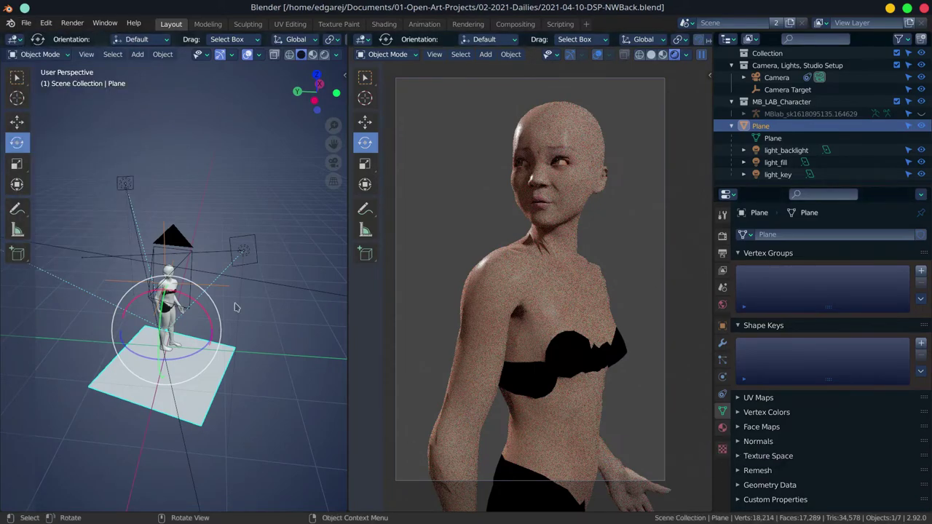
Step: Check the character's modifiers, save the blend file again, and render the final image
left_click(168, 306)
left_click(722, 342)
left_click(868, 307)
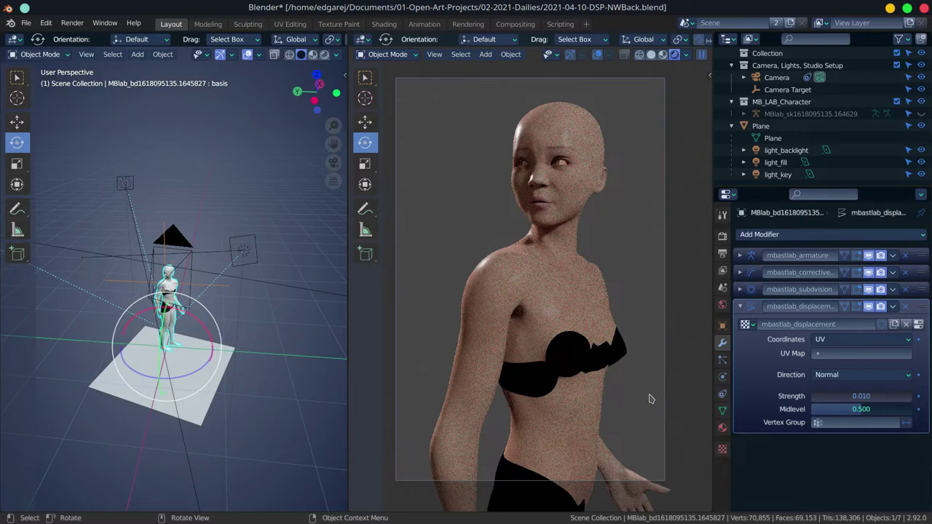
left_click(26, 22)
left_click(46, 100)
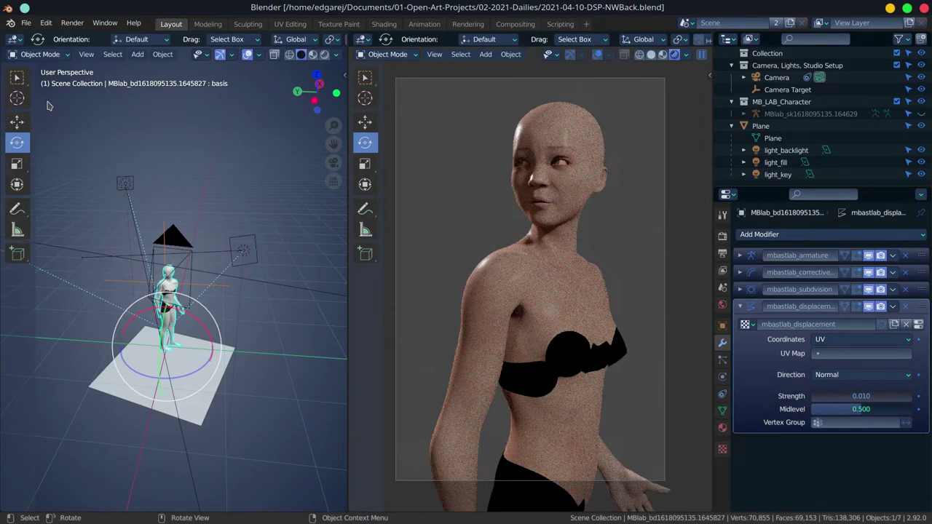
left_click(73, 24)
left_click(99, 36)
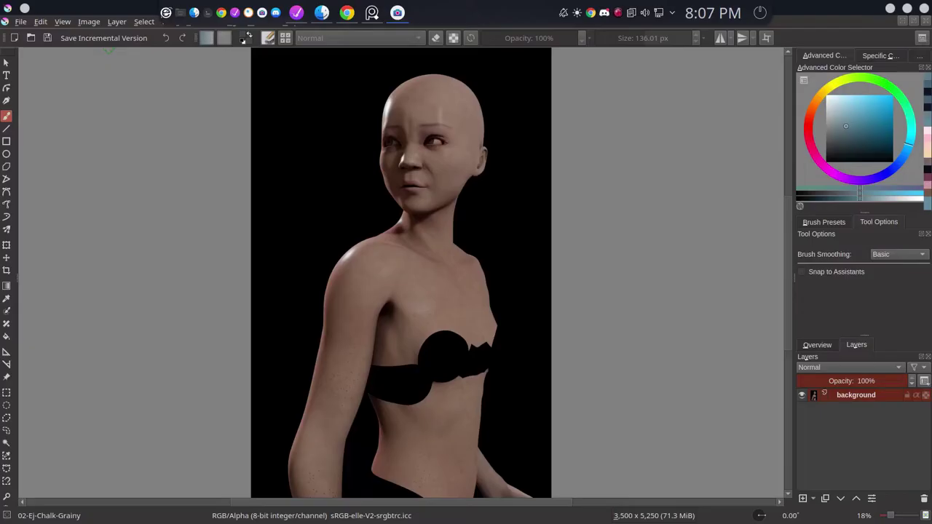
Step: Scale the imported render to a new image size
left_click(564, 13)
left_click(89, 21)
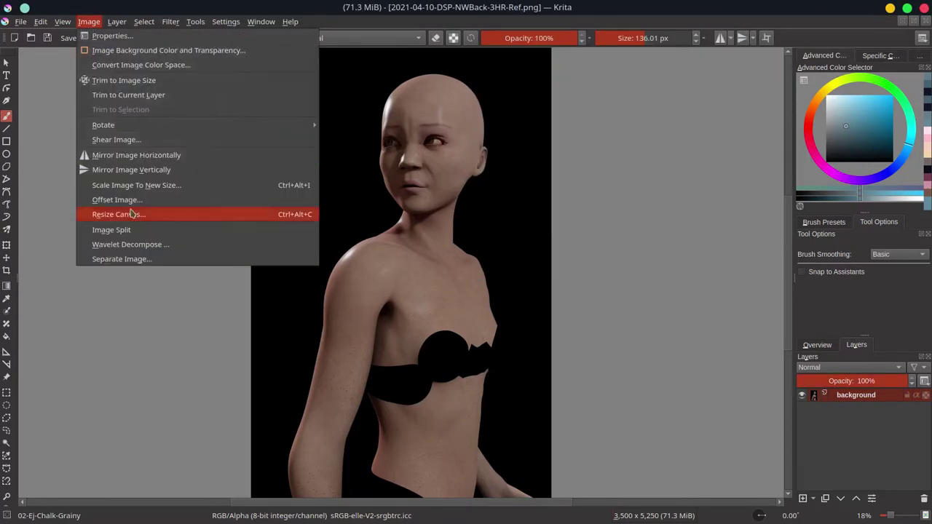
left_click(139, 185)
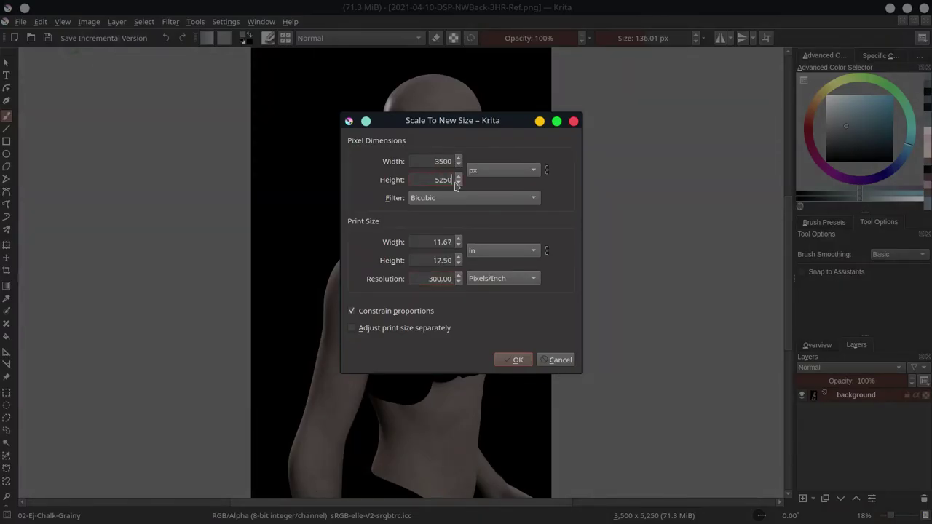
left_click(513, 359)
Step: Save as 2021-04-10-DSP-NWBack-3HR-Ref.kra with title 'No Way Back' and a pasted description
left_click(20, 21)
left_click(42, 92)
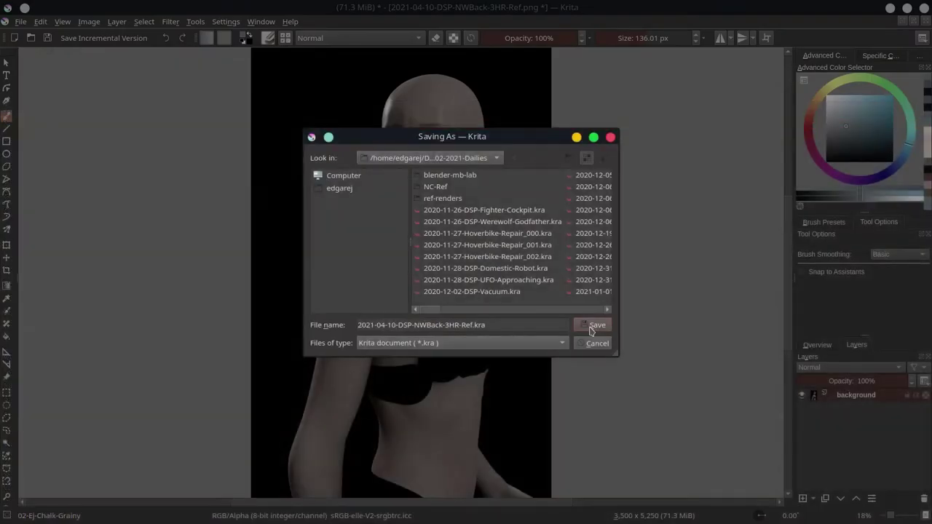
left_click(596, 325)
left_click(390, 139)
type("No Wa")
left_click(371, 204)
key("ctrl+v")
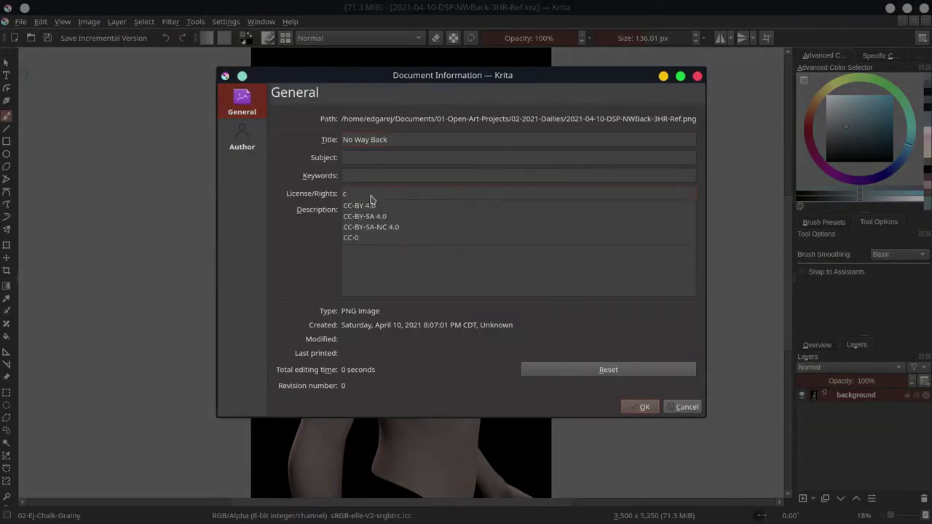
left_click(645, 407)
Step: Add a new Paint Layer 1 above the render
scroll(485, 327, "down", 3)
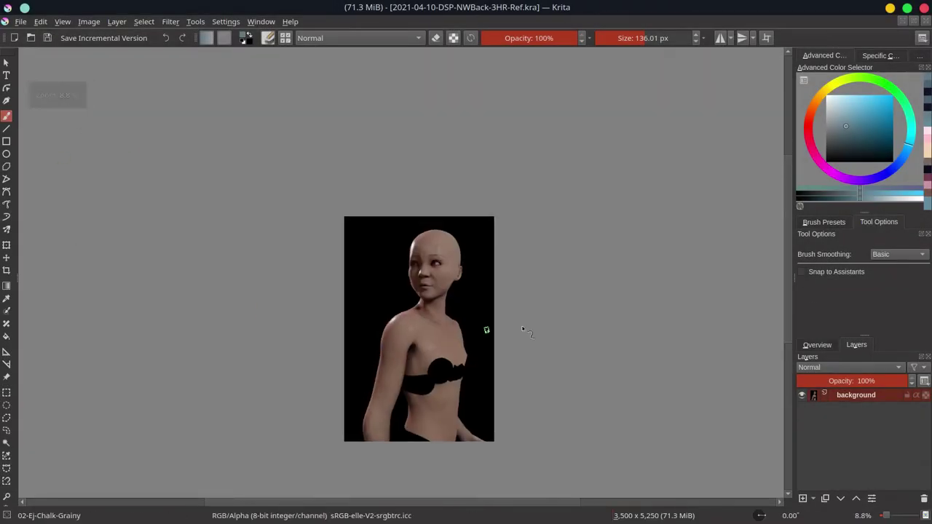
left_click(803, 498)
left_click(824, 222)
Step: Pick the 01-Ej-Basic-Round brush preset and save the document
left_click(809, 265)
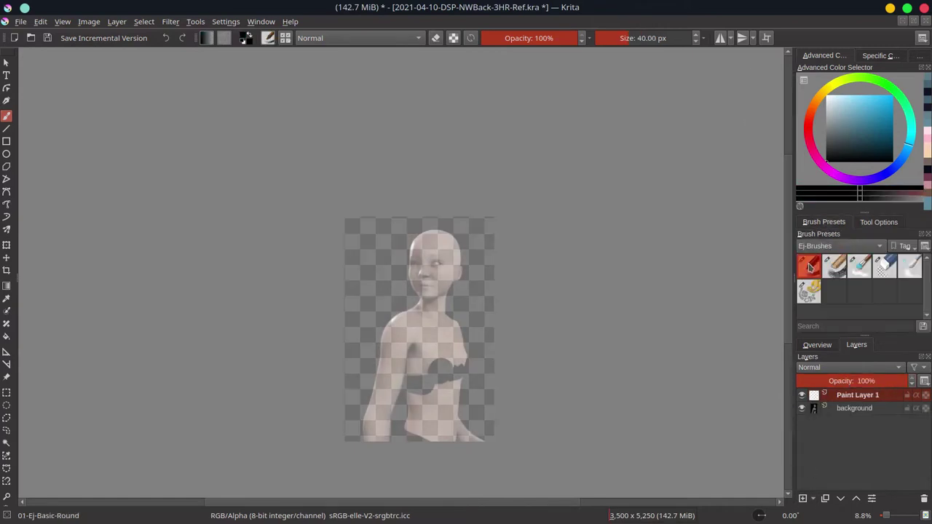
key("ctrl+s")
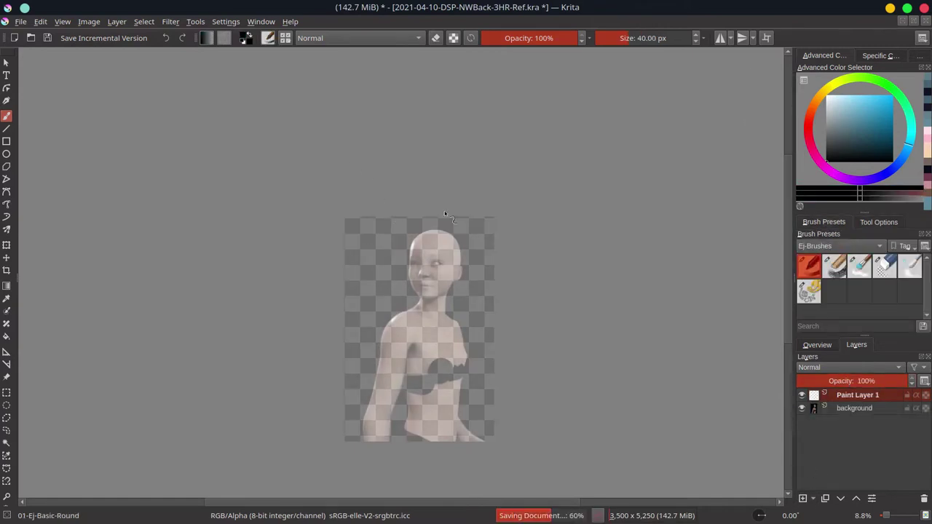
scroll(437, 244, "up", 5)
scroll(481, 222, "up", 2)
scroll(427, 245, "down", 3)
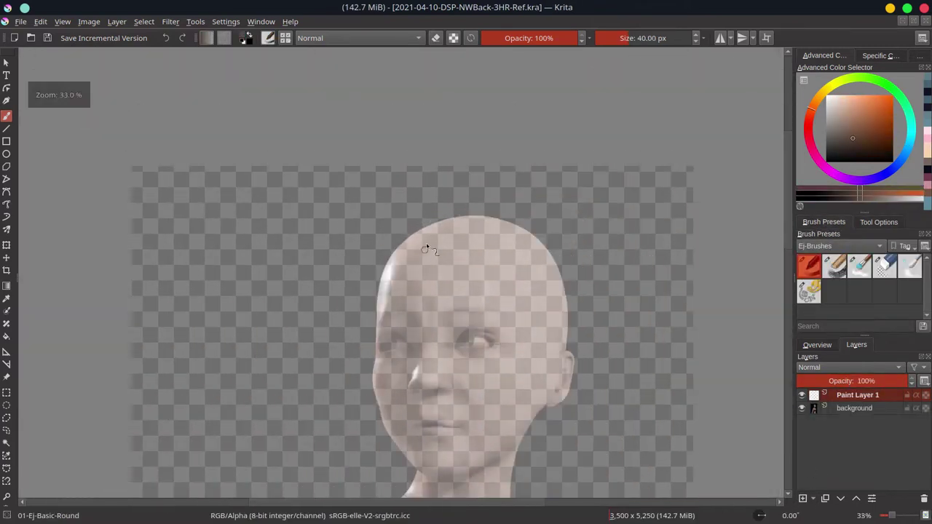
scroll(426, 219, "down", 1)
scroll(422, 247, "up", 2)
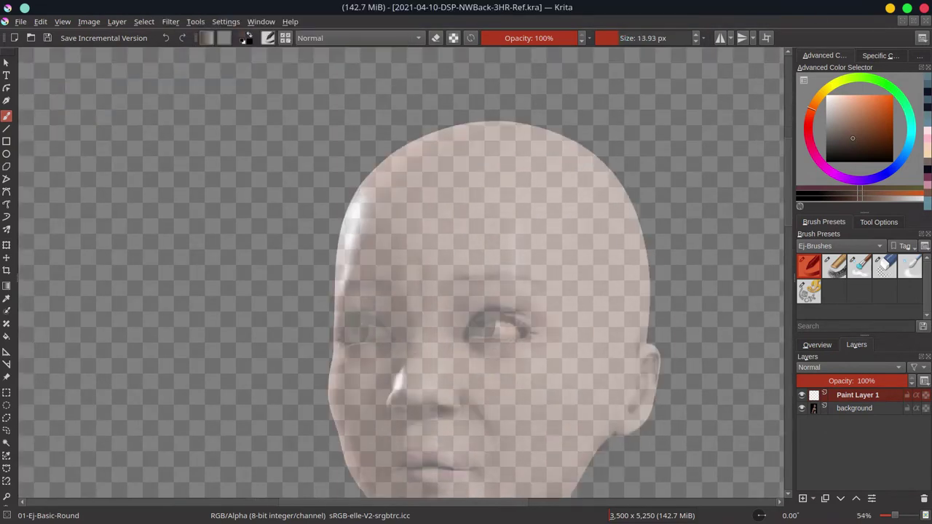
Step: Trace the eyebrow, the face's left edge and the neck line in black
left_click_drag(339, 294, 394, 290)
key("d")
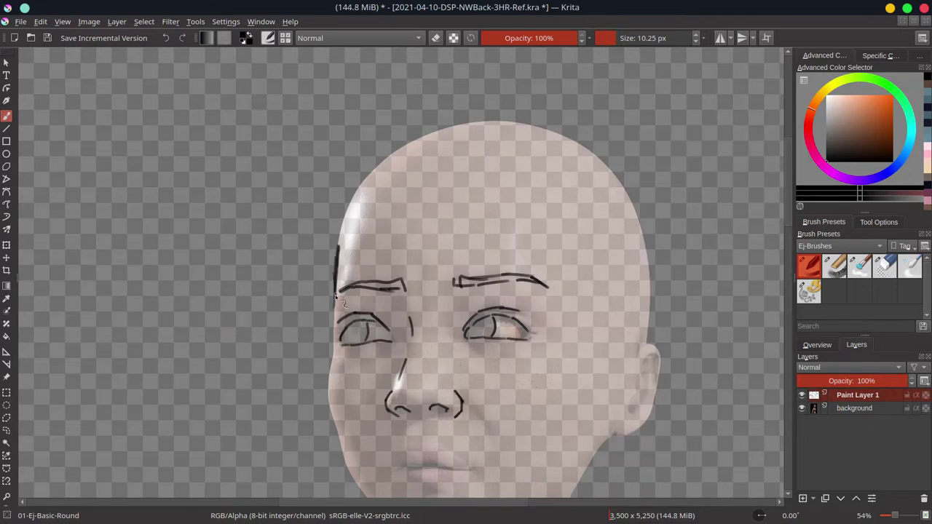
left_click_drag(336, 295, 332, 353)
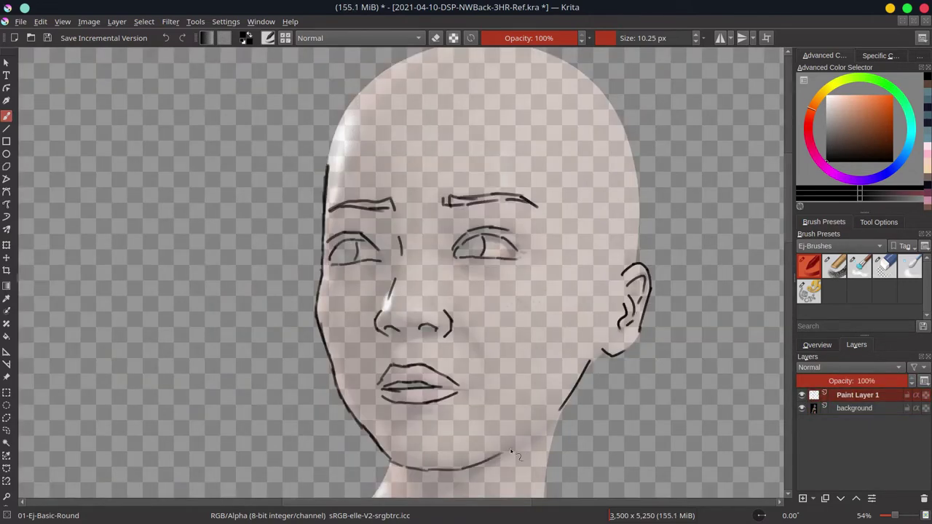
scroll(511, 453, "down", 3)
left_click_drag(552, 264, 539, 319)
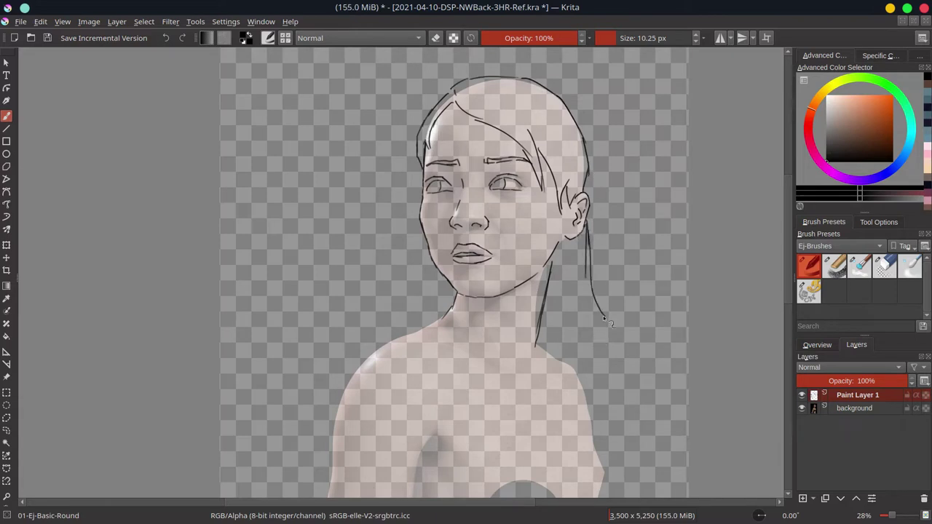
Step: Redraw the line behind the ear down the neck, undoing stray strokes
key("ctrl+z")
left_click_drag(576, 239, 580, 327)
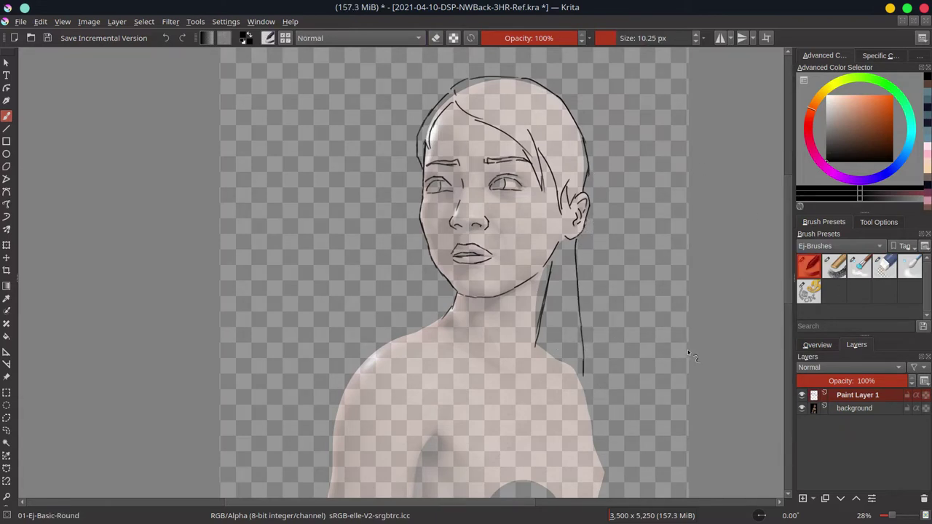
scroll(522, 351, "down", 3)
left_click_drag(536, 232, 572, 260)
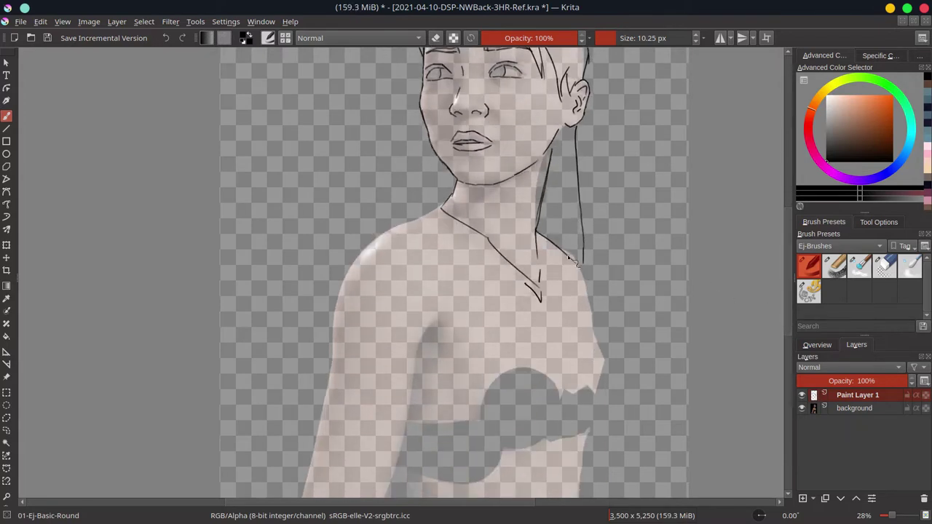
key("ctrl+z")
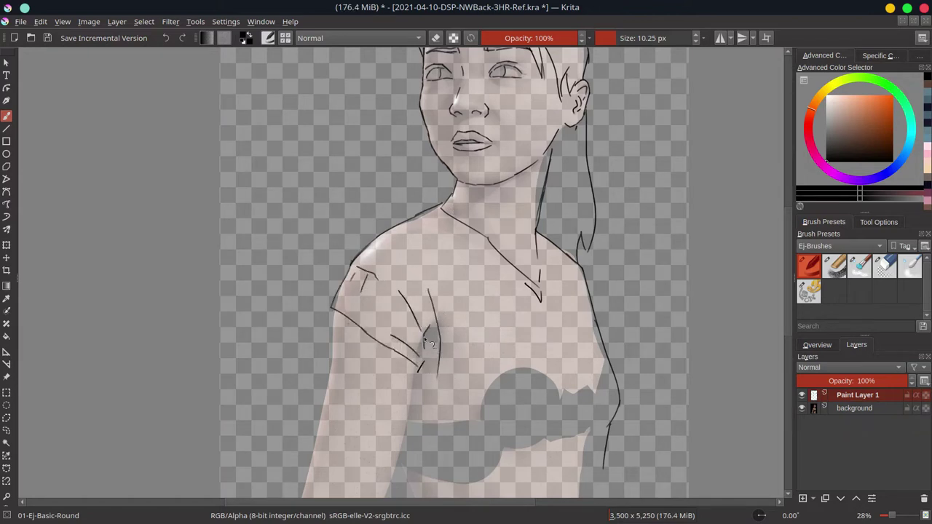
Step: Erase the stray line on the torso's right side and hide the photo reference layer
scroll(448, 472, "down", 3)
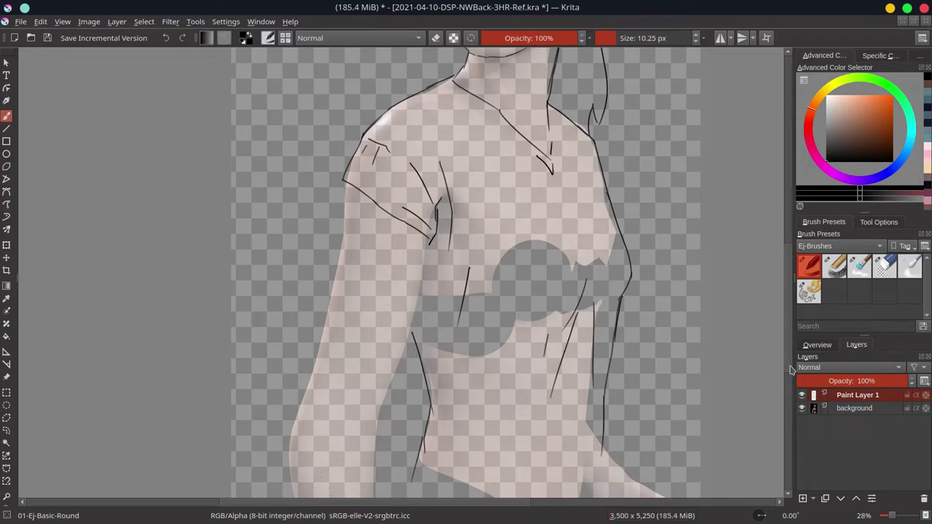
scroll(408, 363, "down", 2)
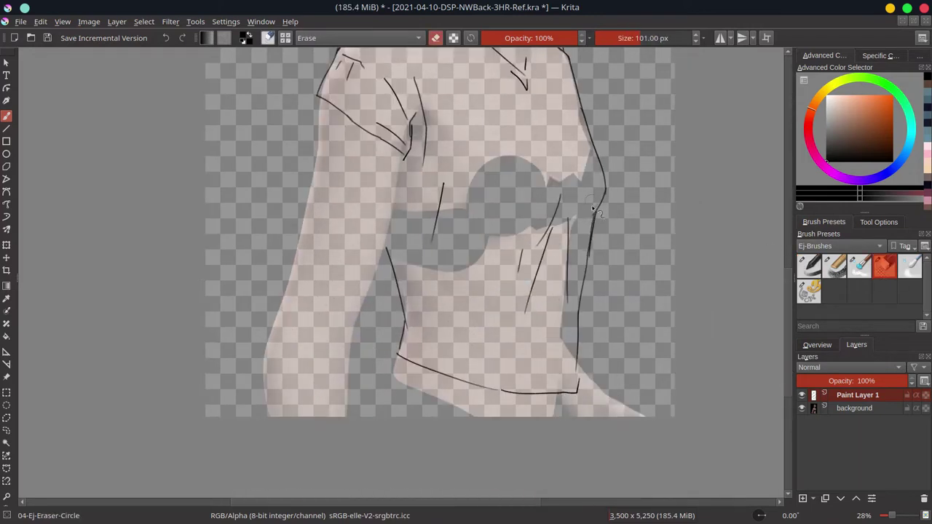
left_click_drag(596, 211, 582, 327)
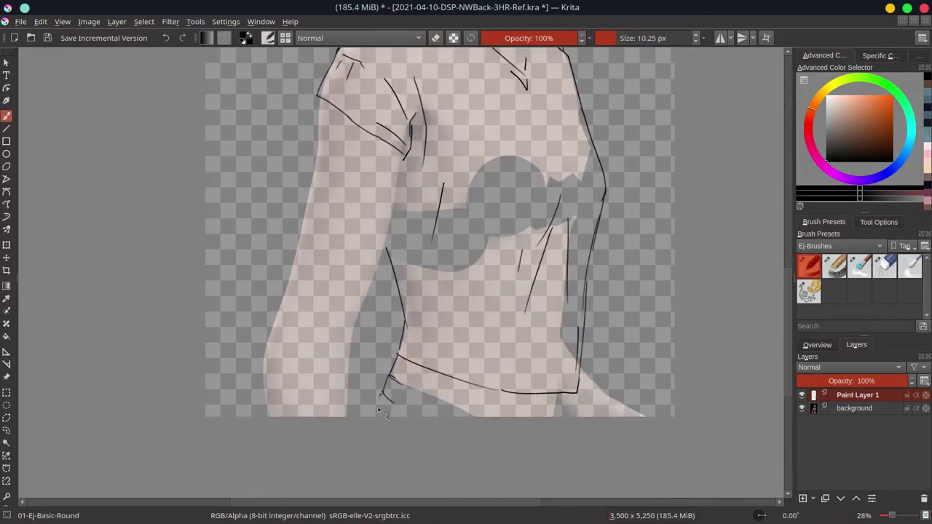
left_click(802, 408)
scroll(628, 291, "down", 3)
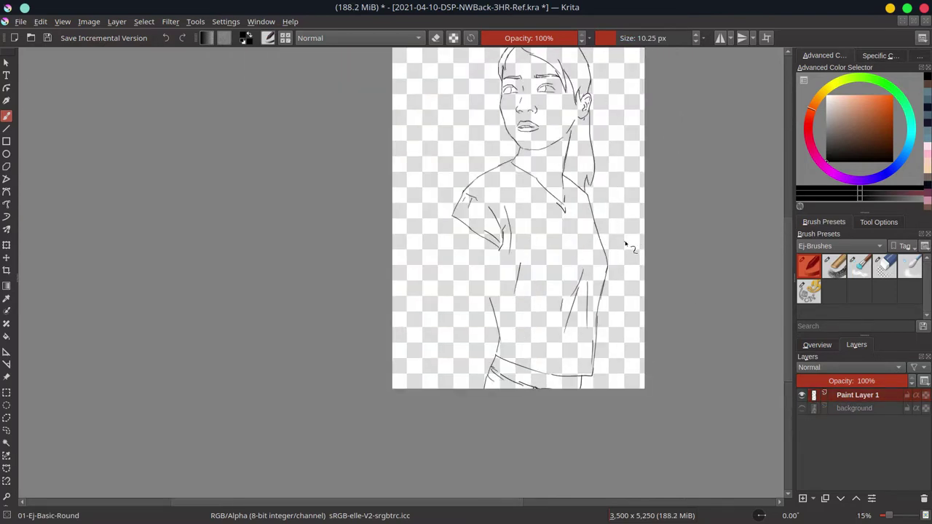
Step: Show the reference again and redraw the outline along the arm's edge
left_click(802, 408)
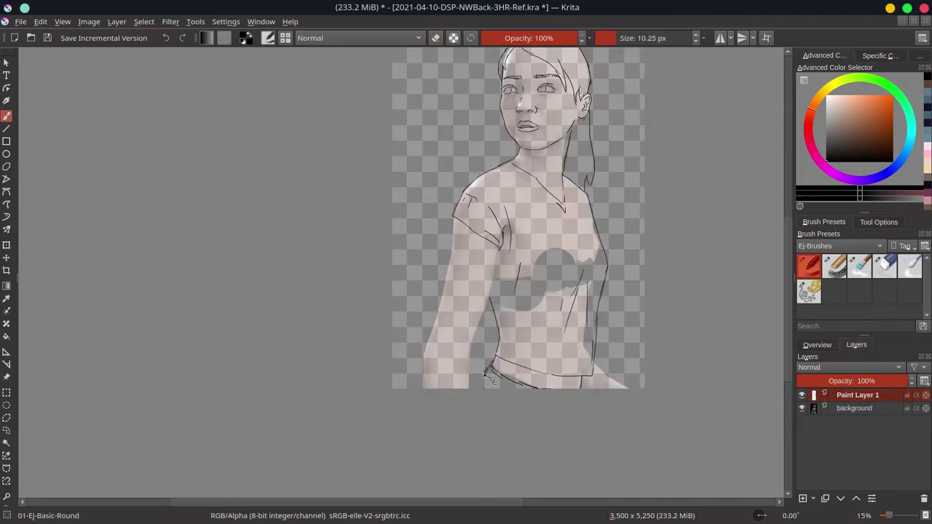
scroll(473, 394, "up", 3)
left_click_drag(416, 235, 393, 343)
key("e")
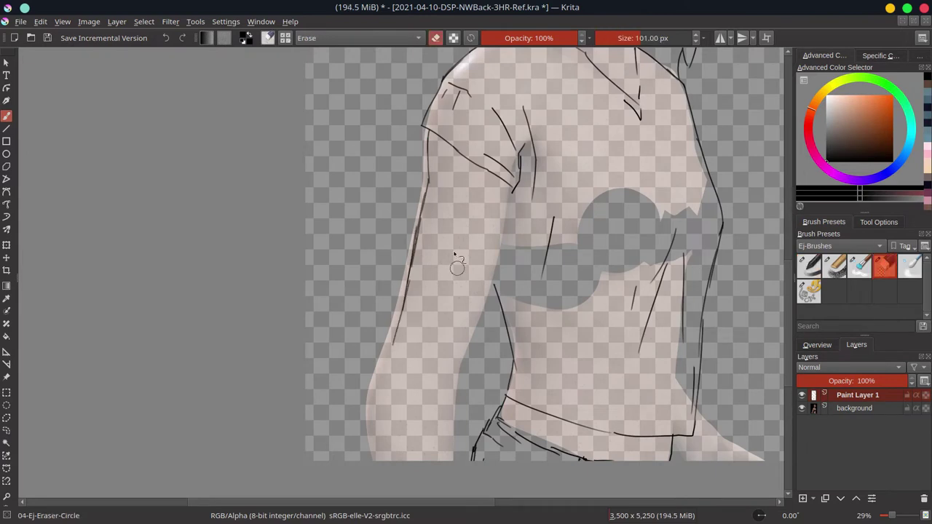
key("e")
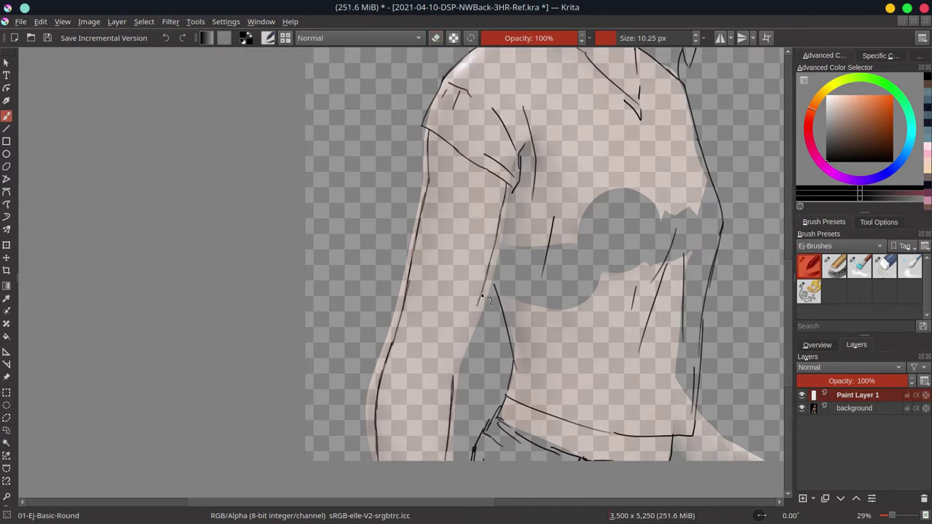
scroll(603, 217, "down", 5)
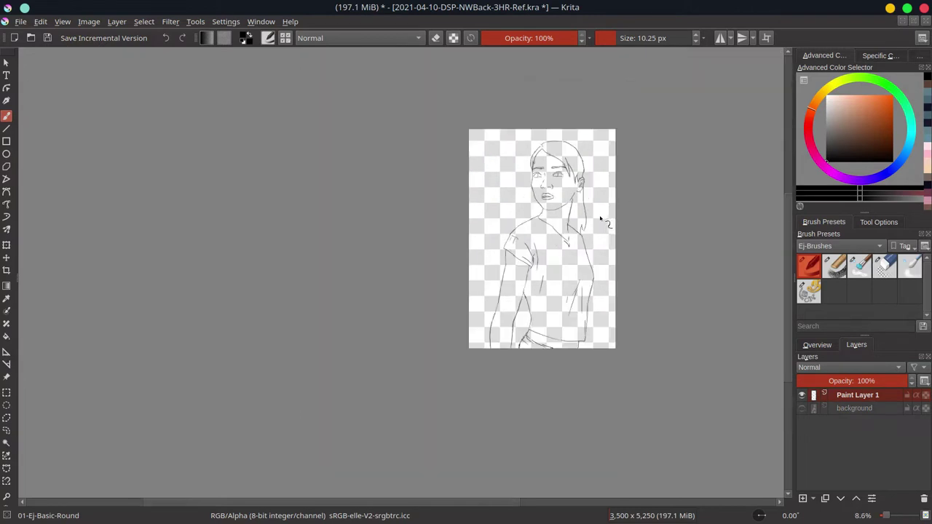
scroll(598, 220, "up", 1)
Step: Reshape the hair using a freehand selection and the Move tool, then save the sketch
key("l")
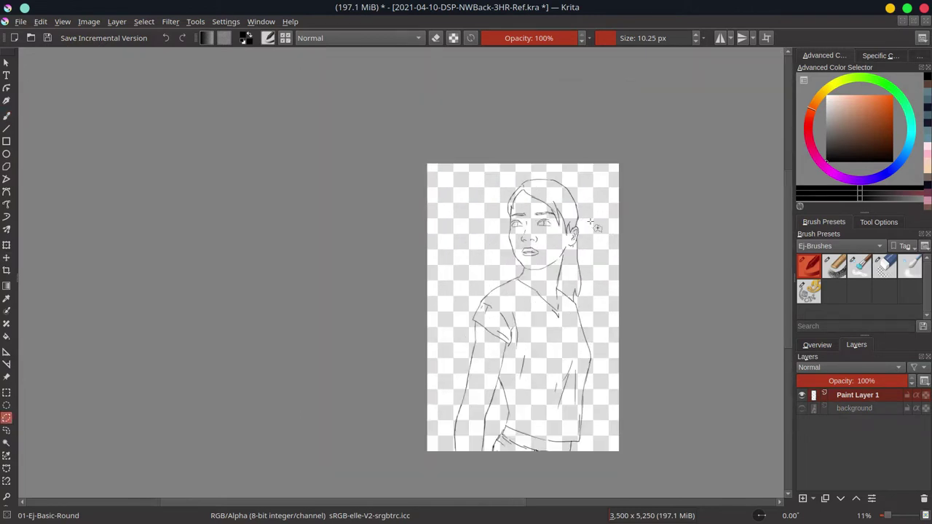
left_click_drag(591, 219, 530, 274)
left_click_drag(576, 301, 565, 286)
key("t")
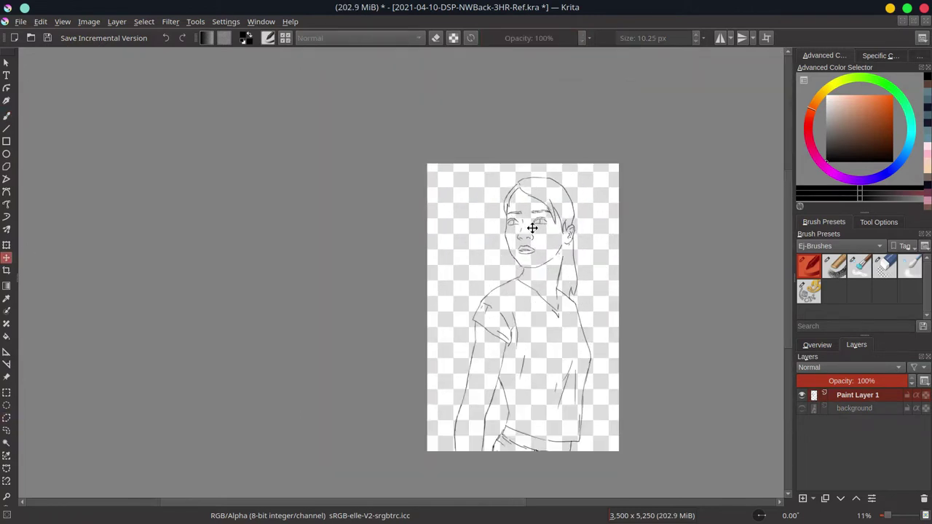
key("ctrl+shift+a")
key("b")
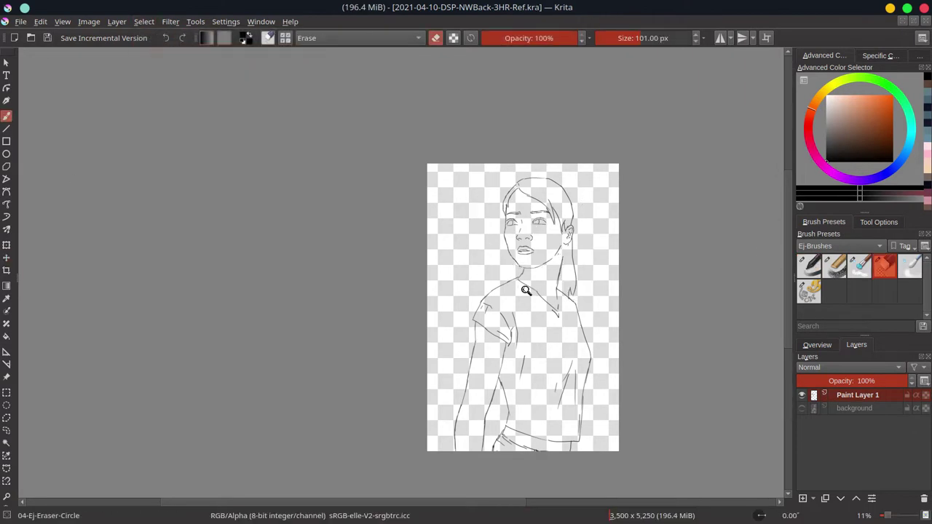
scroll(528, 292, "up", 2)
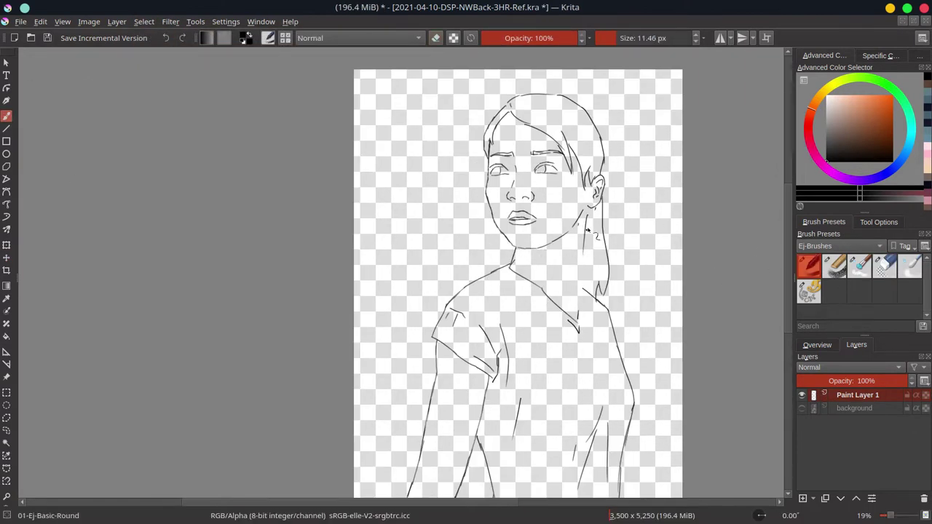
scroll(604, 273, "down", 2)
key("ctrl+s")
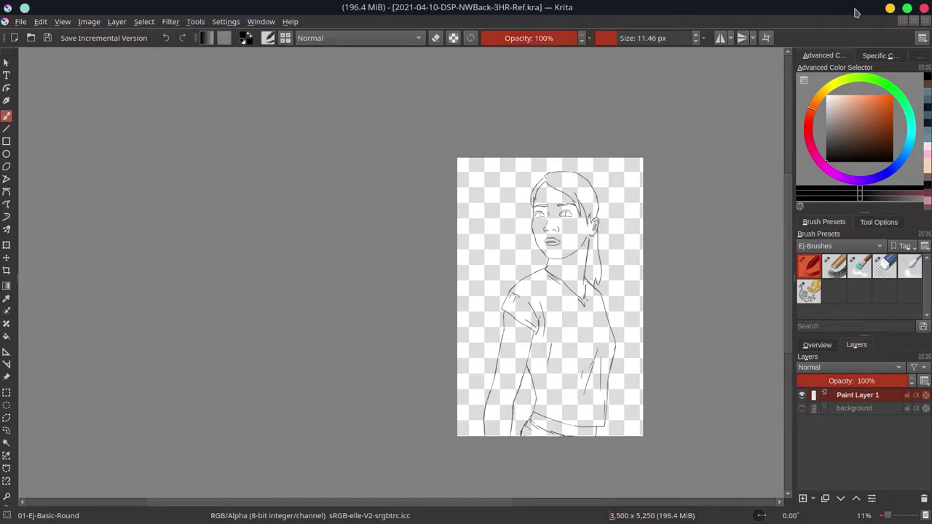
Step: Duplicate Paint Layer 1 and rename the copy og-sketch
right_click(858, 395)
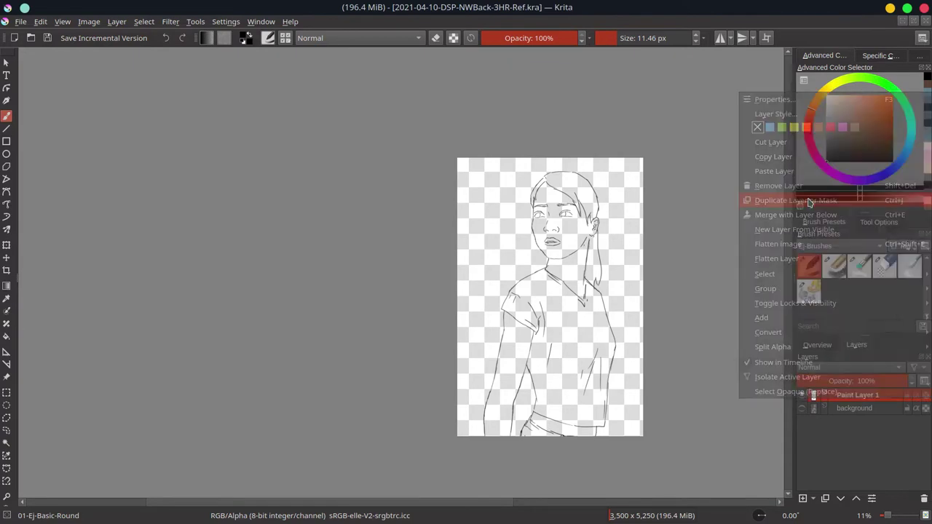
left_click(874, 218)
double_click(860, 395)
type("og-")
key("Return")
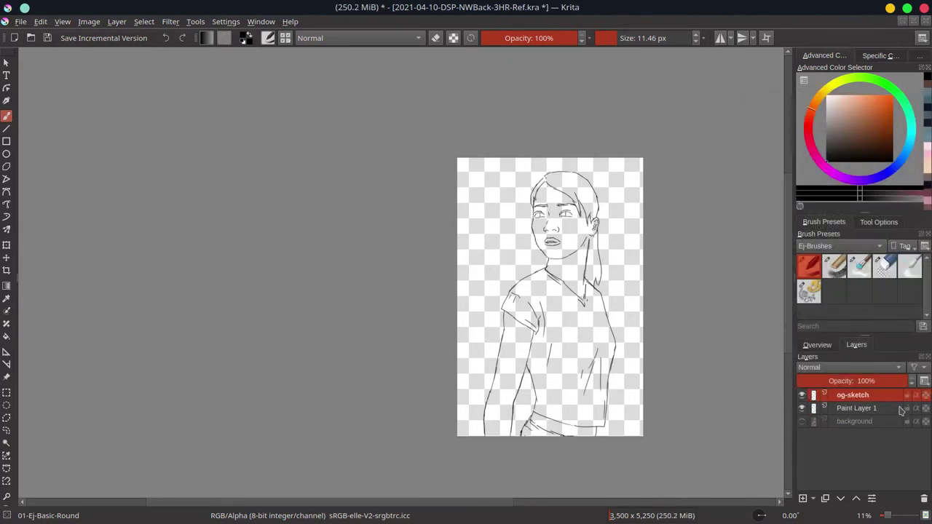
Step: Duplicate Paint Layer 1 again and merge the copy down for bolder line art
right_click(859, 408)
left_click(801, 208)
right_click(851, 429)
left_click(804, 338)
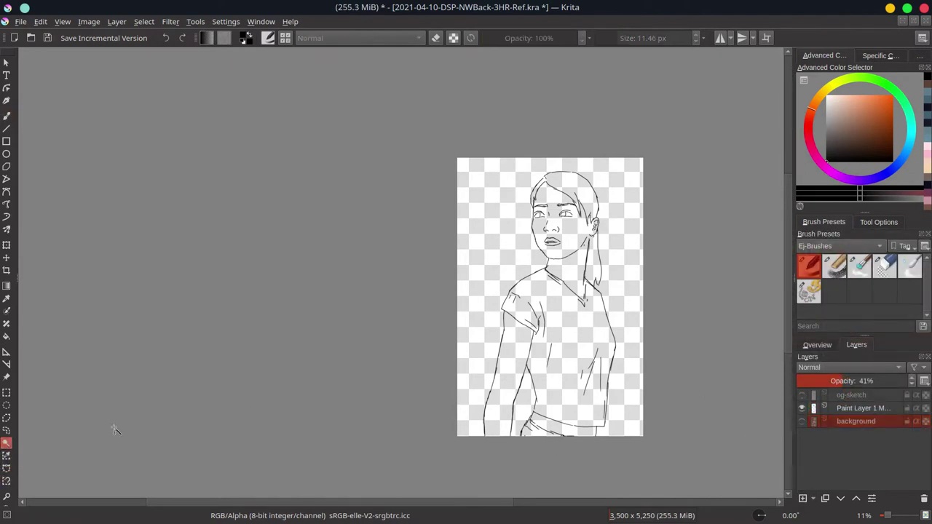
left_click(6, 480)
key("Page_Up")
scroll(518, 410, "up", 5)
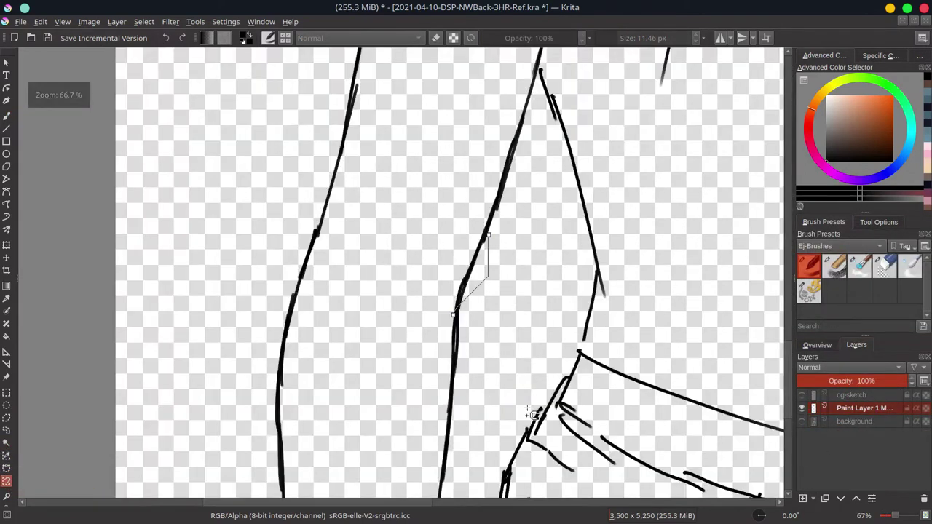
key("ctrl+z")
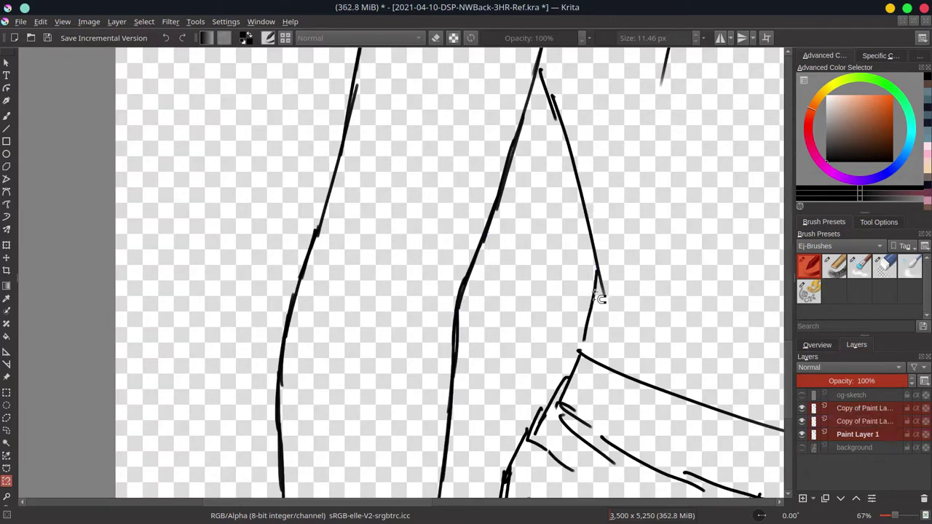
key("ctrl+shift+z")
Step: Select the transparent area around the lines with contiguous selection, then deselect
left_click(5, 443)
left_click(492, 394)
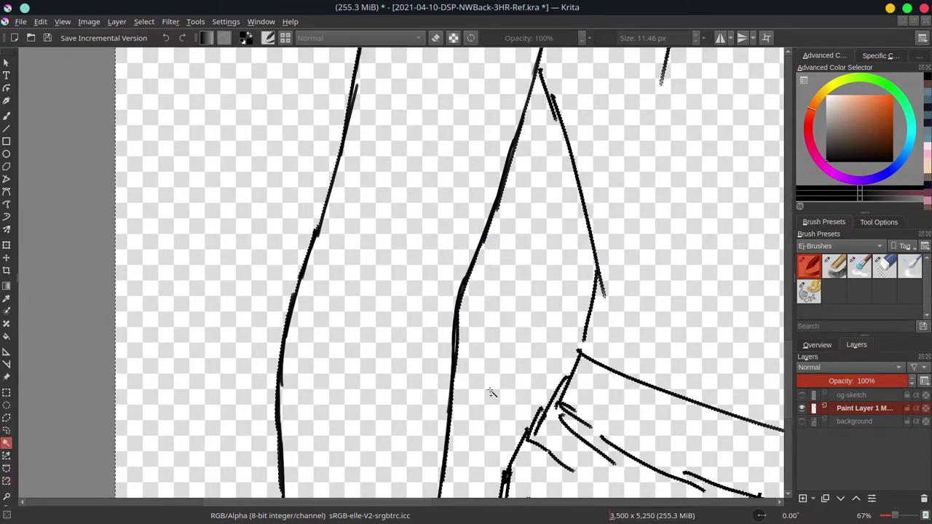
scroll(491, 393, "down", 2)
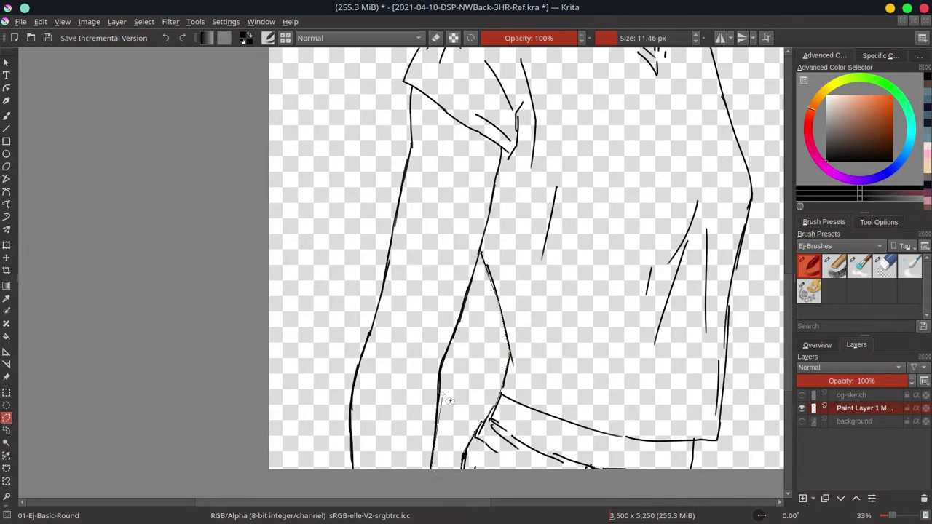
key("ctrl+shift+a")
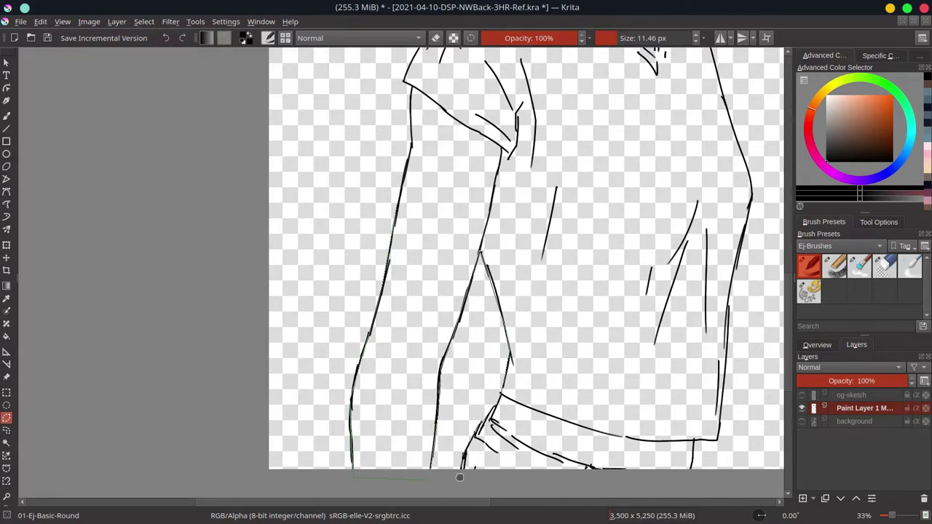
scroll(630, 464, "right", 2)
Step: Outline the lower shirt and arm with the polygon selection and save the document
scroll(671, 307, "down", 1)
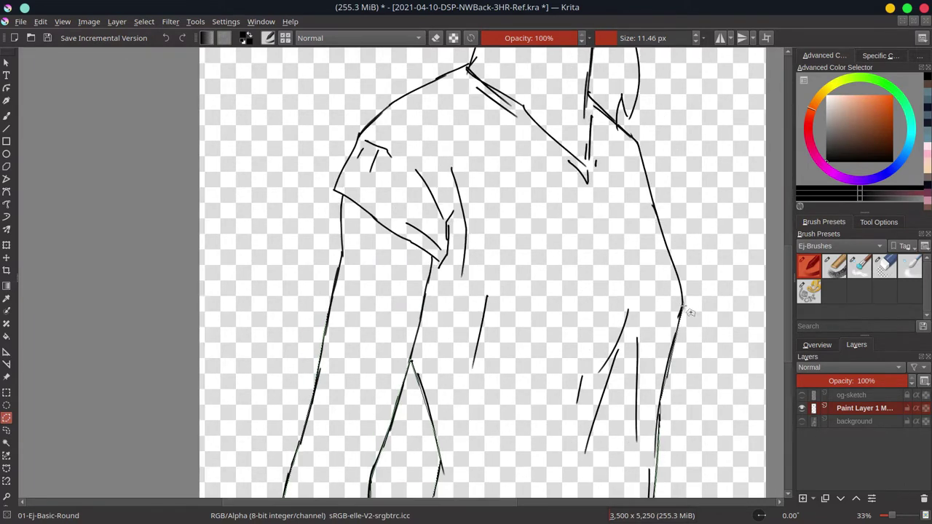
left_click(677, 291)
left_click(343, 237)
scroll(444, 323, "down", 1)
scroll(445, 323, "up", 1)
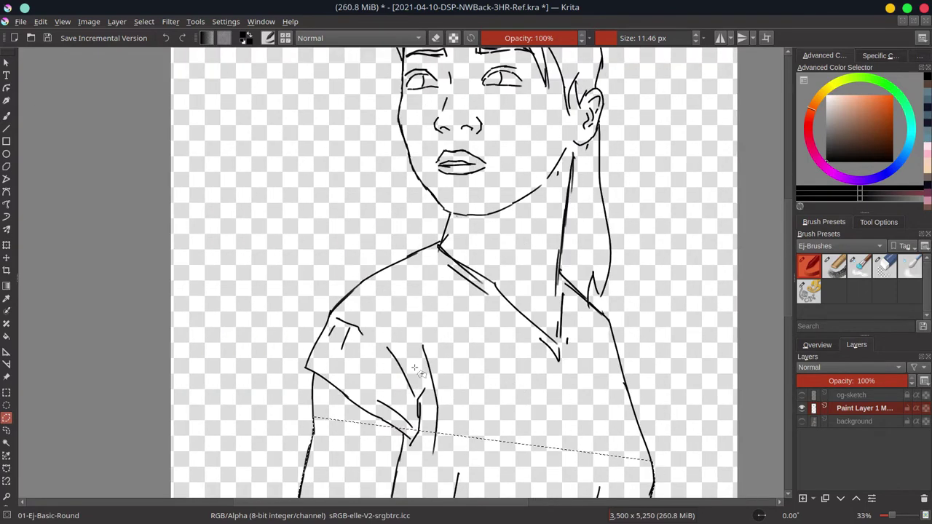
key("ctrl+s")
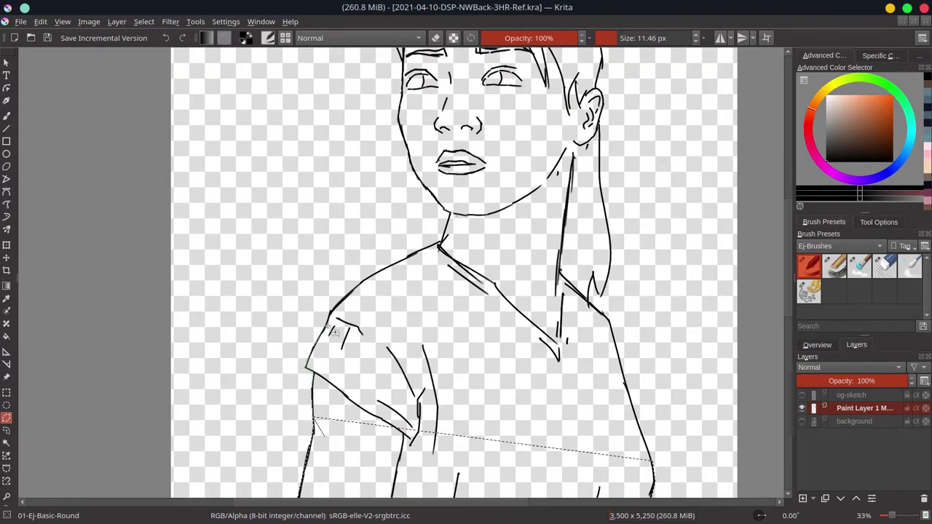
Step: Trace from the neck around the hair and close the selection around the figure
left_click(446, 226)
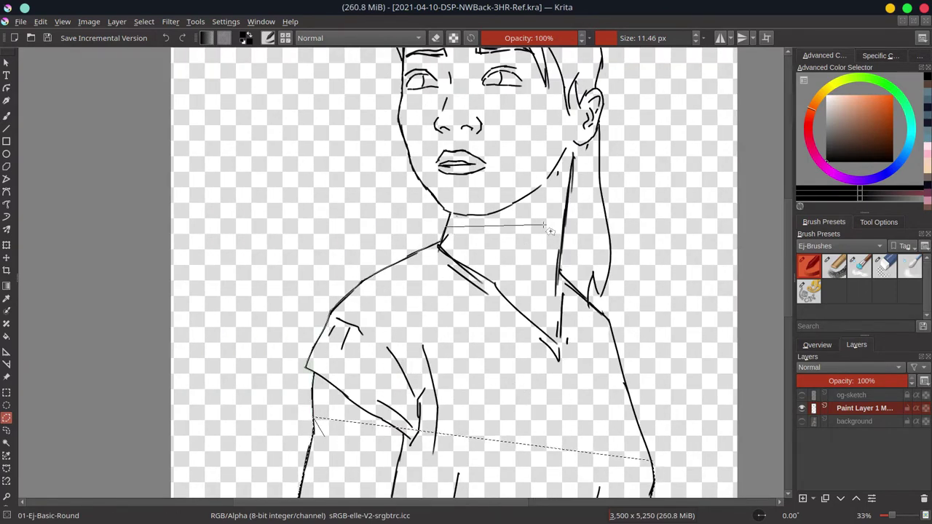
left_click(606, 213)
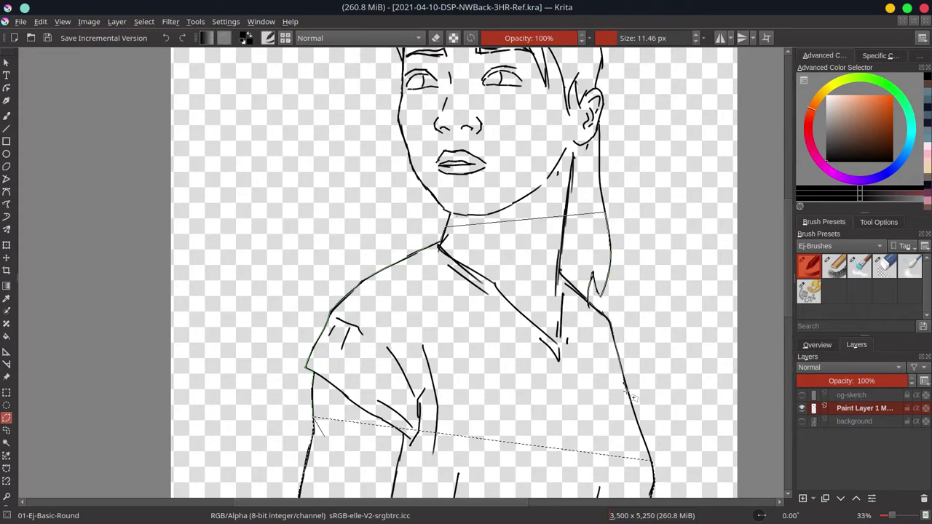
double_click(648, 459)
mouse_move(445, 211)
left_mouse_down()
mouse_move(384, 408)
mouse_move(340, 222)
mouse_move(541, 293)
mouse_move(396, 438)
left_mouse_up()
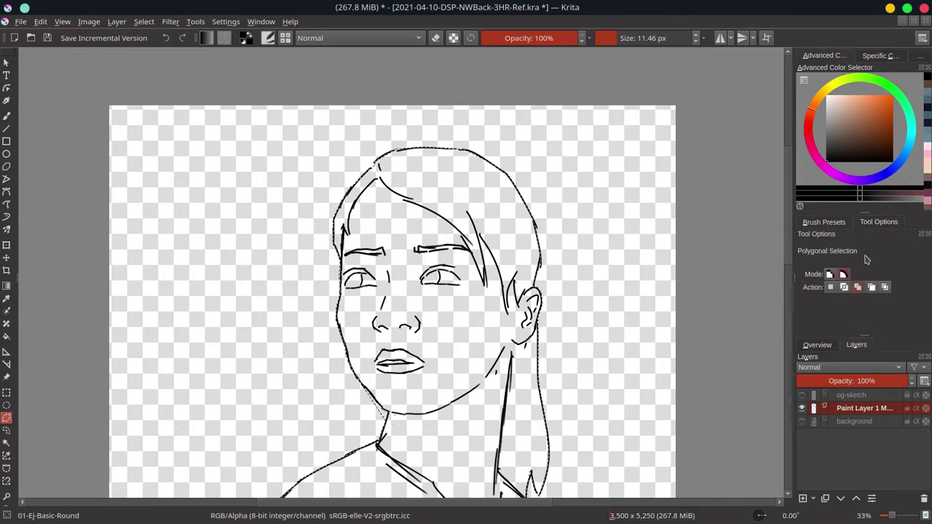
scroll(487, 292, "down", 3)
Step: Fill the figure selection with brown on a new hidden layer, add an empty layer, and save
left_click(803, 498)
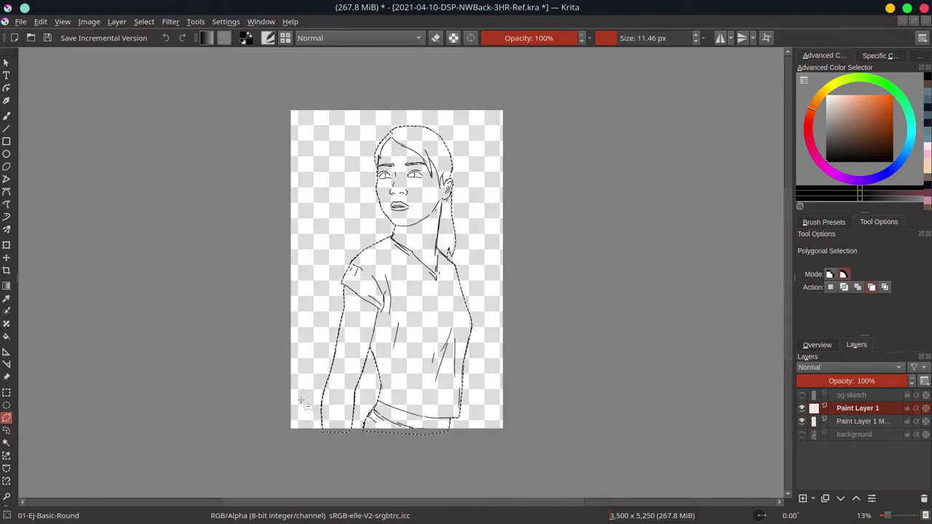
key("f")
left_click(433, 308)
left_click(802, 408)
left_click(853, 435)
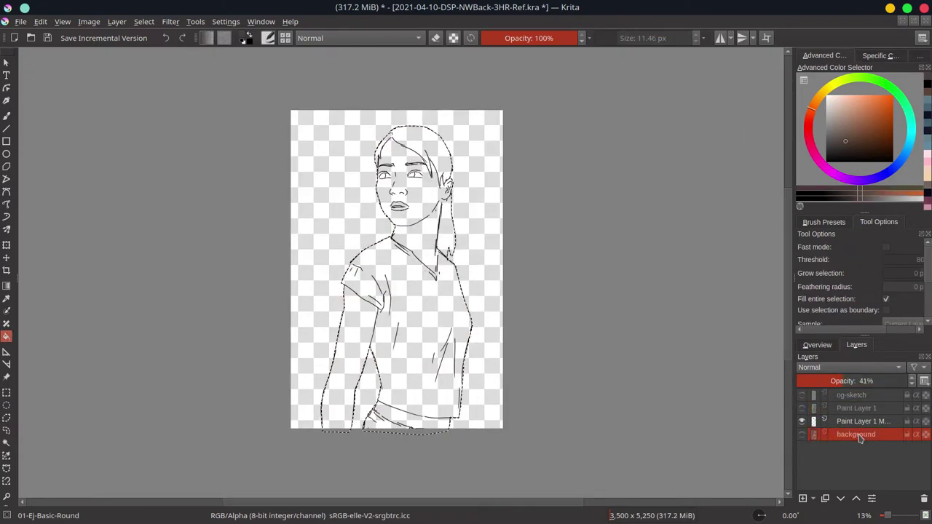
left_click(802, 498)
key("ctrl+shift+a")
key("ctrl+s")
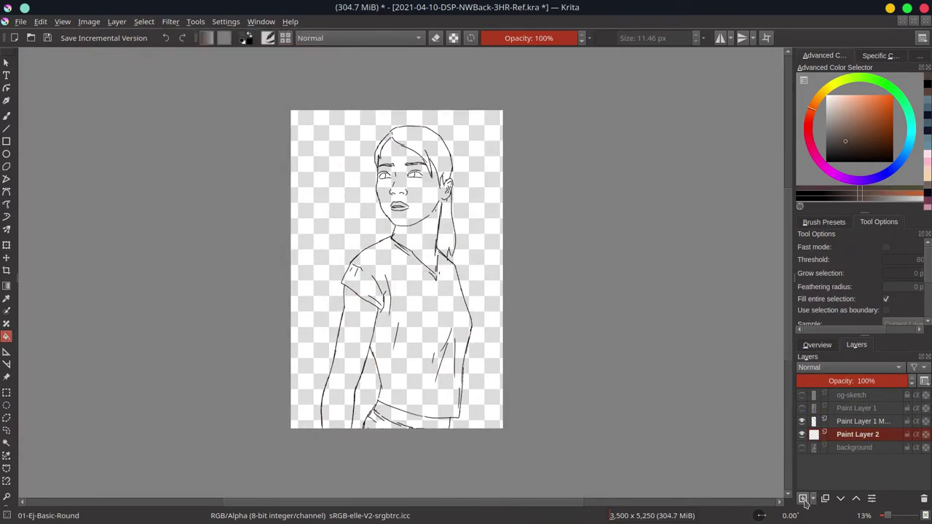
Step: Delete the black surroundings from the render using the restored figure selection
left_click(802, 447)
left_click(855, 447)
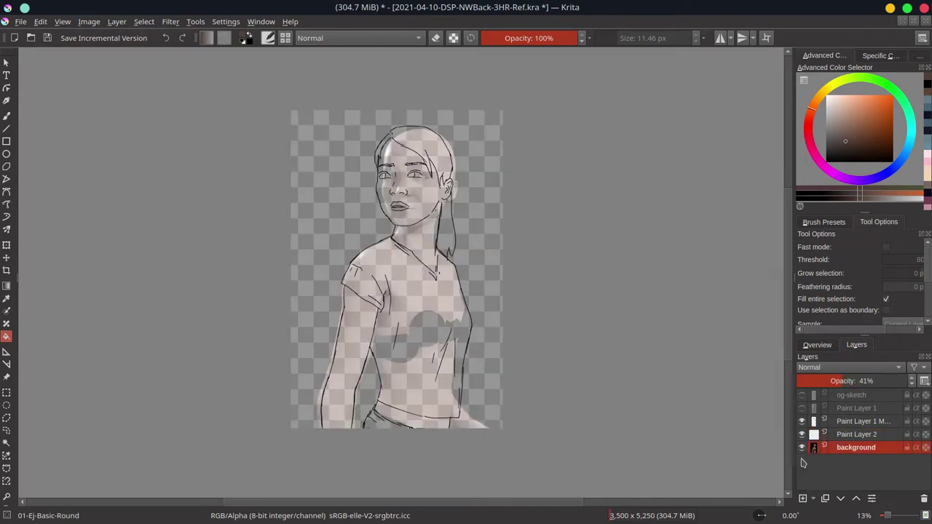
key("ctrl+shift+d")
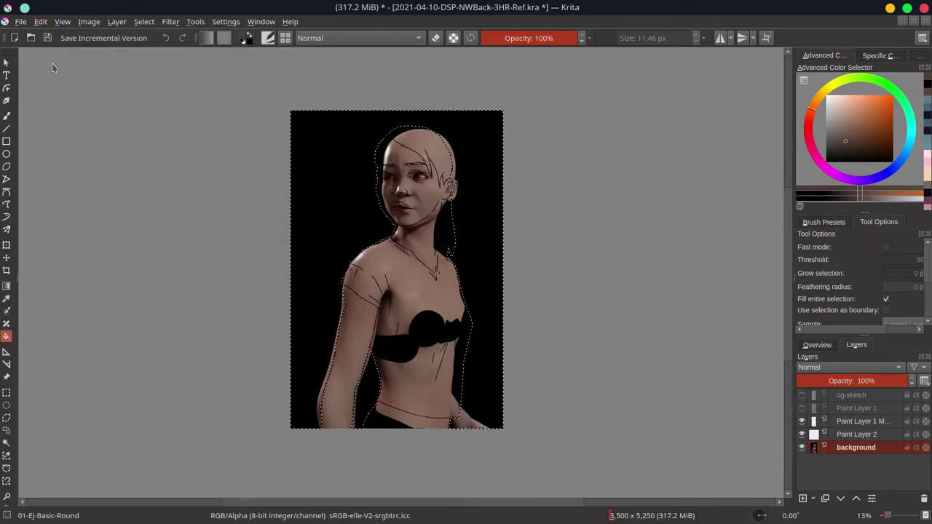
key("Delete")
key("ctrl+shift+a")
Step: Import the bokeh photo as a layer, place it below the render
left_click(117, 21)
mouse_move(146, 95)
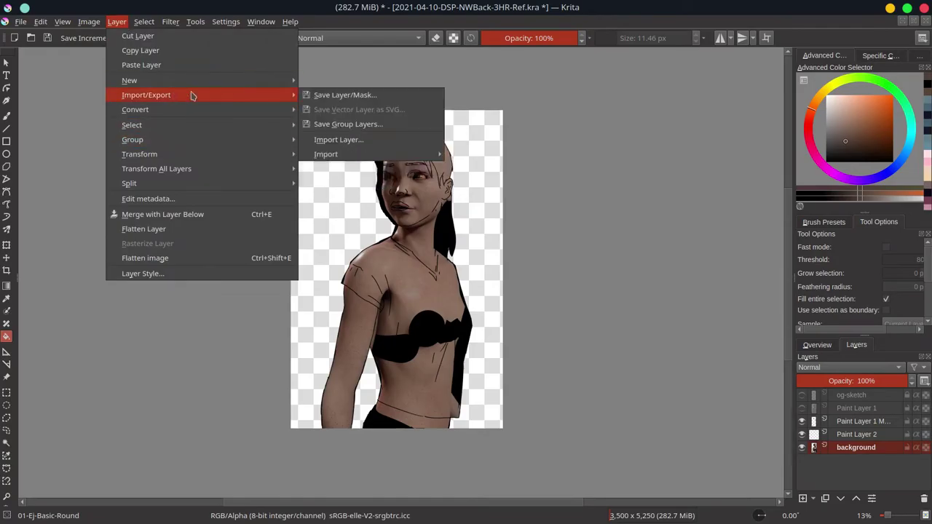
left_click(342, 141)
left_click(595, 326)
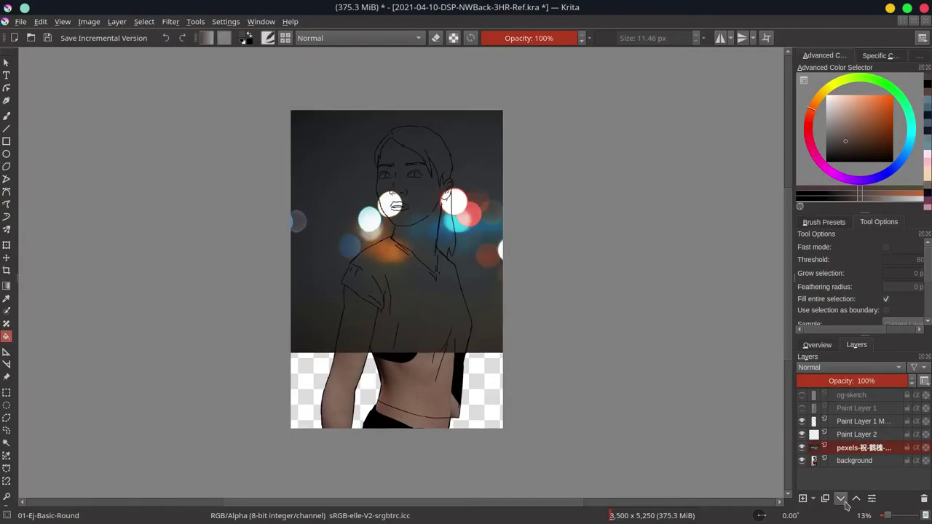
key("ctrl+Page_Down")
key("ctrl+t")
left_click(658, 107)
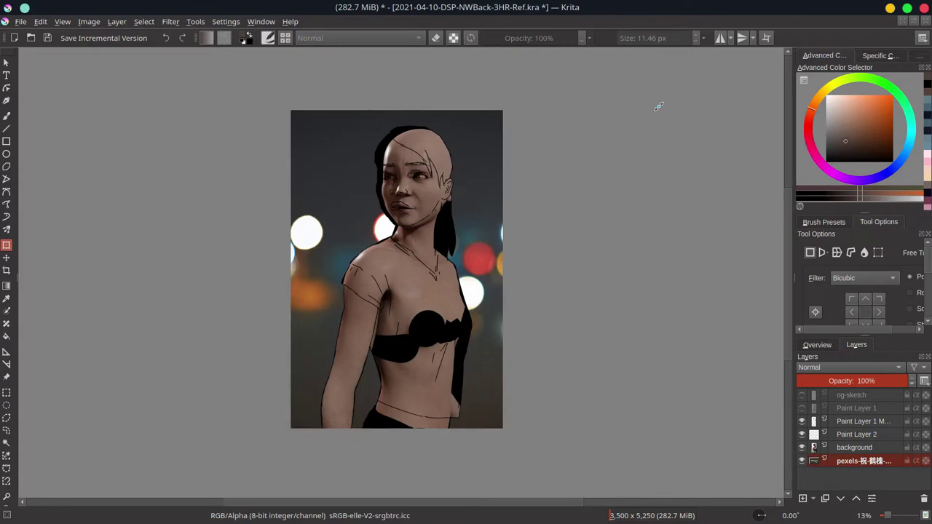
Step: Darken the bokeh photo with a Curves adjustment
key("ctrl+m")
left_click_drag(705, 322, 705, 329)
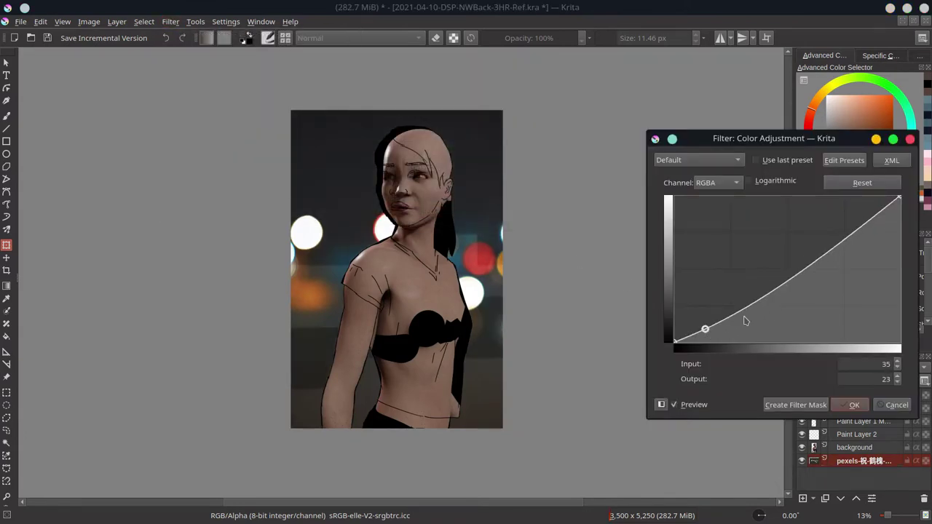
left_click(733, 309)
left_click(860, 223)
left_click(674, 405)
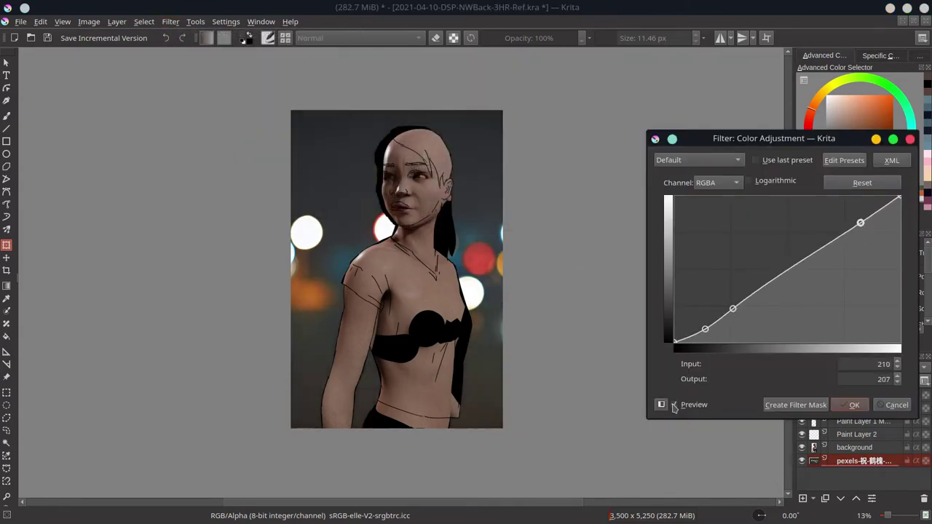
left_click(854, 405)
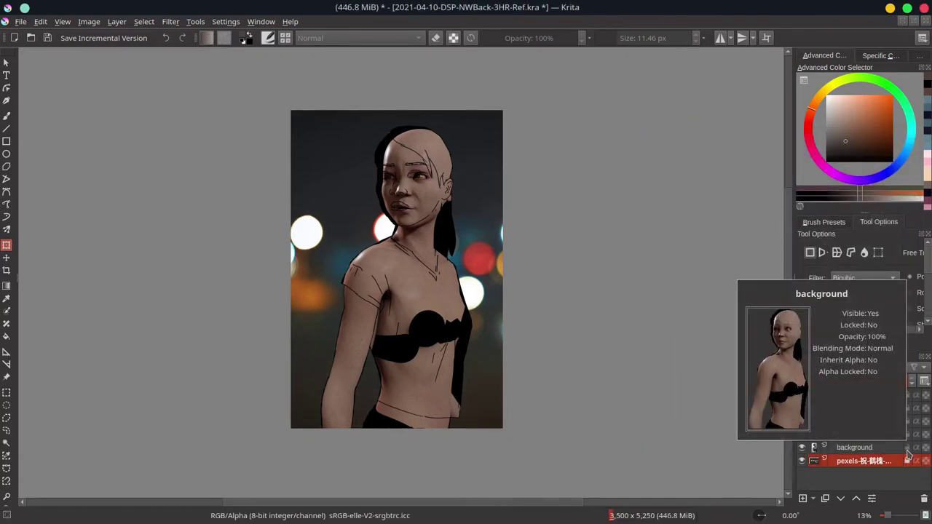
Step: Hide the render and bokeh layers, select Paint Layer 2, and save
left_click(802, 448)
left_click(858, 434)
left_click(802, 460)
left_click(47, 38)
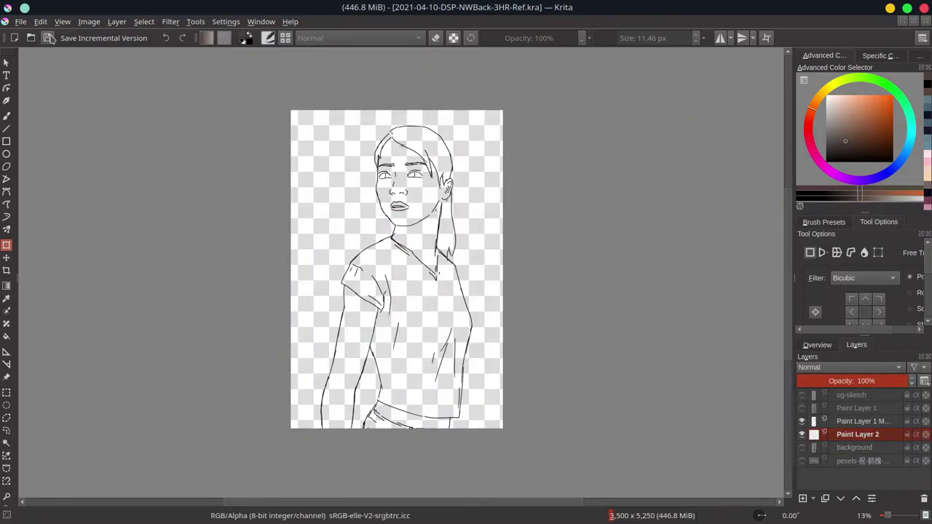
Step: Load the 0_CPC-7-Purple-01 palette and select the Shapes-Mecha brush preset
left_click(6, 116)
left_click(803, 203)
scroll(919, 286, "down", 3)
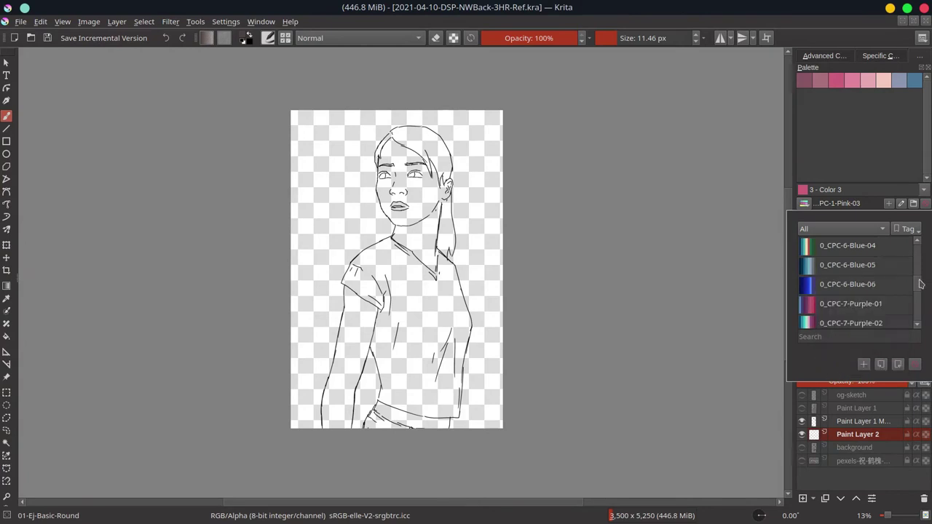
left_click(851, 270)
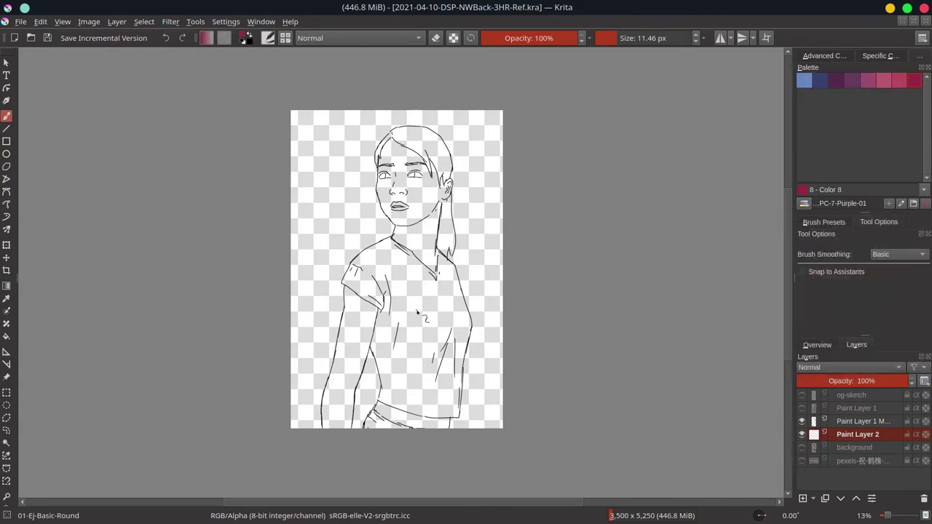
left_click(824, 221)
left_click(808, 291)
Step: Paint purple over the forehead, cheek, jaw, neck, left sleeve and waistband
mouse_move(404, 190)
left_mouse_down()
mouse_move(388, 157)
mouse_move(386, 207)
mouse_move(417, 241)
mouse_move(399, 241)
mouse_move(408, 233)
left_mouse_up()
key("alt+shift+n")
left_click_drag(353, 292, 331, 426)
left_click_drag(382, 411, 455, 421)
left_click(868, 80)
left_click_drag(353, 299, 331, 422)
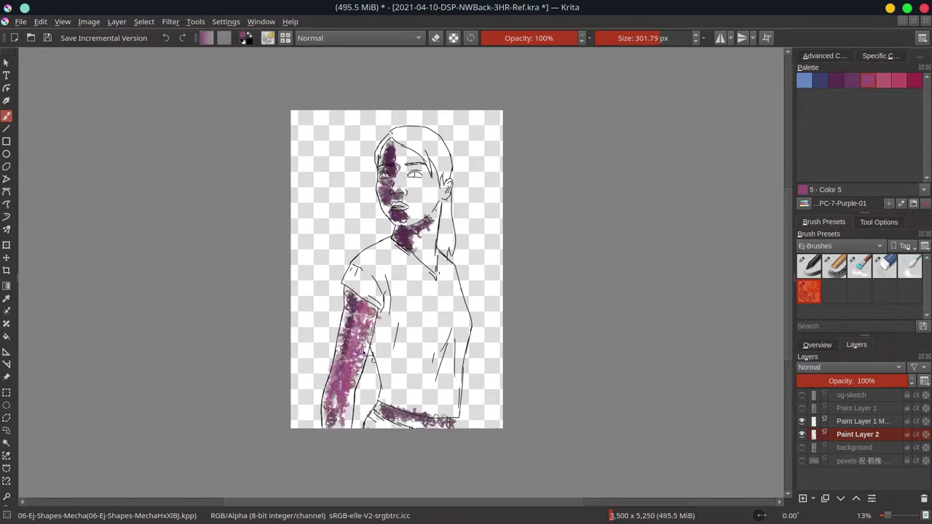
Step: Add more purple below the eye, on the right side of the face, neck and arm
left_click(824, 55)
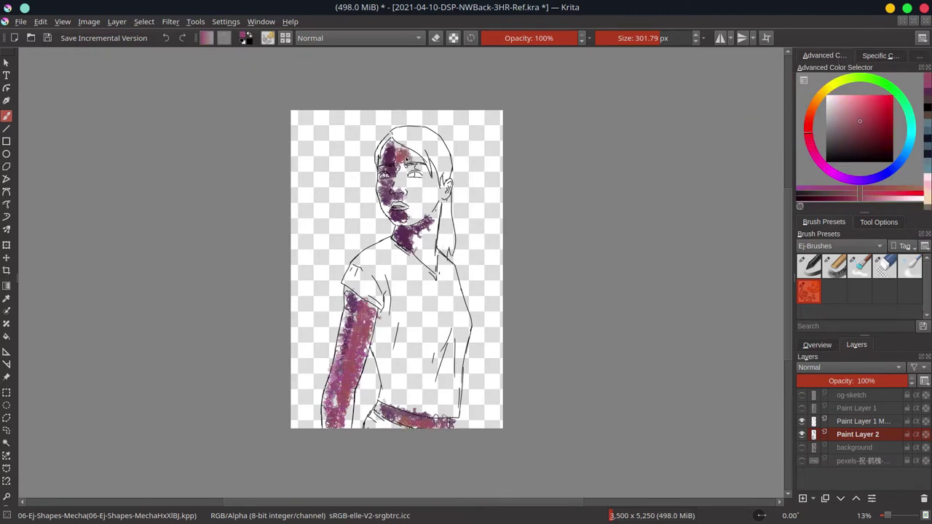
mouse_move(405, 161)
left_mouse_down()
mouse_move(400, 191)
mouse_move(437, 226)
left_mouse_up()
left_click_drag(440, 171, 419, 251)
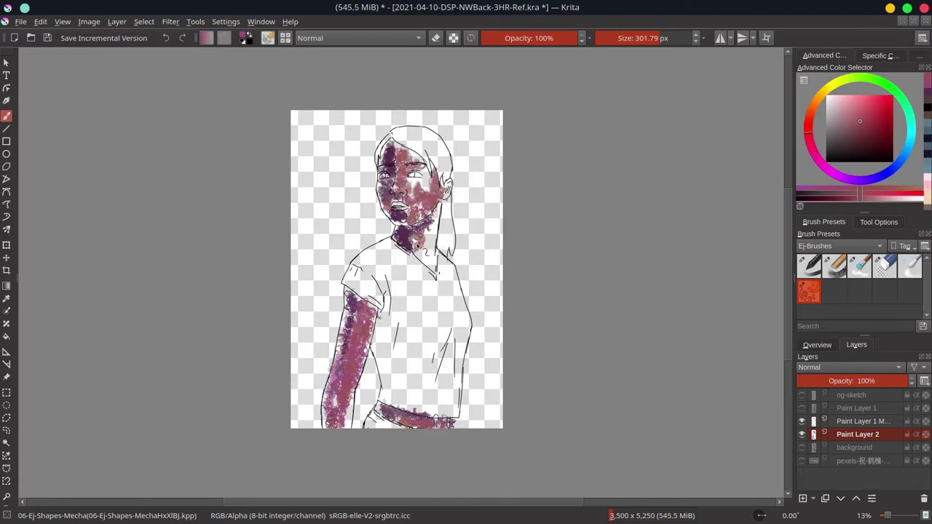
left_click_drag(426, 218, 422, 281)
left_click_drag(367, 295, 360, 361)
Step: Dab magenta palette colour 8 over the face, neck, arm and waistband
left_click(824, 55)
left_click(895, 86)
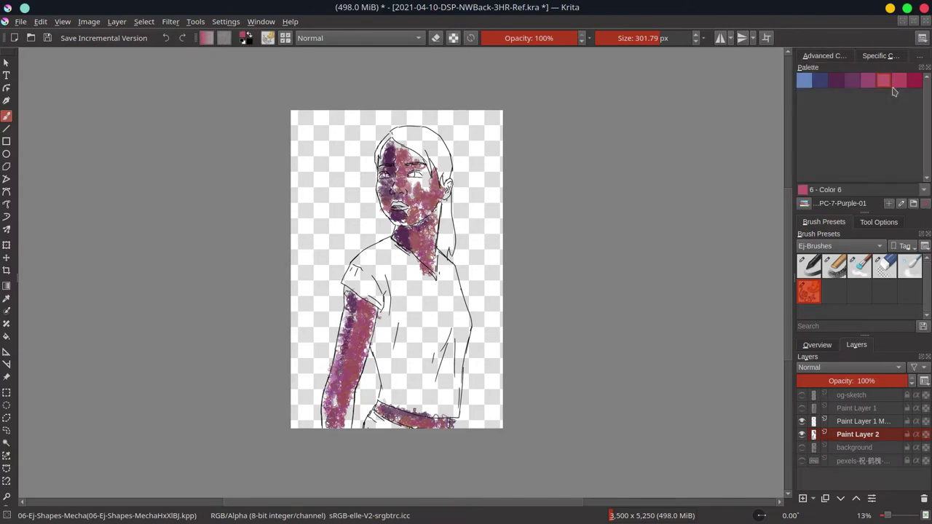
left_click(915, 81)
left_click_drag(415, 233, 430, 270)
left_click_drag(408, 153, 419, 218)
left_click_drag(382, 182, 407, 225)
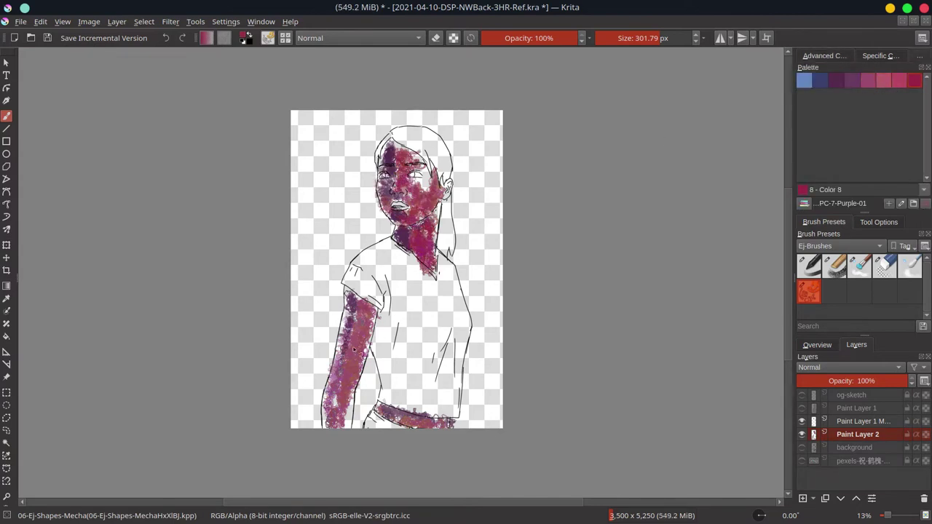
left_click_drag(364, 299, 346, 423)
left_click_drag(393, 418, 448, 422)
Step: Layer purple palette colour 6 over the face, both cheeks, neck, arm and waistband
left_click(884, 81)
left_click_drag(402, 179, 429, 193)
left_click_drag(393, 142, 437, 259)
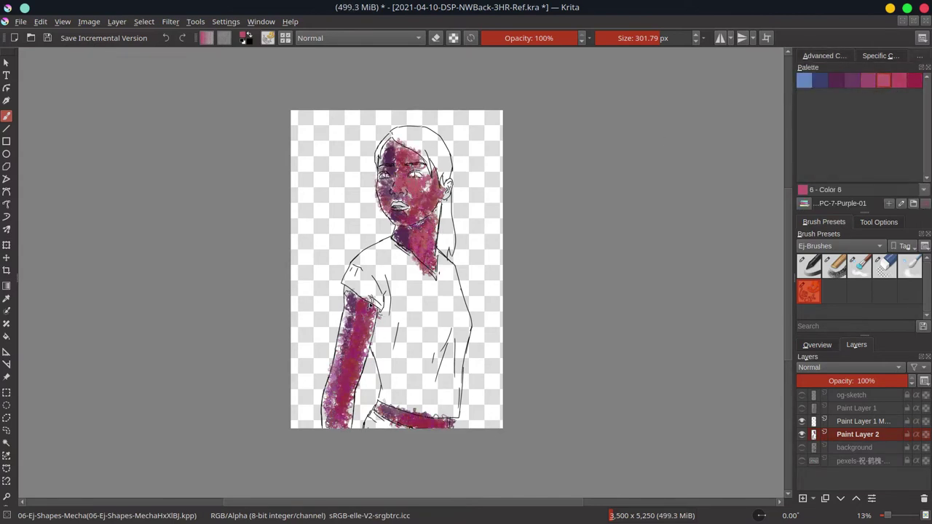
left_click_drag(368, 299, 342, 379)
left_click_drag(372, 408, 396, 416)
left_click_drag(380, 150, 379, 211)
left_click_drag(427, 159, 430, 190)
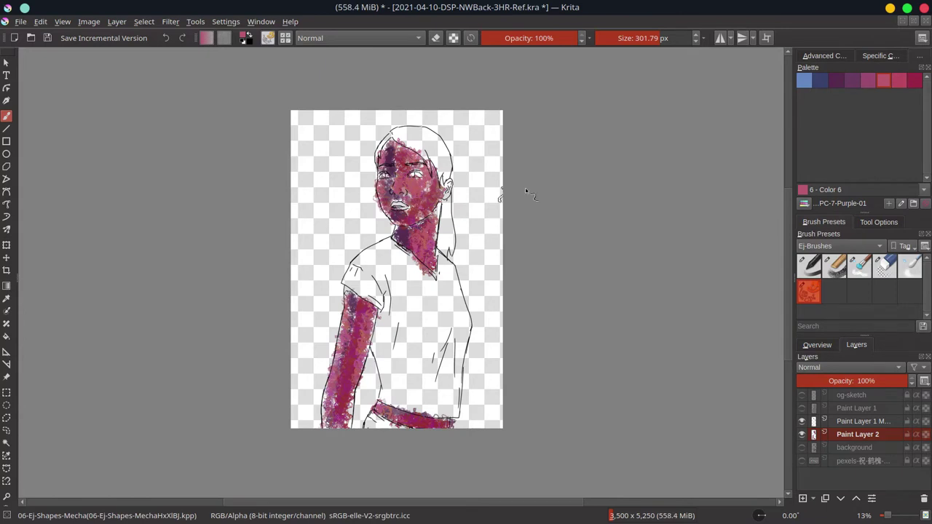
Step: Brighten the face, left arm and waistband with dark purple colour 3 in Color Dodge mode
left_click(836, 81)
left_click(357, 38)
left_click_drag(384, 146, 380, 188)
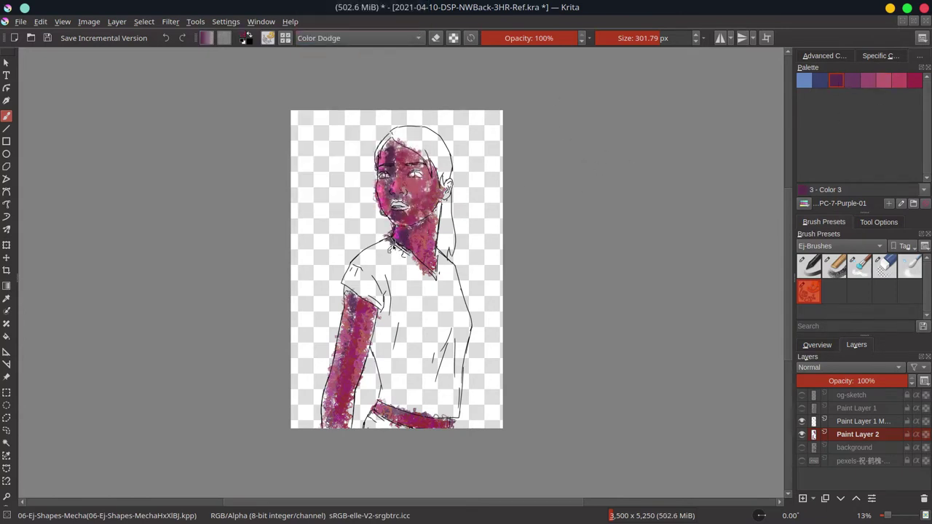
left_click_drag(349, 315, 328, 422)
left_click_drag(371, 404, 378, 412)
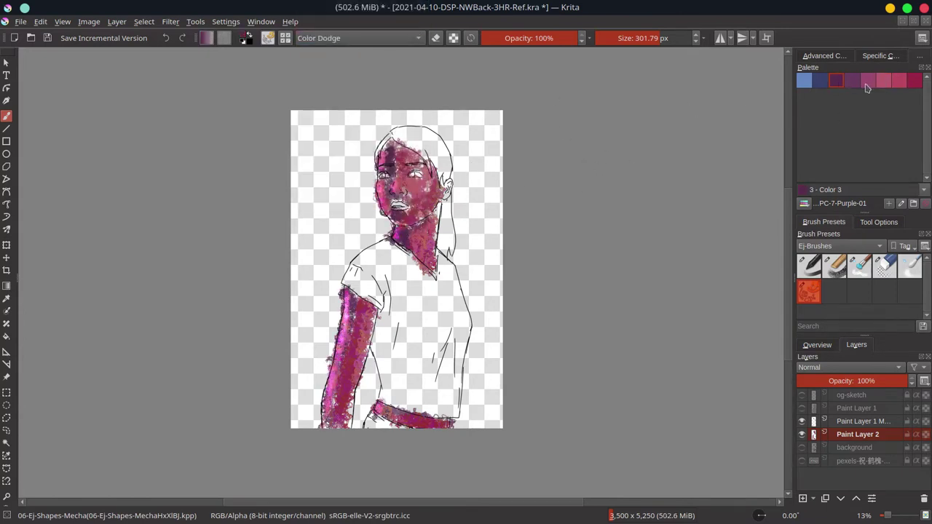
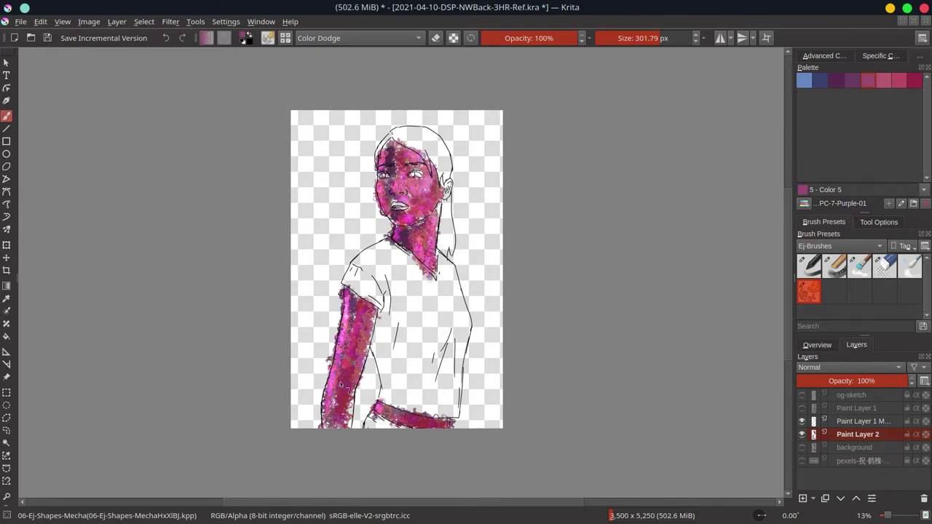
Step: Paint darker purple shading over the face and neck in normal blending
left_click(883, 81)
left_click(357, 38)
left_click(399, 77)
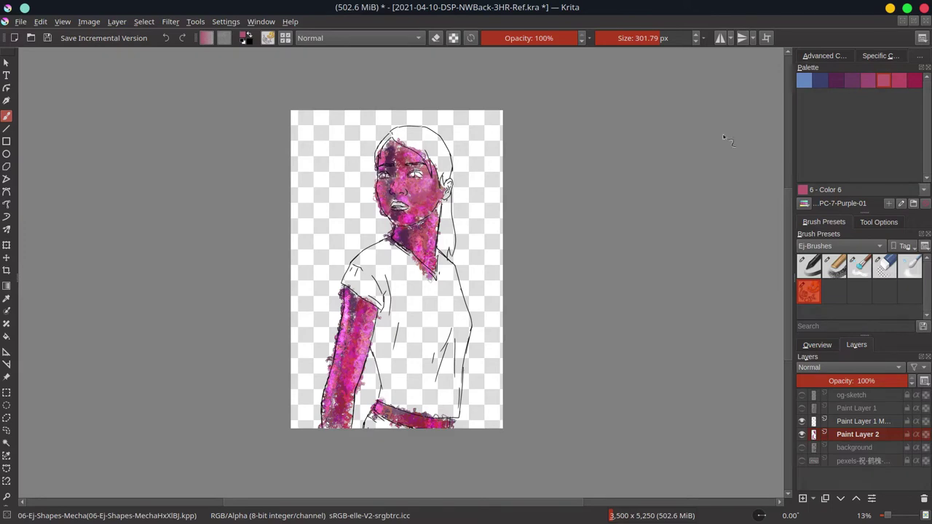
left_click(836, 81)
left_click_drag(384, 149, 394, 215)
Step: Desaturate the skin with HSV Adjustment Saturation -25 and load the Purple-02 palette
left_click(171, 21)
mouse_move(186, 66)
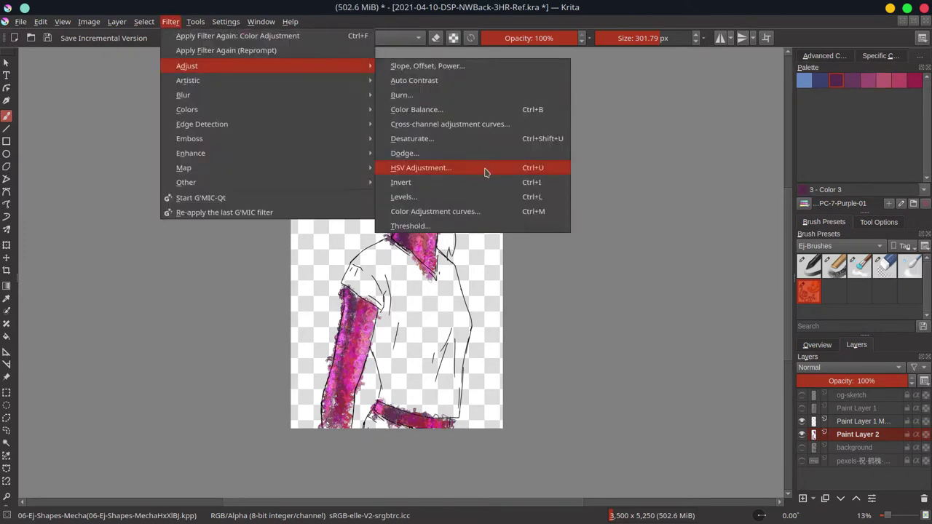
left_click(482, 169)
left_click_drag(782, 215, 762, 217)
left_click(854, 405)
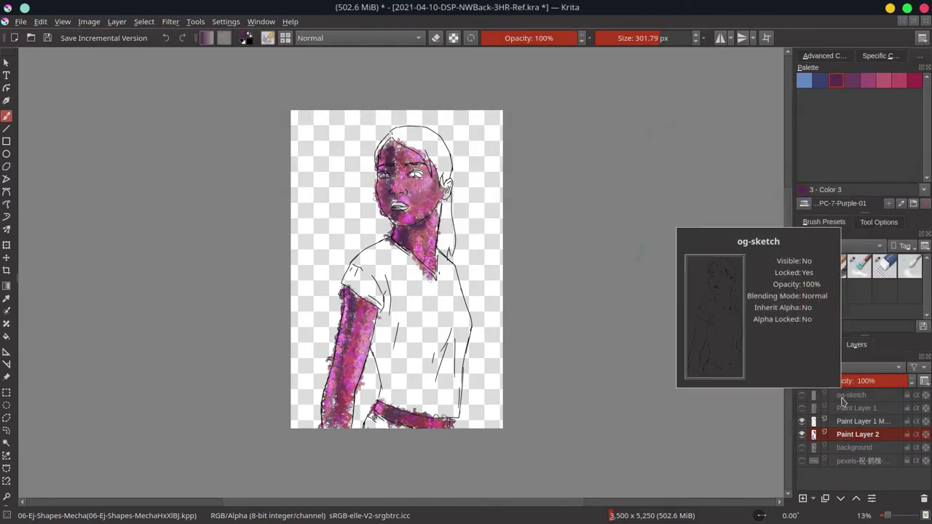
left_click(805, 203)
left_click(822, 289)
Step: Fill the shoulder, chest and lower shirt with dark teal strokes
left_click(804, 80)
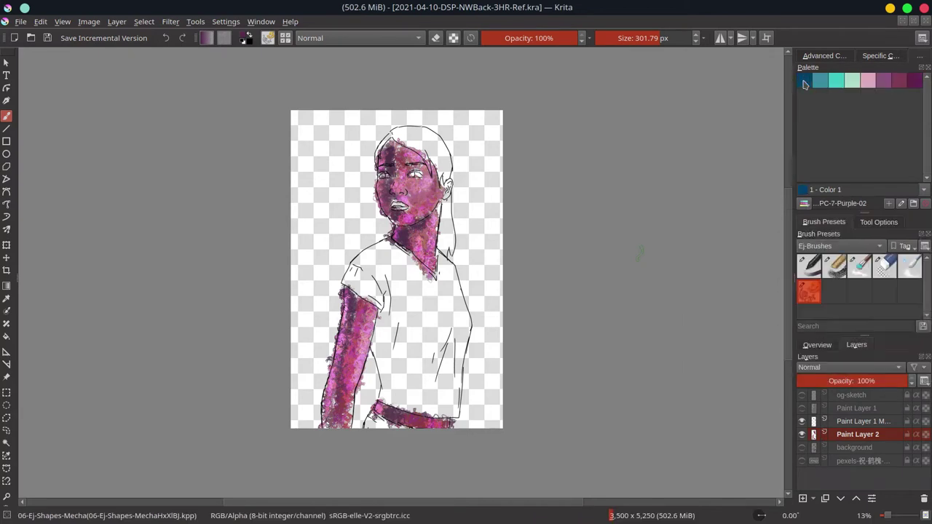
left_click_drag(350, 262, 389, 299)
left_click_drag(375, 251, 437, 339)
left_click_drag(346, 277, 404, 350)
left_click_drag(375, 306, 437, 411)
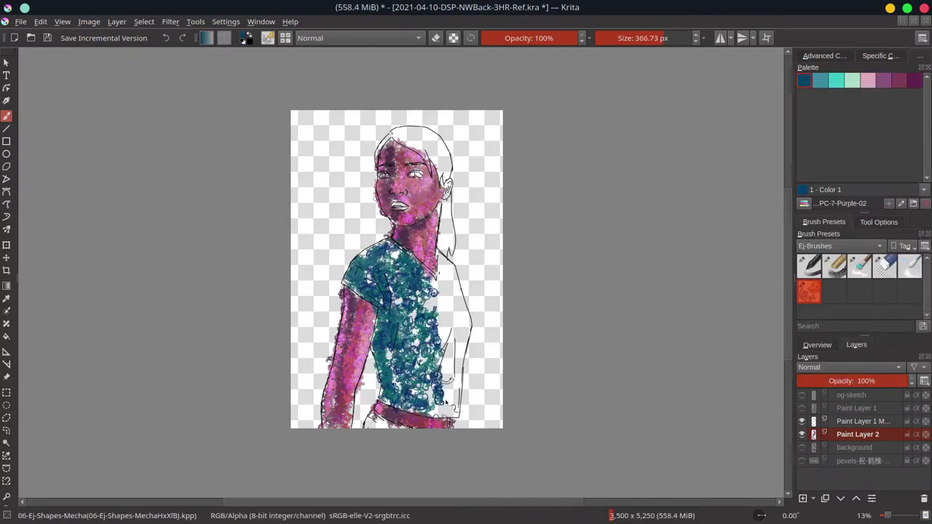
left_click_drag(429, 277, 448, 407)
left_click_drag(448, 262, 466, 397)
left_click_drag(408, 299, 455, 411)
left_click_drag(386, 371, 448, 411)
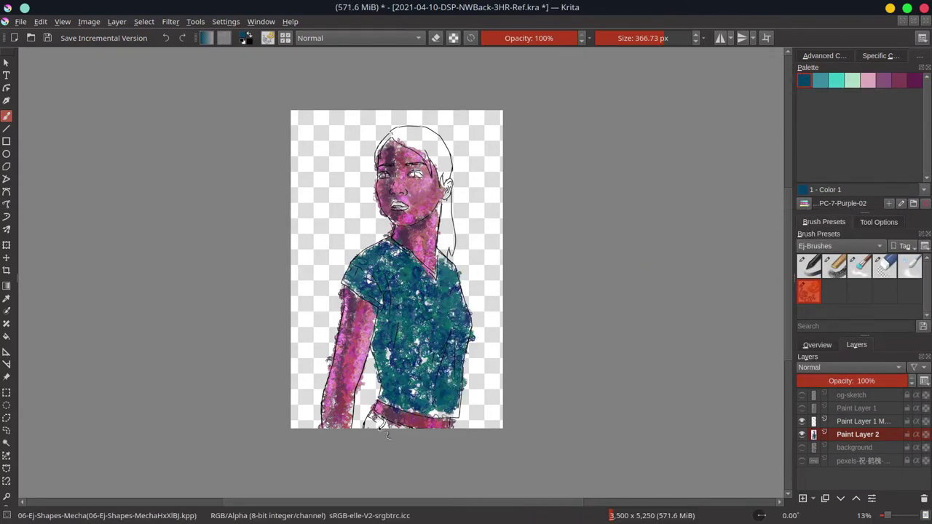
Step: Add light teal highlights to chest and shoulder, and dark blue shading to the lower shirt
left_click_drag(364, 415, 390, 429)
left_click(837, 80)
left_click_drag(401, 321, 444, 266)
mouse_move(451, 320)
left_mouse_down()
mouse_move(422, 258)
mouse_move(350, 290)
left_mouse_up()
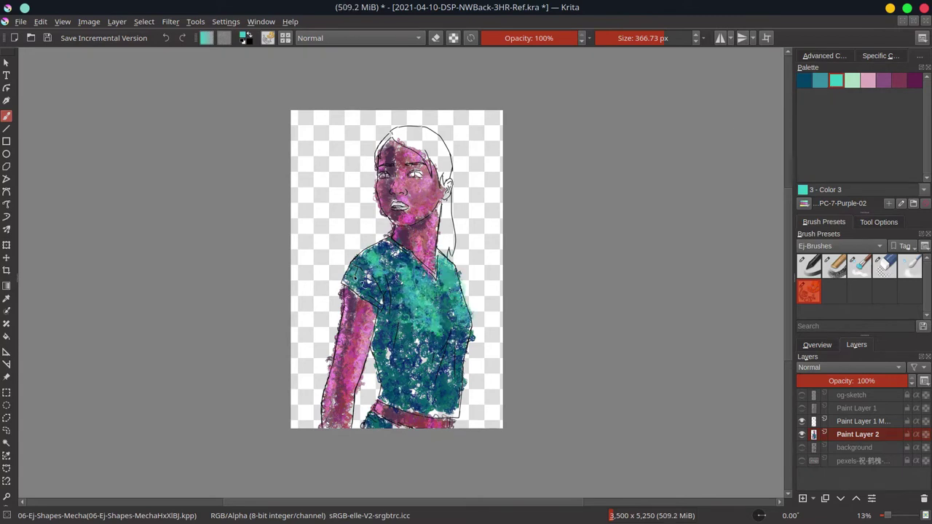
left_click_drag(368, 252, 346, 291)
left_click_drag(441, 393, 455, 300)
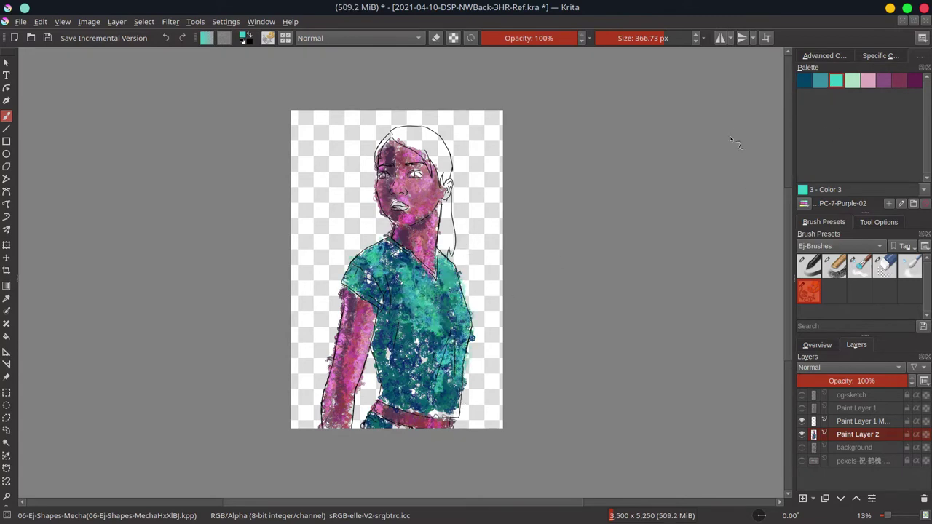
mouse_move(397, 324)
left_mouse_down()
mouse_move(364, 269)
mouse_move(393, 400)
left_mouse_up()
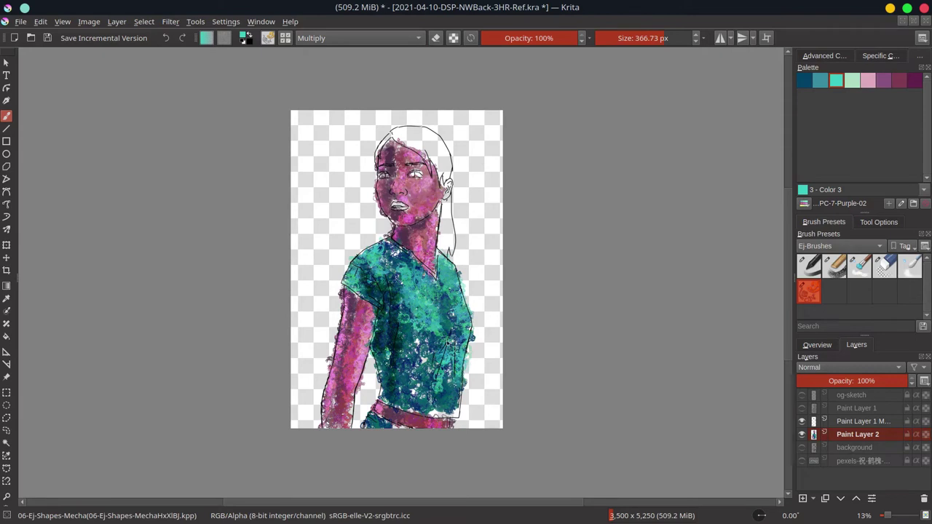
left_click_drag(437, 339, 417, 401)
left_click_drag(458, 335, 447, 386)
Step: Paint the hair dark purple, deepening it with Multiply blending
left_click(899, 80)
mouse_move(451, 138)
left_mouse_down()
mouse_move(426, 179)
mouse_move(393, 157)
left_mouse_up()
left_click_drag(408, 127, 445, 164)
left_click_drag(444, 204, 451, 258)
left_click(357, 38)
left_click(373, 69)
left_click_drag(445, 171, 464, 259)
Step: Return to normal blending with a smaller pink brush, add paint to the left arm, and save
left_click(915, 80)
left_click(357, 38)
left_click(311, 59)
left_click(357, 38)
left_click(313, 51)
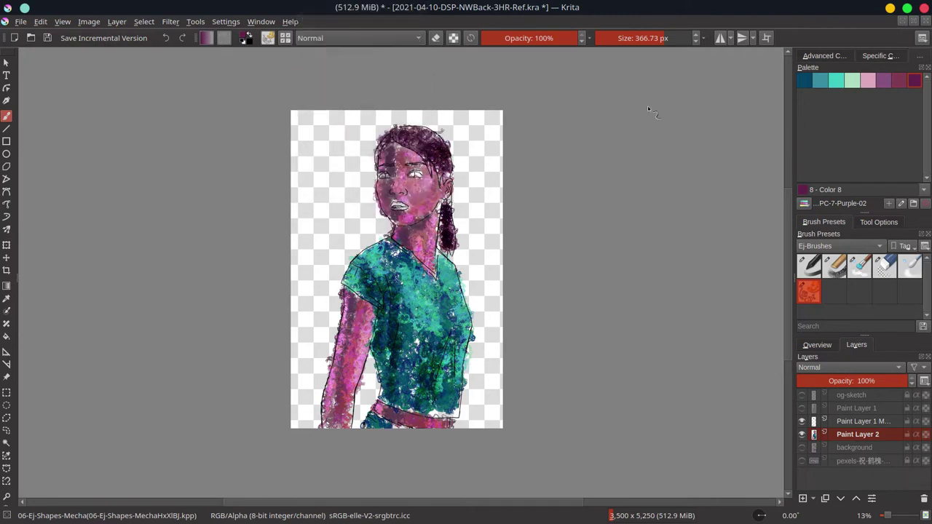
left_click(883, 80)
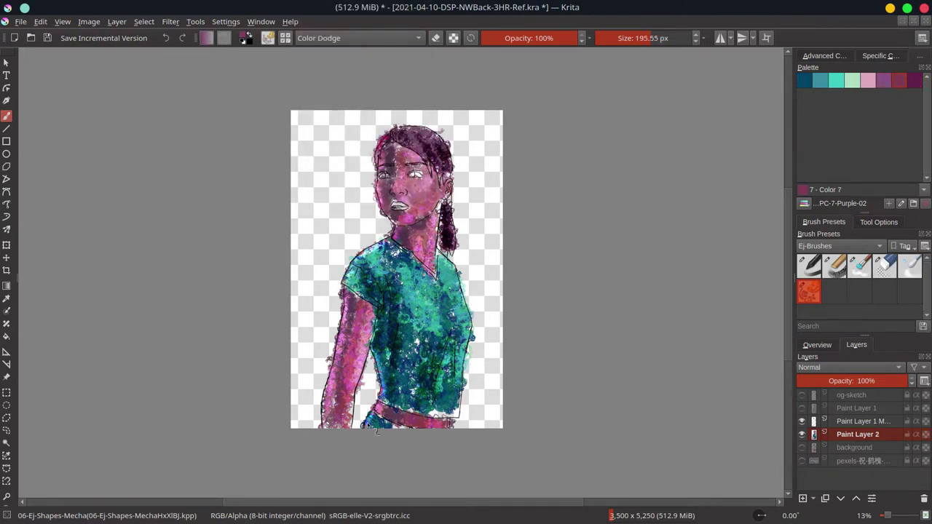
left_click_drag(346, 291, 324, 393)
key("ctrl+s")
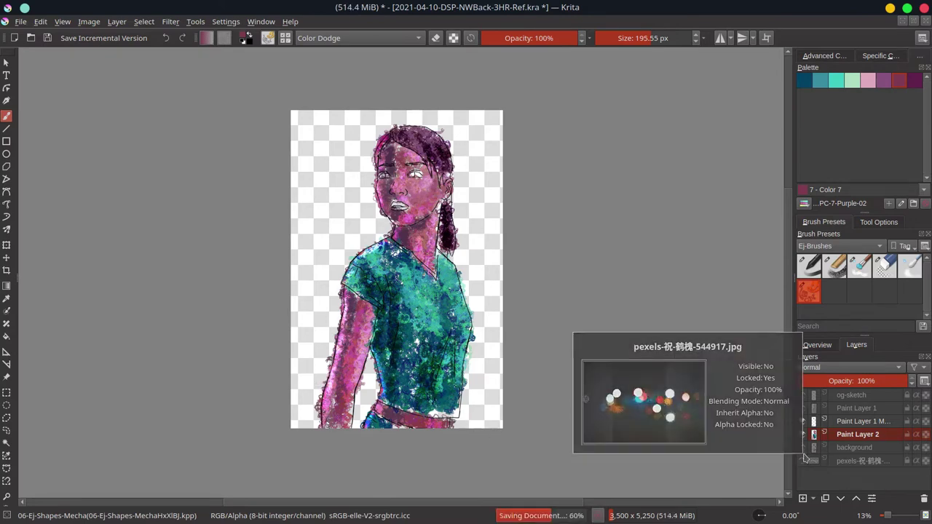
Step: Make the background layer visible, pick a darker magenta with a smaller brush, and save
left_click(801, 461)
left_click(825, 56)
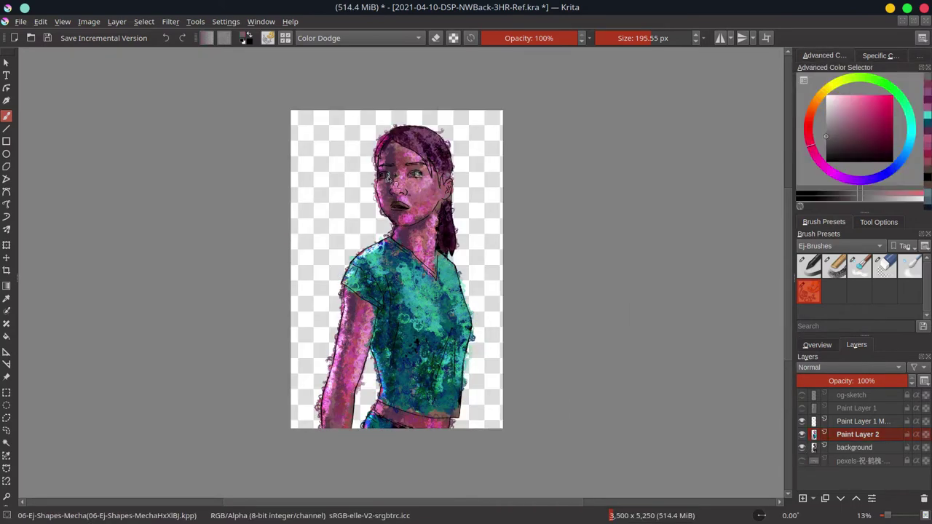
key("alt+shift+n")
left_click(404, 207, "ctrl")
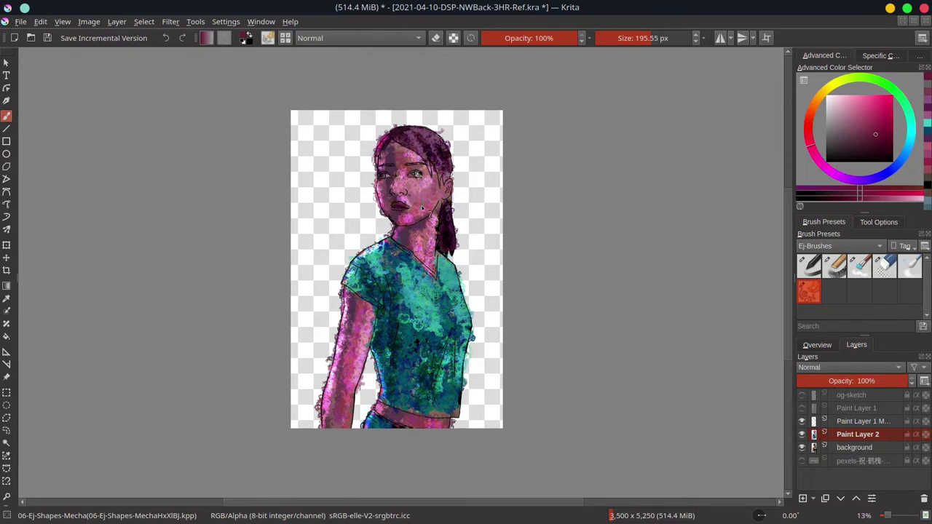
left_click(386, 181, "ctrl")
key("bracketleft")
key("bracketleft")
key("bracketleft")
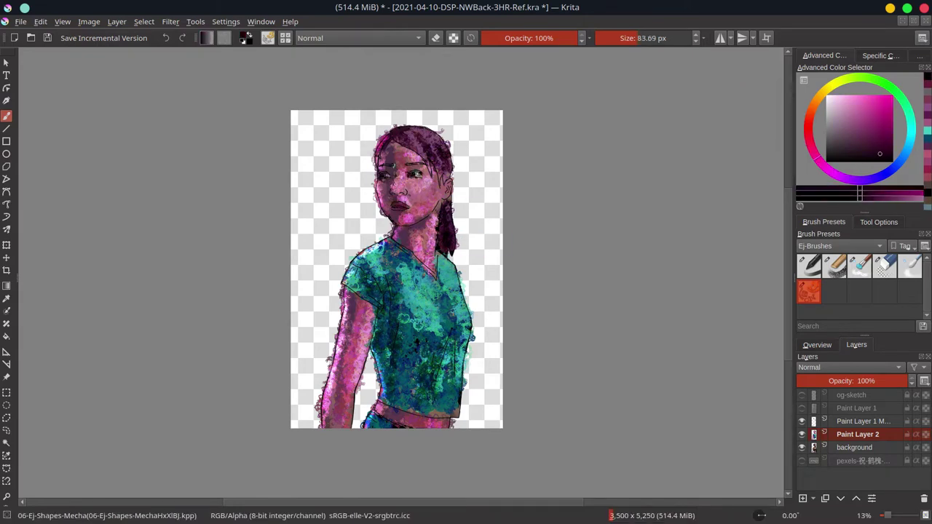
key("ctrl+s")
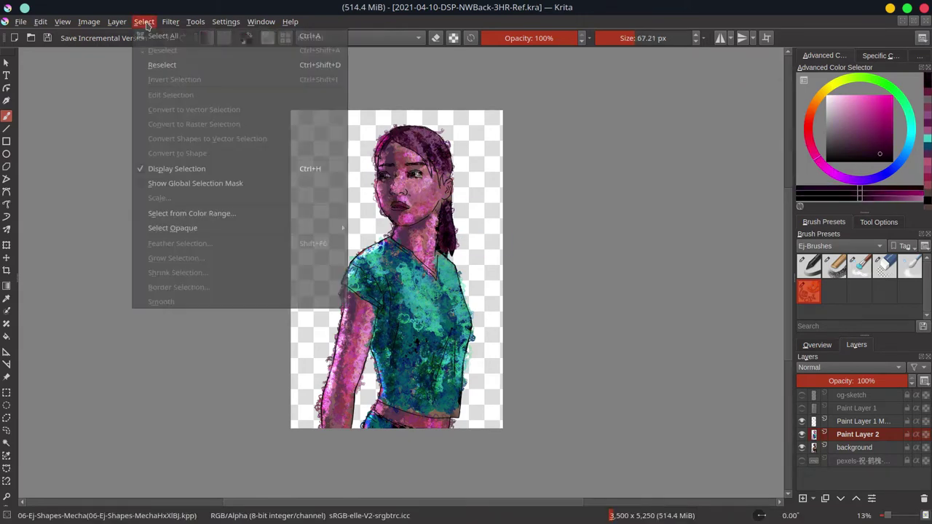
Step: Show the bokeh photo behind the figure, clear the selection, and choose the Chalk-Grainy brush
left_click(802, 461)
left_click(859, 421, "ctrl")
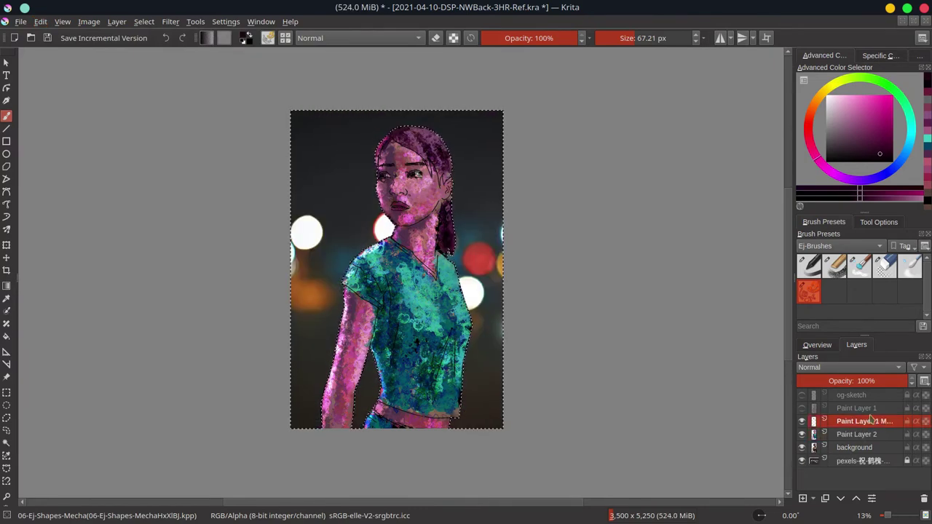
left_click(855, 447, "ctrl")
left_click(47, 38)
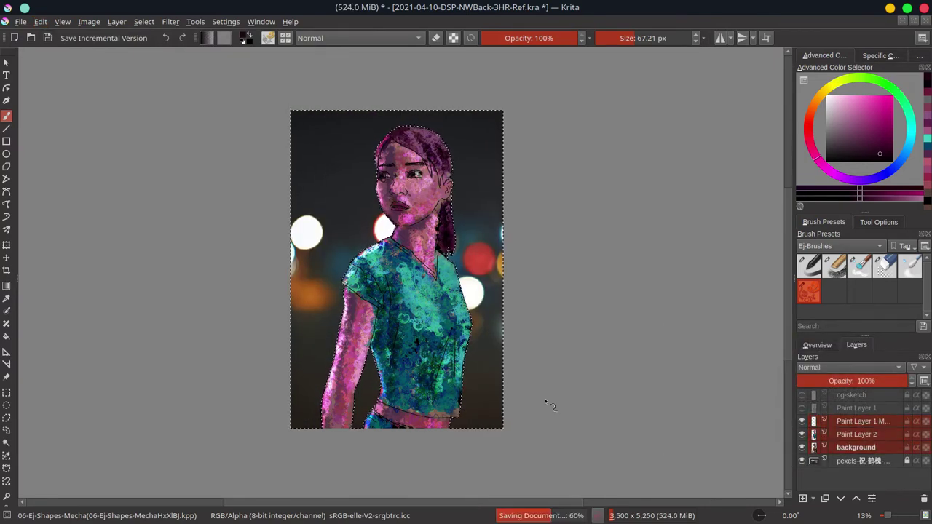
left_click(857, 434)
left_click(144, 22)
left_click(150, 48)
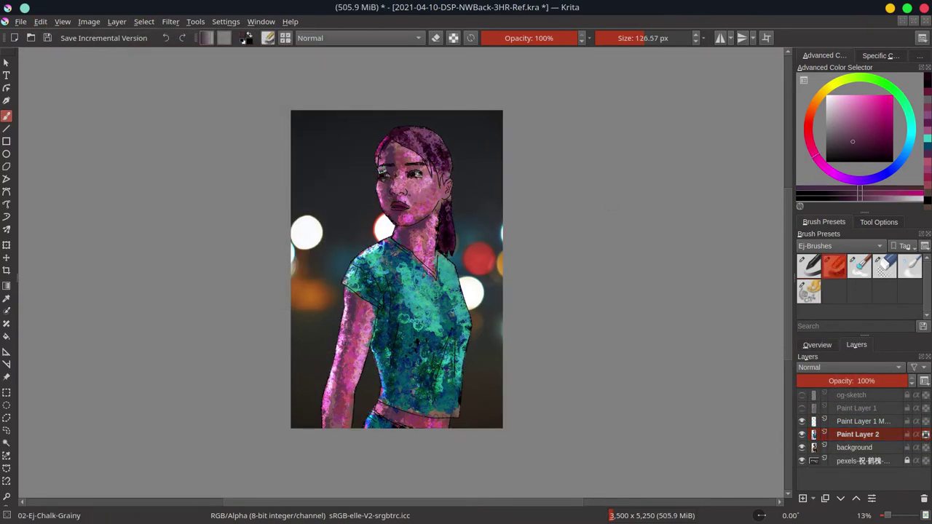
Step: Darken the left arm with muted crimson Multiply shading, then save
key("bracketleft")
left_click(417, 134, "ctrl")
left_click(356, 38)
left_click(321, 54)
key("bracketright")
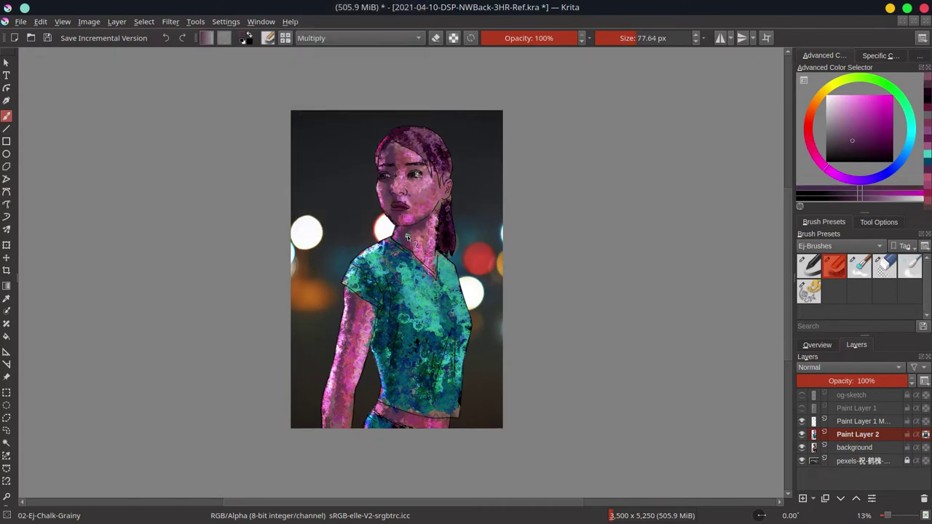
key("bracketright")
left_click(408, 231, "ctrl")
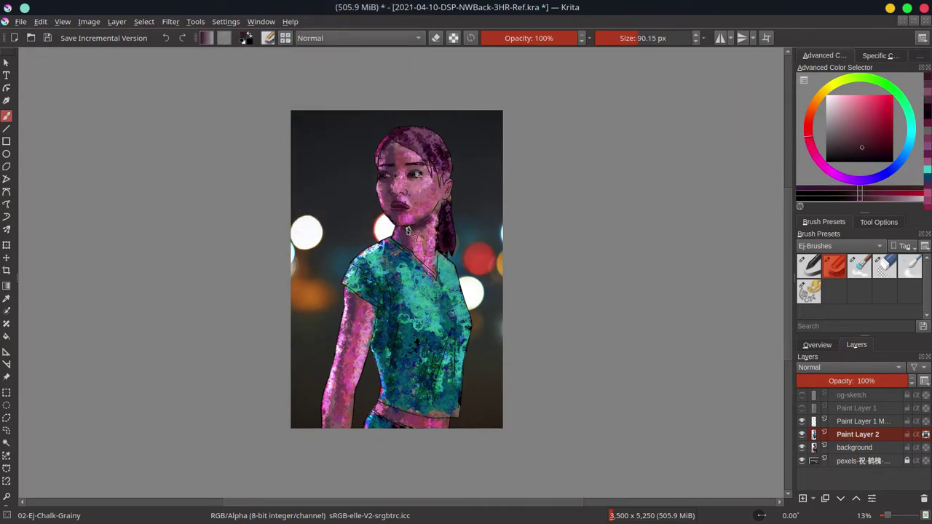
left_click(393, 175, "ctrl")
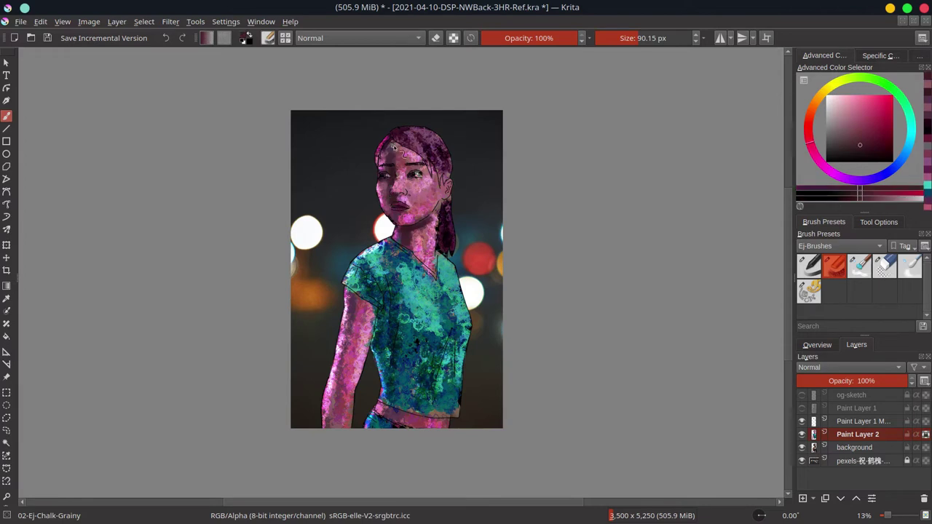
left_click_drag(357, 291, 338, 382)
left_click(329, 422, "ctrl")
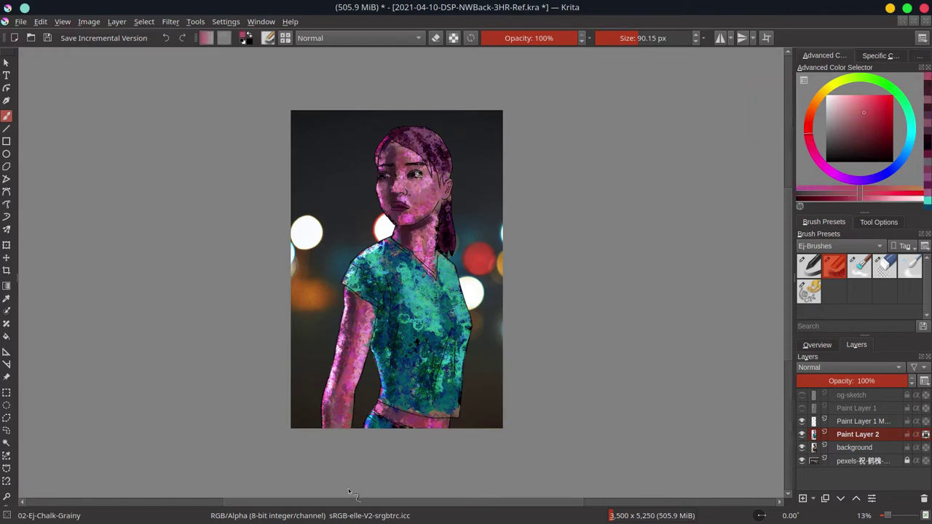
key("ctrl+s")
Step: Merge Paint Layer 2 down with Ctrl+E and save
left_click(354, 321, "ctrl")
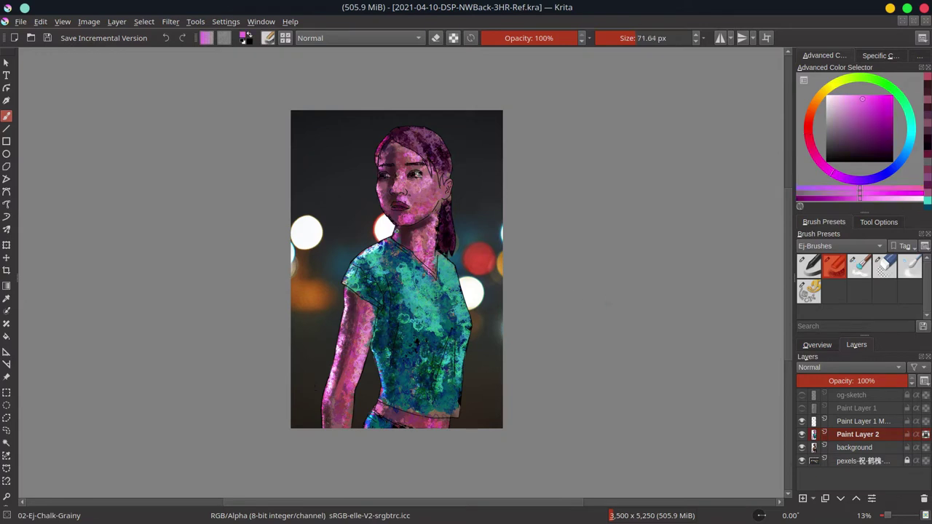
key("ctrl+e")
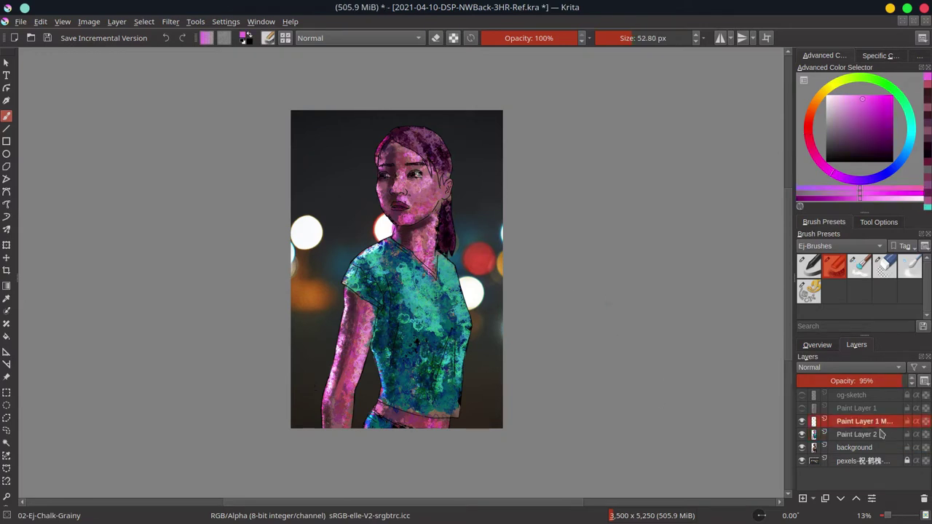
key("ctrl+s")
key("slash")
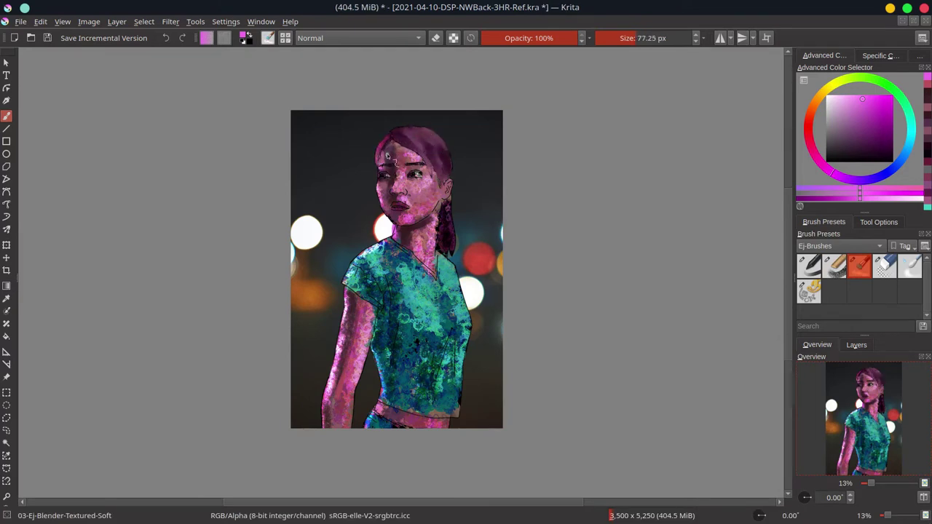
Step: Sample dark and reddish tones and smooth the hair strand beside the face with the soft blender
left_click_drag(386, 160, 418, 158)
key("slash")
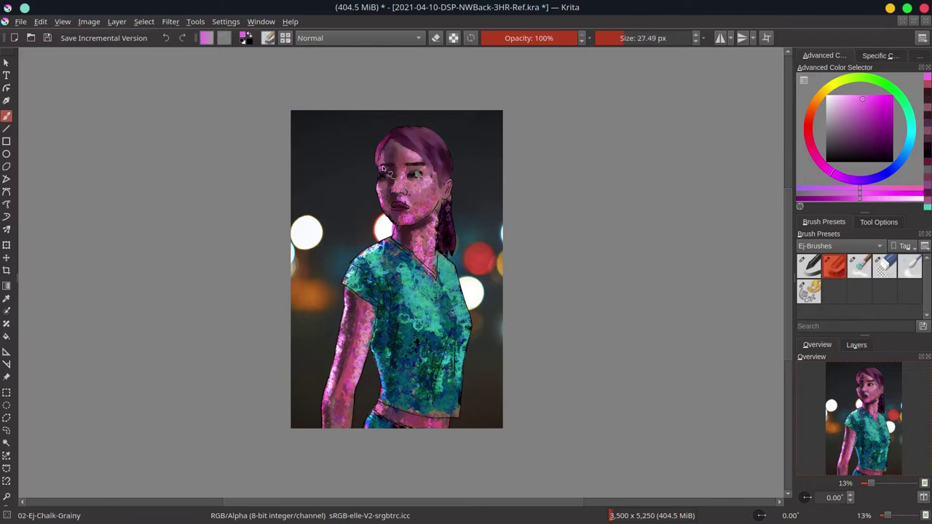
left_click(402, 198, "ctrl")
key("slash")
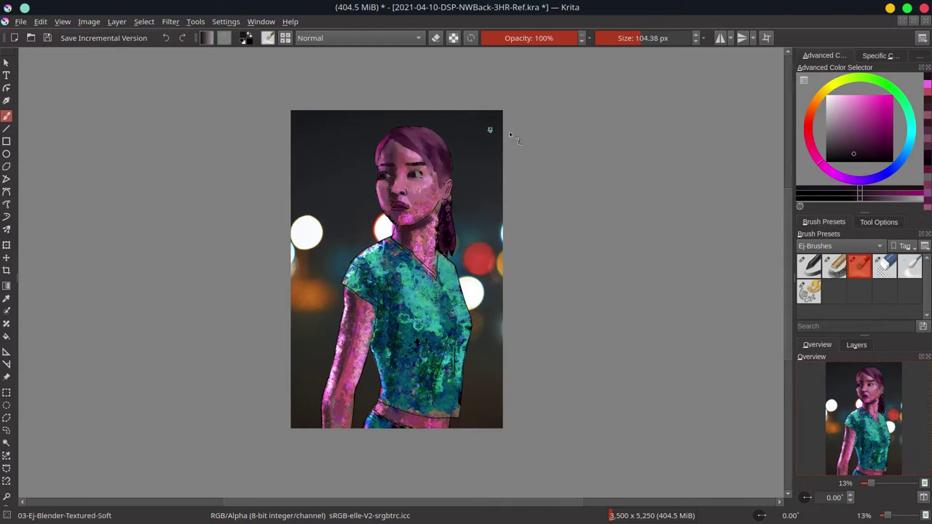
key("slash")
left_click(396, 204, "ctrl")
key("slash")
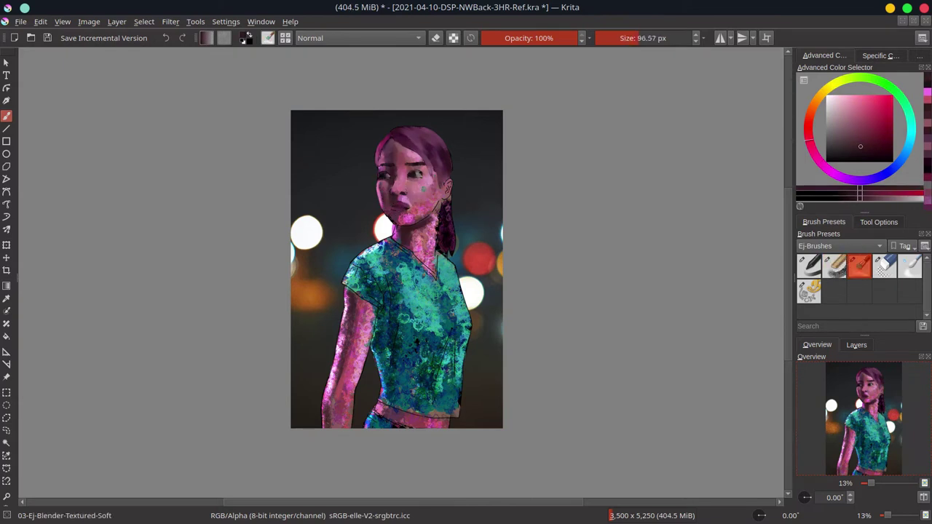
key("bracketright")
key("bracketright")
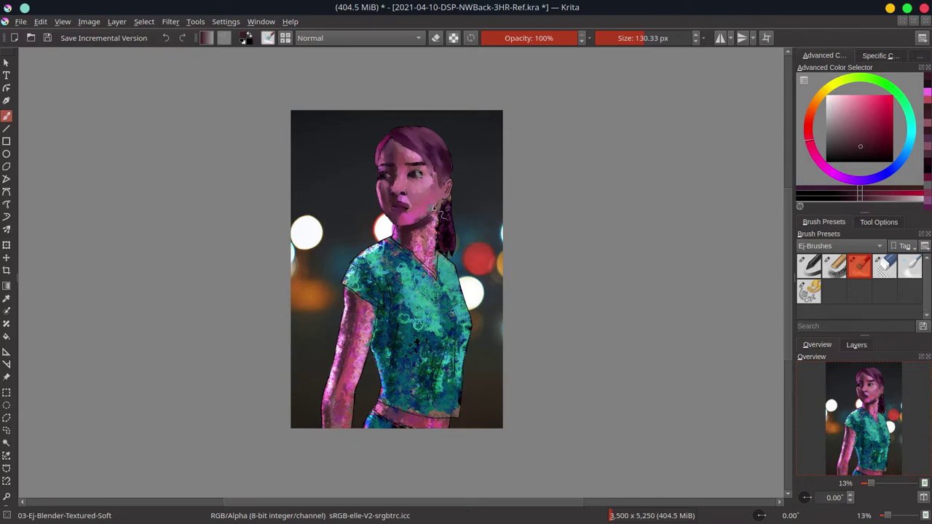
key("slash")
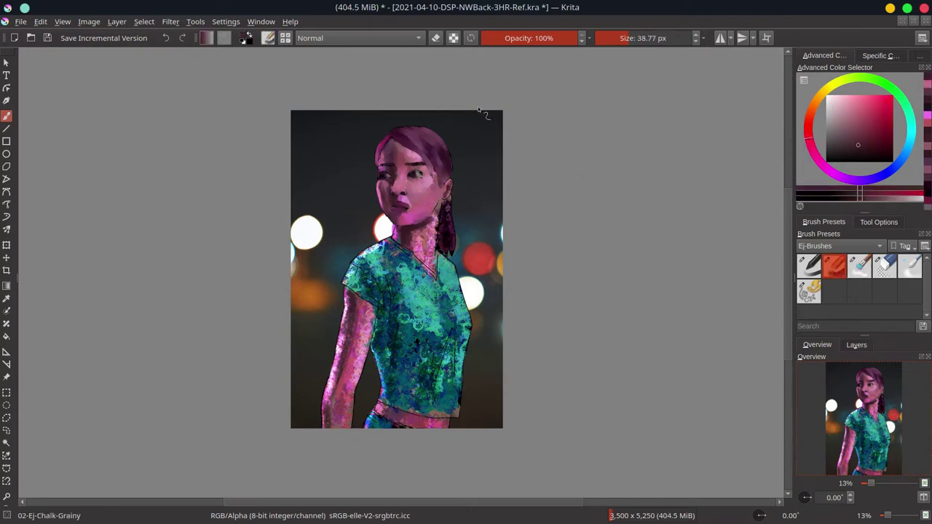
key("slash")
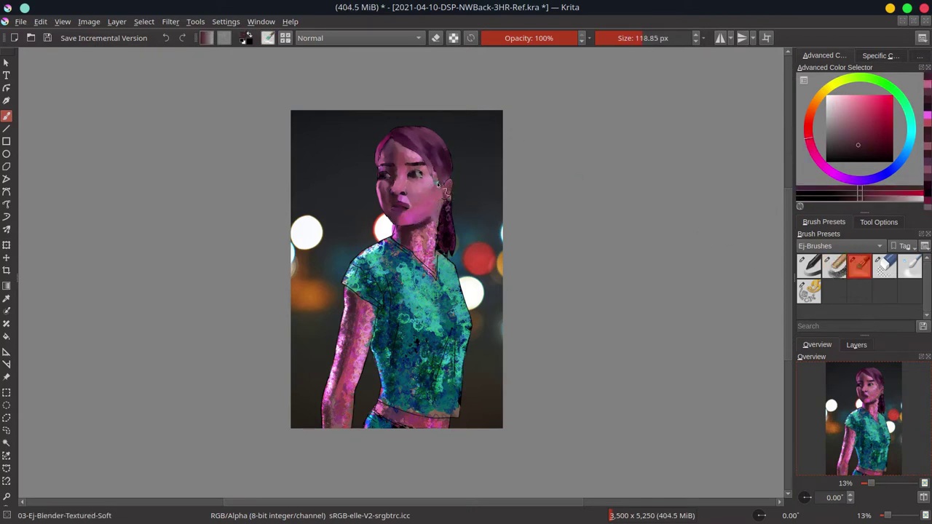
left_click_drag(442, 188, 447, 168)
Step: Blend the right side of the teal shirt with a larger brush and save
key("bracketright")
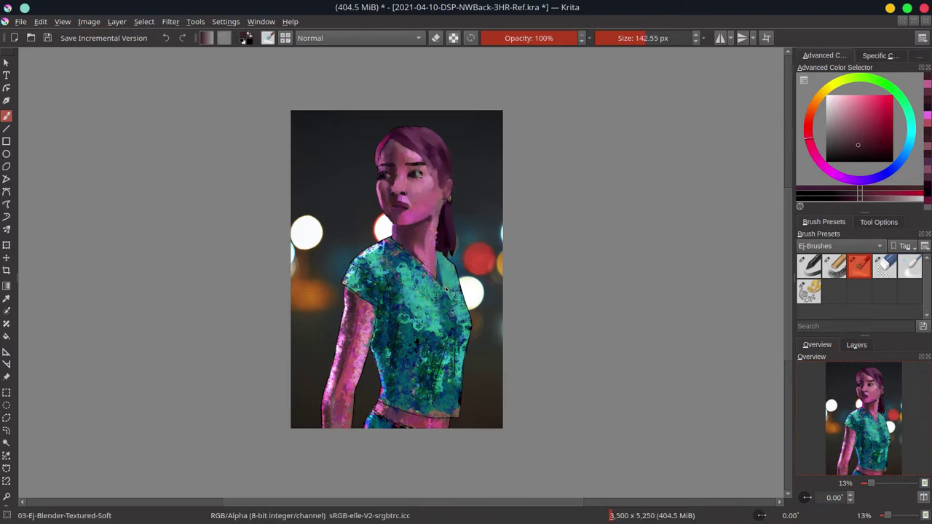
key("bracketright")
left_click_drag(466, 324, 459, 285)
key("bracketright")
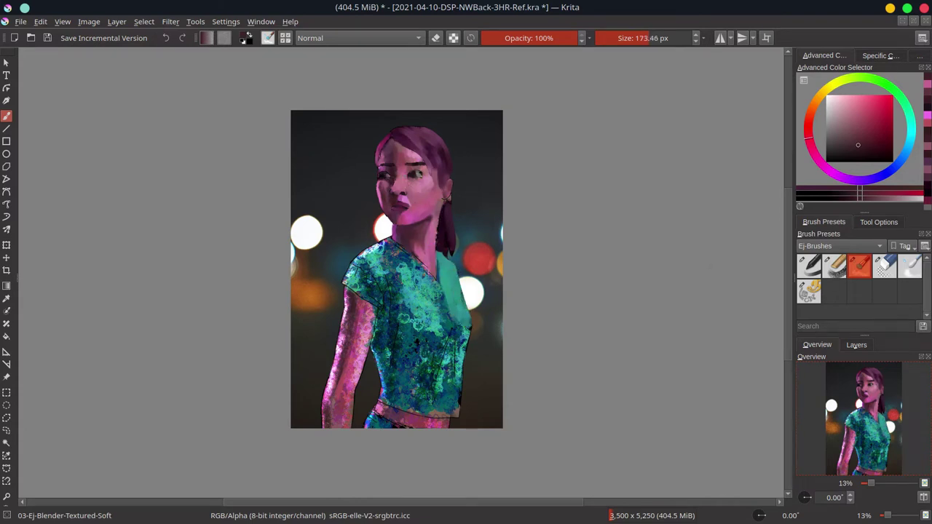
left_click(47, 38)
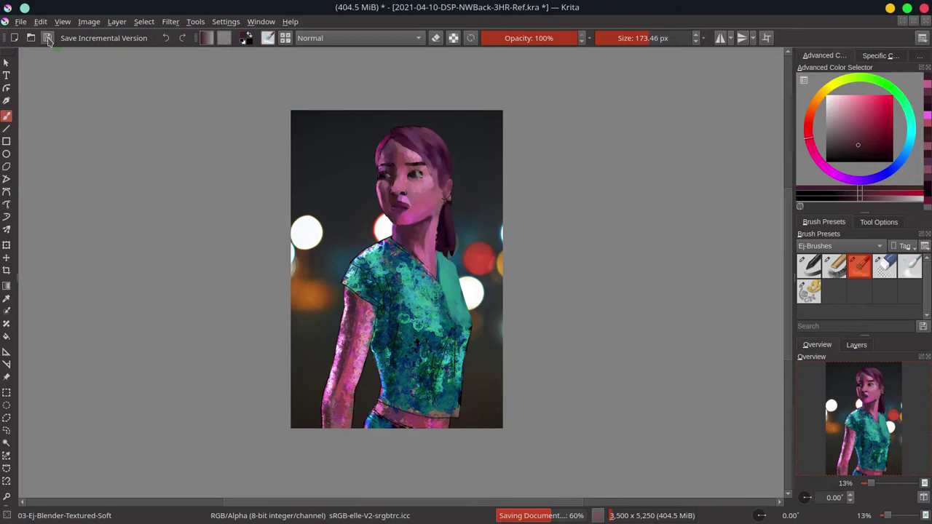
Step: Repaint the left sleeve in lighter teal and smooth the shirt area
key("bracketleft")
key("bracketleft")
mouse_move(379, 248)
left_mouse_down()
mouse_move(348, 290)
mouse_move(375, 299)
mouse_move(419, 284)
left_mouse_up()
key("bracketright")
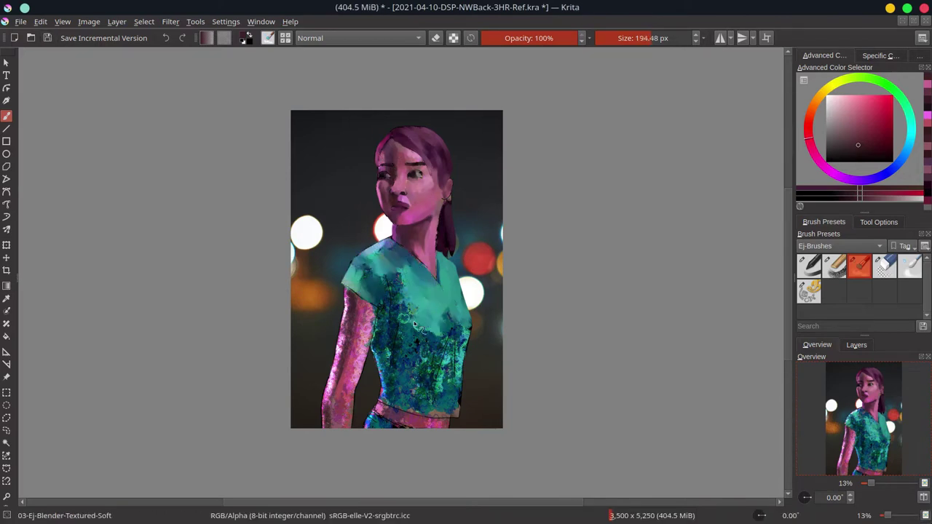
left_click_drag(413, 324, 386, 295)
Step: Shade the shirt chest with darker teal and blue using Chalk-Grainy in Multiply mode
key("slash")
left_click(361, 38)
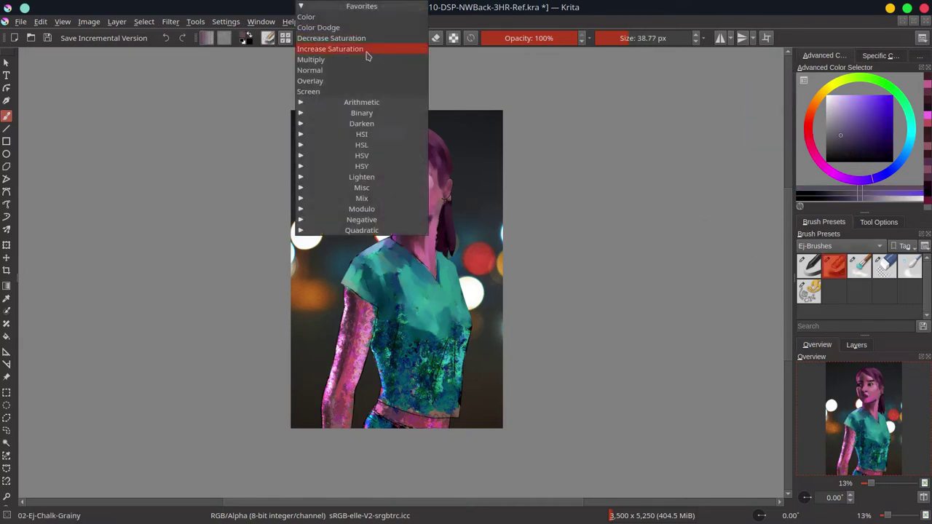
left_click(364, 60)
key("bracketright")
key("bracketright")
key("bracketright")
left_click_drag(389, 290, 391, 375)
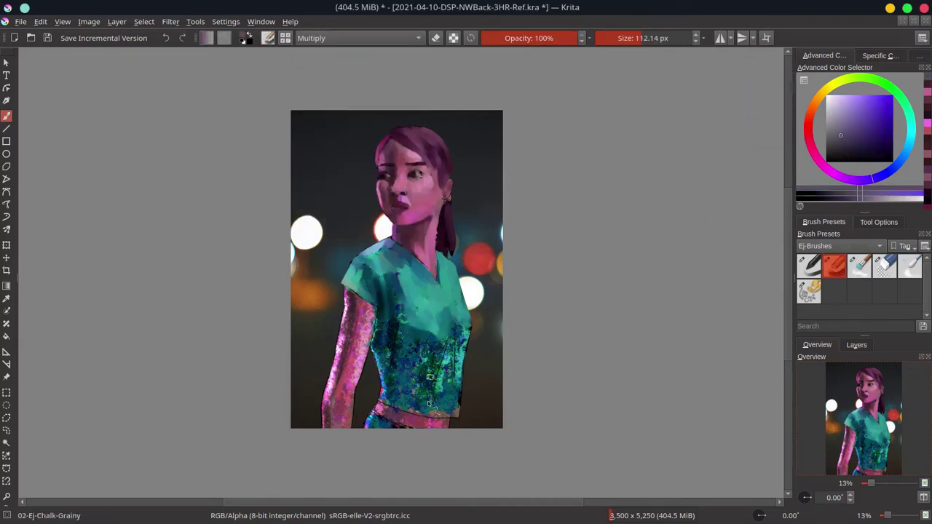
left_click_drag(437, 343, 405, 394)
left_click_drag(394, 299, 448, 375)
Step: Blend the lower shirt and hem smooth teal with the soft blender, then save
key("slash")
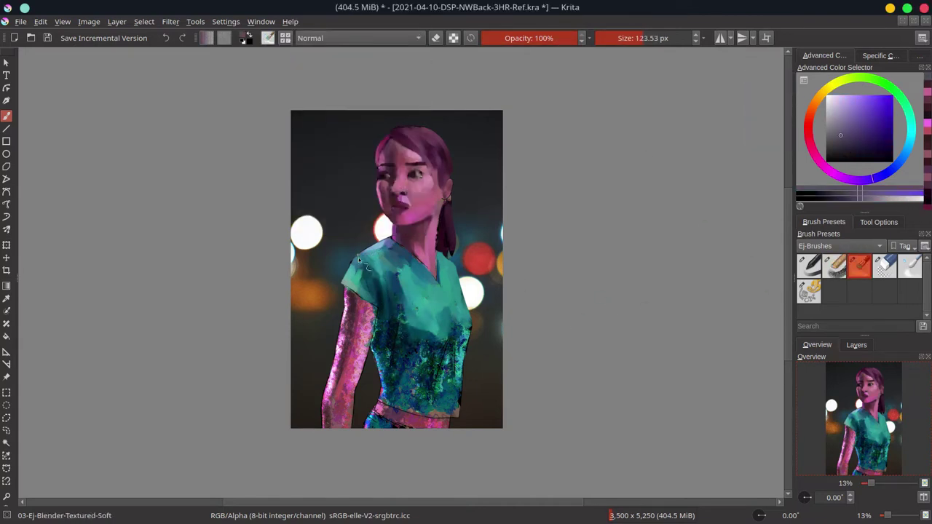
mouse_move(399, 309)
left_mouse_down()
mouse_move(377, 348)
mouse_move(399, 386)
left_mouse_up()
key("bracketright")
key("bracketright")
key("bracketright")
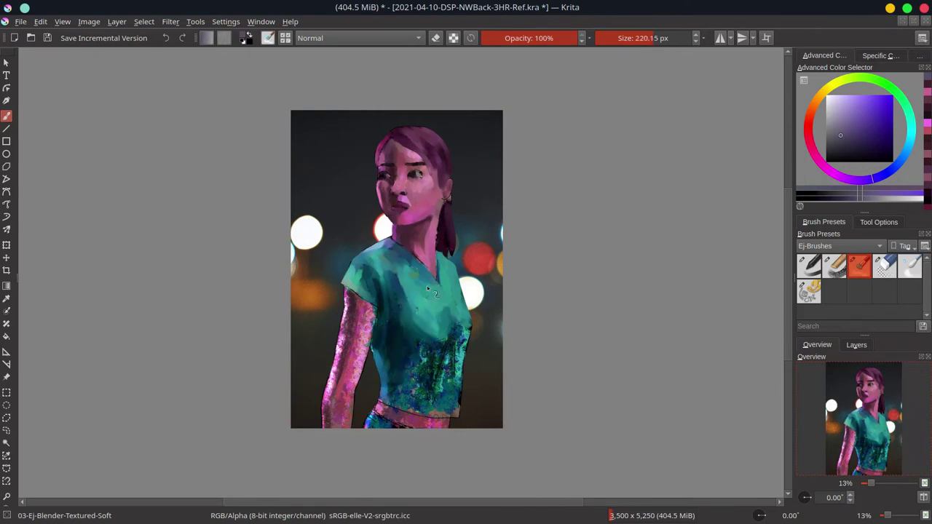
mouse_move(419, 324)
left_mouse_down()
mouse_move(452, 337)
mouse_move(441, 411)
mouse_move(391, 364)
mouse_move(404, 306)
left_mouse_up()
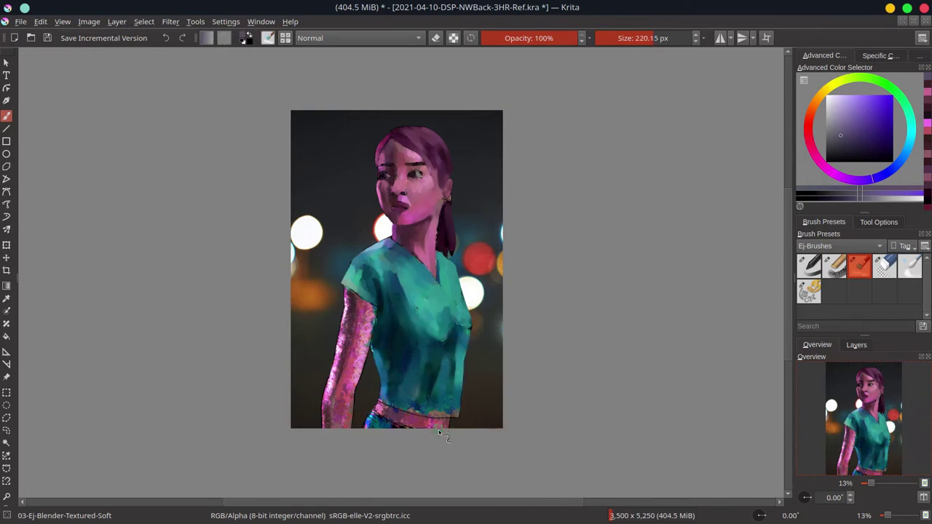
left_click_drag(436, 345, 450, 336)
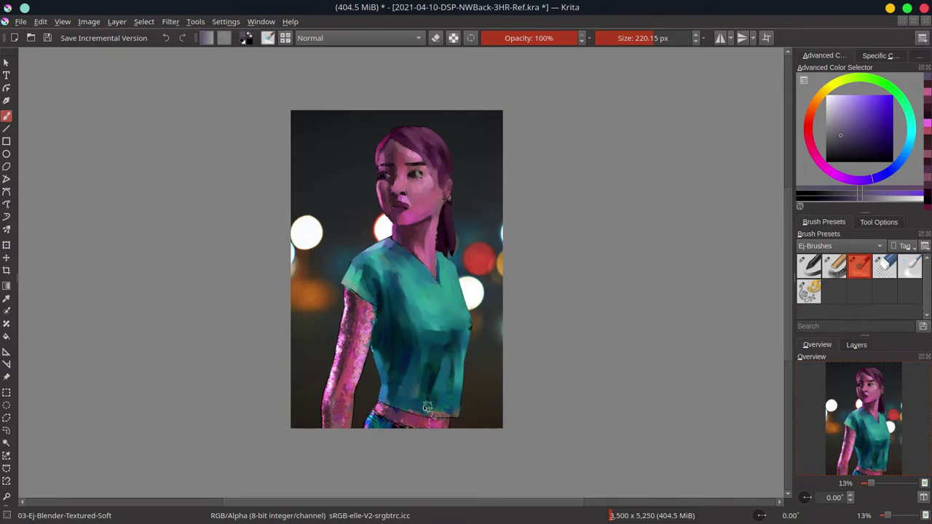
left_click_drag(417, 423, 444, 408)
key("bracketleft")
key("bracketleft")
key("bracketleft")
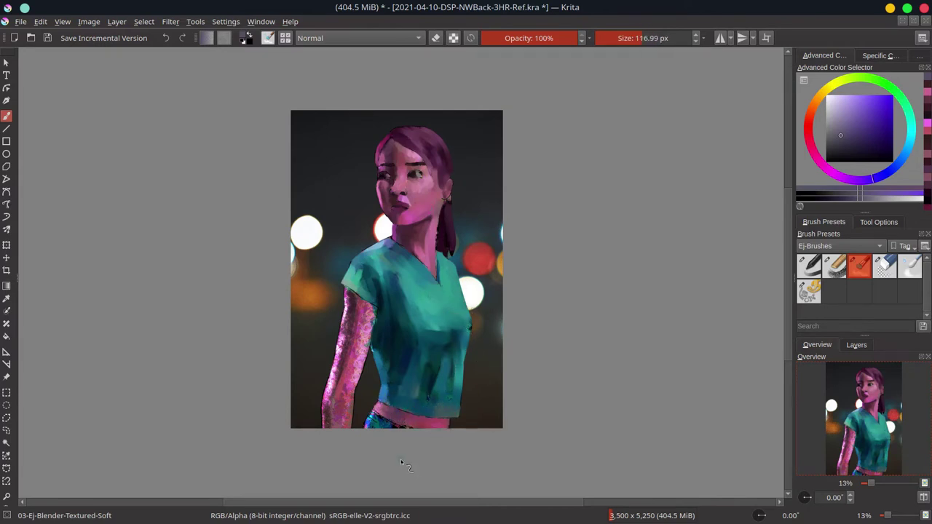
key("bracketright")
key("ctrl+s")
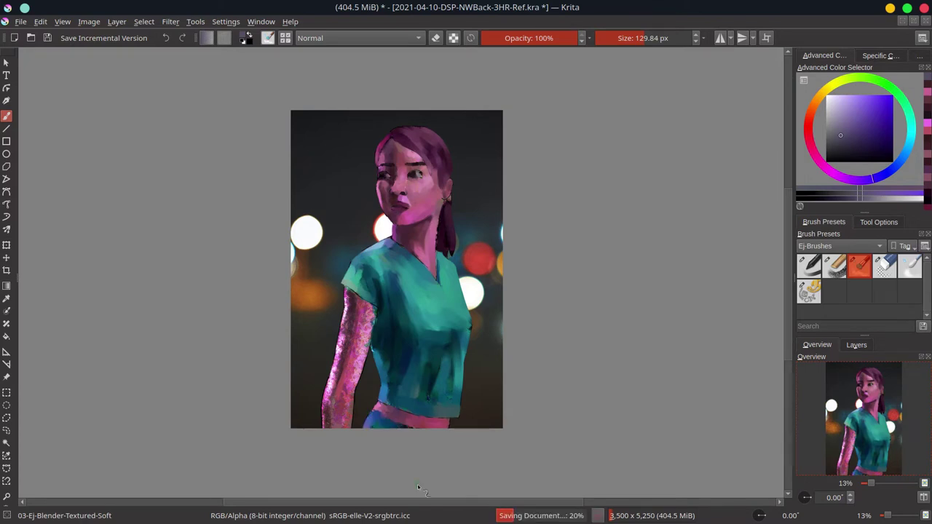
Step: Check the mirrored view, repaint the patterned arm smooth pink, save, and select the bokeh photo layer
left_click(925, 497)
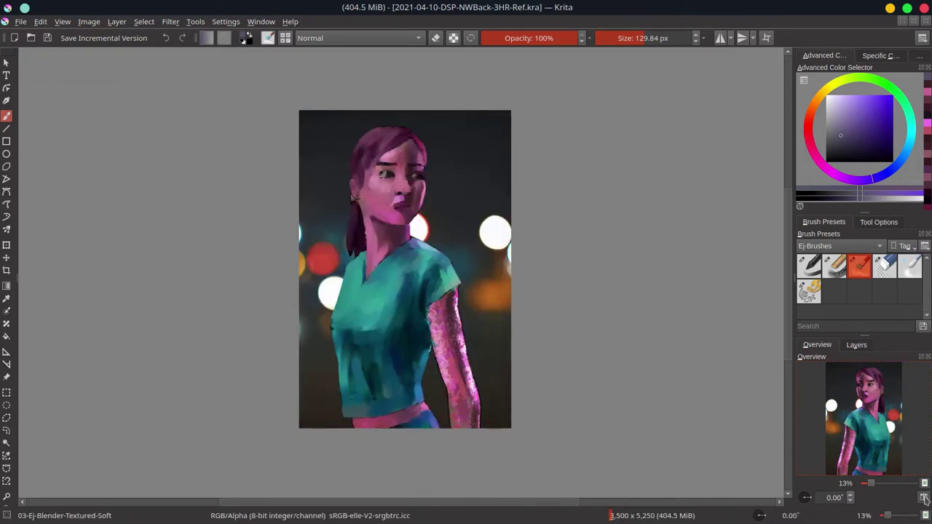
left_click(924, 497)
key("bracketleft")
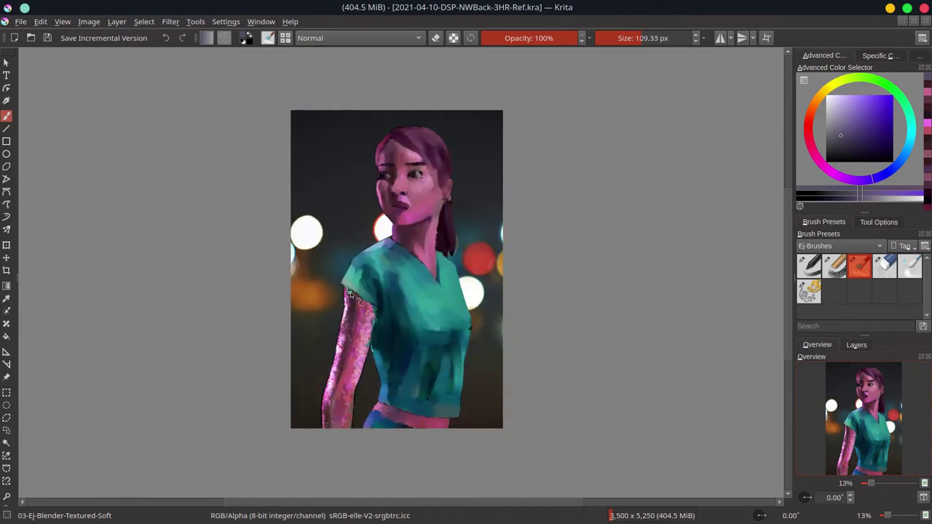
mouse_move(353, 290)
left_mouse_down()
mouse_move(339, 374)
mouse_move(357, 295)
mouse_move(348, 364)
left_mouse_up()
key("bracketright")
key("bracketright")
key("bracketright")
left_click_drag(357, 327, 334, 422)
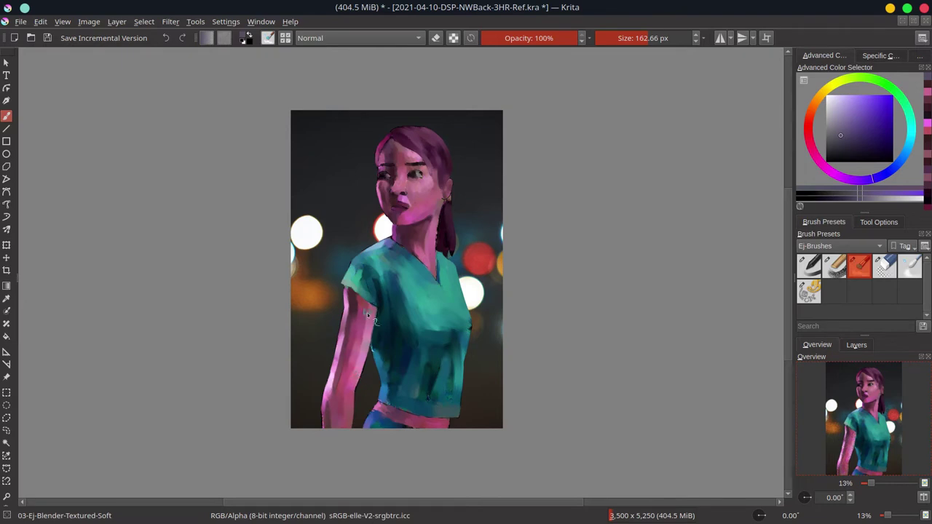
left_click_drag(371, 314, 370, 344)
left_click(47, 38)
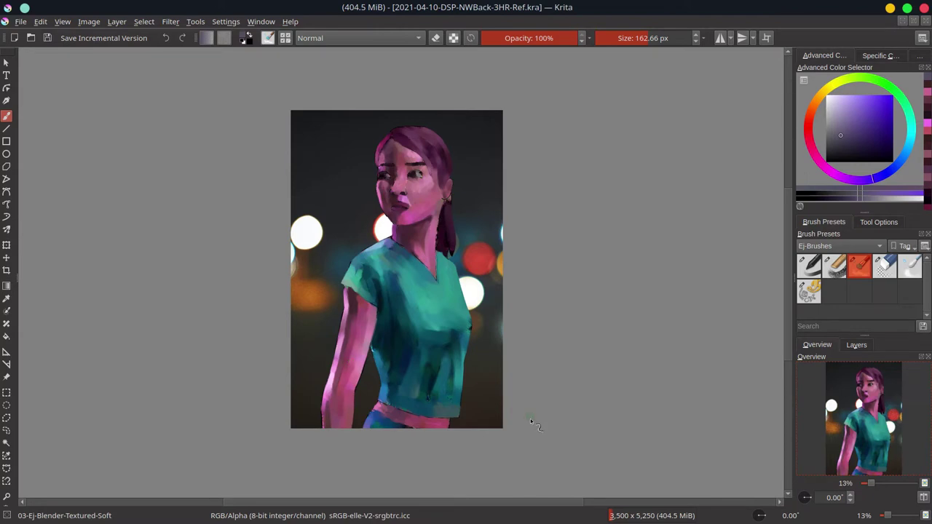
left_click(856, 345)
left_click(863, 435)
Step: Nudge the bokeh photo layer slightly right, confirm a transform, and reselect the background paint layer
key("t")
left_click_drag(300, 322, 308, 323)
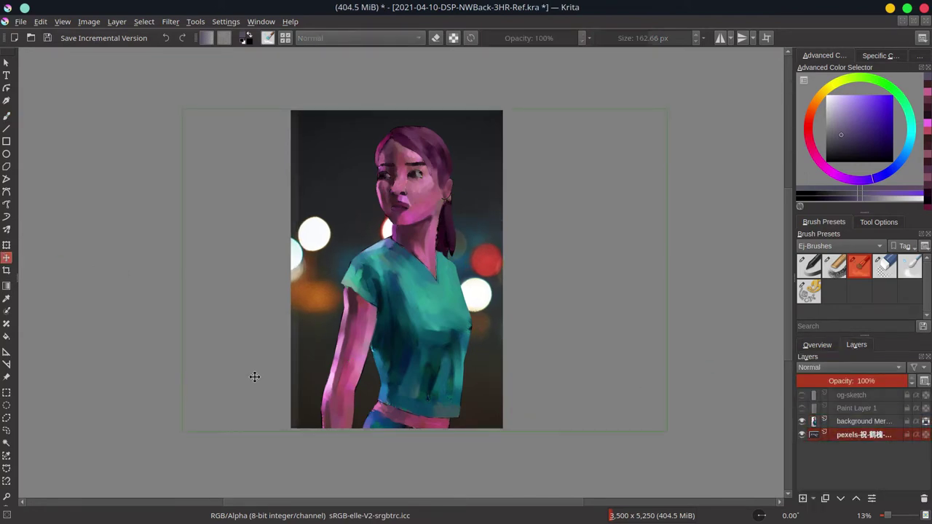
key("ctrl+t")
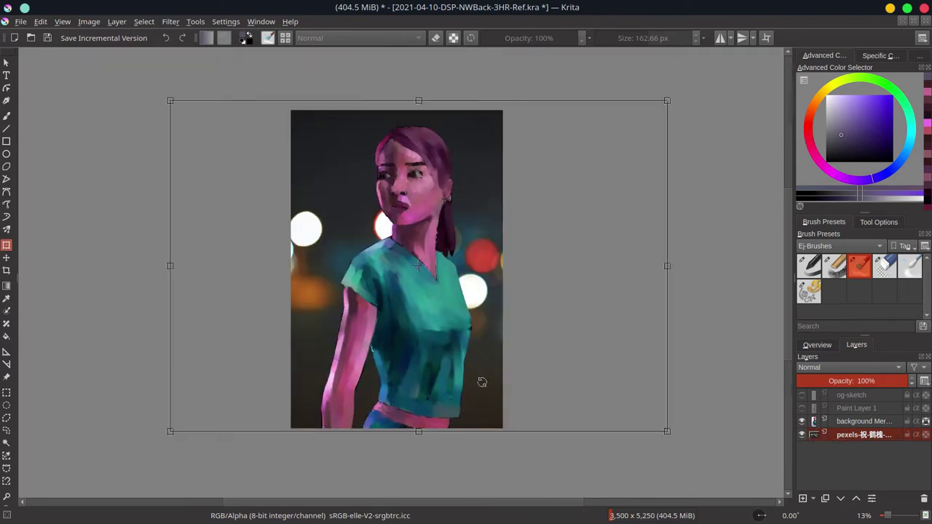
key("Return")
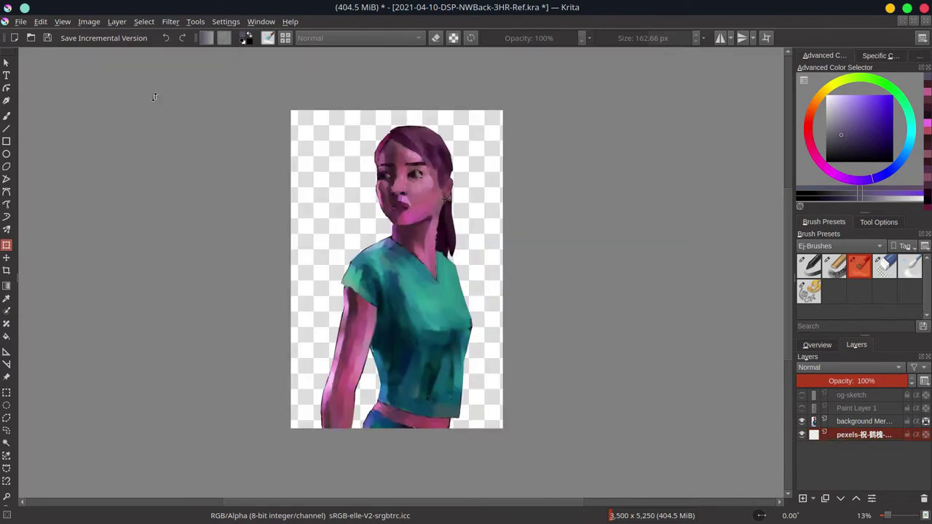
left_click(823, 346)
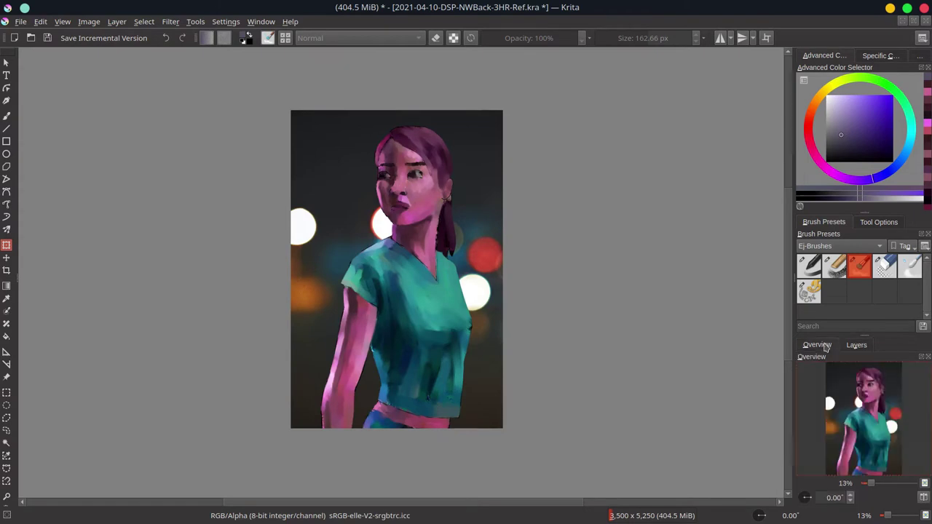
left_click(856, 344)
left_click(865, 421)
Step: Switch to the 01-Ej-Basic-Round brush, zoom in and resize it for the hair
key("/")
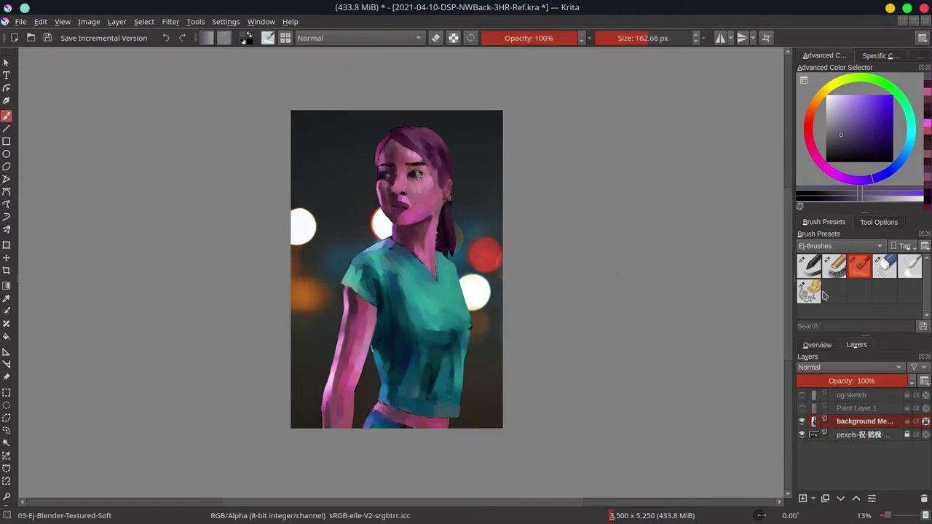
key("/")
key("F5")
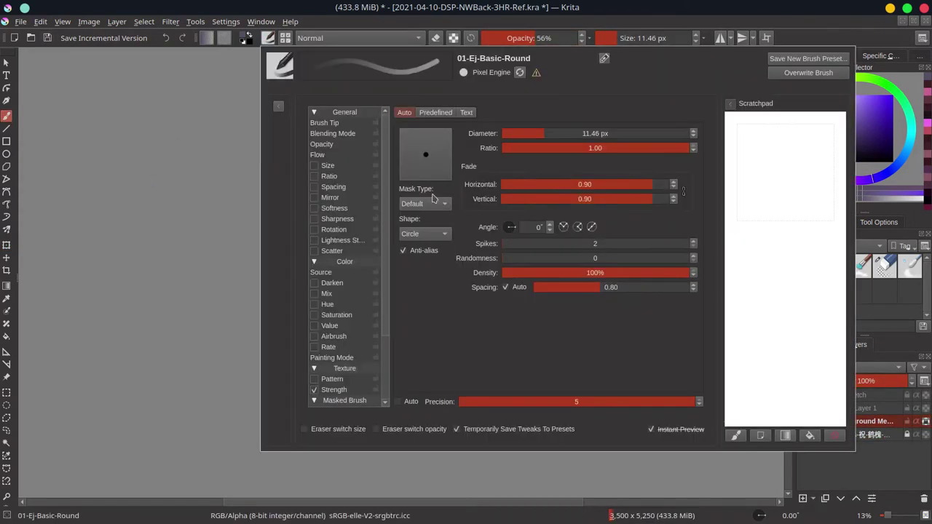
key("F5")
key("]")
key("]")
key("]")
scroll(448, 125, "up", 4, "ctrl")
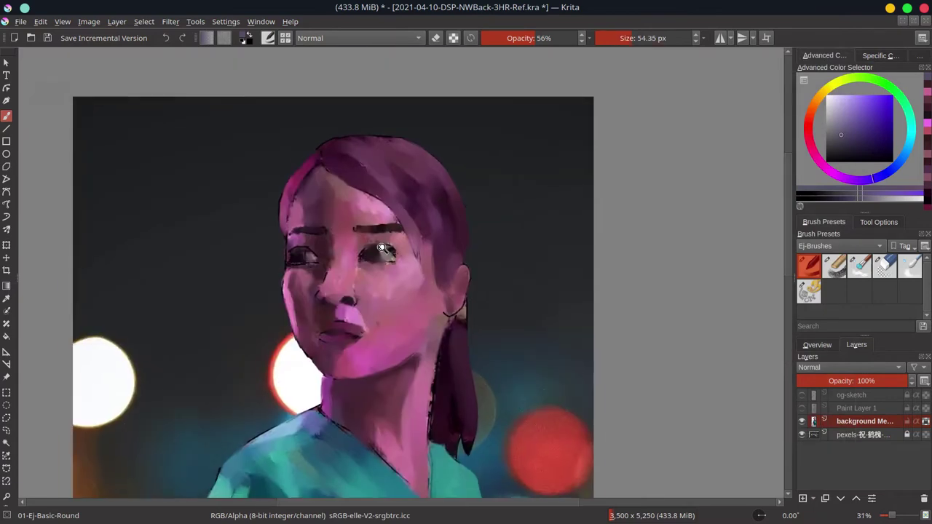
key("bracketleft")
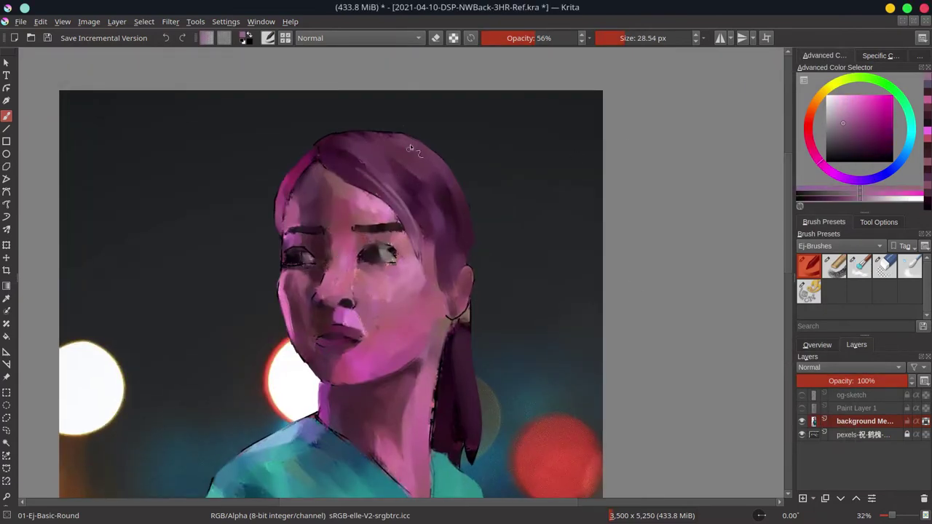
Step: Paint dark purple strokes over the hair crown, both sides and left edge
left_click(466, 226, "ctrl")
left_click_drag(329, 158, 419, 252)
left_click_drag(397, 202, 426, 267)
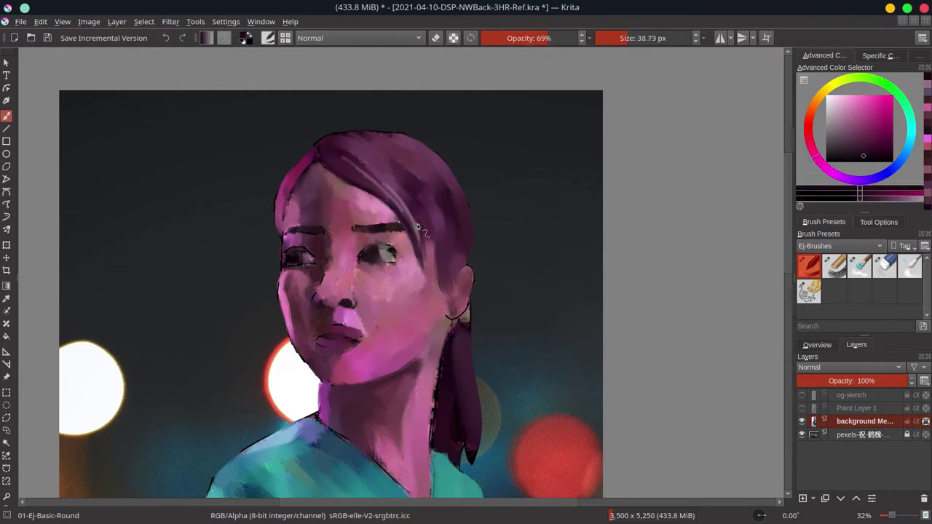
left_click_drag(424, 220, 437, 299)
left_click_drag(282, 233, 294, 185)
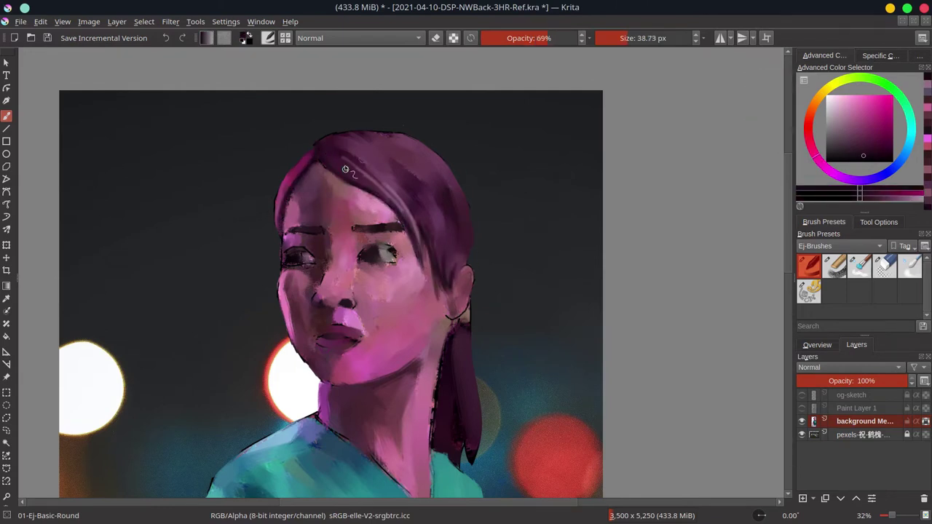
left_click_drag(331, 155, 401, 186)
left_click_drag(373, 157, 433, 225)
mouse_move(353, 145)
left_mouse_down()
mouse_move(409, 188)
mouse_move(448, 263)
mouse_move(402, 157)
mouse_move(450, 213)
left_mouse_up()
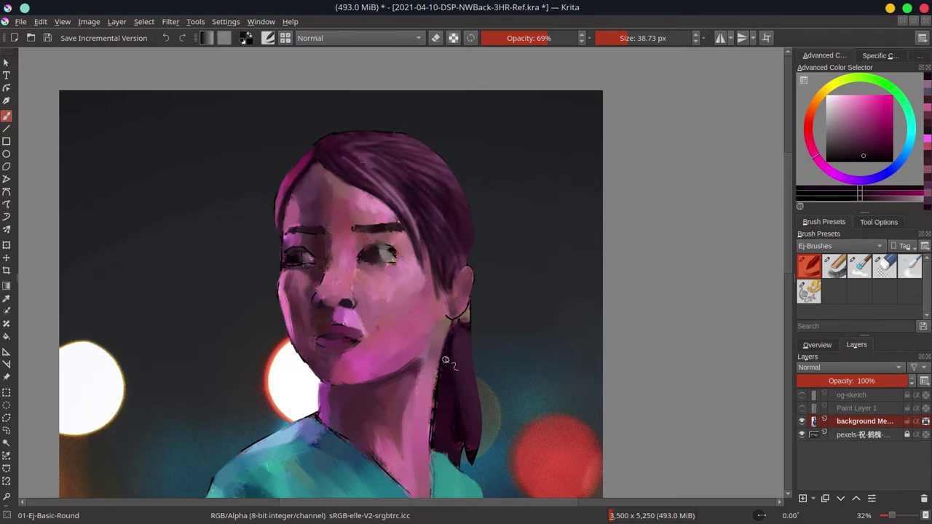
Step: Darken the ponytail strands with long downward strokes, then sample a deeper hair purple
left_click_drag(458, 321, 461, 390)
left_click_drag(466, 310, 470, 393)
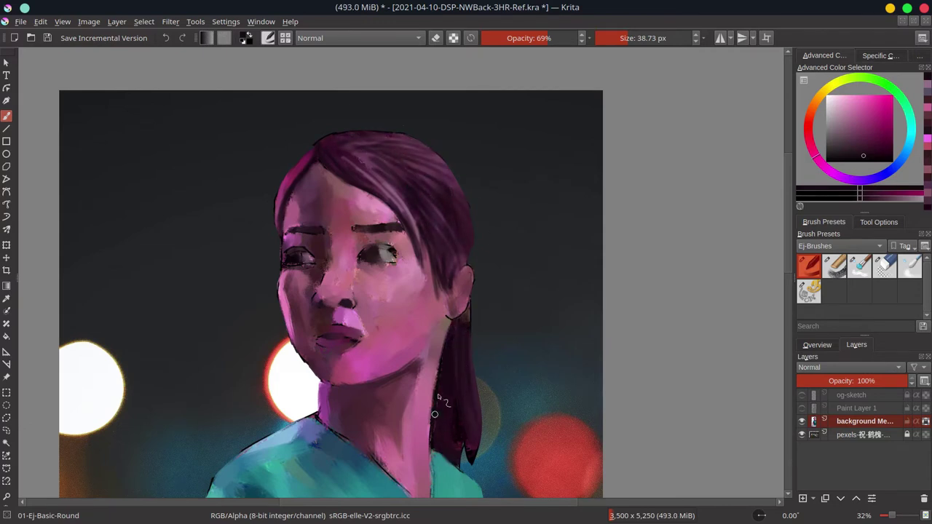
left_click(391, 159, "ctrl")
Step: Mirror the view, sample a light skin pink and paint highlights onto the hair
key("m")
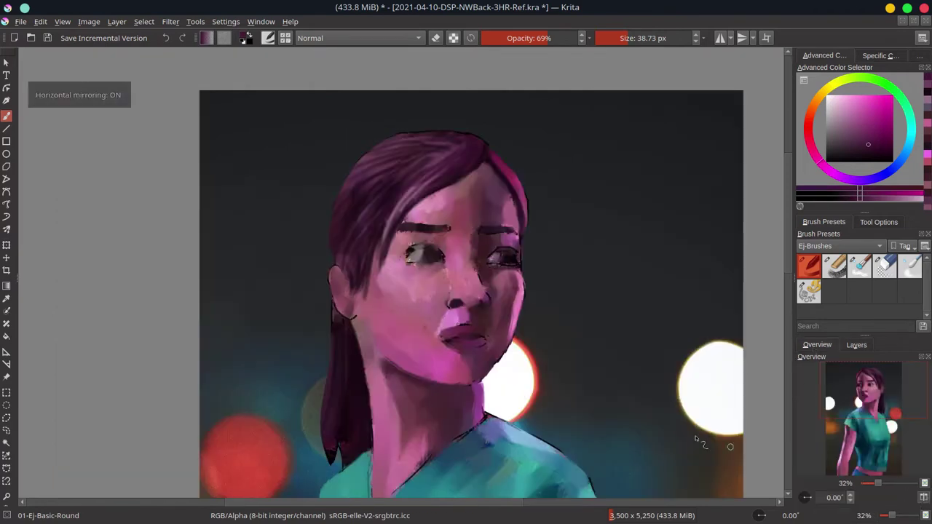
left_click(360, 160, "ctrl")
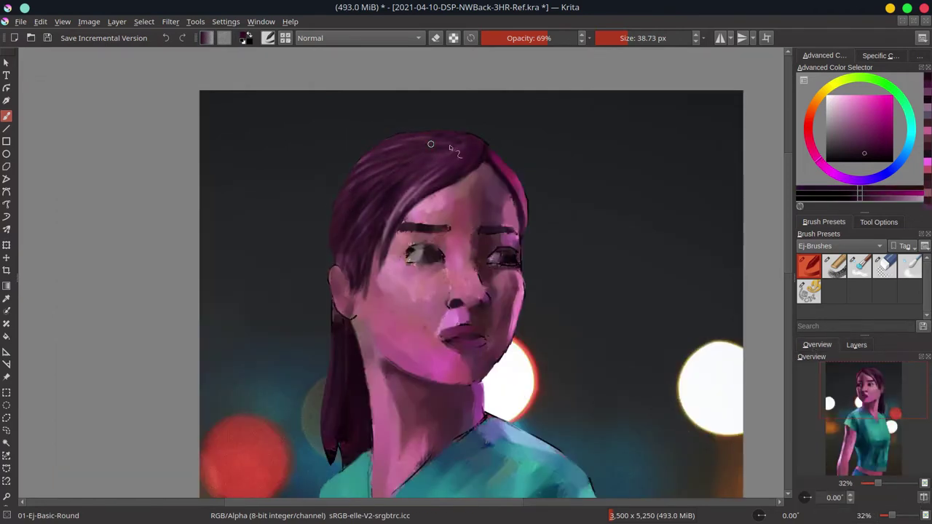
left_click(337, 310, "ctrl")
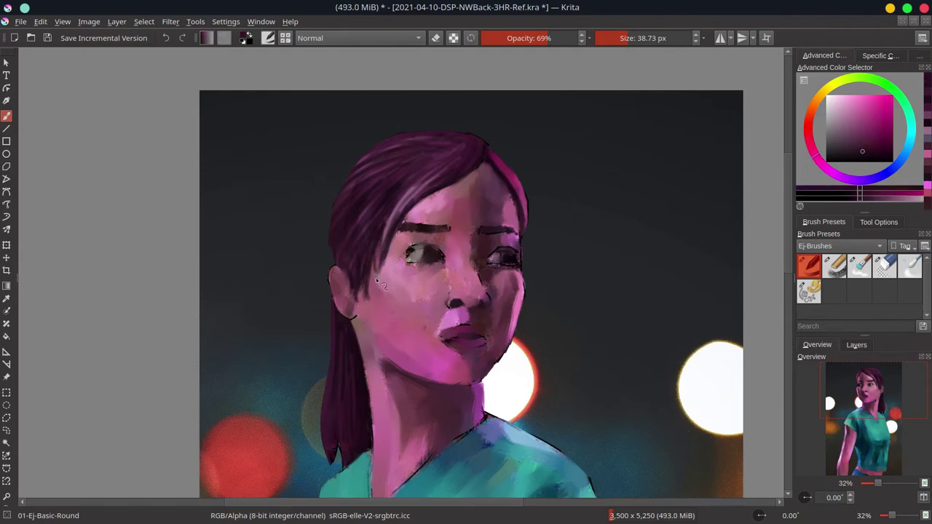
left_click(378, 241, "ctrl")
key("bracketleft")
left_click_drag(466, 160, 421, 179)
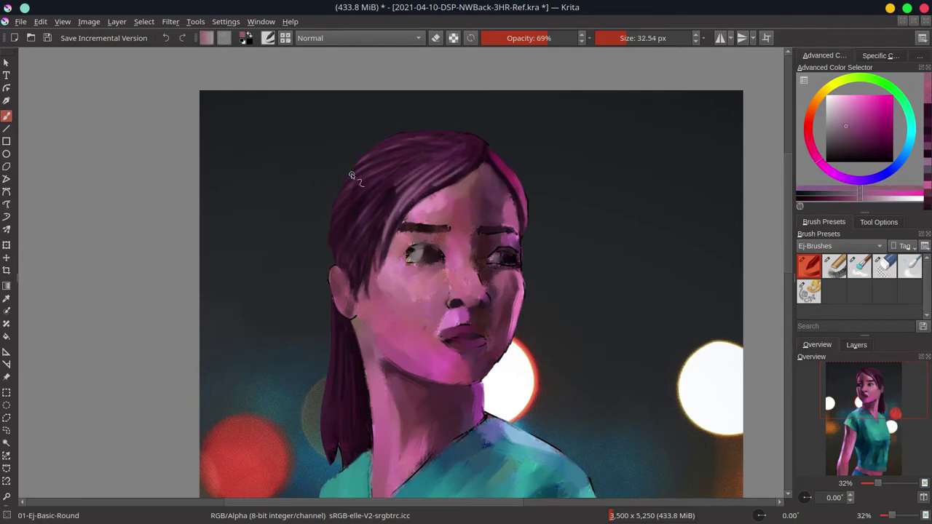
Step: Sample a dark background colour and paint dark strokes along the hair's lower-left edge
left_click(404, 133, "ctrl")
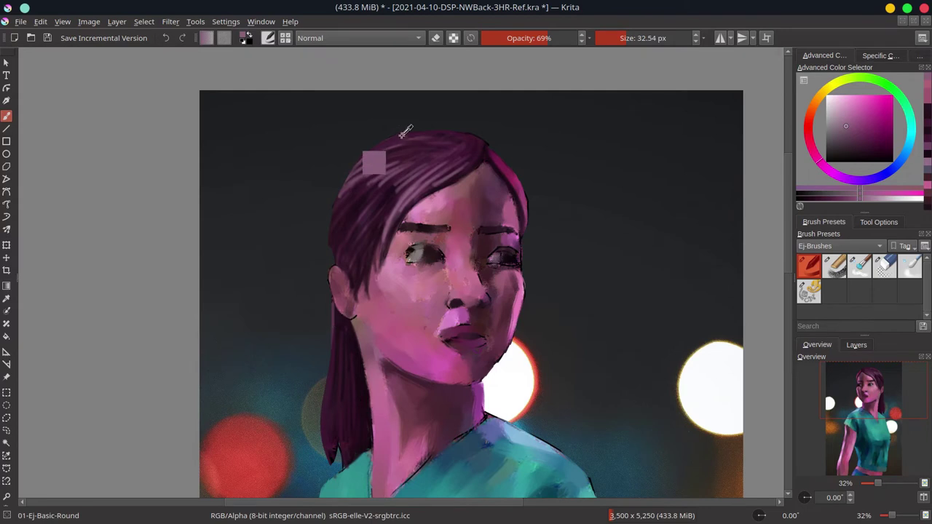
left_click(676, 176, "ctrl")
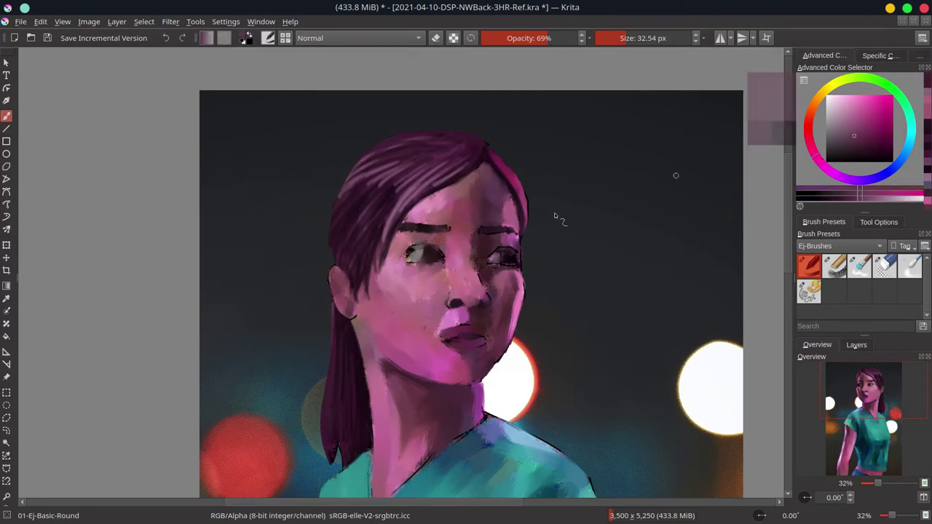
left_click_drag(333, 400, 335, 474)
left_click_drag(331, 343, 339, 437)
left_click_drag(324, 379, 330, 445)
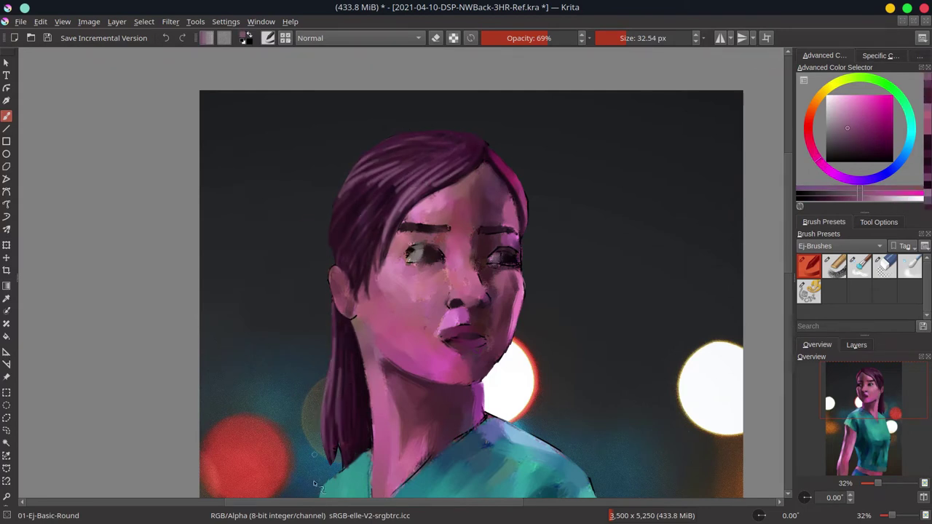
Step: Adjust the colour darker with K/L and paint a dark stroke across the hair top
left_click(857, 345)
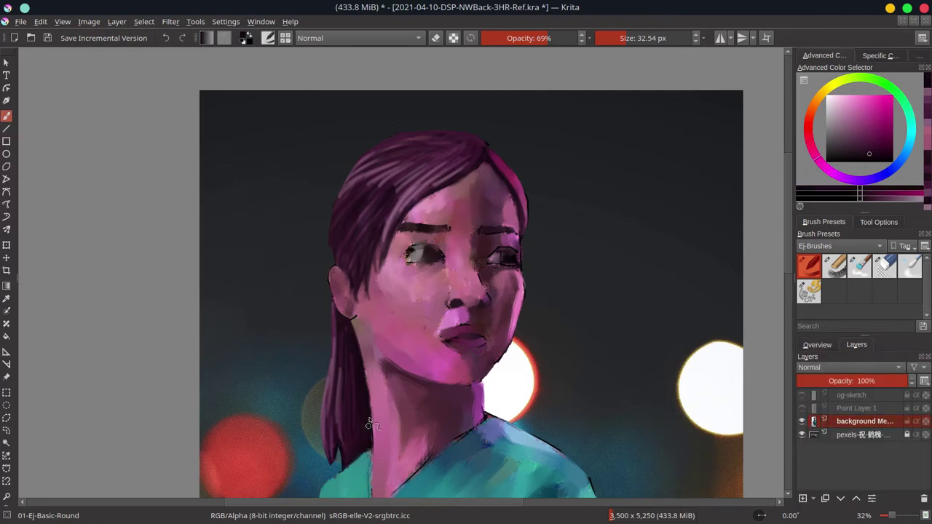
left_click(337, 272, "ctrl")
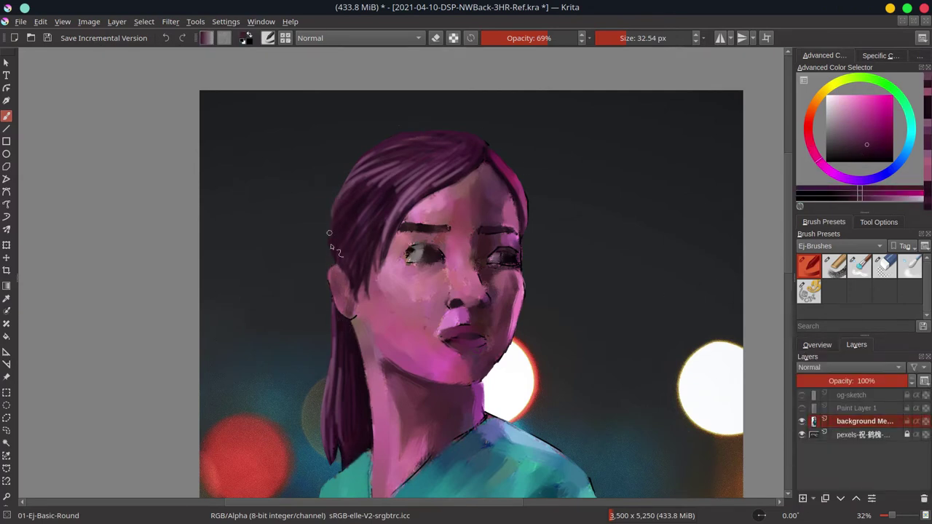
left_click(817, 344)
key("l")
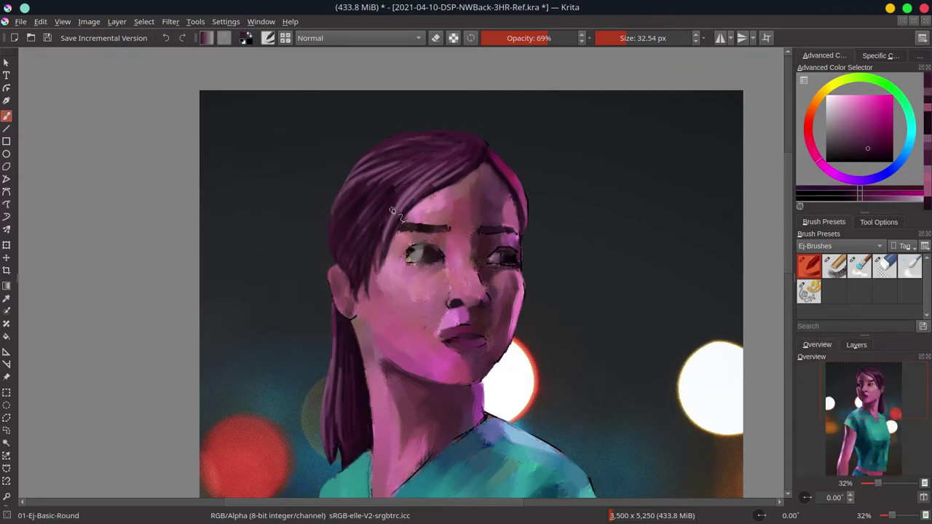
key("l")
key("k")
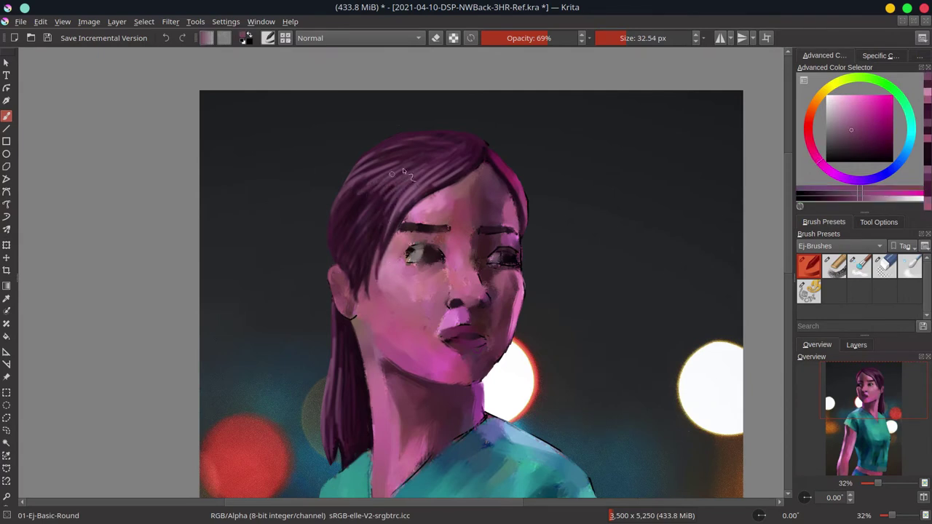
key("k")
key("l")
key("k")
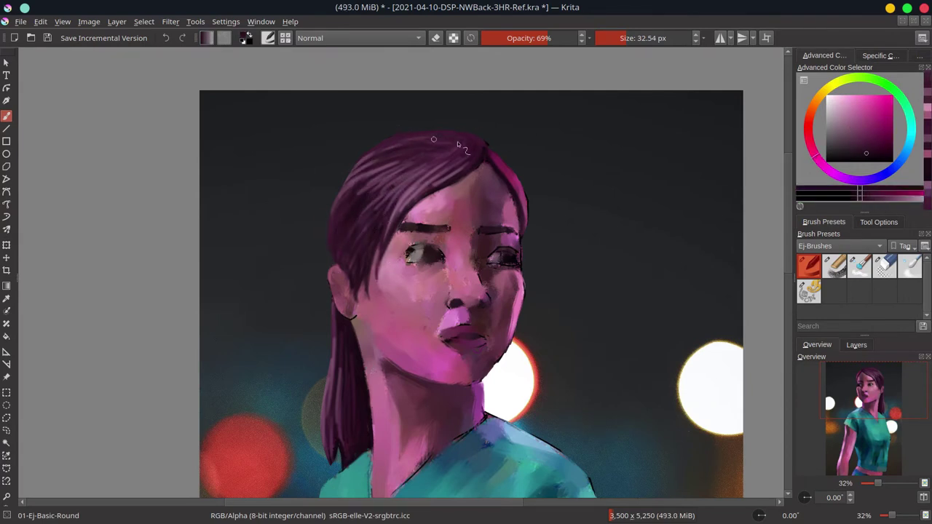
left_click_drag(458, 141, 478, 144)
Step: Lighten the paint colour, enlarge the brush slightly and mirror the view back
key("l")
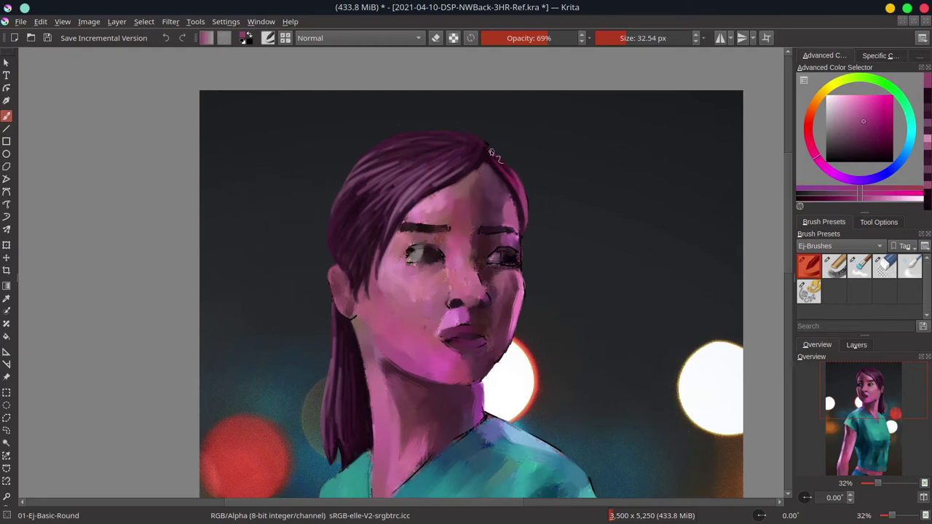
key("l")
key("bracketright")
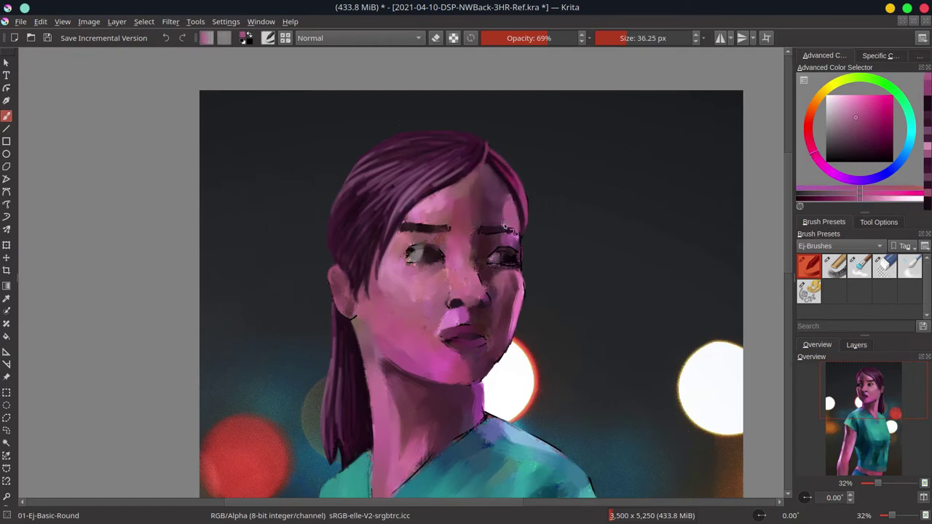
key("m")
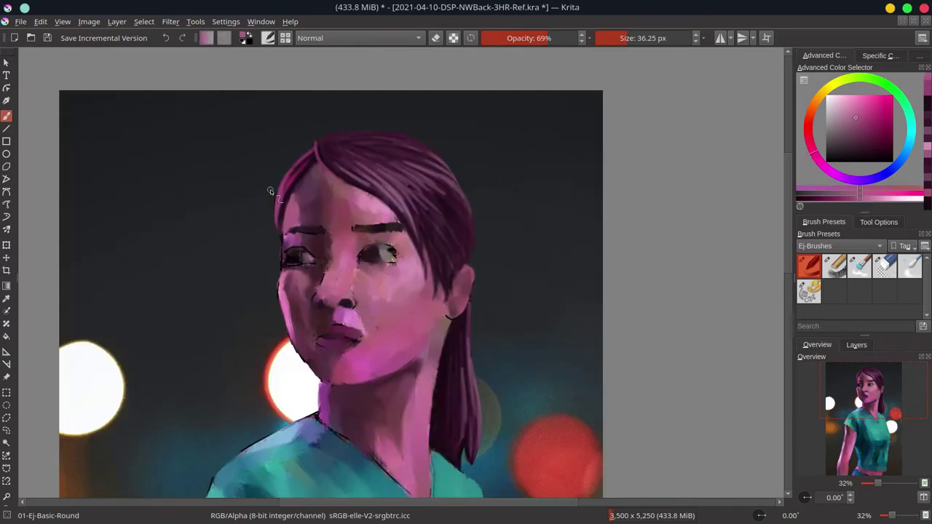
Step: Shift the paint colour lighter and darker with K/L while resizing the brush
key("k")
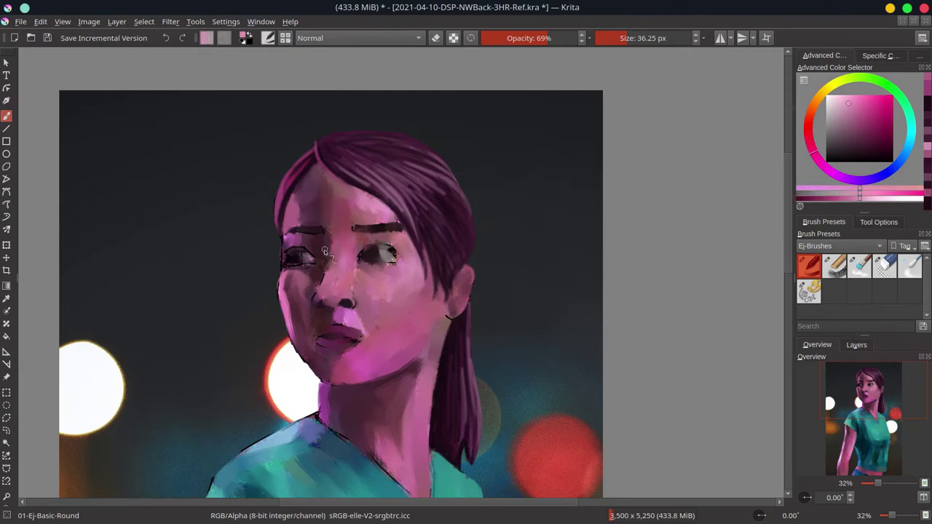
key("k")
key("bracketright")
key("bracketleft")
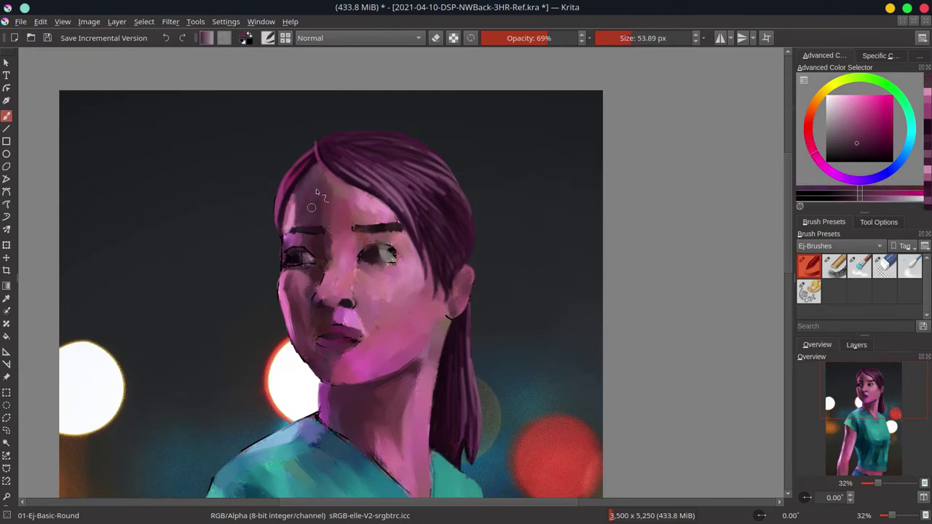
key("l")
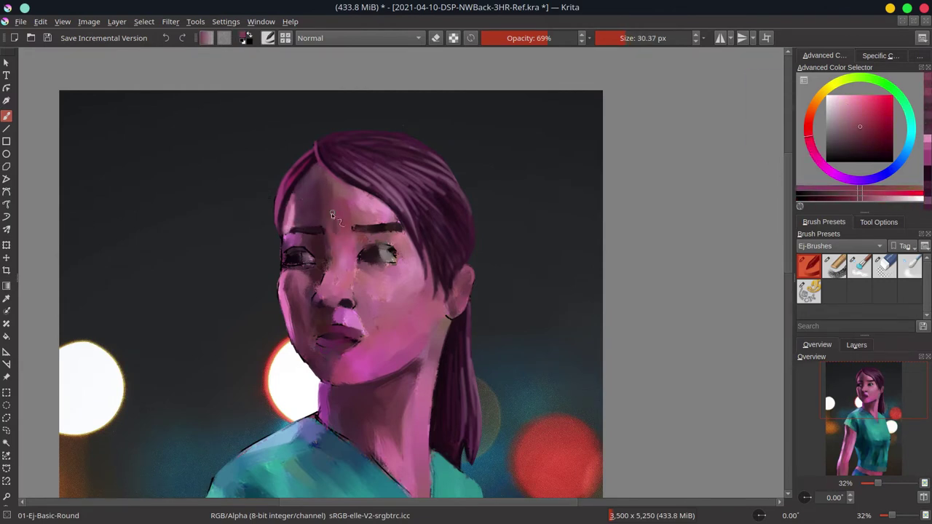
key("l")
key("bracketright")
key("bracketright")
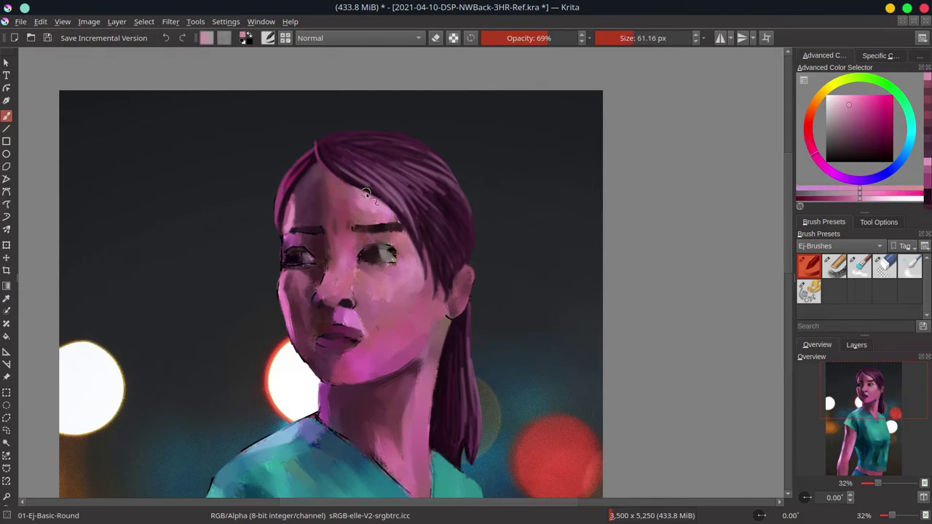
key("k")
key("k")
key("bracketleft")
key("bracketleft")
key("bracketleft")
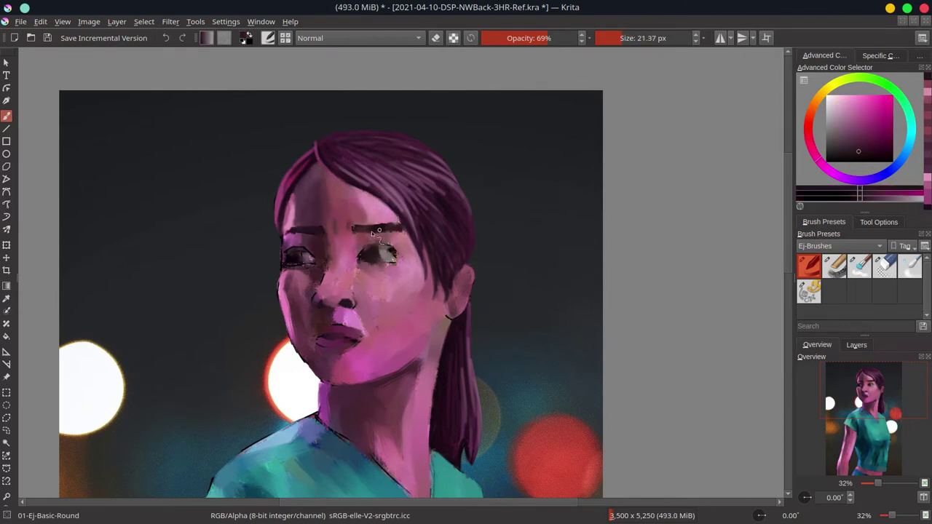
key("l")
key("l")
key("bracketright")
key("bracketright")
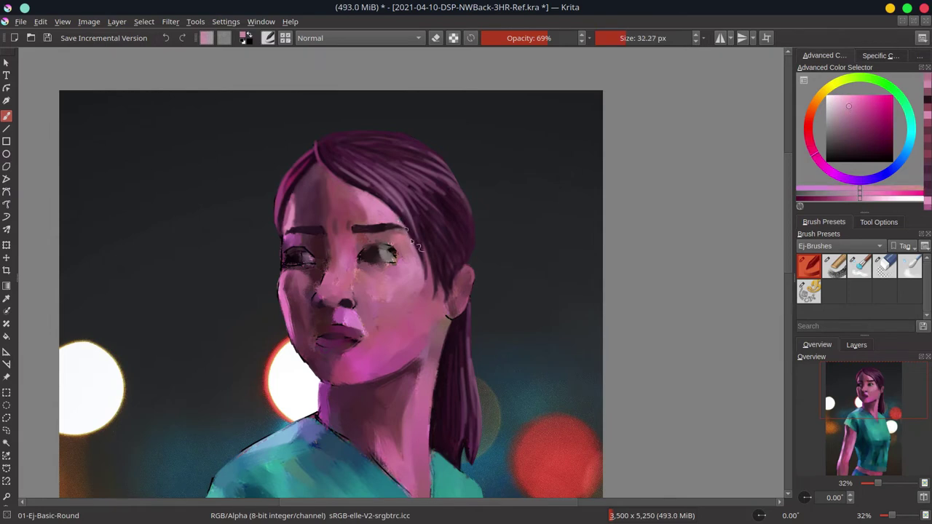
key("l")
Step: Sample dark reddish, deeper and lighter pinks from the face while adjusting brush size
left_click(358, 247, "ctrl")
key("bracketright")
left_click(343, 277, "ctrl")
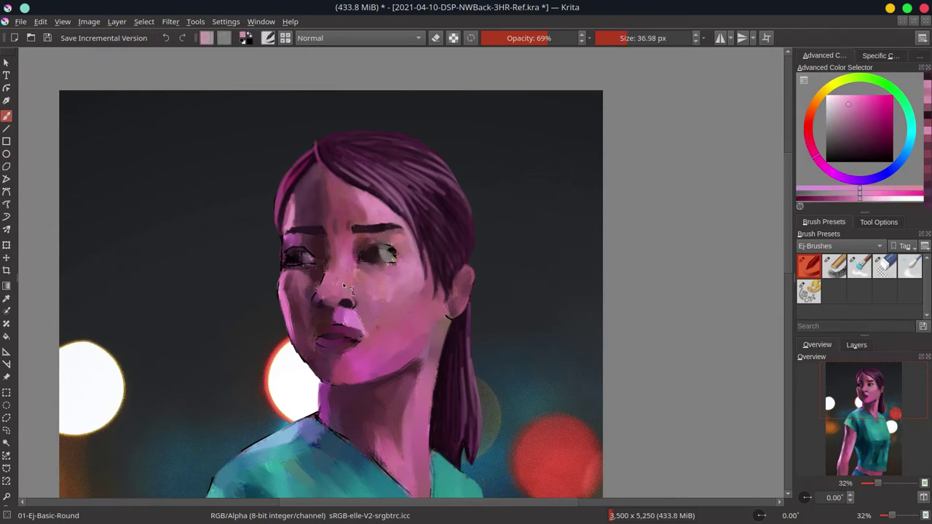
key("bracketright")
key("bracketright")
left_click(336, 267, "ctrl")
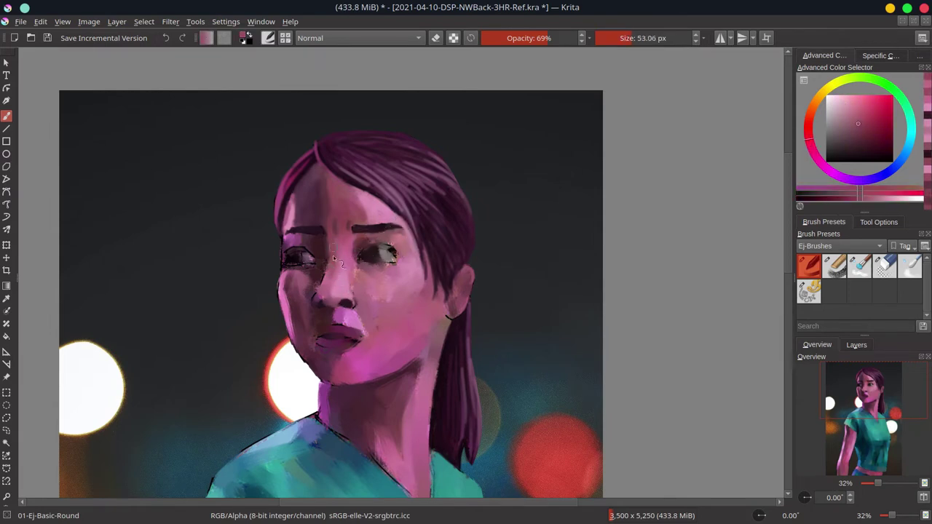
left_click(324, 299, "ctrl")
key("bracketleft")
key("bracketleft")
key("bracketleft")
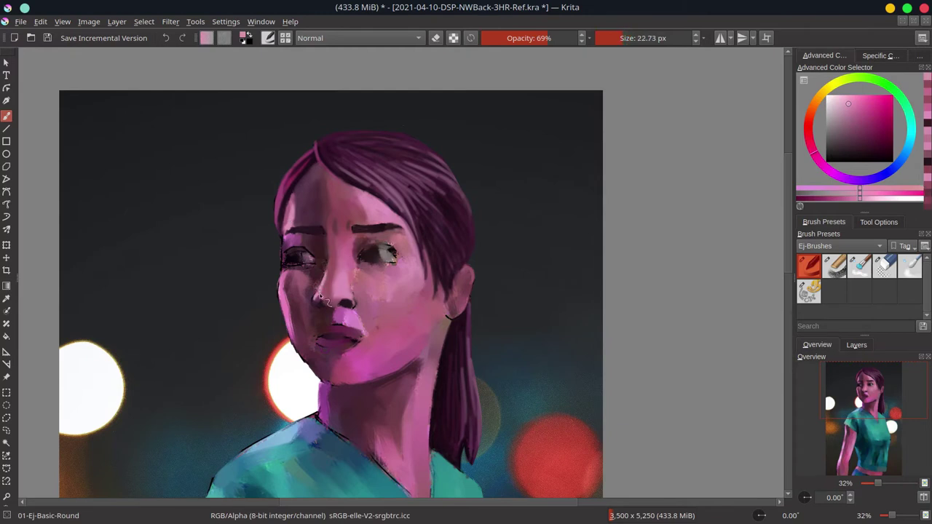
left_click(320, 293, "ctrl")
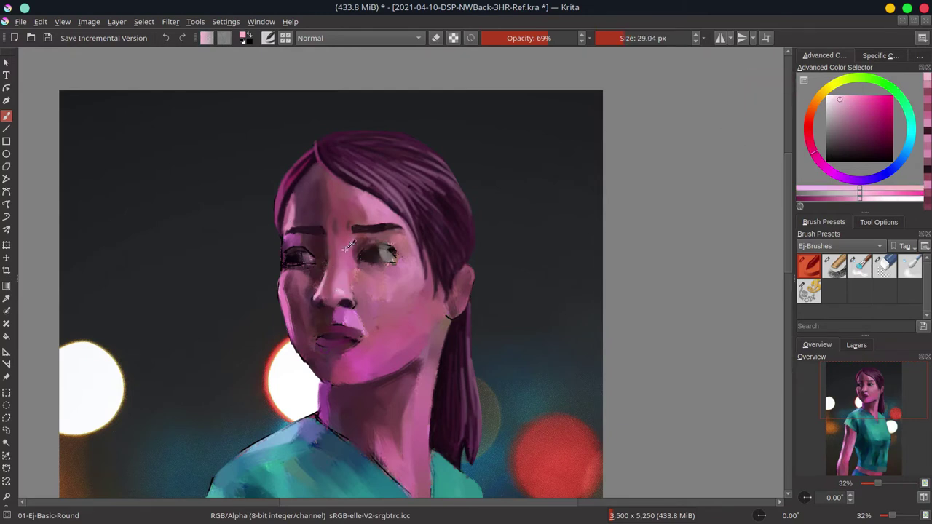
key("bracketright")
key("bracketright")
left_click(294, 222, "ctrl")
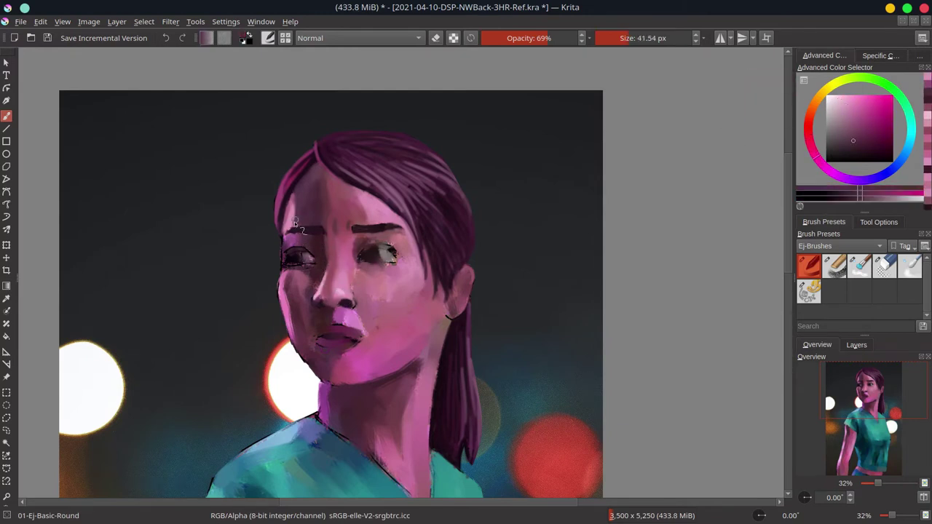
key("bracketleft")
key("bracketleft")
key("bracketleft")
Step: Paint light pink dabs and strokes along the left cheek edge
left_click(300, 217, "ctrl")
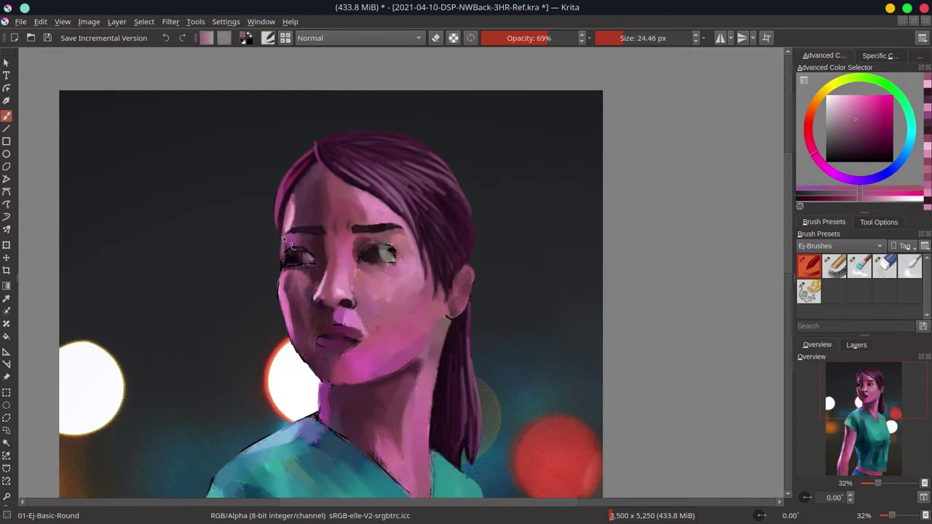
left_click(281, 274, "ctrl")
mouse_move(283, 255)
left_mouse_down()
mouse_move(281, 294)
mouse_move(309, 368)
left_mouse_up()
key("bracketright")
key("bracketright")
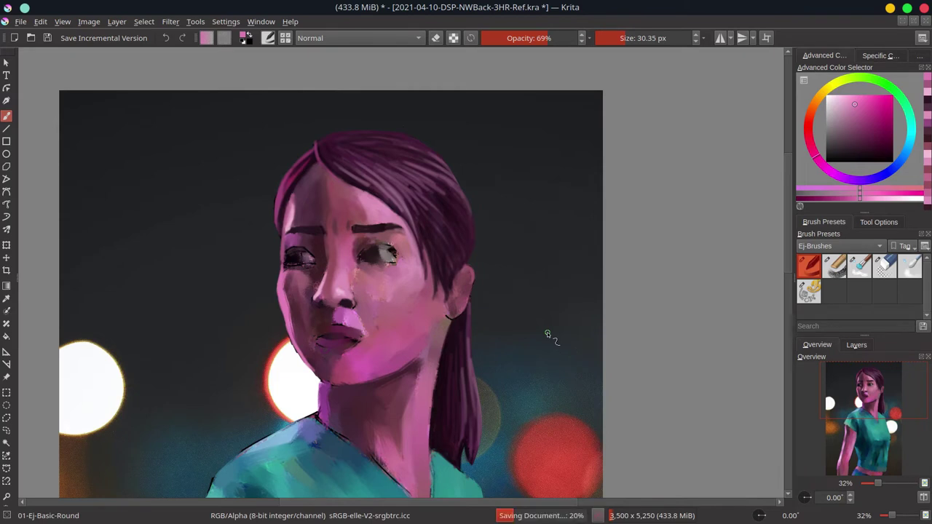
Step: Toggle the eraser back to the round brush, resample face tones and save the painting
key("slash")
key("slash")
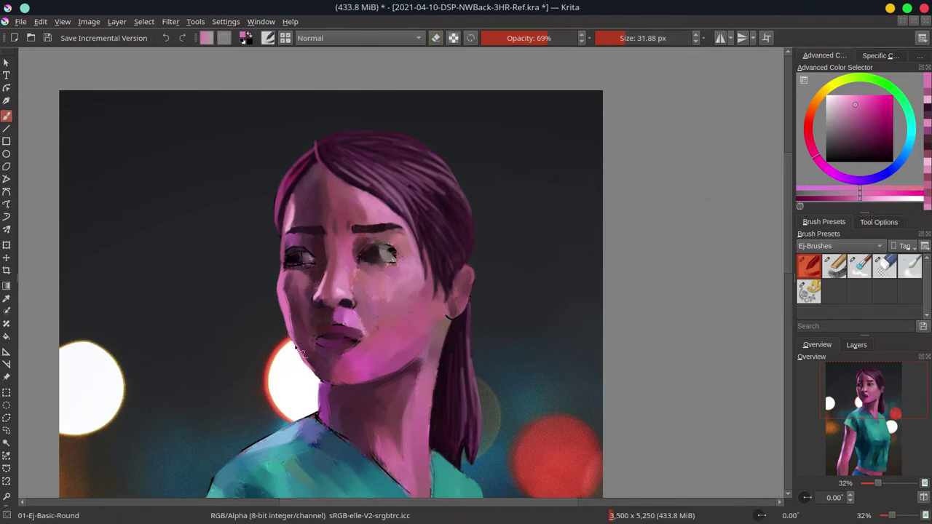
left_click(295, 220, "ctrl")
left_click(285, 288, "ctrl")
key("bracketleft")
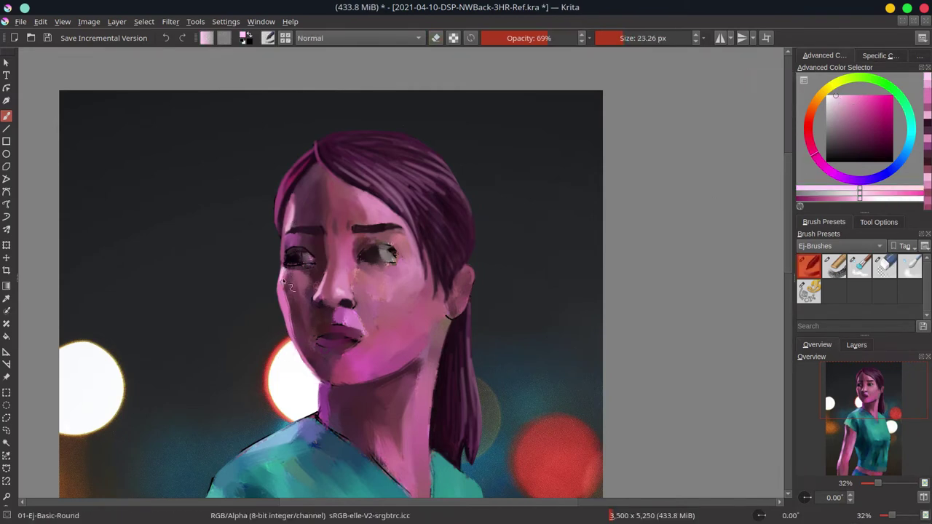
key("bracketright")
key("bracketright")
key("bracketright")
left_click(287, 271, "ctrl")
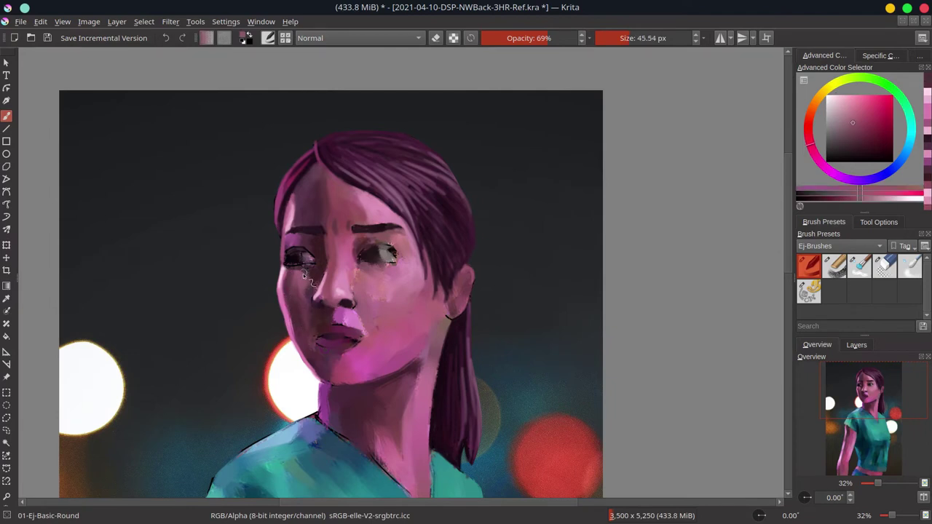
left_click(303, 273, "ctrl")
key("bracketright")
key("bracketright")
key("bracketright")
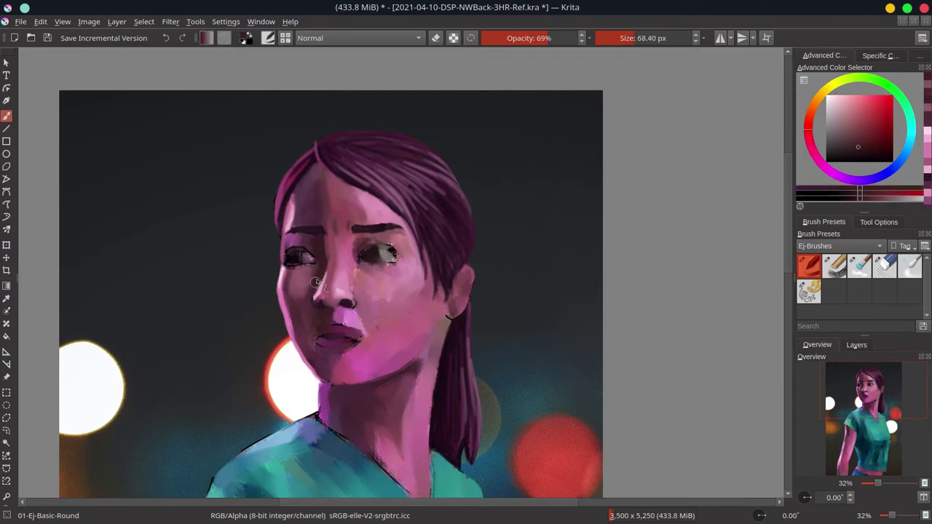
left_click(313, 324, "ctrl")
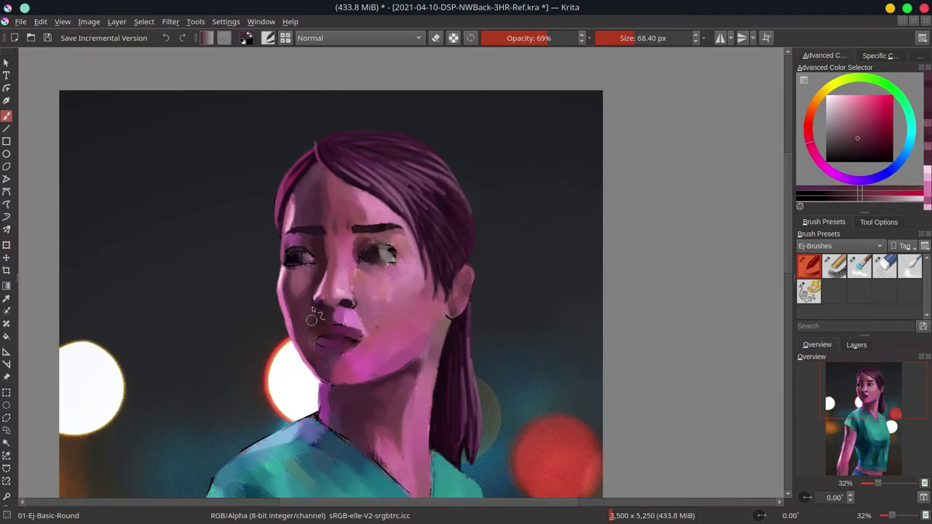
key("bracketleft")
key("bracketleft")
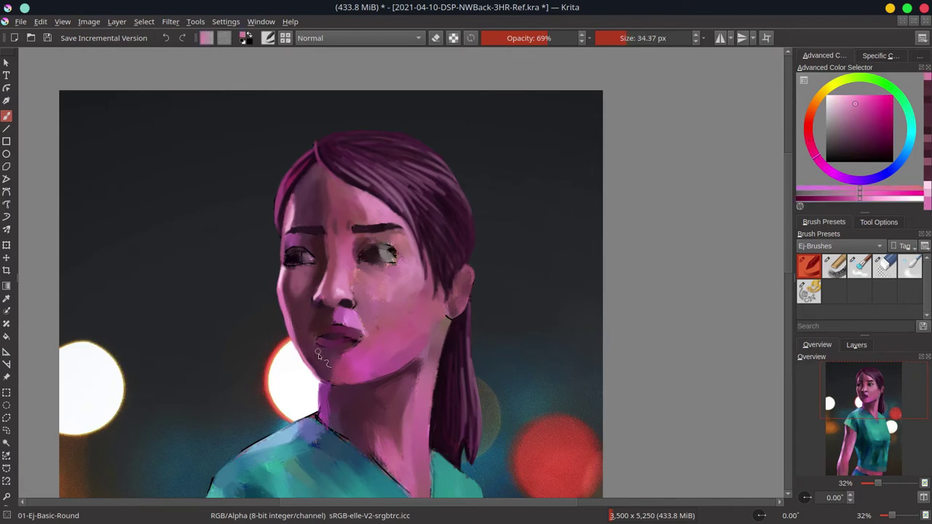
left_click(290, 292, "ctrl")
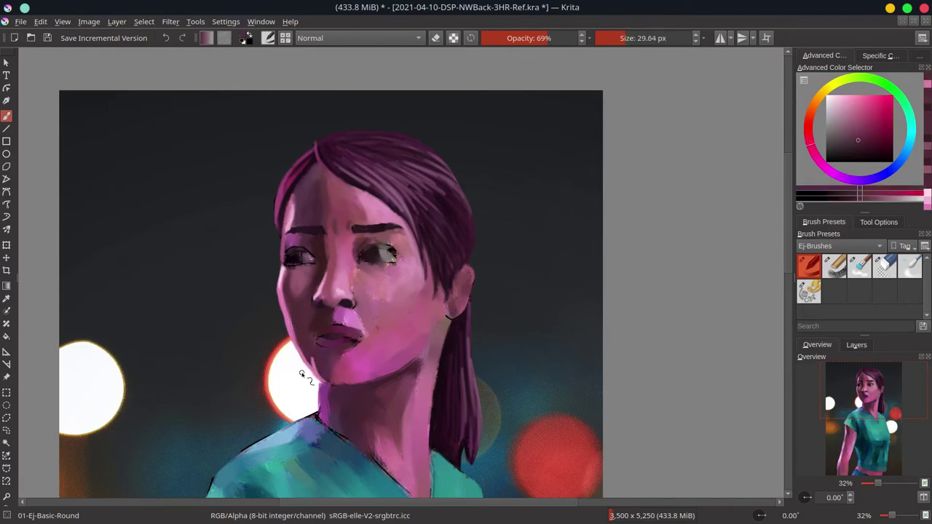
key("ctrl+s")
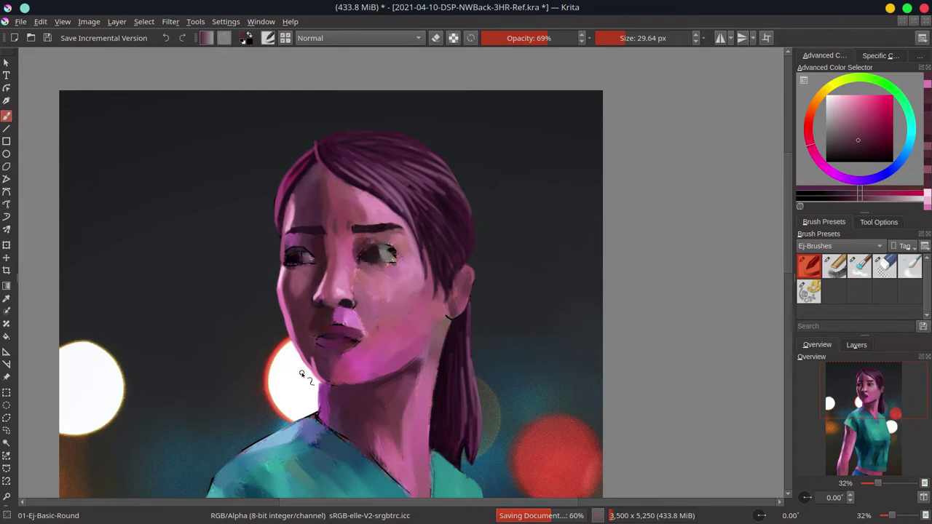
Step: Sample light skin pinks and darker mauves for the forehead and brow shading
left_click(339, 262, "ctrl")
key("bracketright")
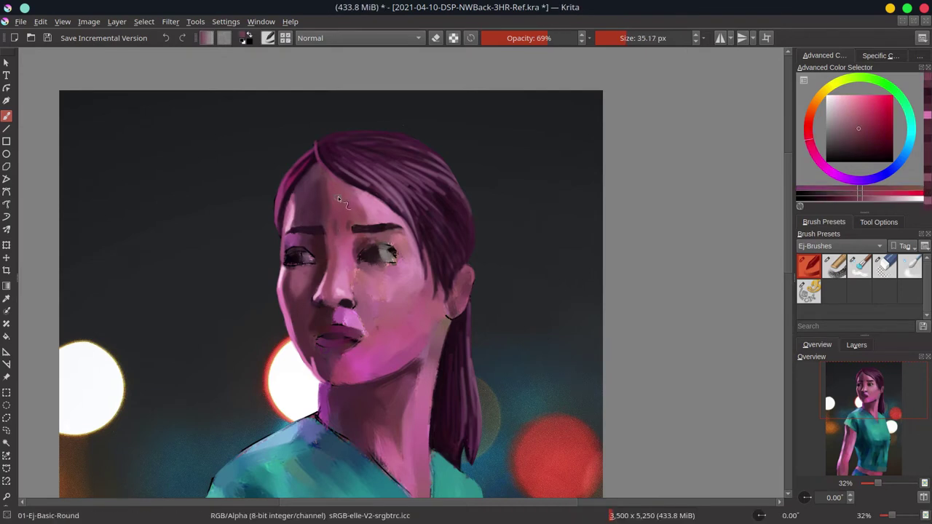
key("bracketleft")
key("bracketleft")
key("bracketleft")
left_click(855, 151)
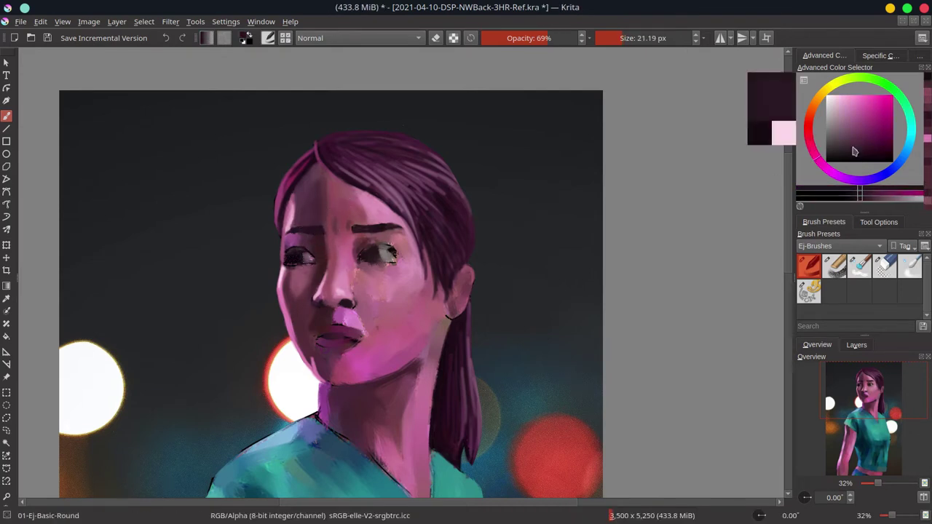
left_click(288, 263, "ctrl")
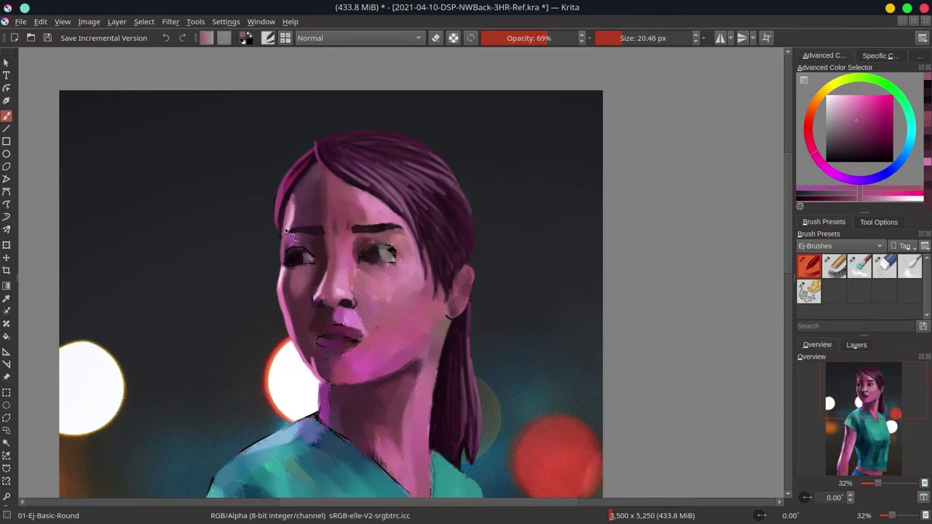
left_click(288, 239, "ctrl")
key("bracketright")
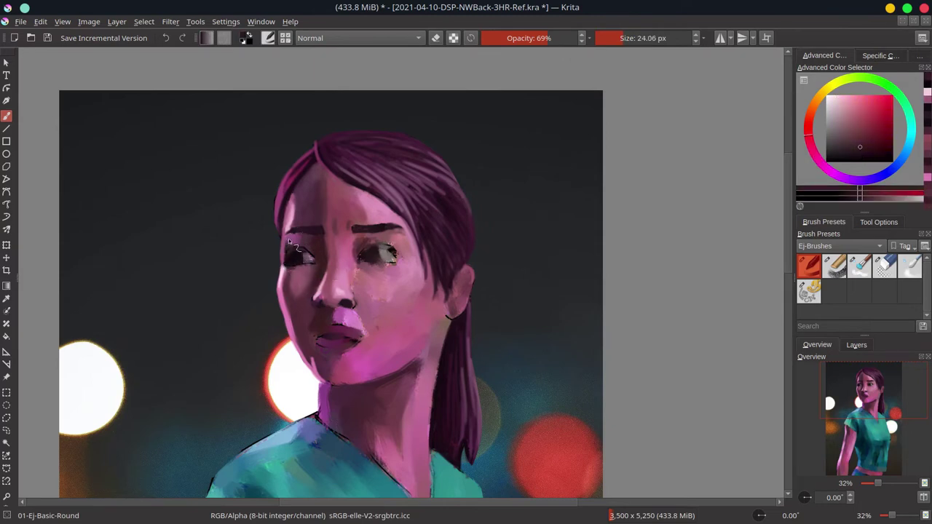
left_click(306, 251, "ctrl")
left_click(313, 262, "ctrl")
key("bracketleft")
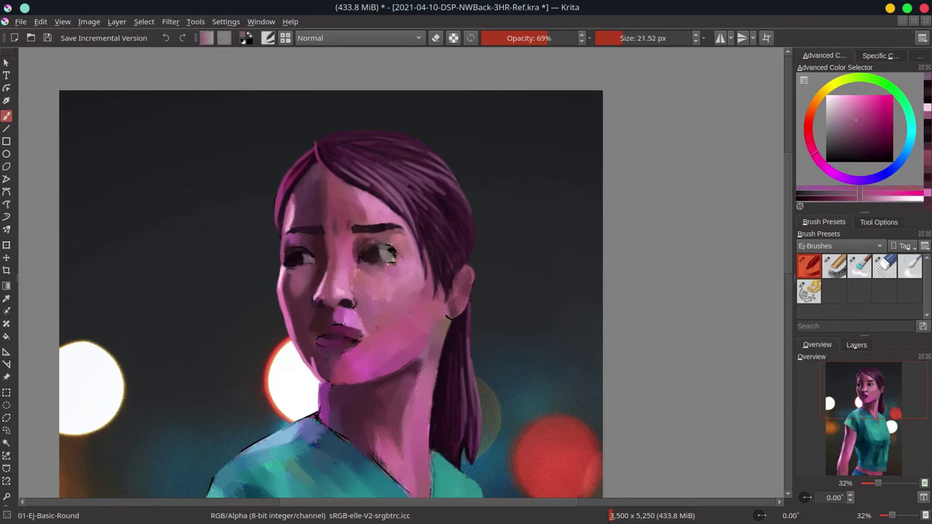
Step: Refine forehead tones with darker mauve and lighter pink, then save the painting with Ctrl+S
left_click(318, 270, "ctrl")
key("bracketright")
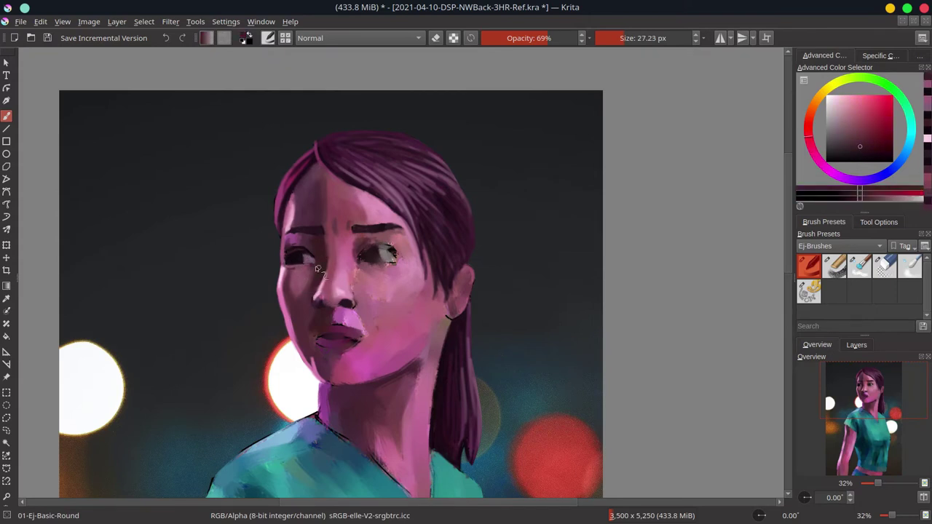
left_click(328, 251, "ctrl")
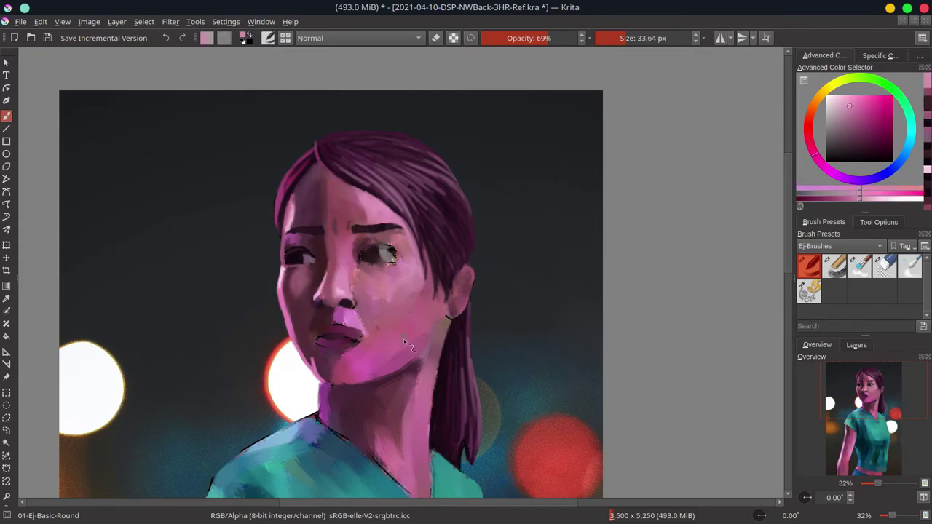
left_click(346, 221, "ctrl")
left_click(338, 217, "ctrl")
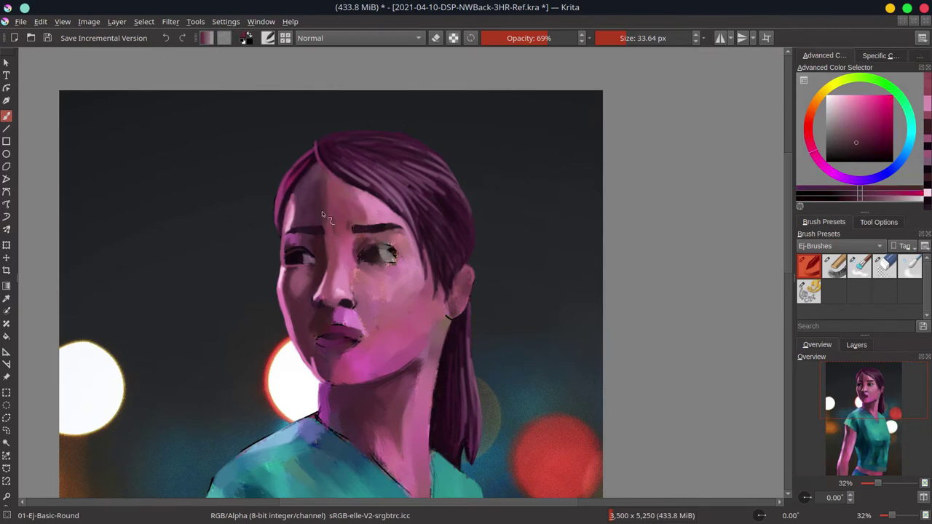
key("bracketright")
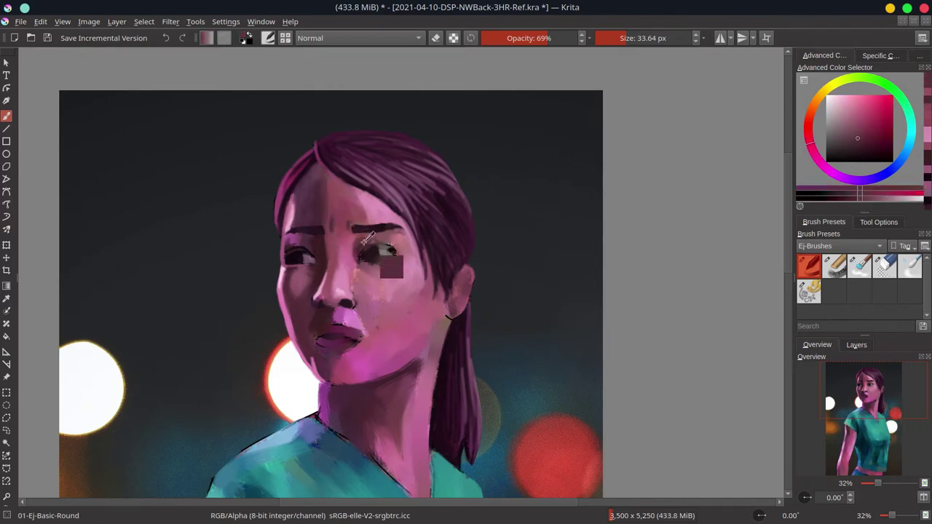
left_click(339, 248, "ctrl")
left_click(362, 247, "ctrl")
key("ctrl+s")
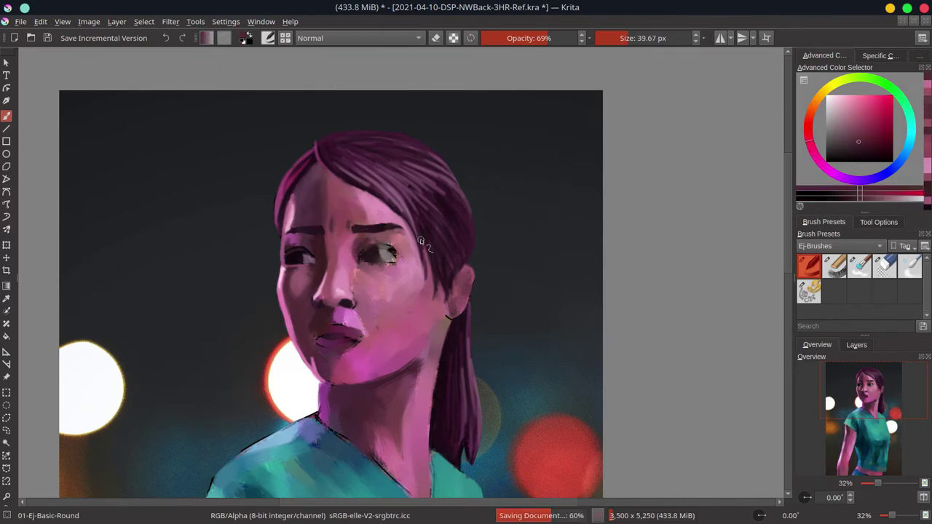
scroll(466, 225, "down", 5)
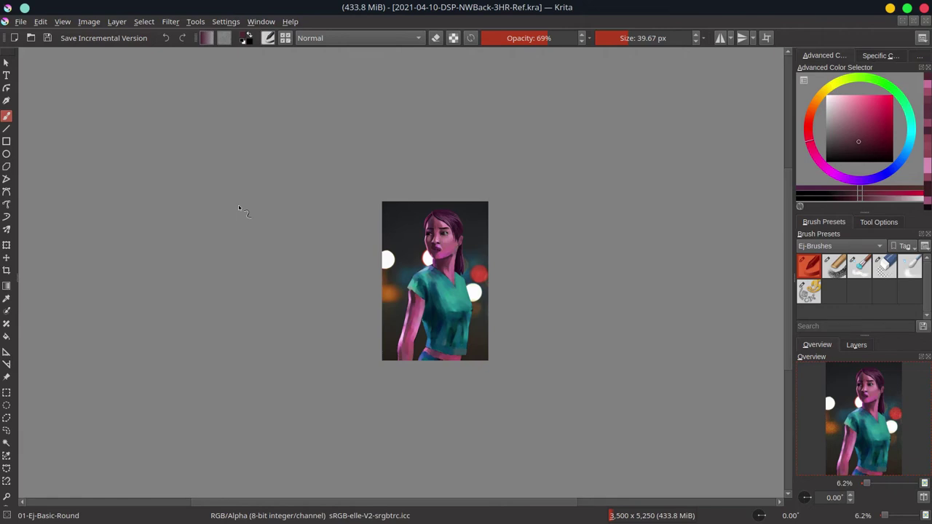
Step: Sample forehead pinks and try a pink dab over the right eye, then undo it
scroll(437, 236, "up", 5)
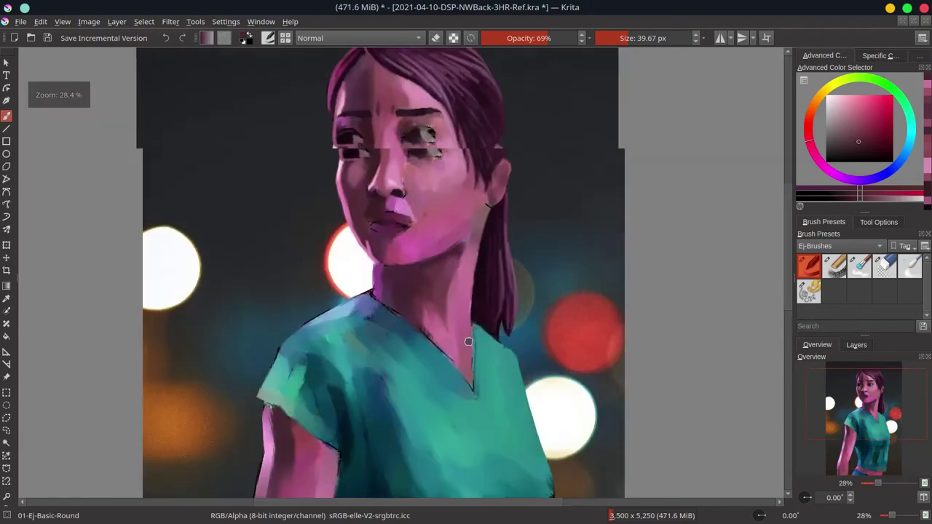
left_click(420, 227, "ctrl")
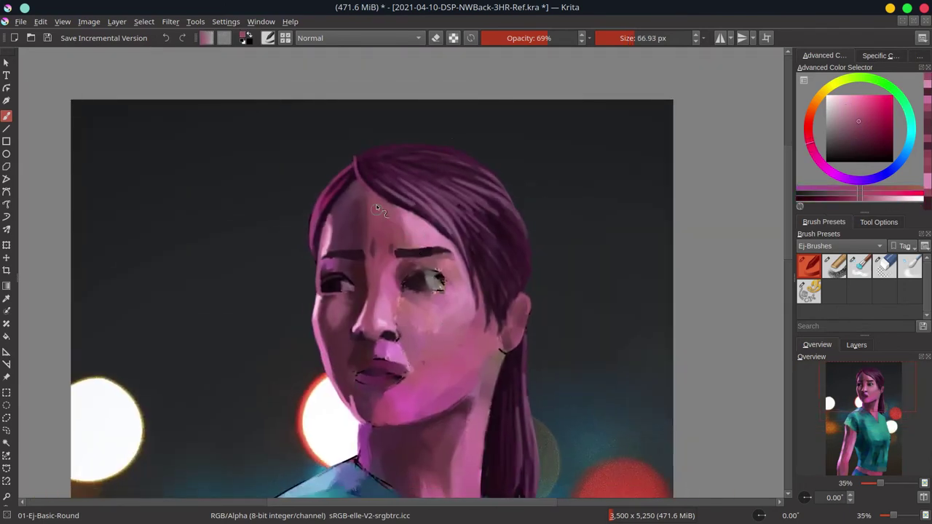
mouse_move(408, 248)
left_mouse_down()
mouse_move(386, 252)
mouse_move(411, 241)
left_mouse_up()
left_click(386, 251, "ctrl")
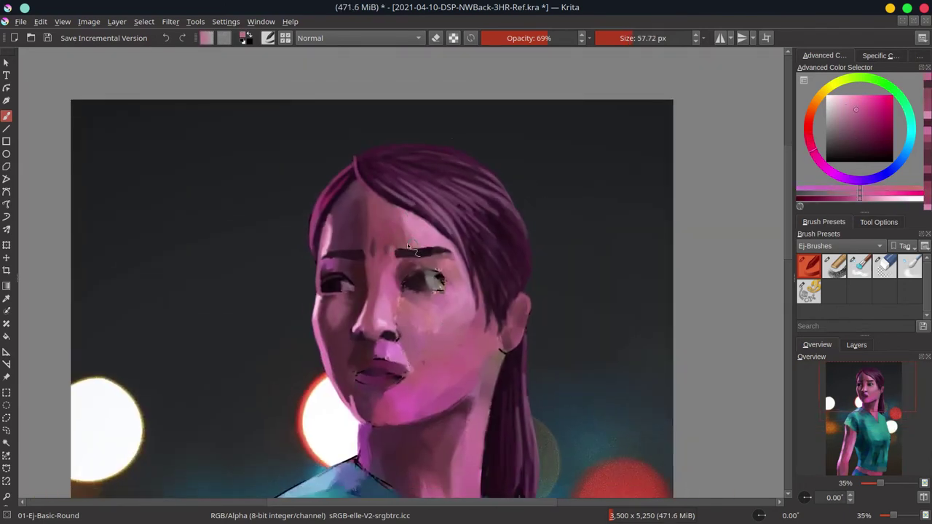
left_click(428, 246, "ctrl")
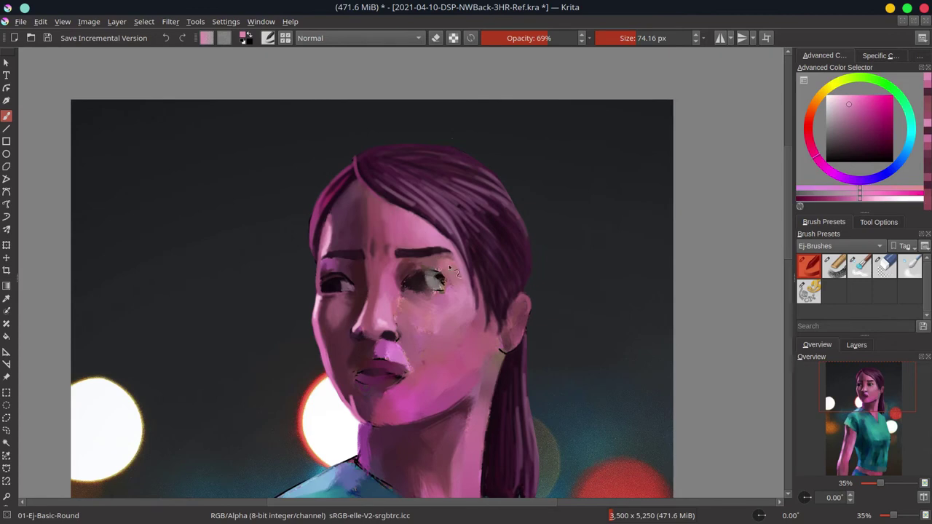
mouse_move(449, 264)
left_mouse_down()
mouse_move(410, 258)
mouse_move(413, 280)
mouse_move(411, 273)
left_mouse_up()
key("ctrl+z")
Step: Paint over the grey highlight in the right eye
left_click(419, 283, "ctrl")
left_click(452, 285, "ctrl")
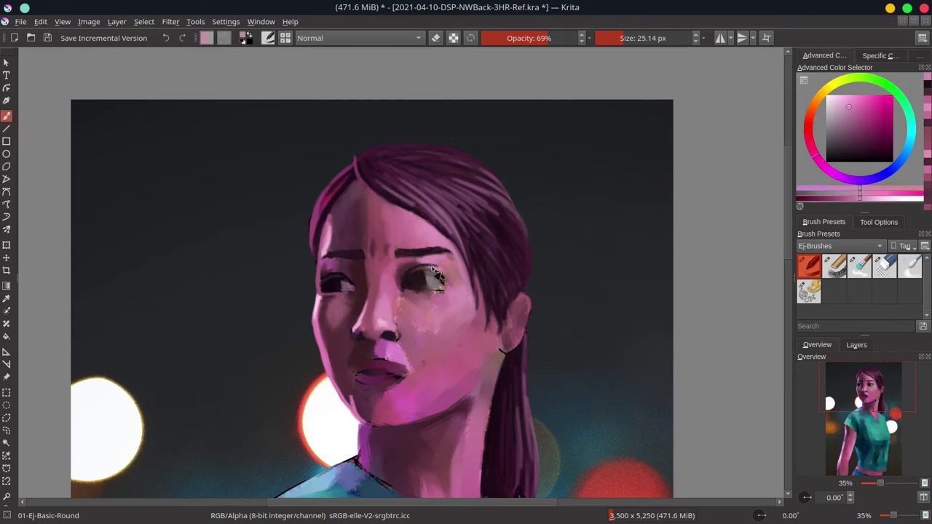
left_click(445, 284, "ctrl")
left_click_drag(439, 275, 424, 288)
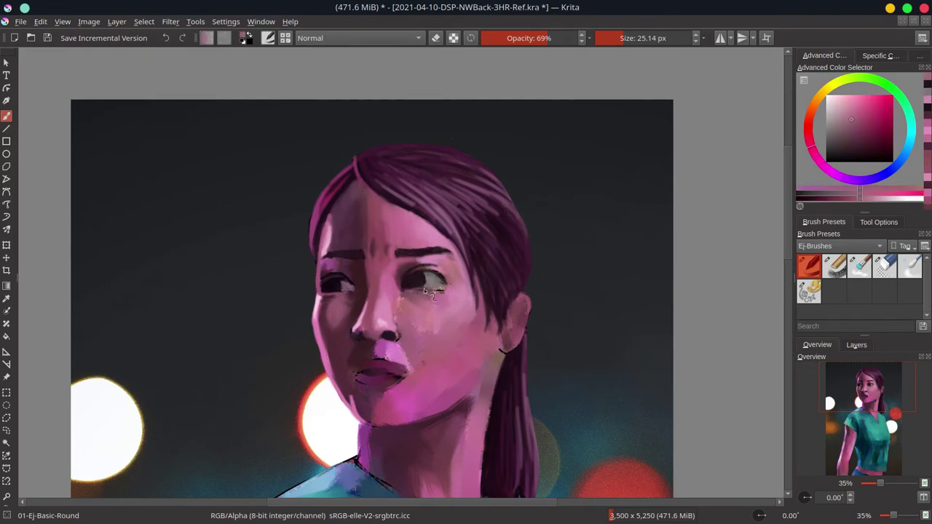
left_click(406, 268, "ctrl")
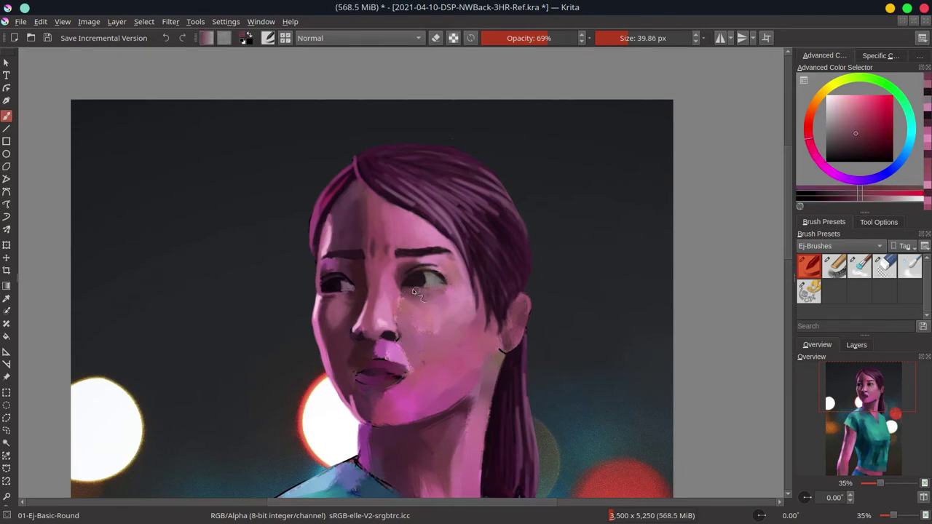
Step: Sample darker, lighter and greyer pinks around the cheek and enlarge the brush
left_click(328, 299, "ctrl")
left_click(406, 288, "ctrl")
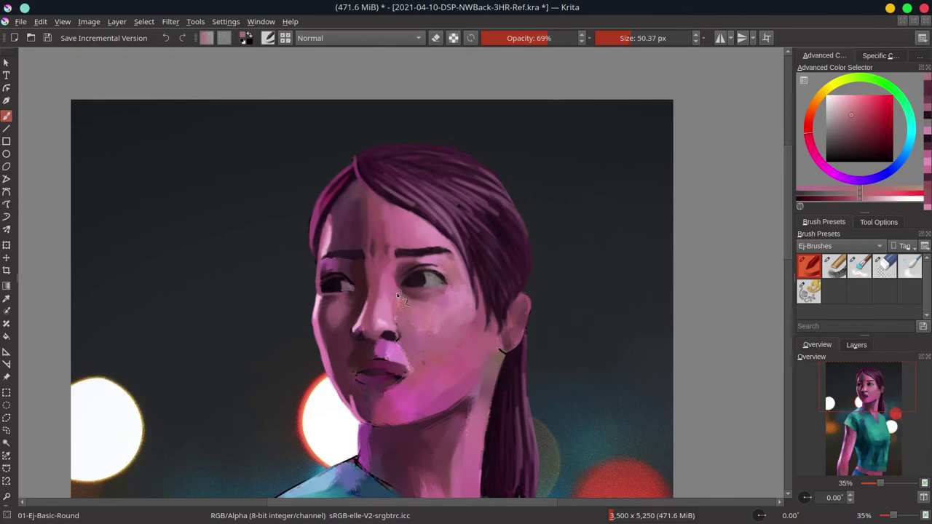
key("bracketright")
left_click(443, 287, "ctrl")
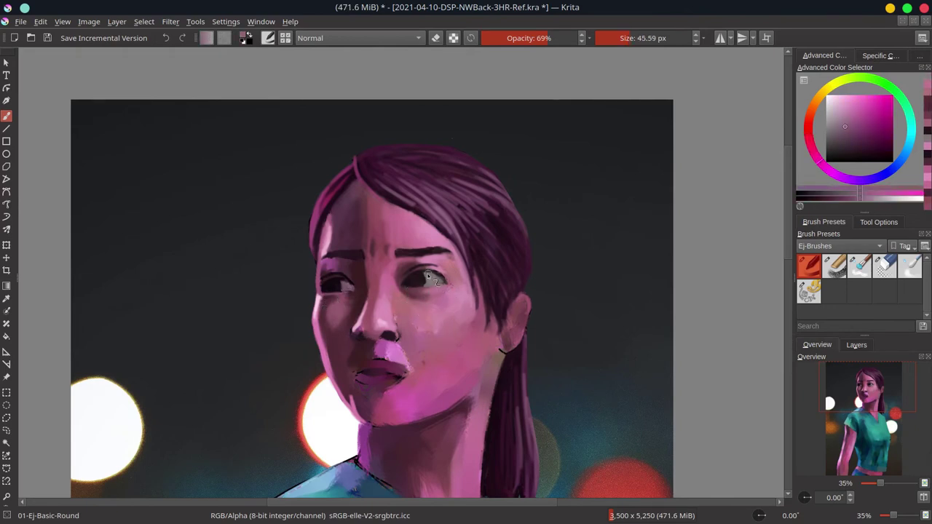
left_click(399, 229, "ctrl")
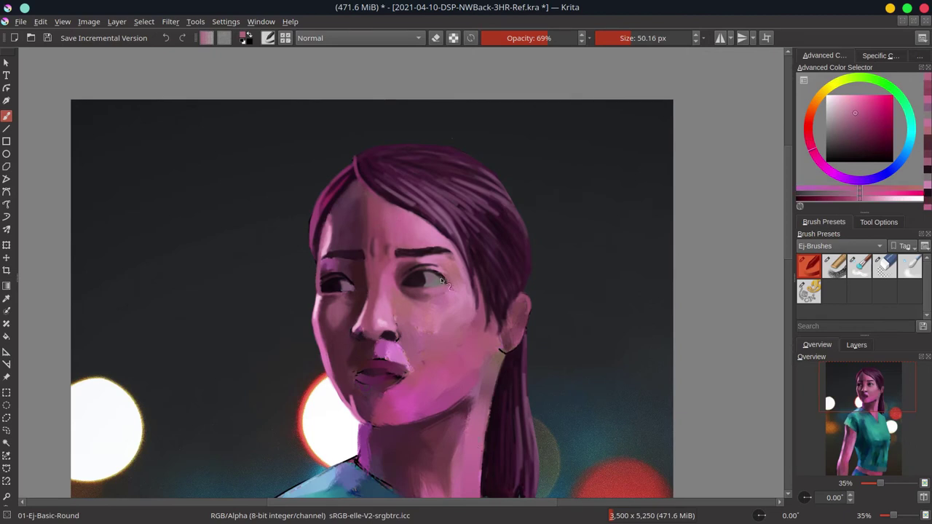
left_click(456, 291, "ctrl")
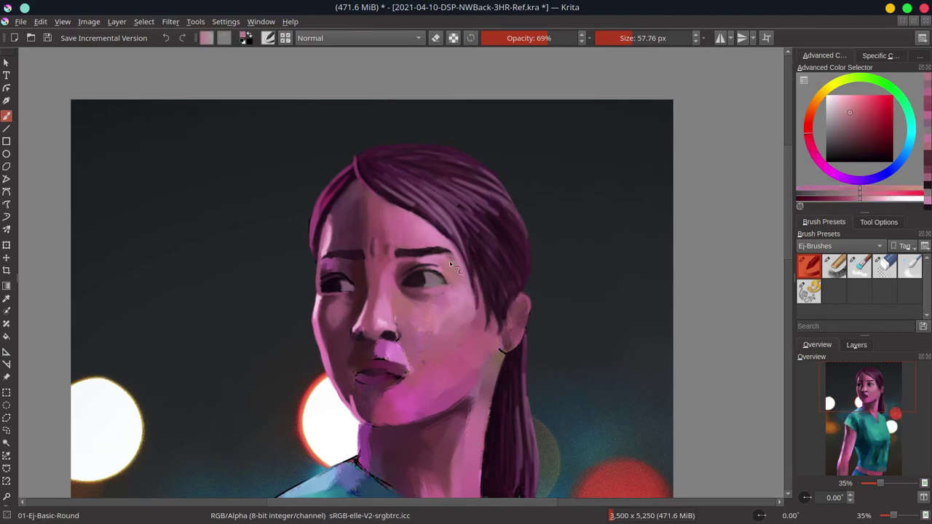
Step: Sample nose-area pinks and repaint the skin under the nose with small strokes
left_click(371, 331, "ctrl")
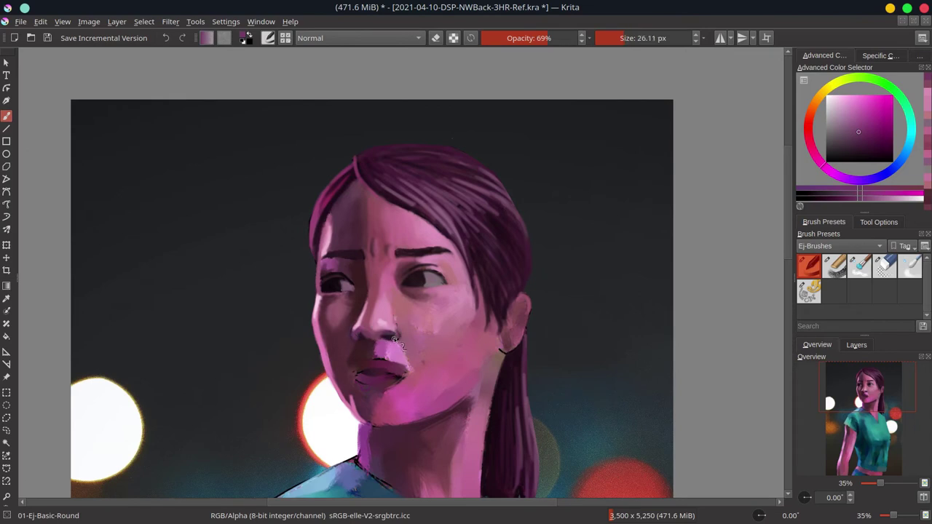
left_click(366, 308, "ctrl")
left_click(365, 308, "ctrl")
mouse_move(357, 342)
left_mouse_down()
mouse_move(394, 342)
mouse_move(400, 334)
mouse_move(402, 364)
left_mouse_up()
left_click(395, 321, "ctrl")
left_click(411, 313, "ctrl")
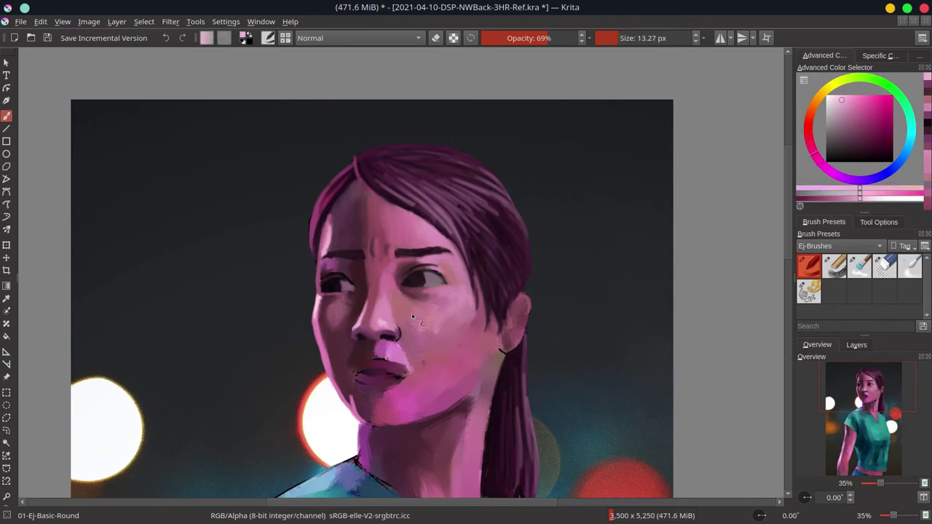
Step: Sample eye darks and lighter, less saturated pinks, then add light strokes on the upper lip
left_click(326, 264, "ctrl")
left_click(341, 289, "ctrl")
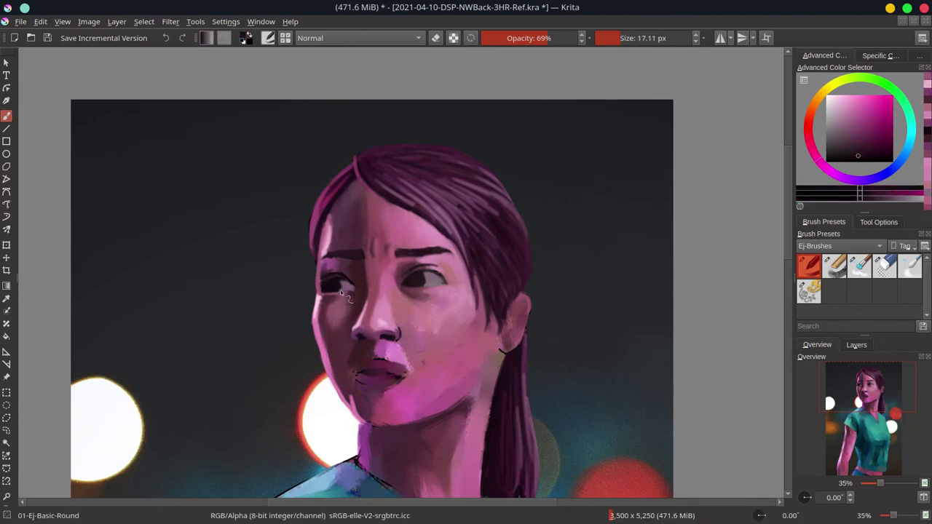
left_click(441, 282, "ctrl")
left_click(434, 312, "ctrl")
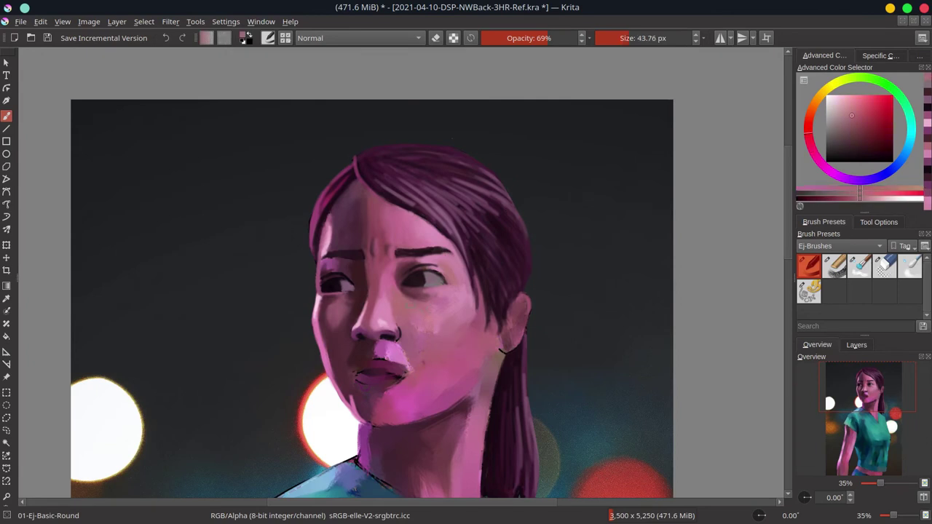
left_click(428, 334, "ctrl")
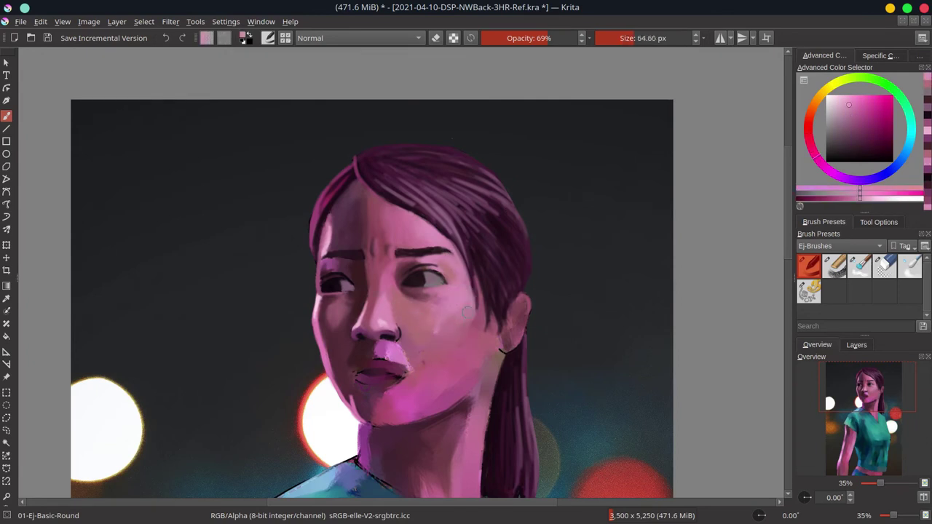
left_click(450, 337, "ctrl")
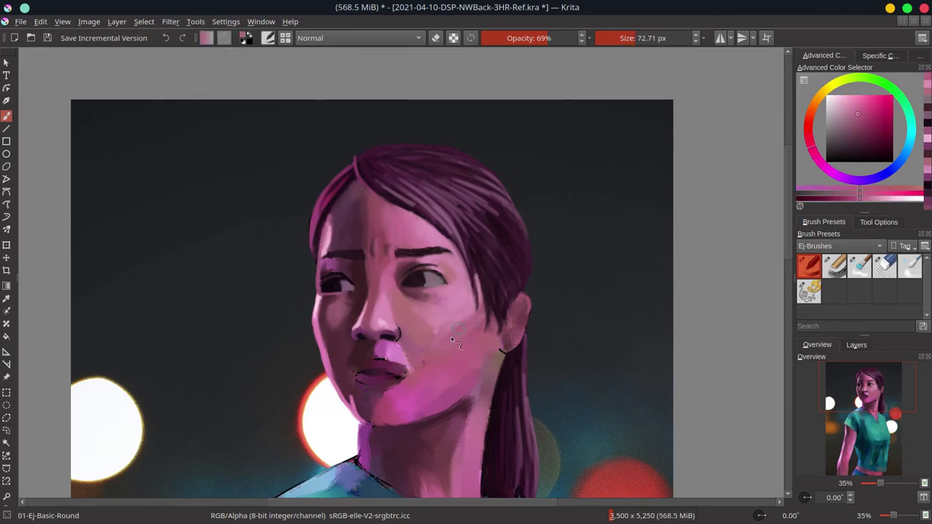
left_click_drag(397, 357, 372, 358)
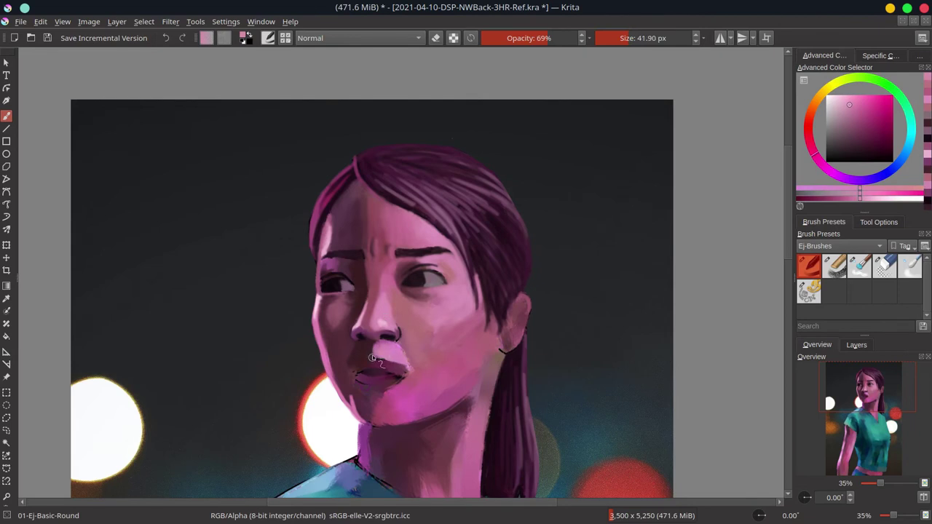
Step: Paint a small muted pink patch on the nose bridge
left_click(394, 335, "ctrl")
left_click(369, 309, "ctrl")
left_click(367, 291, "ctrl")
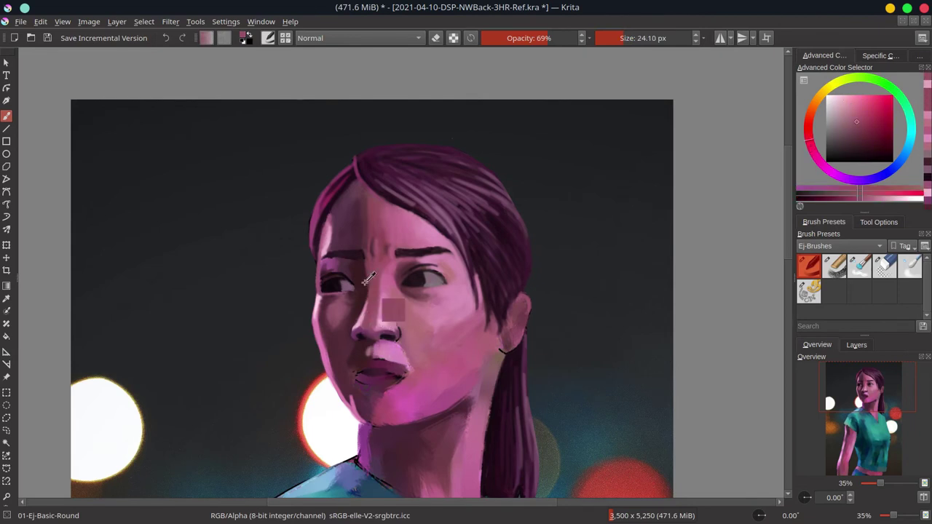
Step: Mirror the view and dab darker pink shading along the neck edge
key("m")
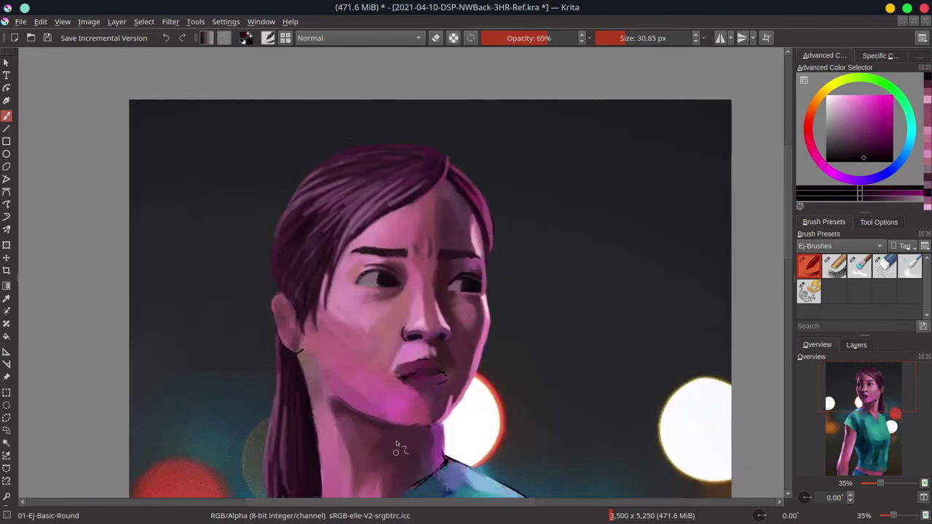
left_click(397, 446, "ctrl")
left_click(397, 334, "ctrl")
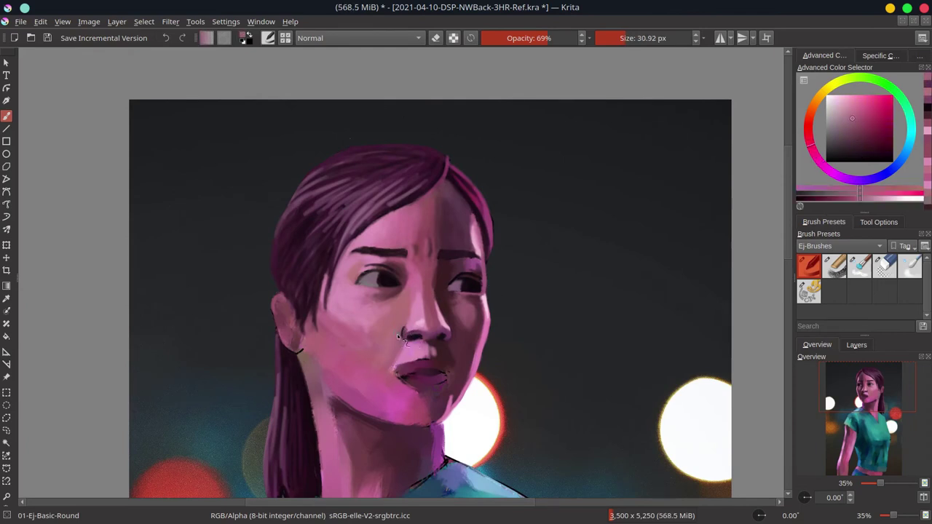
left_click(424, 340, "ctrl")
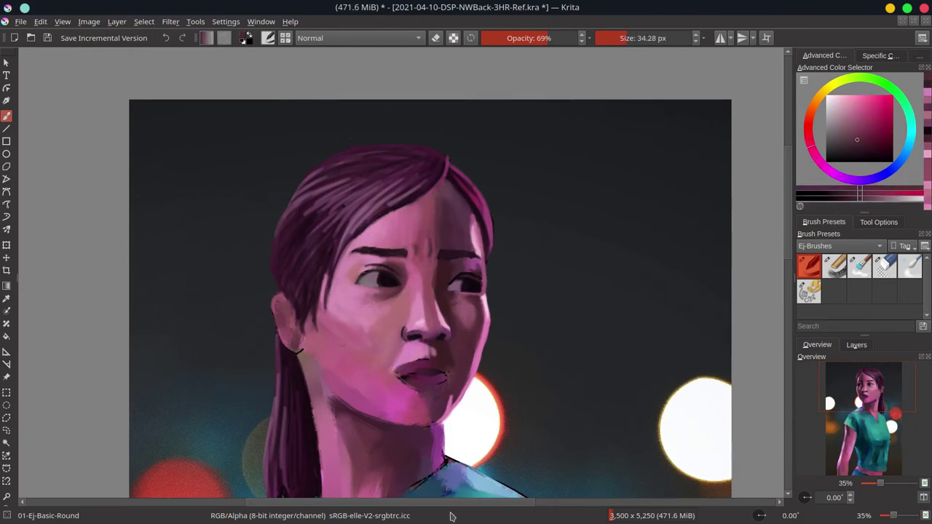
left_click(331, 472, "ctrl")
mouse_move(270, 396)
left_mouse_down()
mouse_move(300, 366)
mouse_move(319, 472)
left_mouse_up()
Step: Darken the hair strand with a sampled dark tone and save the painting
left_click(300, 366, "ctrl")
left_click(323, 432, "ctrl")
left_click_drag(311, 365, 339, 402)
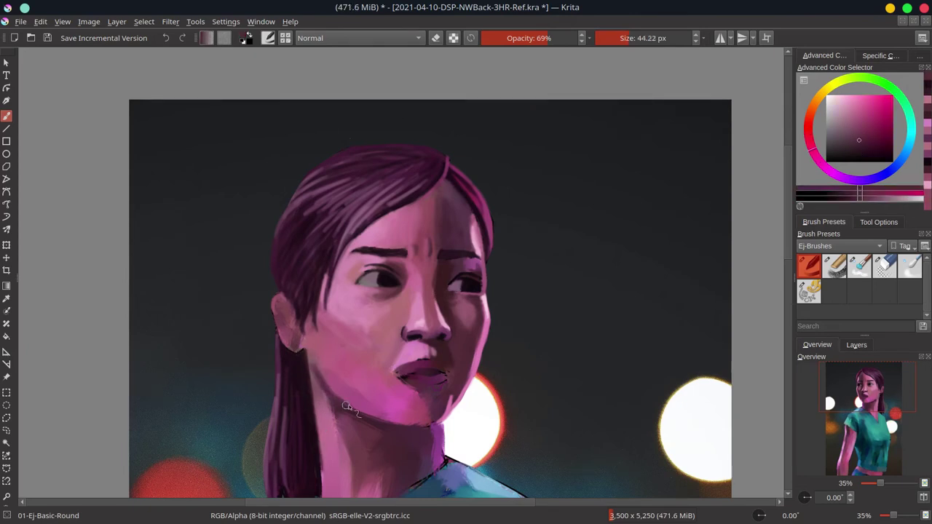
left_click(348, 406, "ctrl")
key("ctrl+s")
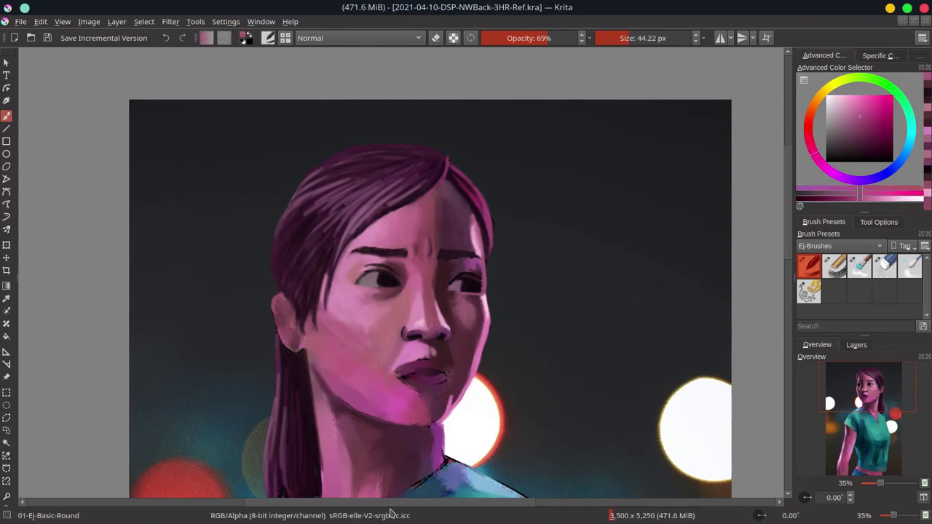
Step: Flip the view back and dab small white catchlights into both eyes
key("m")
left_click(342, 290, "ctrl")
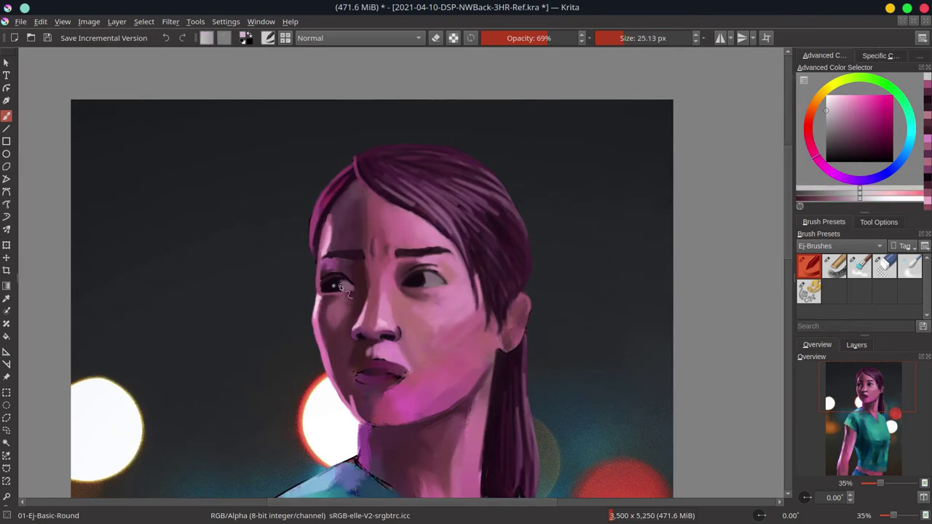
left_click_drag(415, 280, 428, 279)
left_click(396, 331, "ctrl")
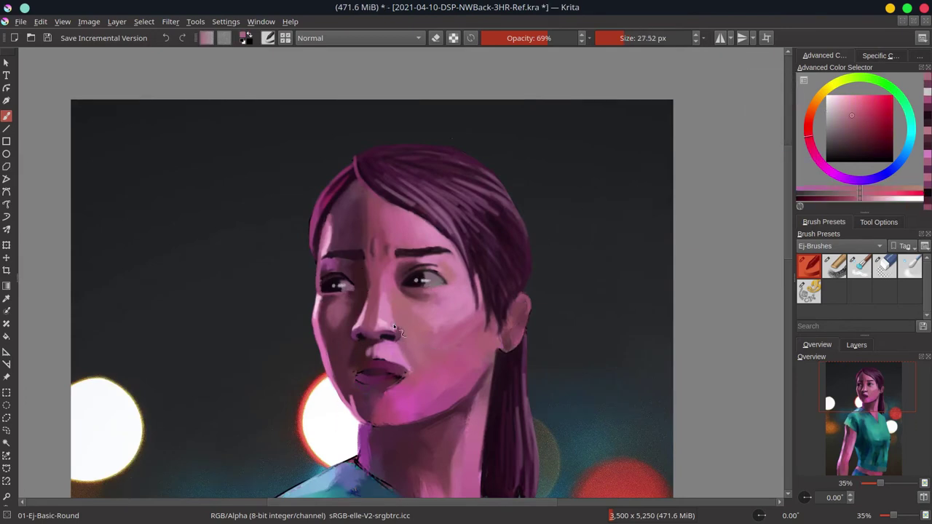
Step: Load a deeper plum pink sampled from the lips
left_click(397, 331, "ctrl")
left_click(866, 137)
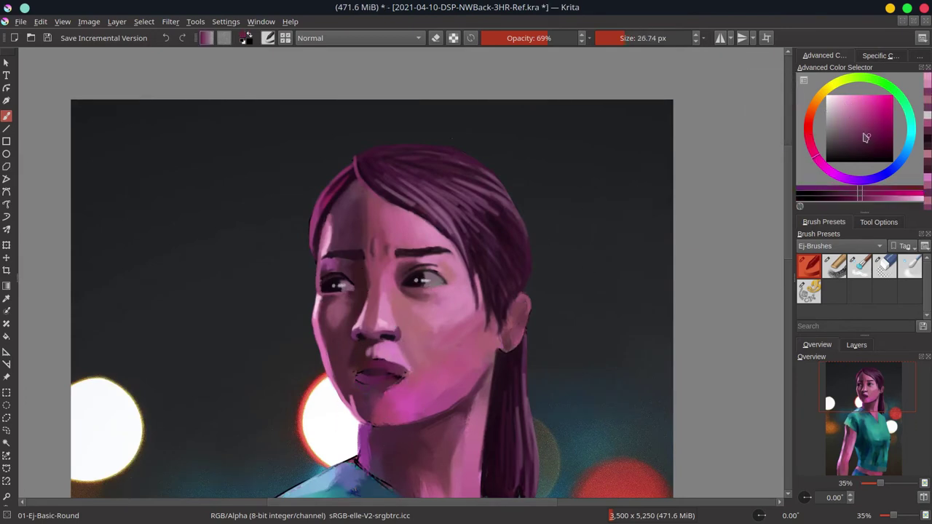
left_click(365, 371, "ctrl")
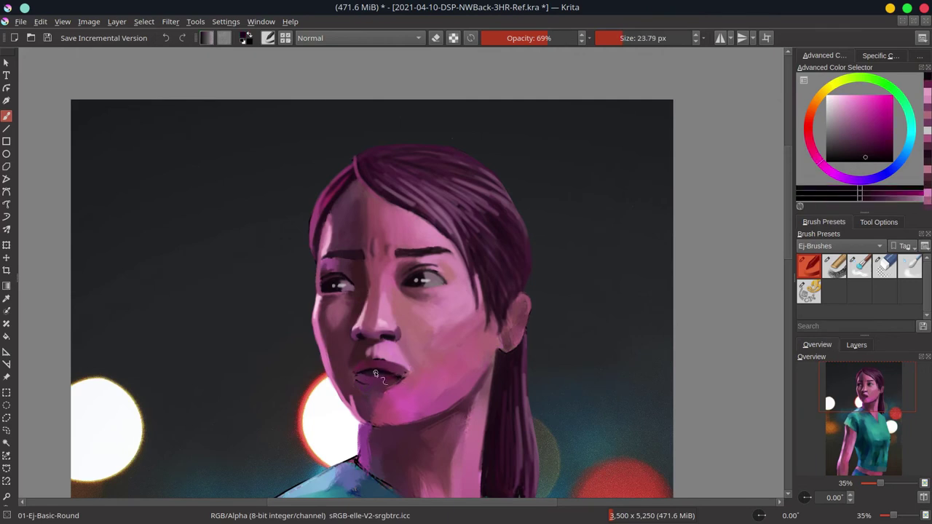
Step: Darken and reshape the lips with short strokes of sampled lip tones
left_click_drag(376, 374, 357, 379)
left_click(373, 364, "ctrl")
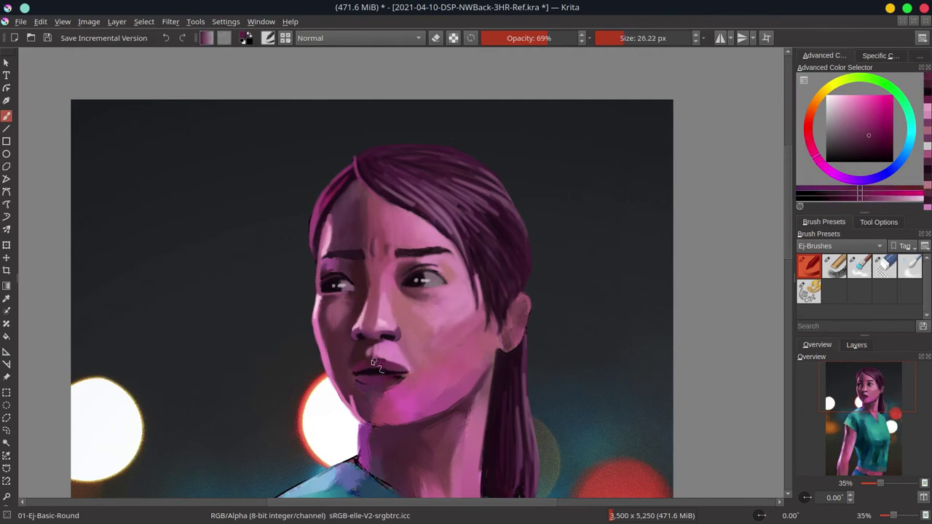
left_click(379, 363, "ctrl")
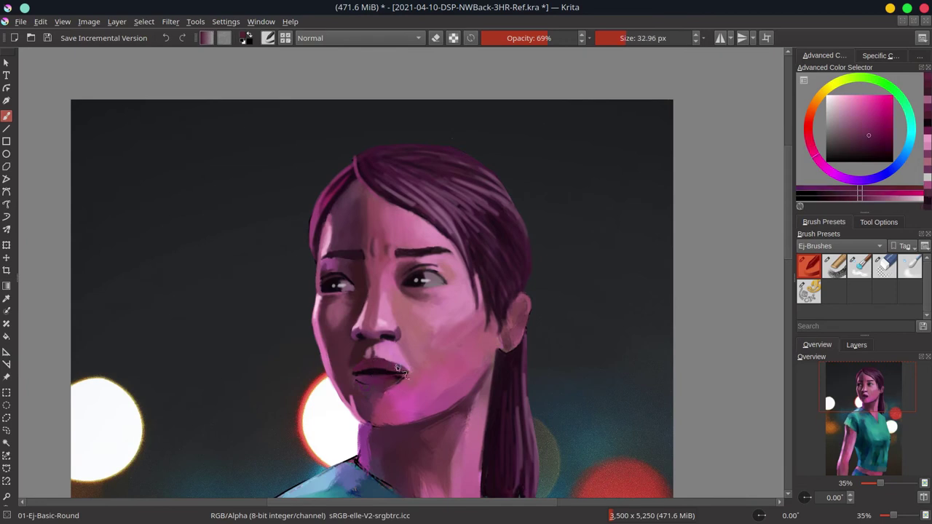
left_click_drag(397, 375, 386, 423)
left_click(361, 370, "ctrl")
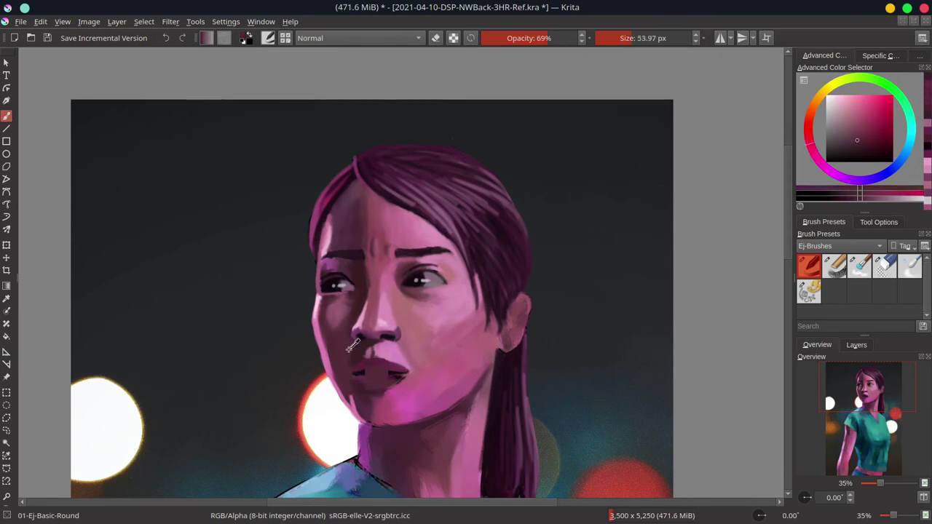
left_click(379, 375, "ctrl")
left_click(392, 375, "ctrl")
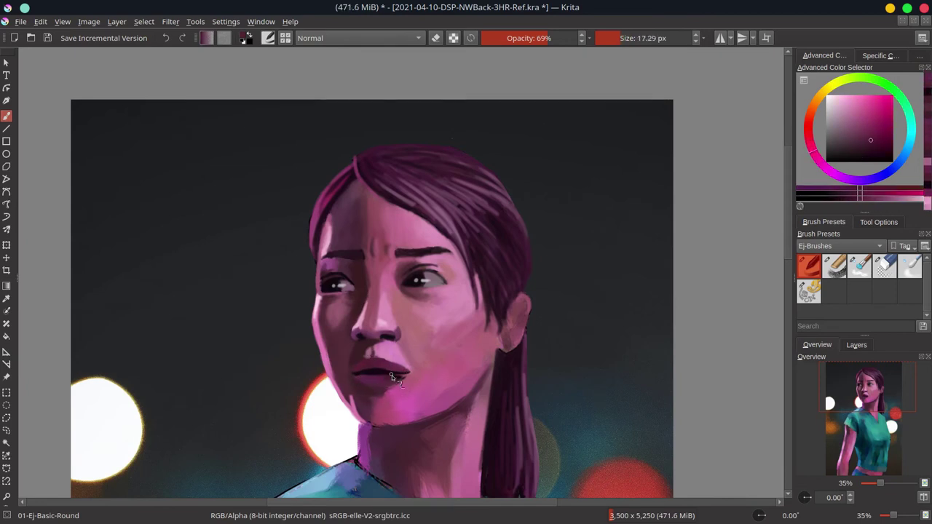
Step: Shade the chin and jaw with deeper pinks sampled from cheek and neck
left_click(416, 464, "ctrl")
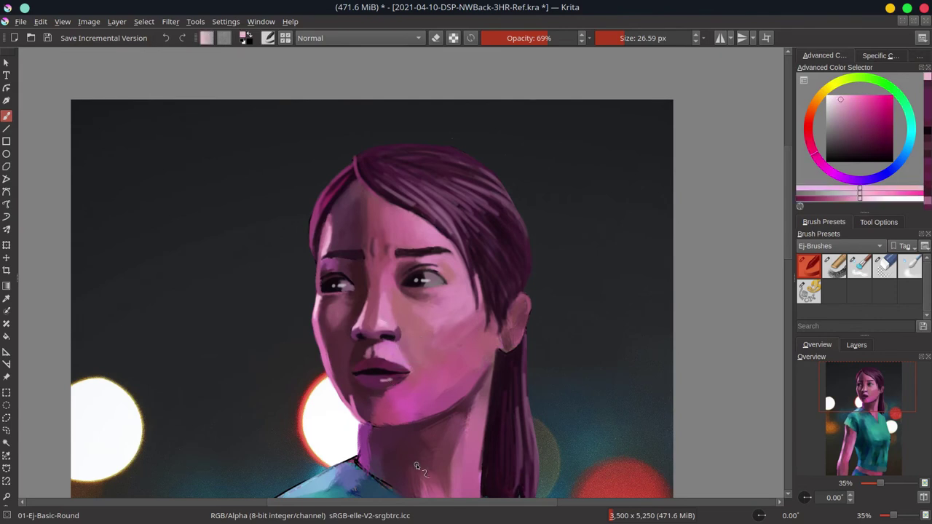
left_click(390, 390, "ctrl")
left_click(407, 377, "ctrl")
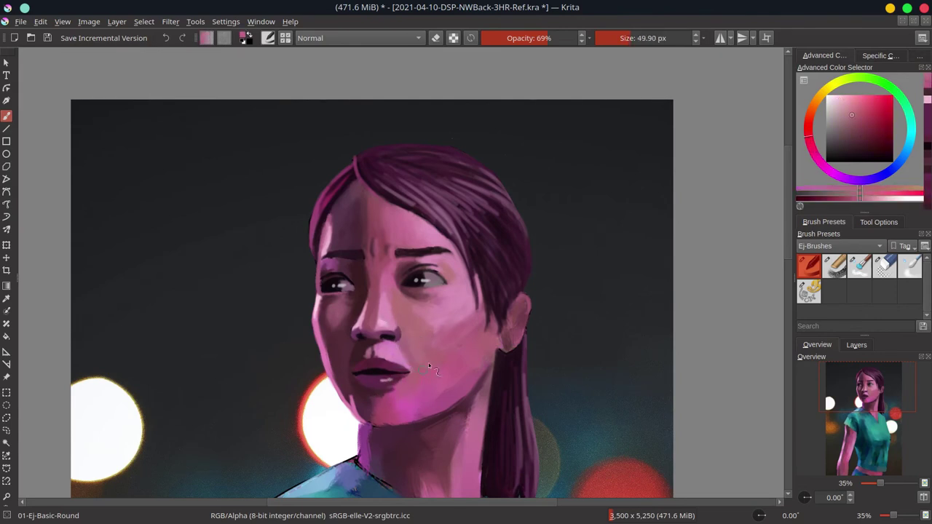
left_click(402, 349, "ctrl")
left_click(369, 410, "ctrl")
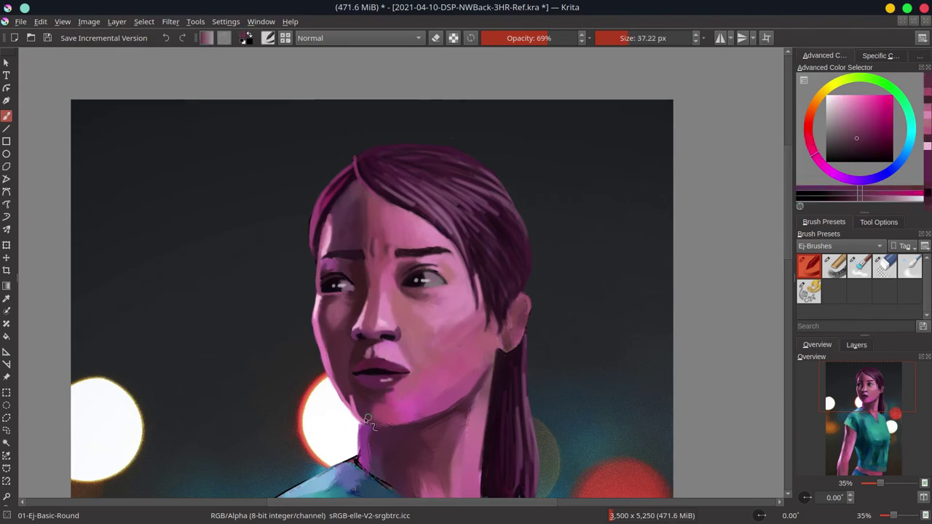
Step: Save the painting and check it zoomed out, mirrored and then un-mirrored
key("ctrl+s")
scroll(583, 354, "down", 3)
scroll(619, 313, "down", 2)
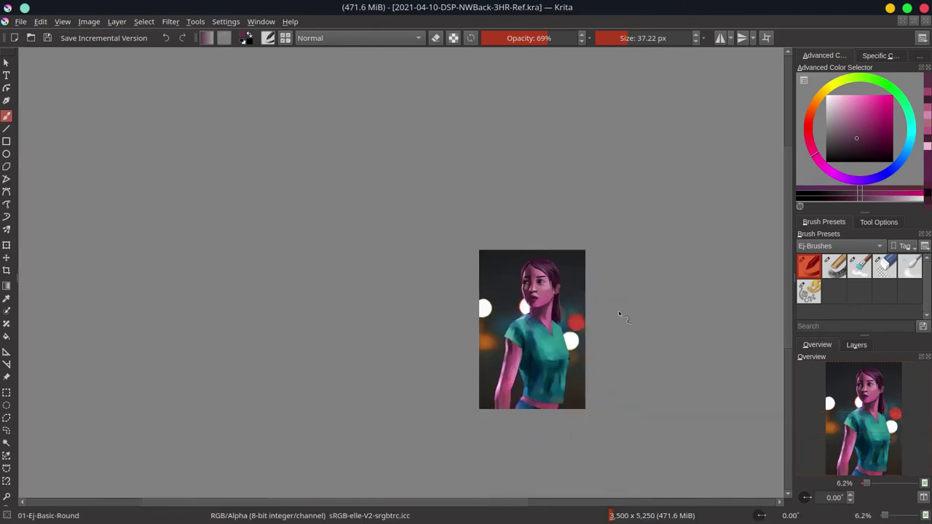
key("m")
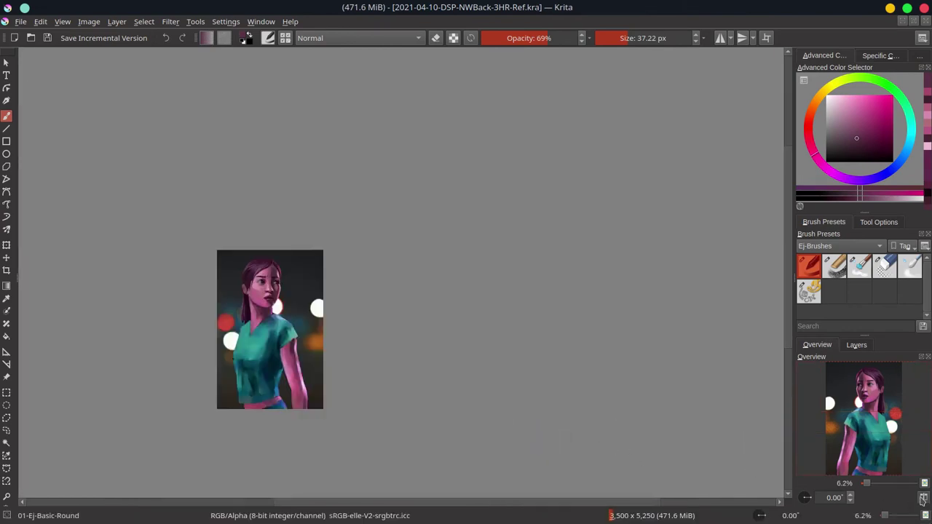
key("m")
scroll(496, 393, "up", 5)
scroll(497, 393, "down", 1)
Step: Sample lighter pink skin tones to soften the right cheek
left_click(496, 393, "ctrl")
left_click_drag(496, 393, 510, 368)
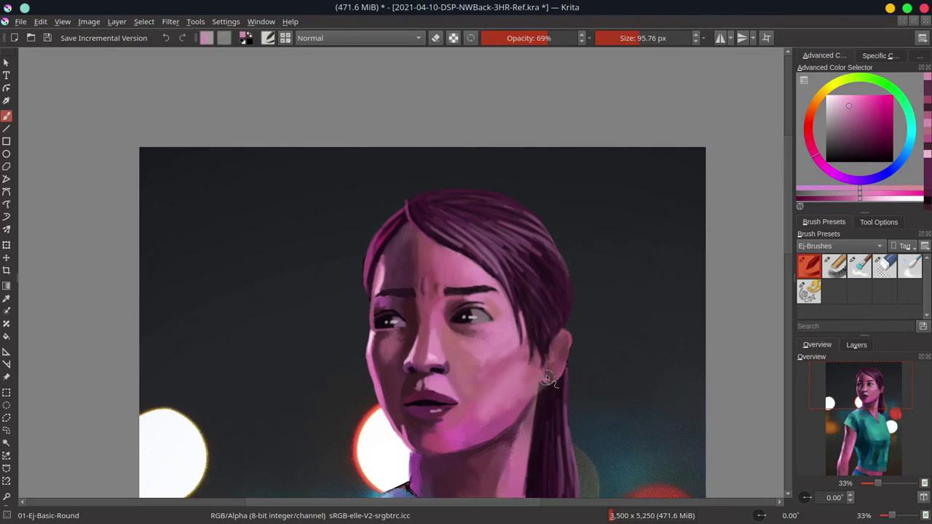
left_click(508, 366, "ctrl")
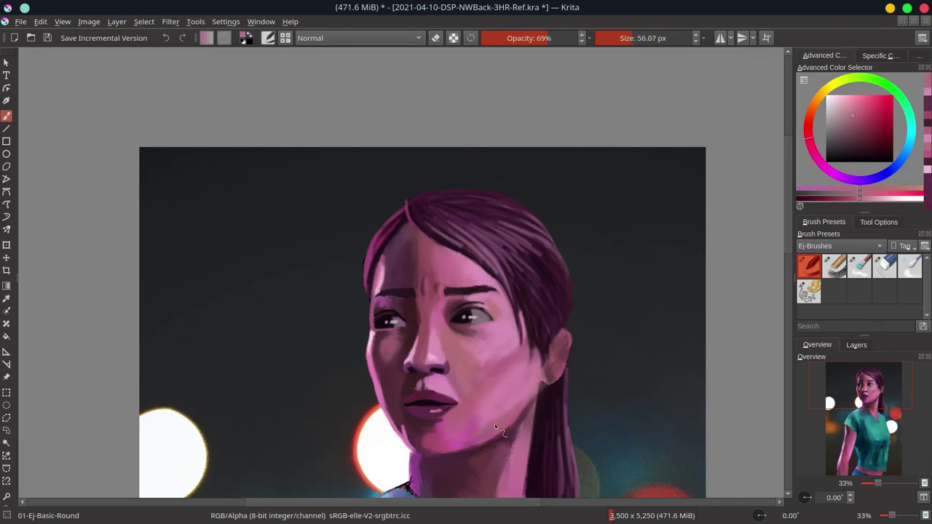
left_click(495, 424, "ctrl")
left_click(485, 357, "ctrl")
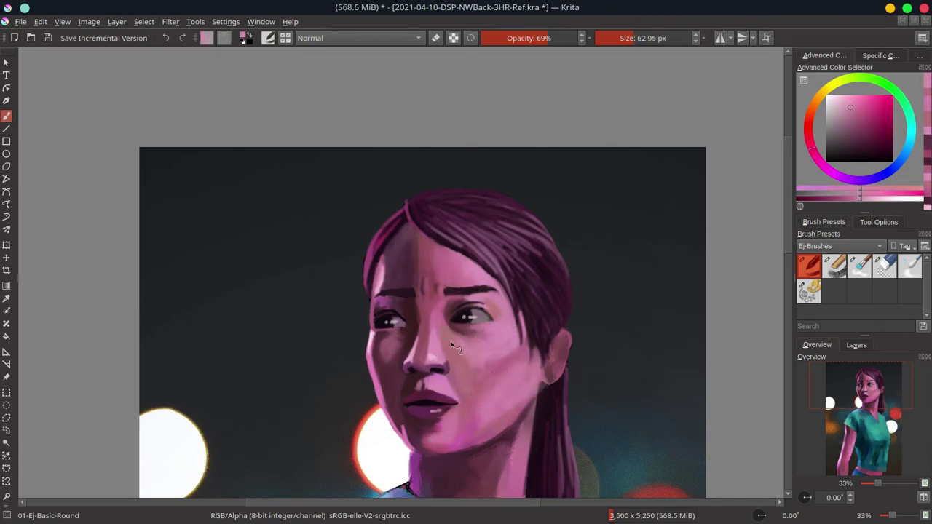
left_click(451, 342, "ctrl")
left_click(510, 359, "ctrl")
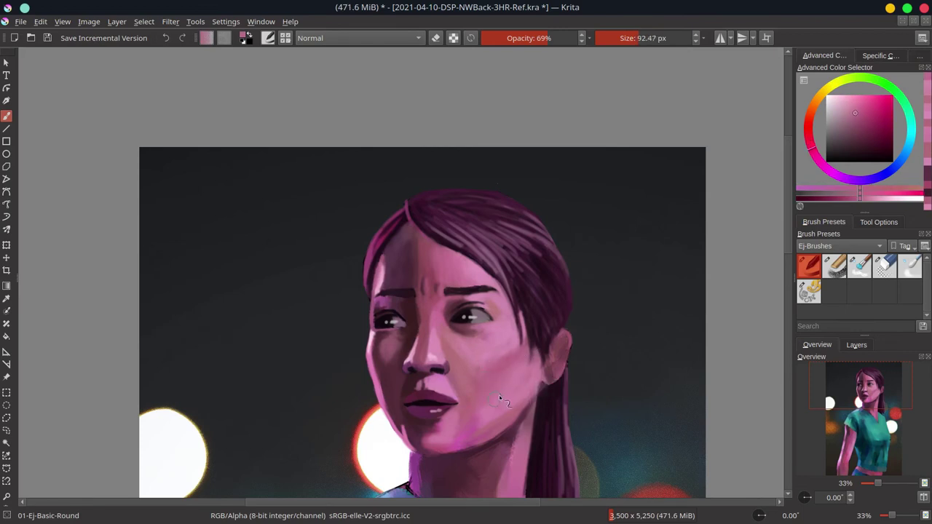
left_click(496, 386, "ctrl")
left_click_drag(531, 387, 499, 390)
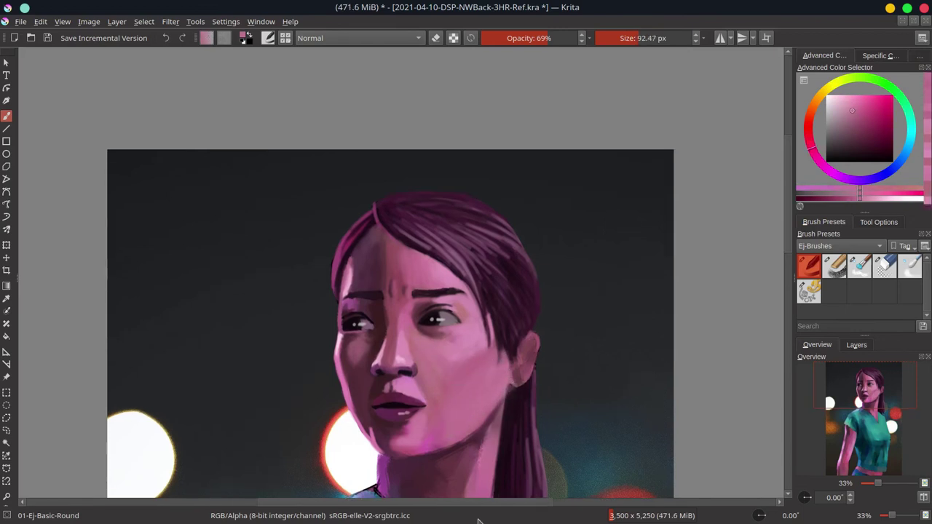
Step: Blend the lower left jaw and chin with lighter pink, then save
left_click_drag(469, 344, 437, 344)
left_click(406, 445, "ctrl")
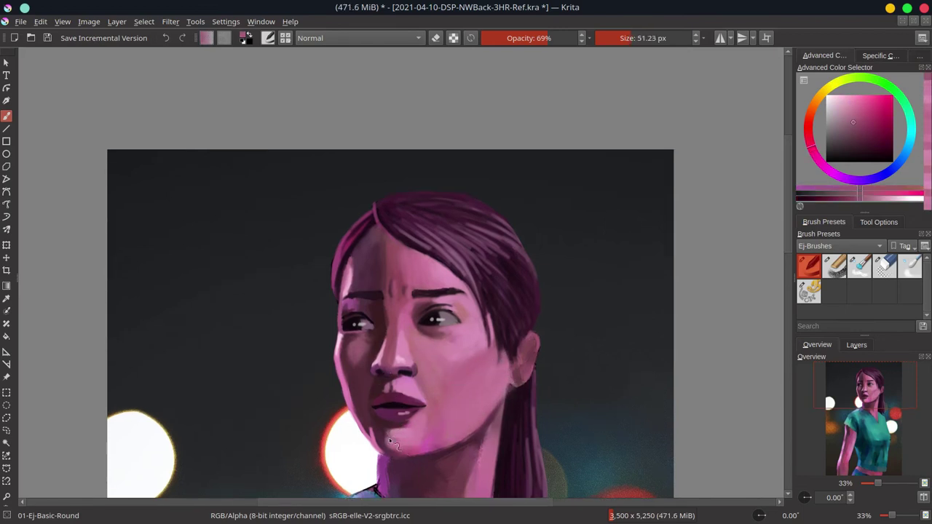
left_click(407, 424, "ctrl")
left_click_drag(404, 434, 408, 420)
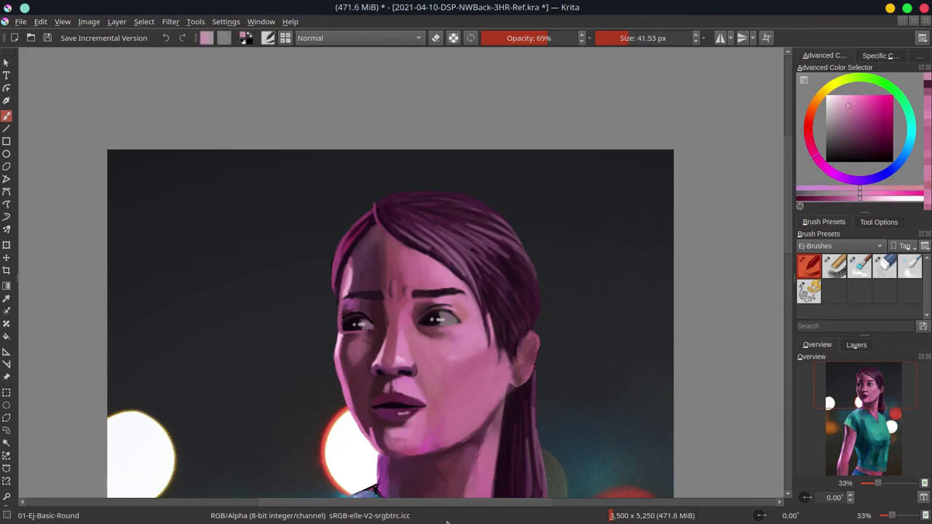
left_click(427, 444, "ctrl")
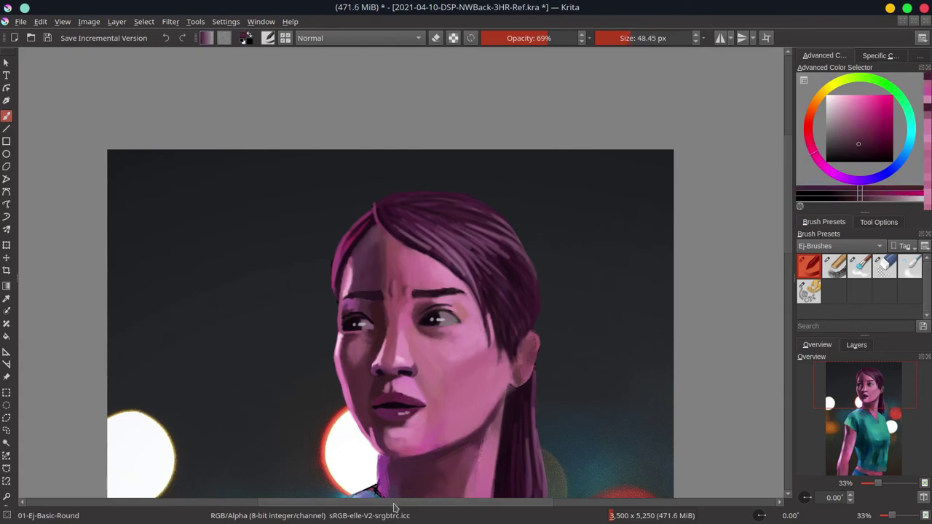
key("ctrl+s")
left_click(375, 416, "ctrl")
scroll(374, 417, "down", 3)
Step: Paint lighter pink strokes defining the ear beside the hair with a smaller brush
left_click(419, 356, "ctrl")
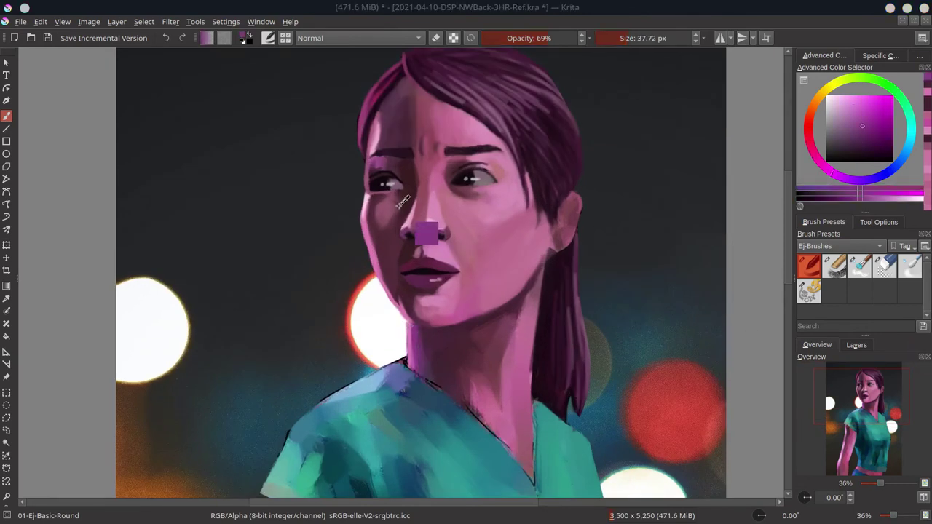
left_click(522, 290, "ctrl")
key("bracketleft")
left_click(556, 245, "ctrl")
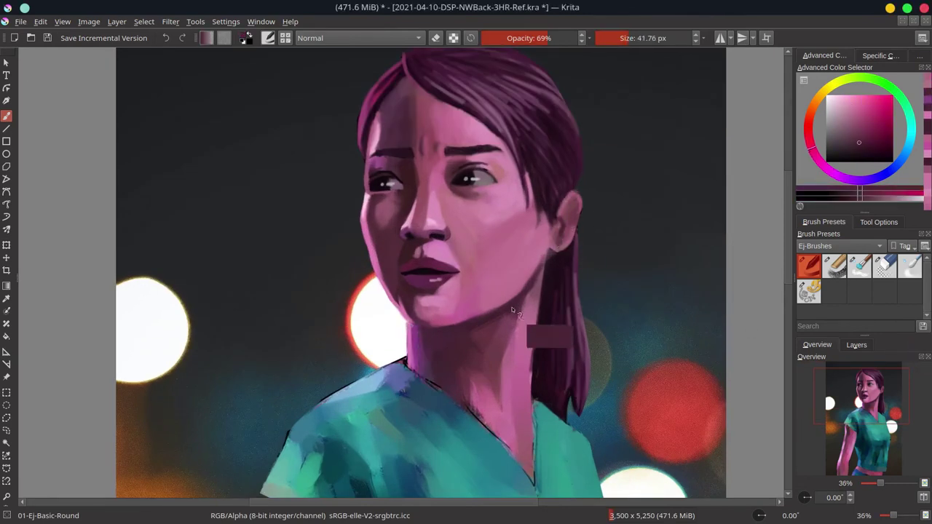
left_click(572, 215, "ctrl")
left_click_drag(576, 193, 580, 244)
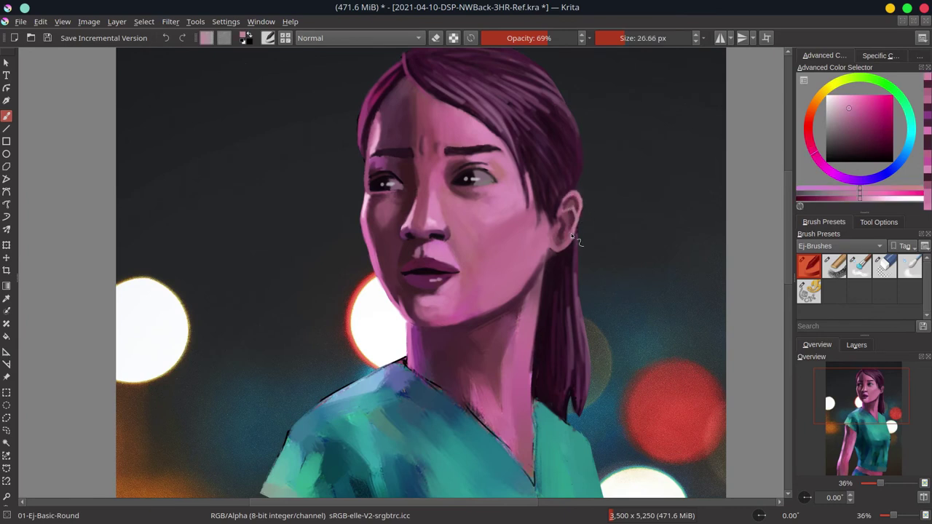
left_click(555, 226, "ctrl")
key("bracketright")
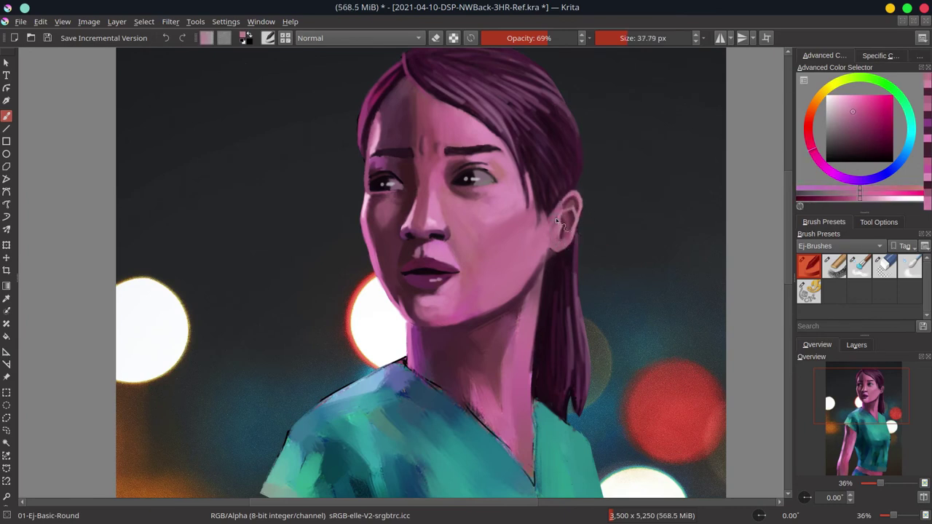
Step: Shade the ear and neck with darker and near-black pinks, zooming out to check
left_click(562, 198, "ctrl")
key("bracketleft")
key("bracketleft")
left_click(562, 217, "ctrl")
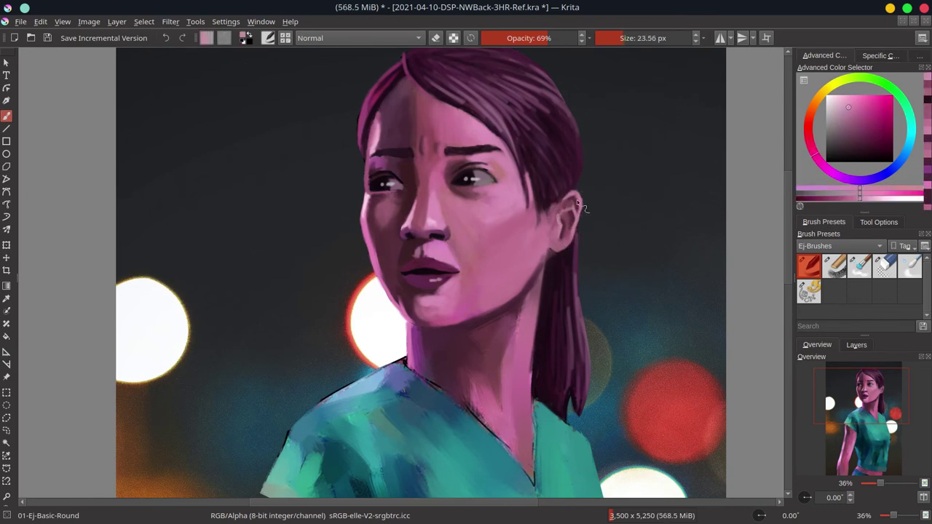
left_click(552, 208, "ctrl")
left_click(547, 225, "ctrl")
key("bracketright")
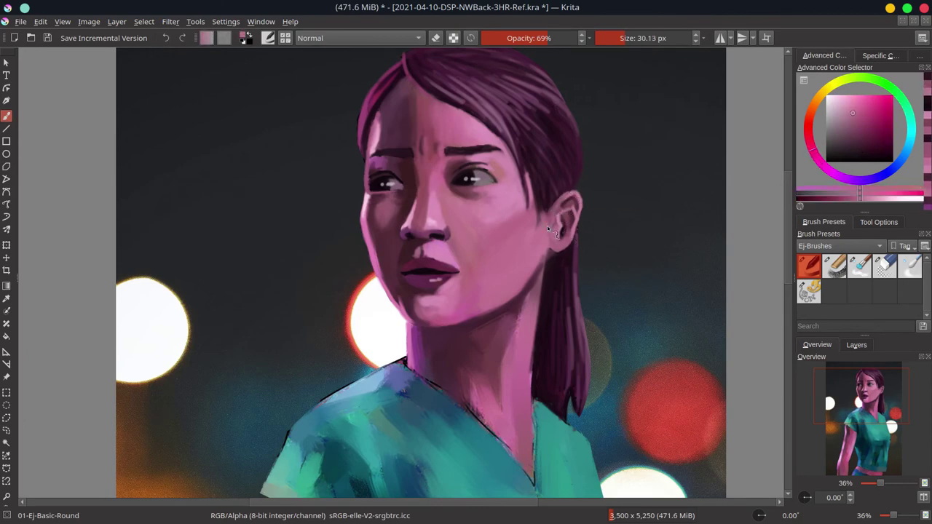
key("minus")
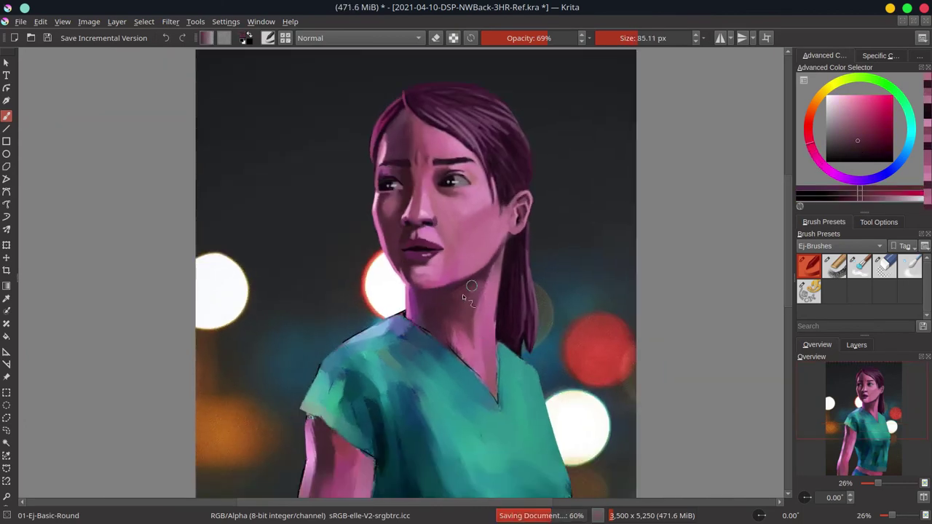
left_click(462, 294, "ctrl")
key("bracketright")
key("bracketright")
left_click_drag(496, 294, 492, 351)
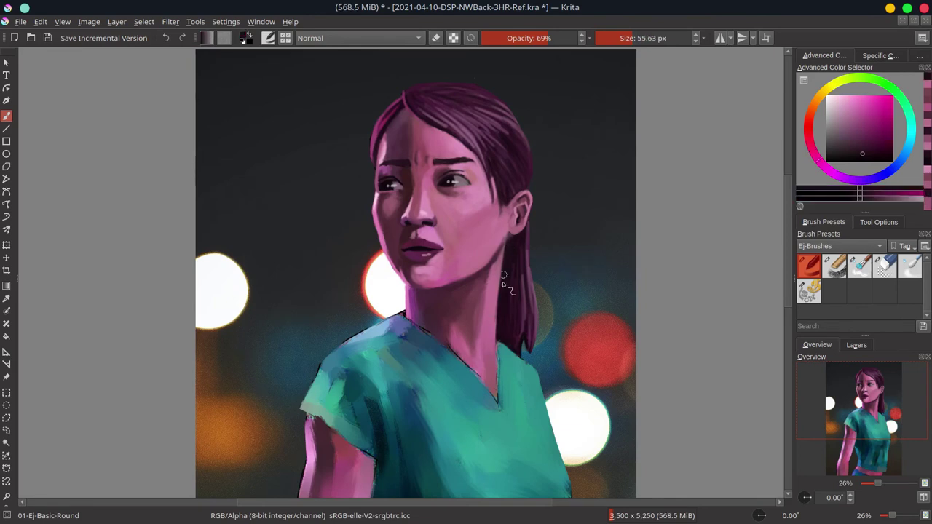
Step: Even out the neck and collar edge using sampled dark magenta and pink tones
left_click(436, 336, "ctrl")
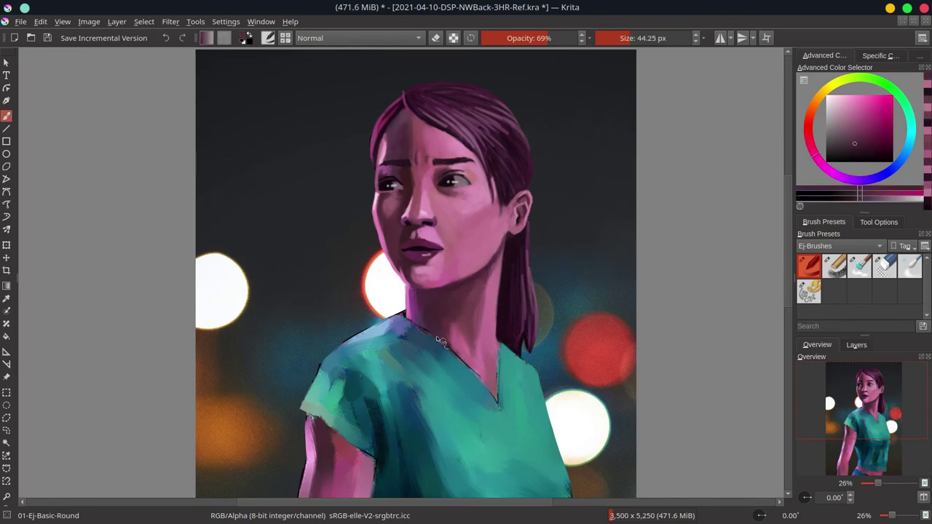
left_click(495, 336, "ctrl")
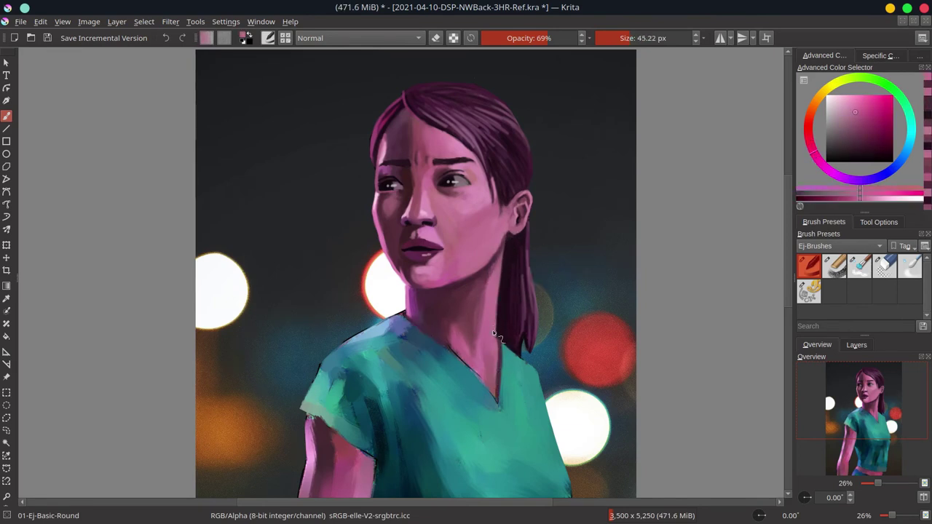
left_click(527, 327, "ctrl")
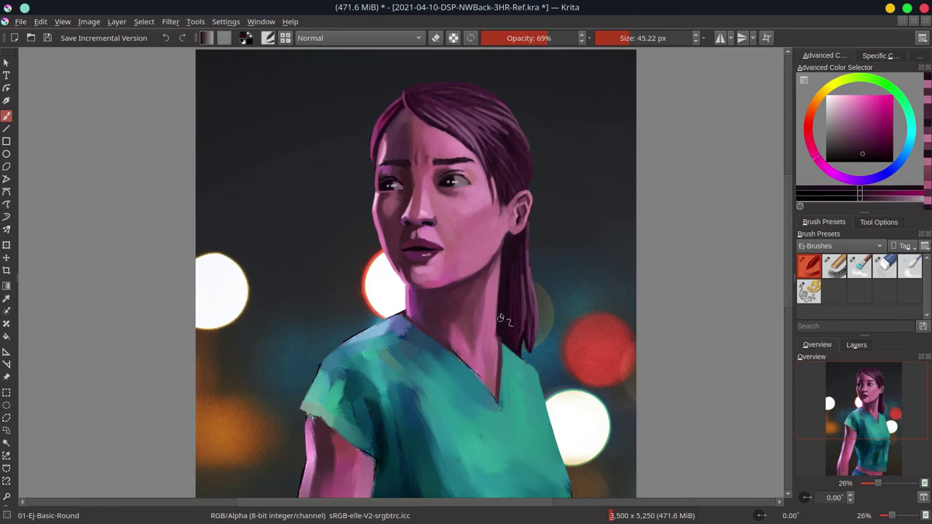
key("e")
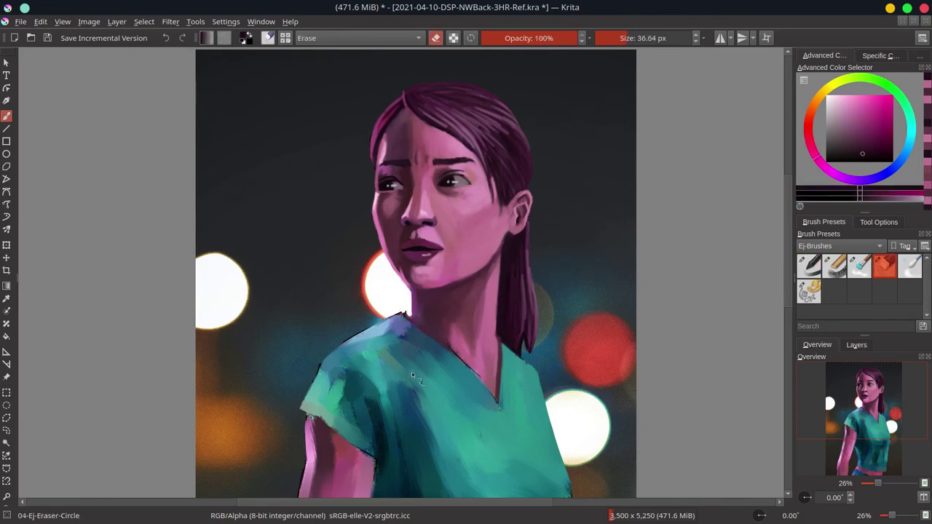
key("e")
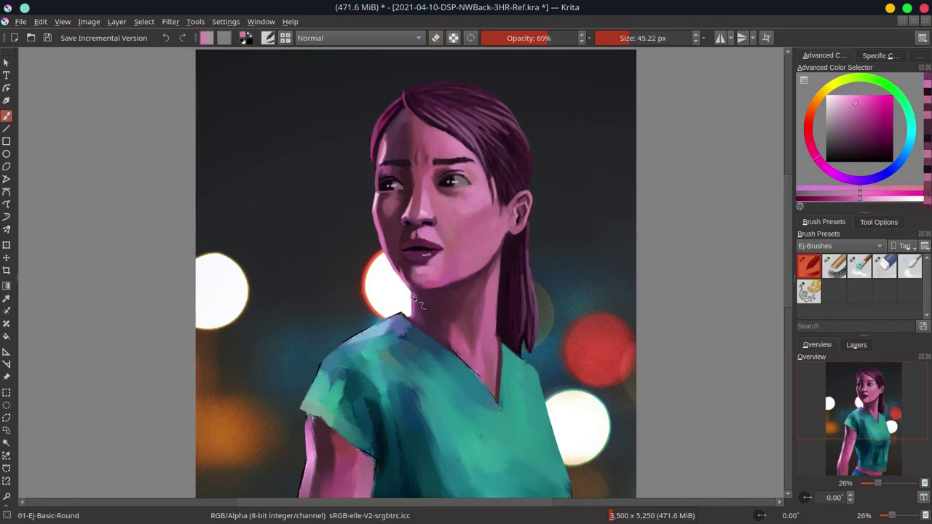
left_click(490, 306, "ctrl")
left_click_drag(490, 306, 459, 354)
scroll(518, 251, "down", 3)
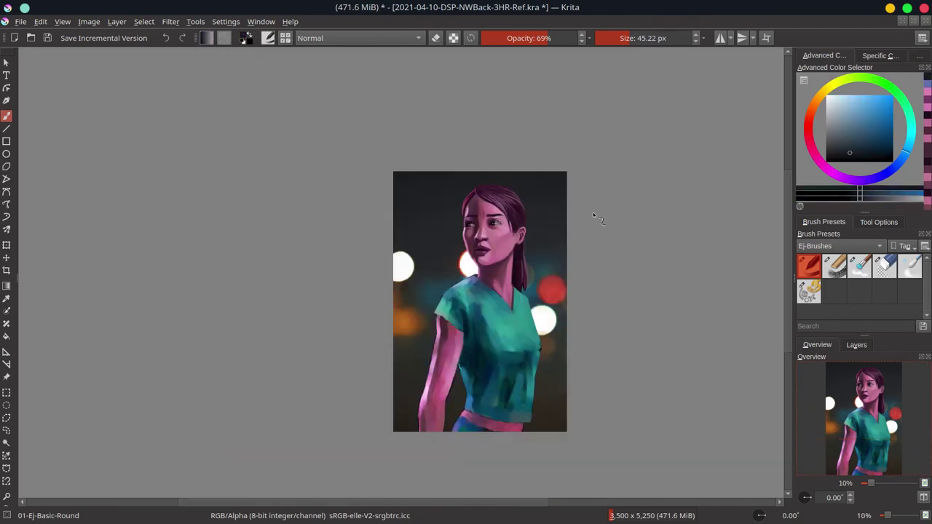
key("ctrl+s")
scroll(522, 314, "up", 3)
left_click(530, 298, "ctrl")
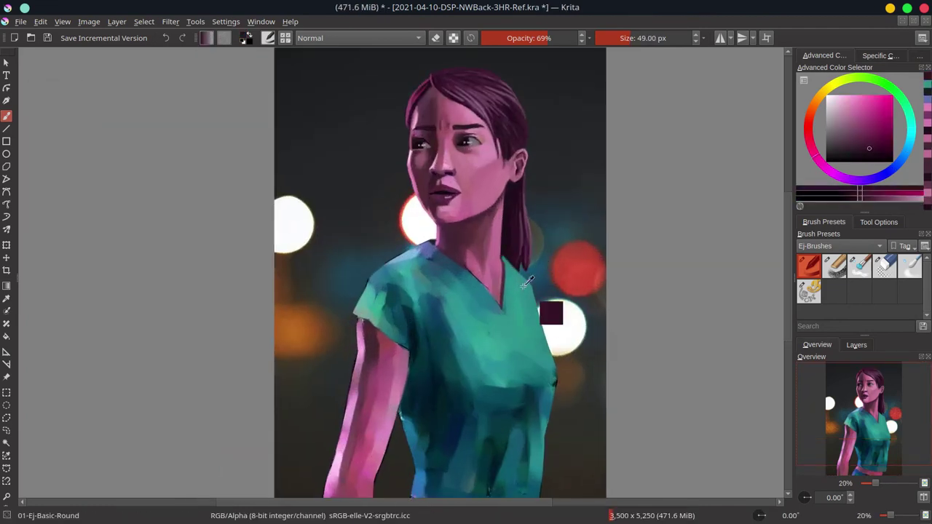
left_click(543, 417, "ctrl")
scroll(543, 417, "down", 1)
scroll(656, 348, "down", 1)
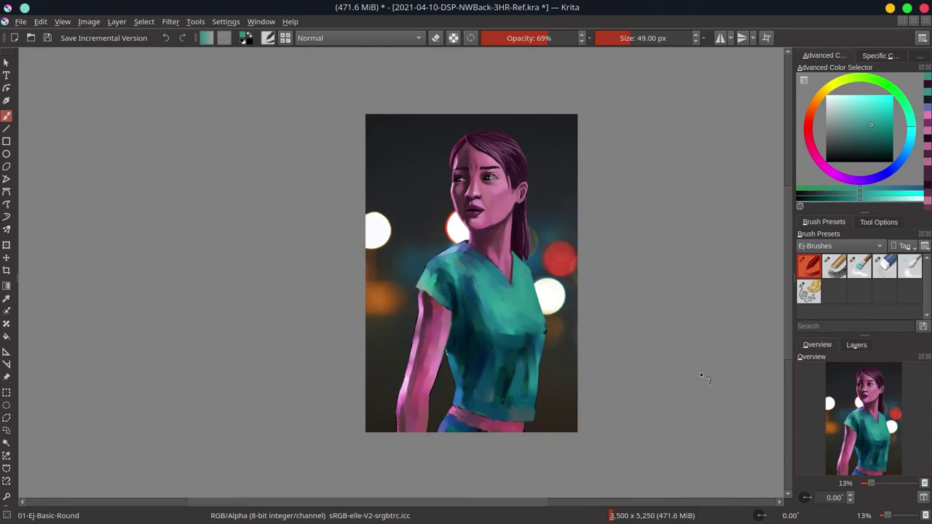
left_click(923, 498)
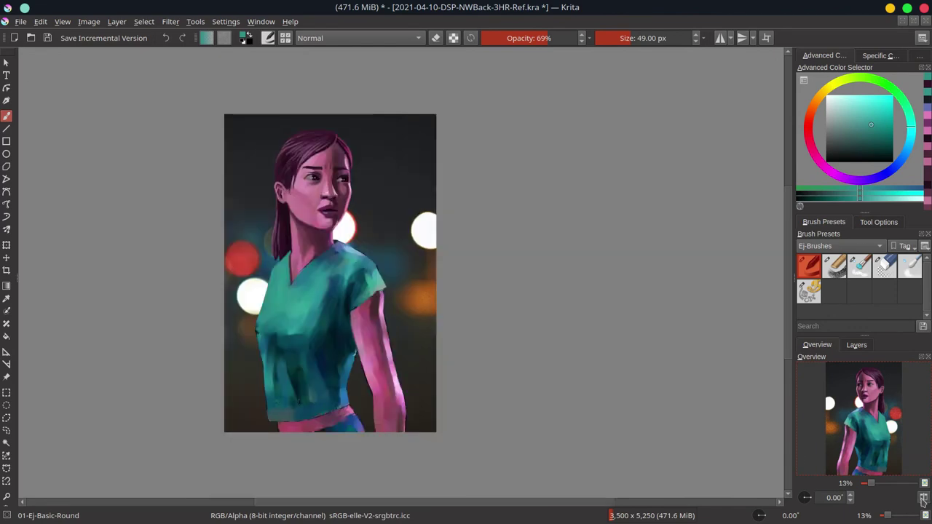
left_click(923, 498)
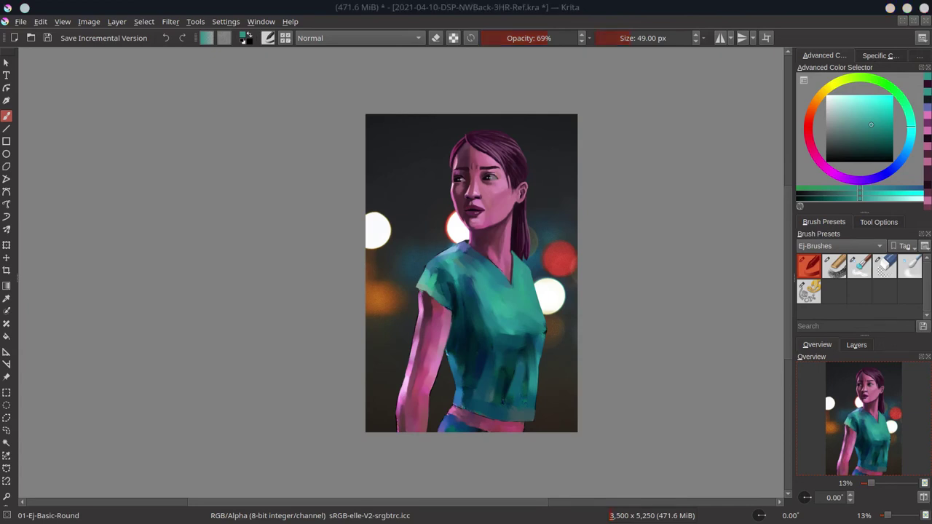
Step: Brighten the shoulder edge with teal and paint pink along the arm-shirt boundary
scroll(484, 341, "up", 2)
left_click(474, 129, "ctrl")
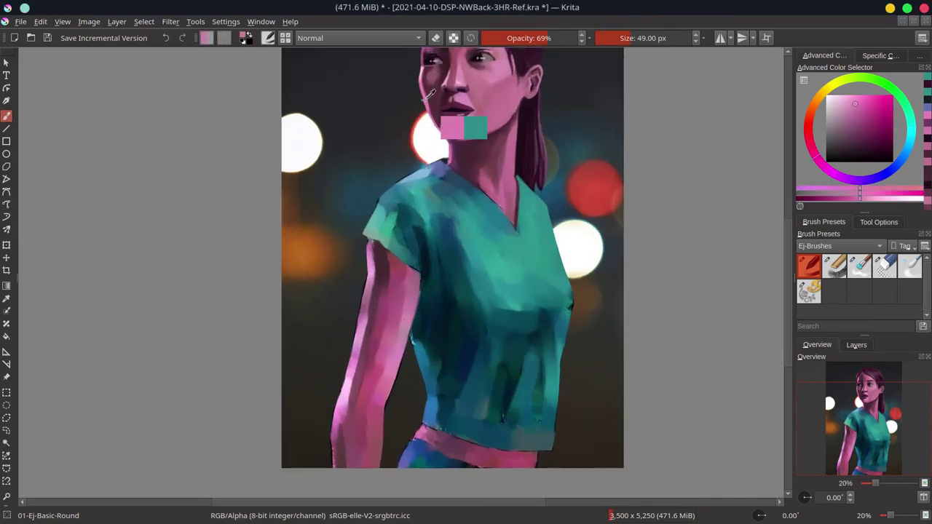
left_click_drag(394, 192, 364, 240)
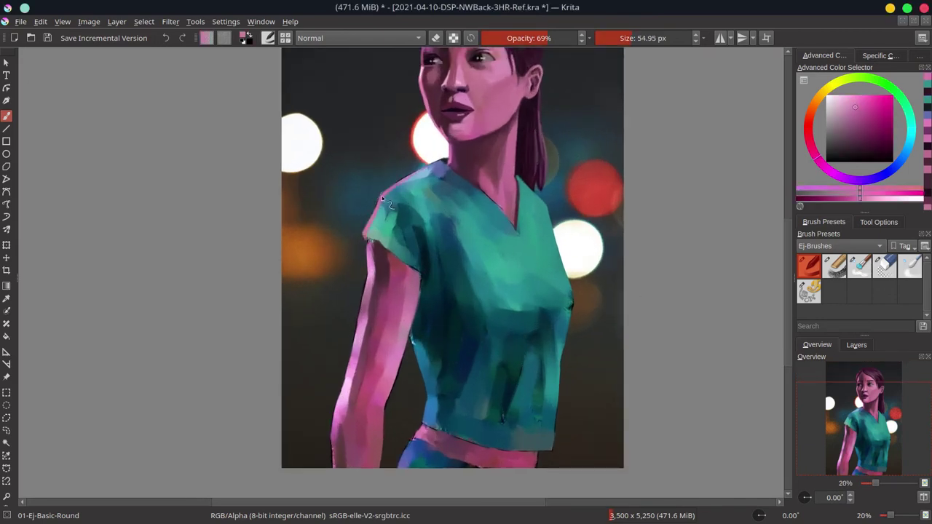
left_click_drag(397, 182, 437, 164)
key("bracketleft")
left_click_drag(417, 352, 422, 422)
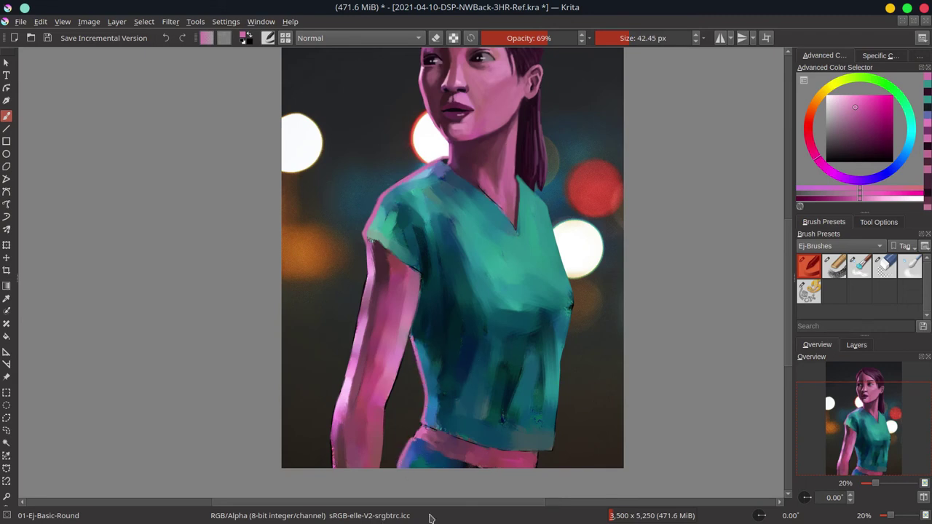
Step: Sample dark teals from the shirt and dab a dark patch on the sleeve
left_click(420, 264, "ctrl")
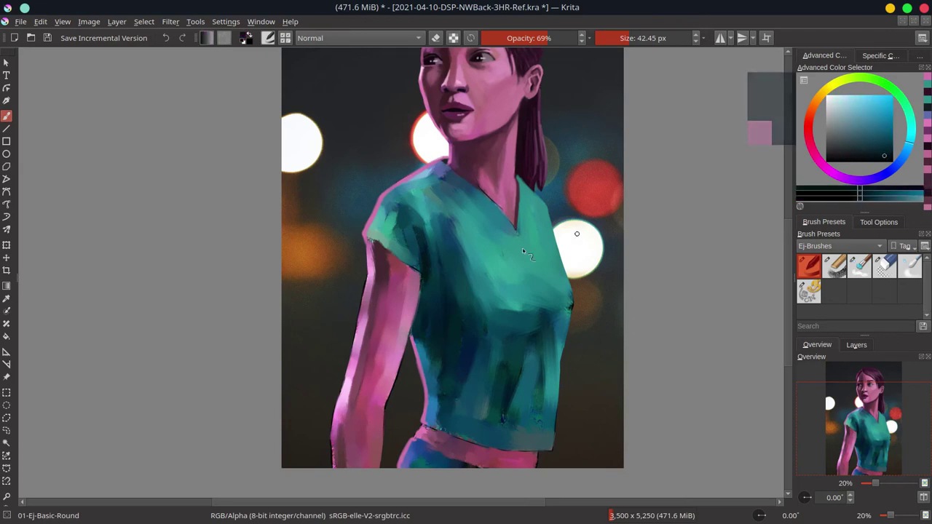
key("bracketright")
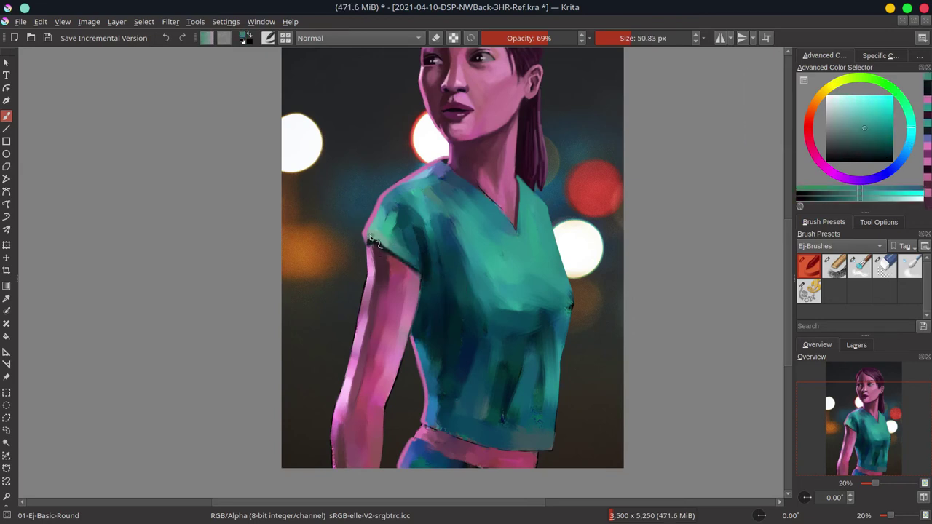
key("bracketleft")
key("bracketleft")
left_click(372, 241, "ctrl")
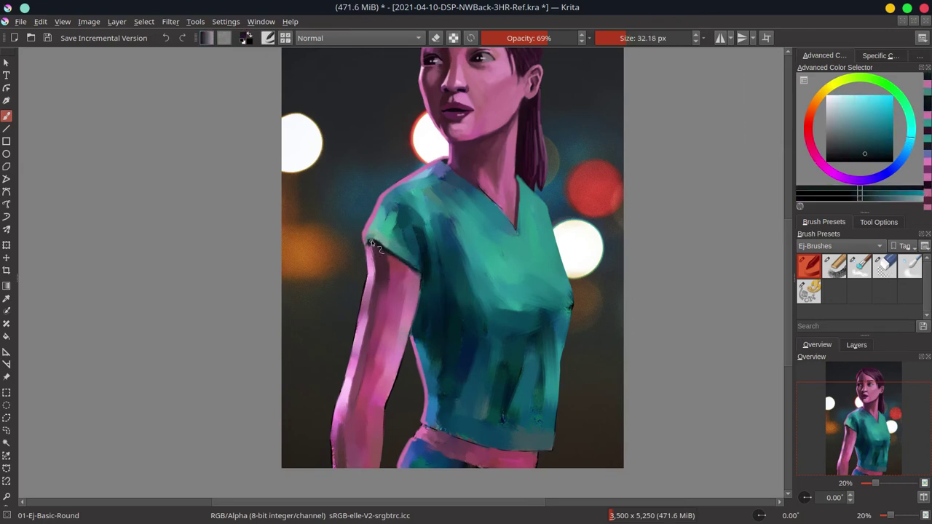
left_click(399, 203, "ctrl")
key("bracketright")
left_click(401, 208, "ctrl")
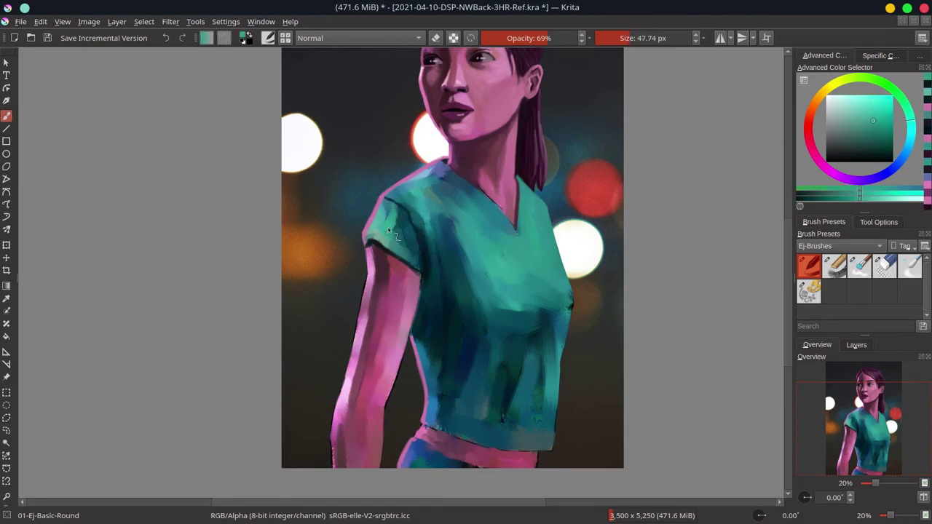
key("bracketright")
key("bracketright")
key("bracketright")
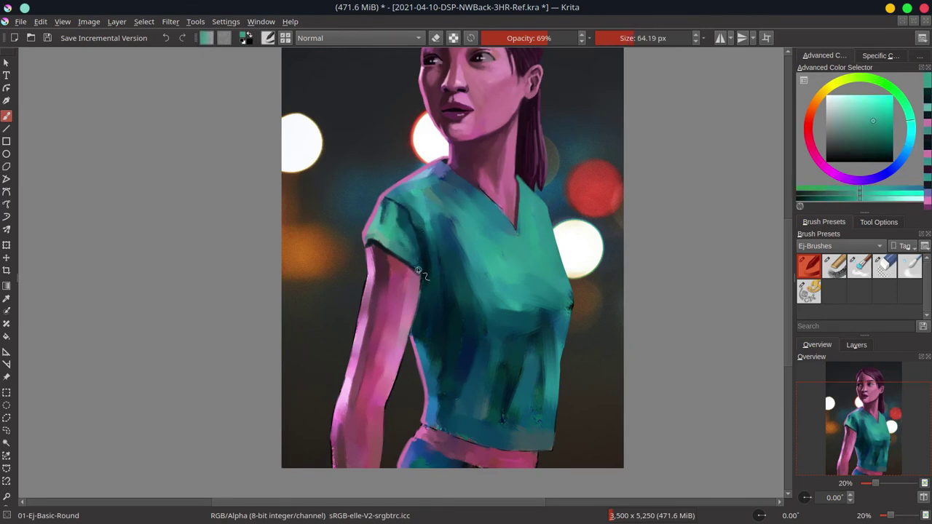
left_click(416, 248, "ctrl")
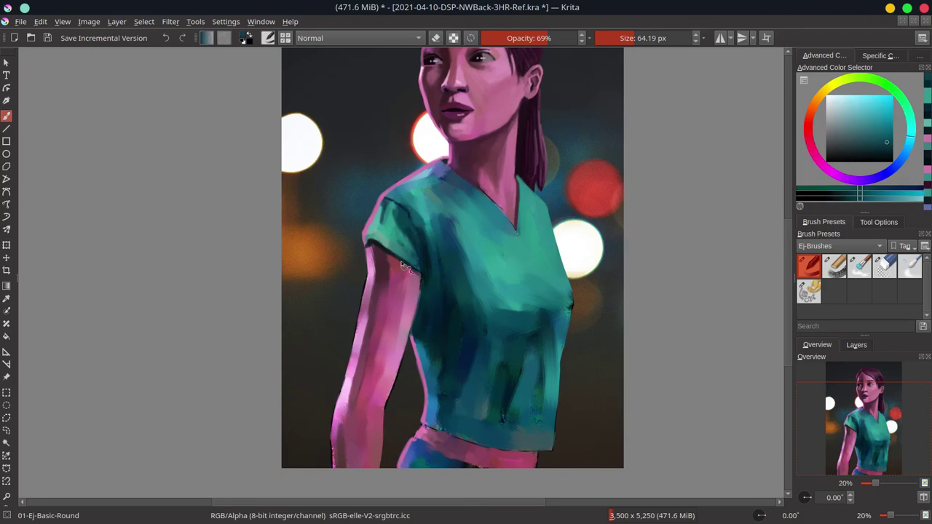
left_click(412, 275, "ctrl")
Step: Resample light and dark sleeve teals while resizing the brush for detail
key("bracketleft")
key("bracketleft")
key("bracketleft")
left_click(399, 214, "ctrl")
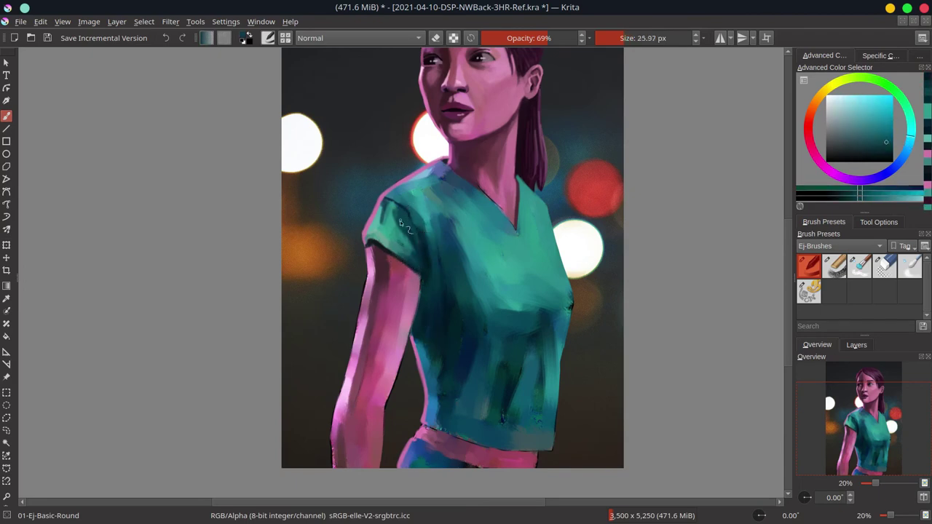
key("bracketright")
key("bracketright")
left_click(409, 228, "ctrl")
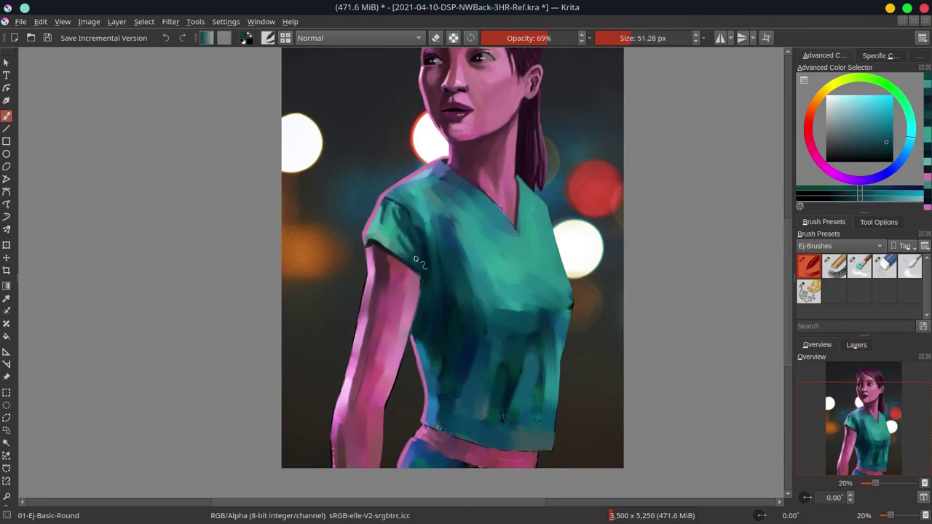
left_click(409, 226, "ctrl")
key("bracketleft")
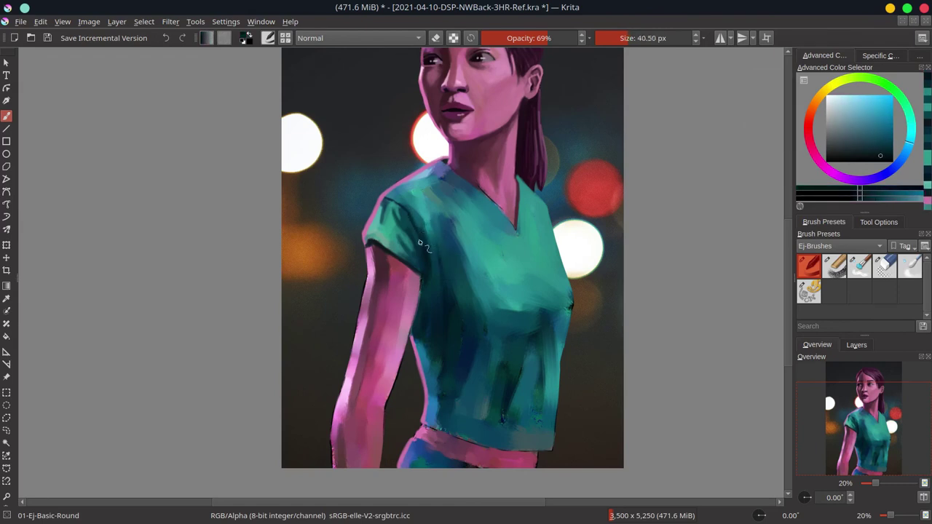
key("bracketright")
key("bracketright")
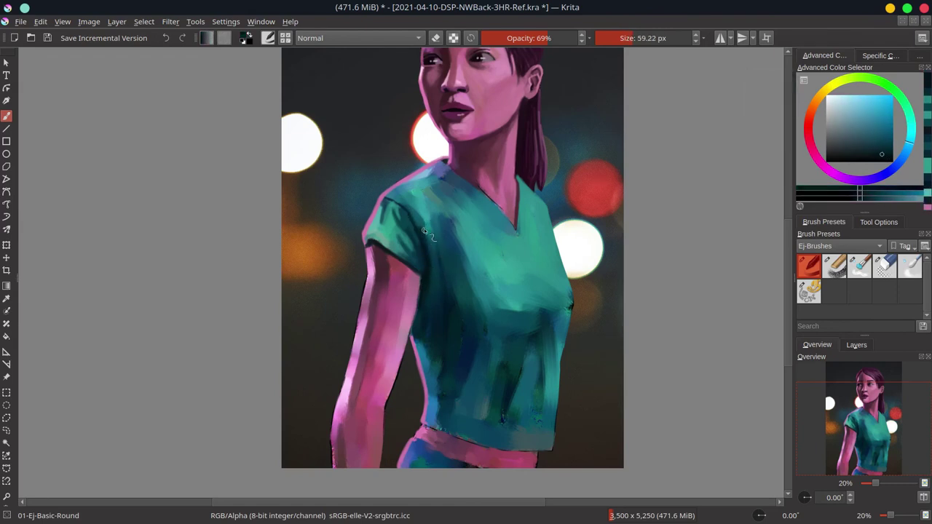
left_click(436, 277, "ctrl")
key("bracketright")
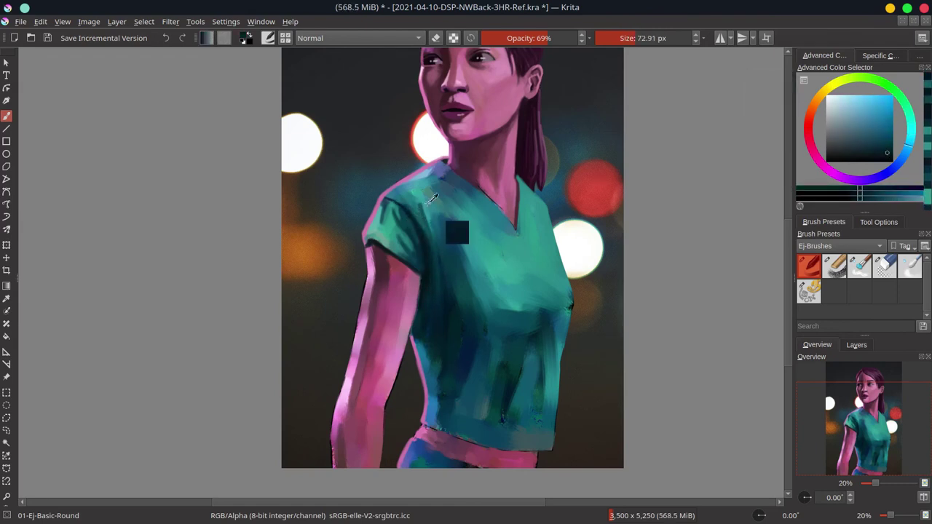
left_click(435, 242, "ctrl")
key("bracketleft")
key("bracketleft")
key("bracketleft")
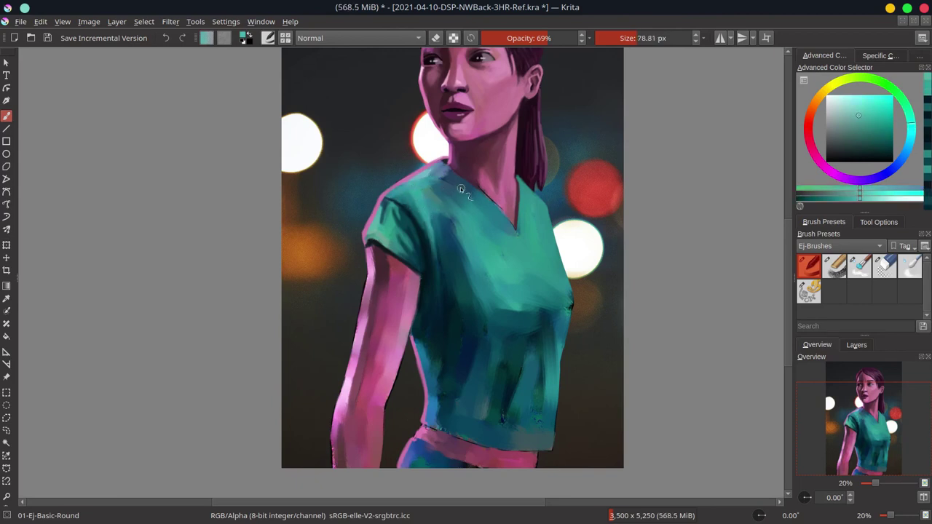
Step: Paint darker teal on the shoulder and lighter teal across the chest
left_click(489, 195, "ctrl")
left_click(550, 360, "ctrl")
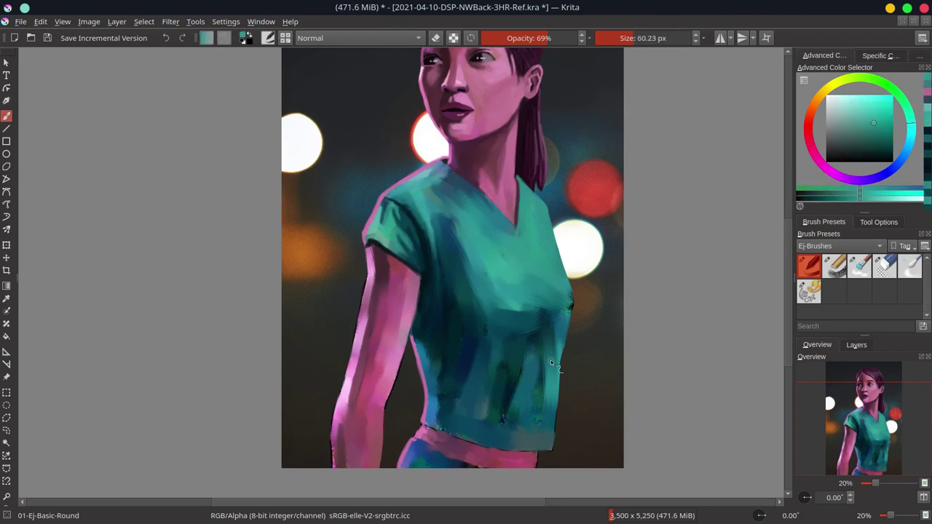
key("bracketright")
left_click(469, 187, "ctrl")
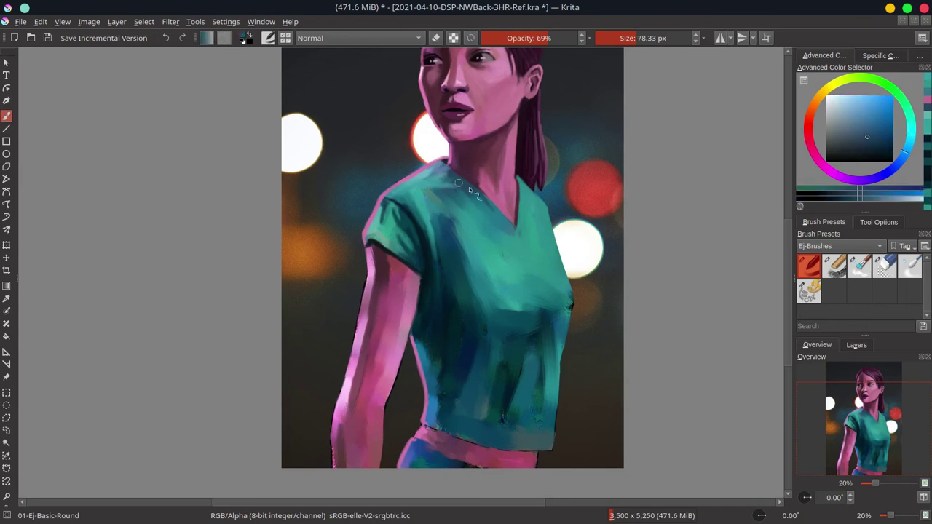
left_click(432, 197, "ctrl")
key("bracketright")
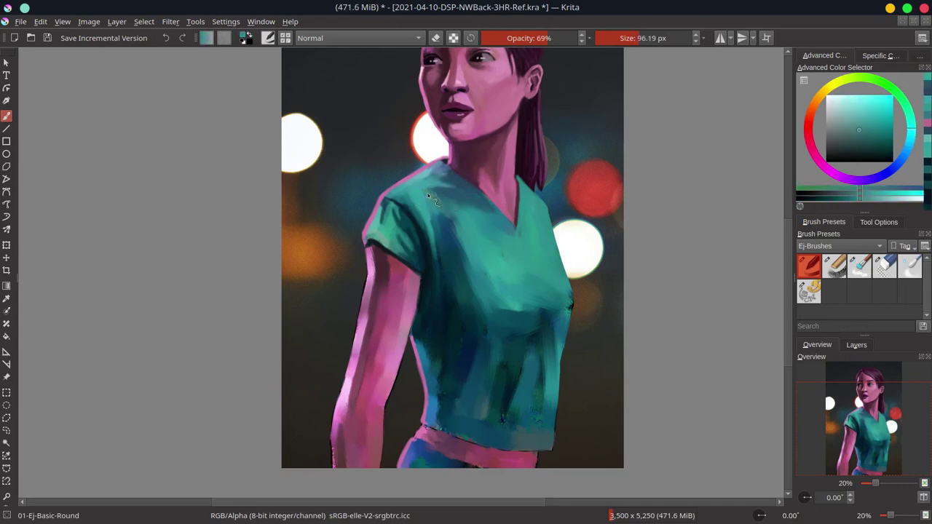
left_click(428, 213, "ctrl")
left_click(465, 217, "ctrl")
left_click(429, 201, "ctrl")
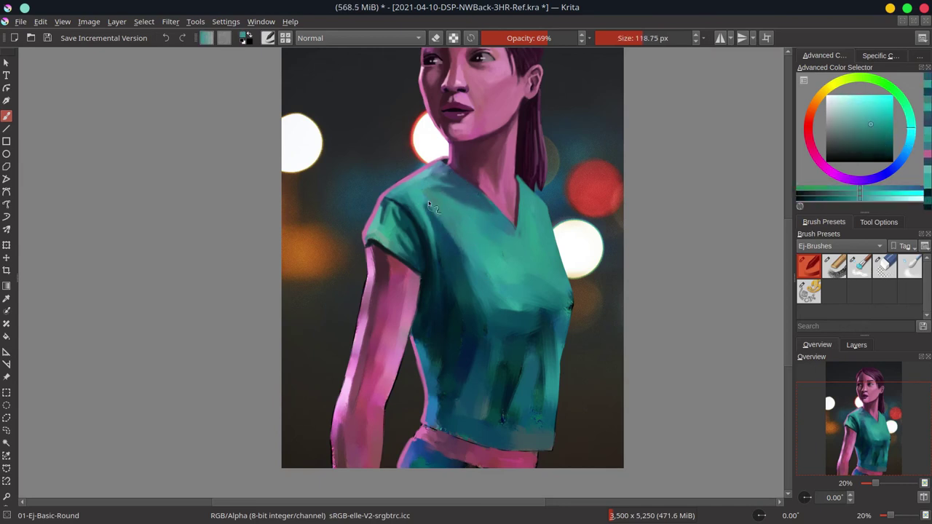
Step: Blend darker teal into the shirt body with a large brush
key("bracketright")
key("bracketright")
left_click(488, 282, "ctrl")
left_click(462, 295, "ctrl")
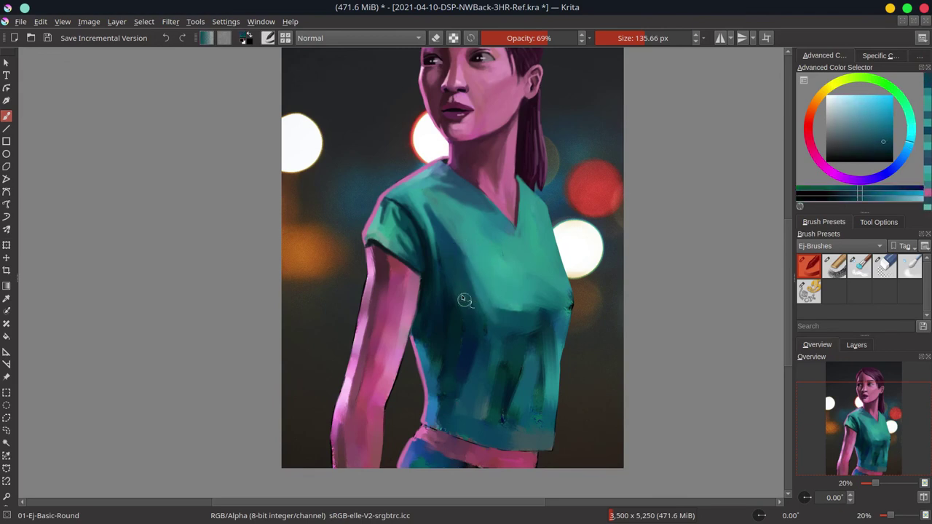
key("bracketleft")
key("bracketleft")
key("bracketleft")
Step: Load the arm's magenta-pink skin colour and tilt the canvas along the arm
left_click(424, 363, "ctrl")
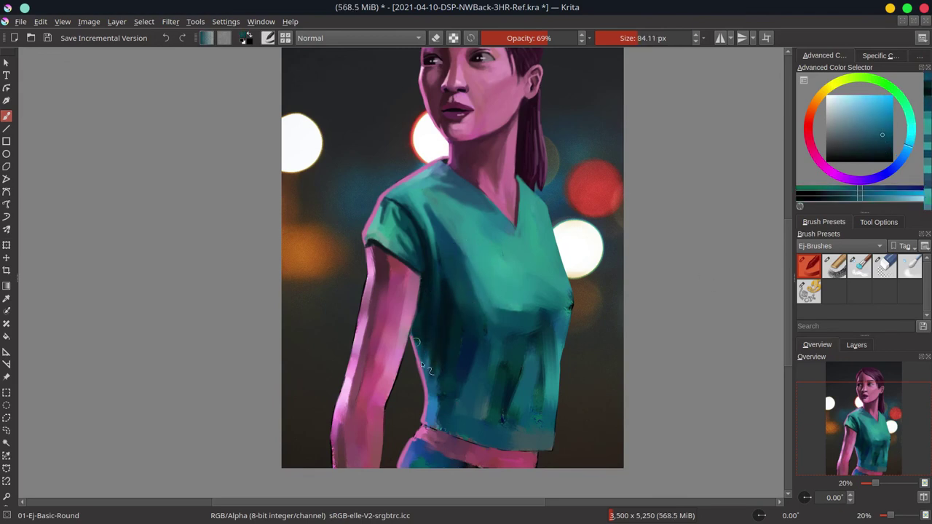
left_click(430, 425, "ctrl")
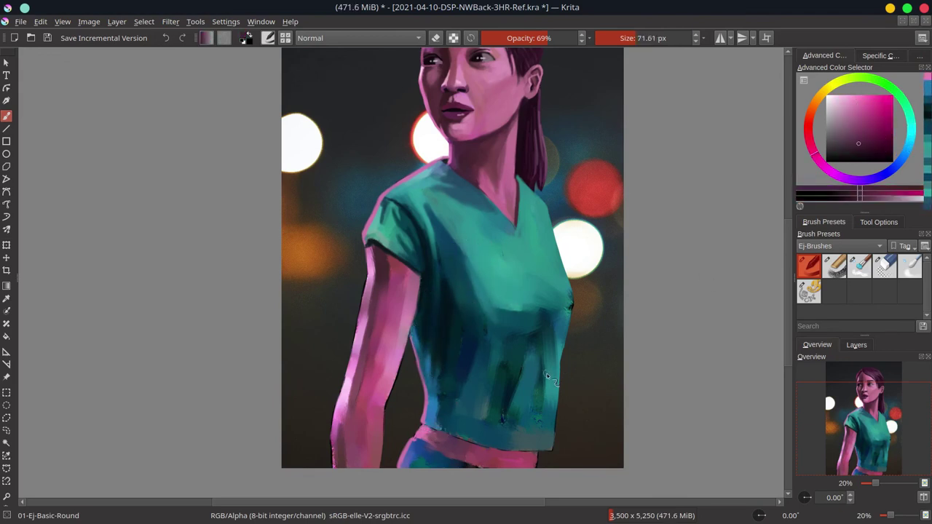
mouse_move(430, 422)
left_mouse_down()
mouse_move(437, 360)
mouse_move(474, 353)
left_mouse_up()
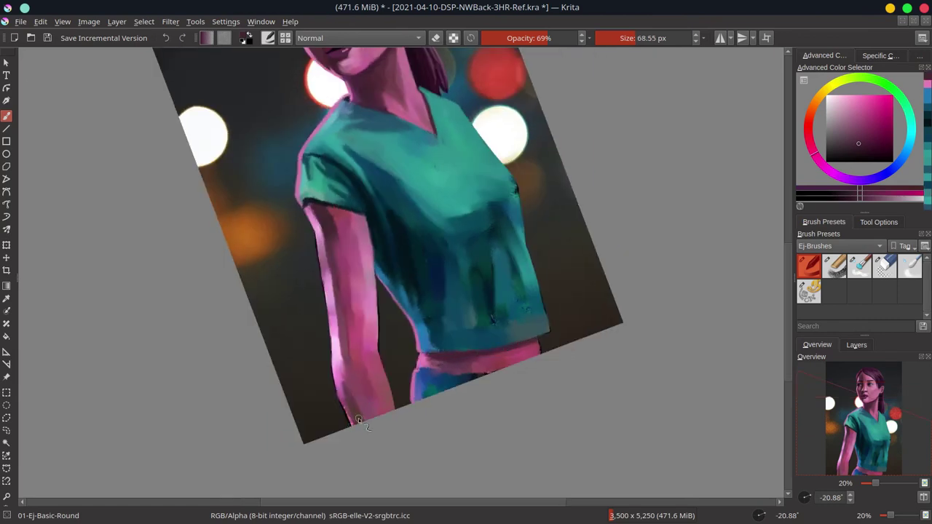
Step: Save, reset the canvas rotation, and smooth the shirt's right edge with sampled teal
key("ctrl+s")
key("5")
left_click(502, 220, "ctrl")
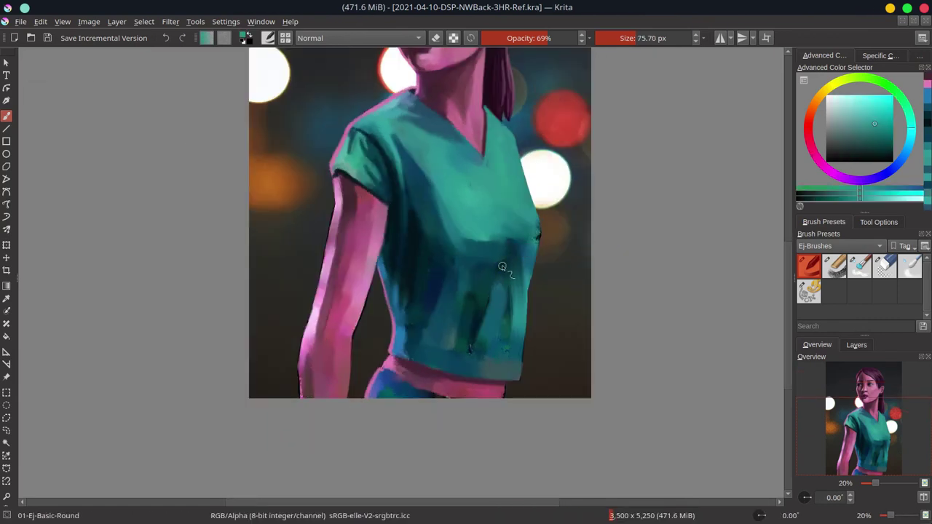
left_click(534, 254, "ctrl")
left_click_drag(541, 223, 521, 382)
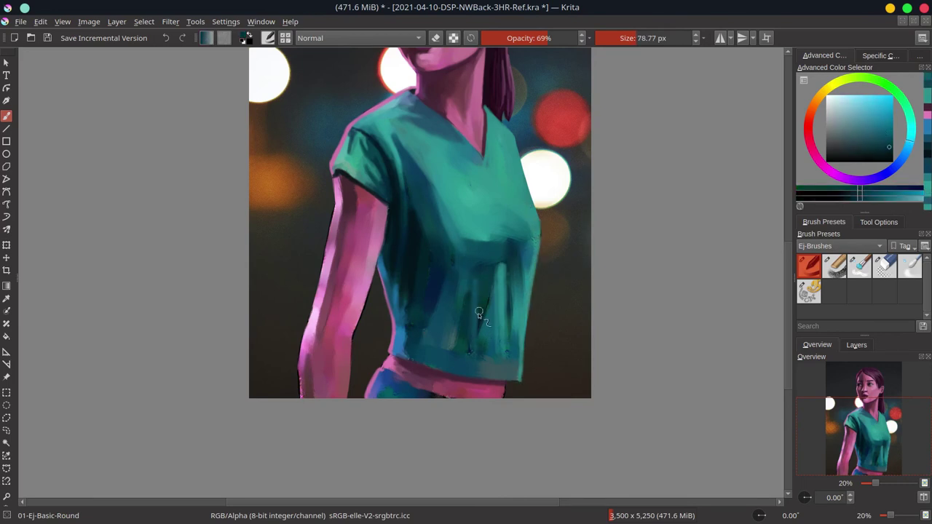
Step: Paint a dark blue shadow down the shirt's right side and a lighter teal fold
left_click(433, 269, "ctrl")
left_click_drag(516, 271, 514, 368)
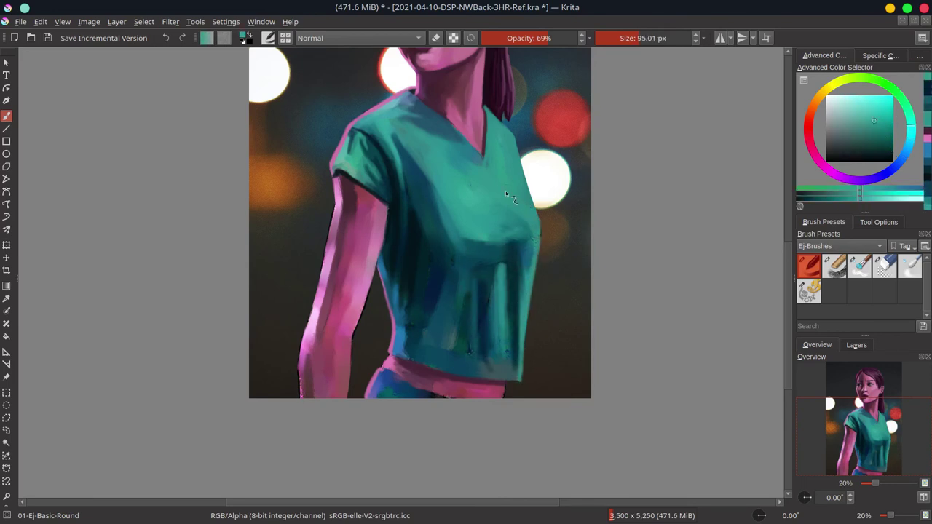
left_click(528, 218, "ctrl")
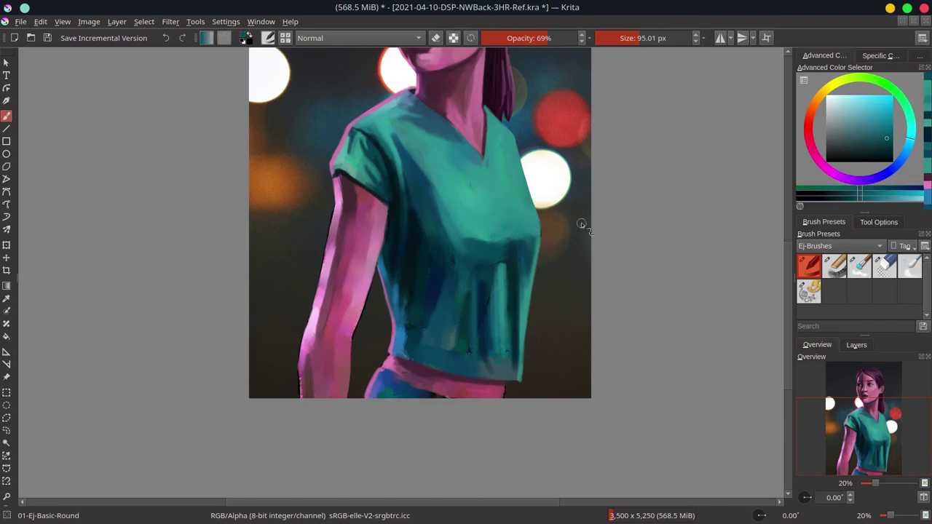
left_click(496, 299, "ctrl")
left_click_drag(479, 278, 481, 352)
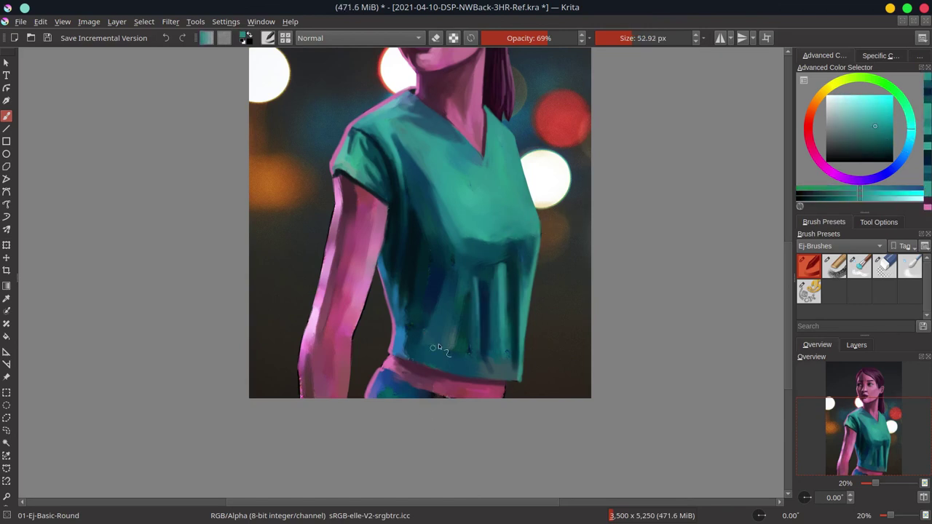
Step: Sample teals and dark blue around the shirt hem, then pinks from the waistband and skin
left_click(438, 343, "ctrl")
left_click(429, 242, "ctrl")
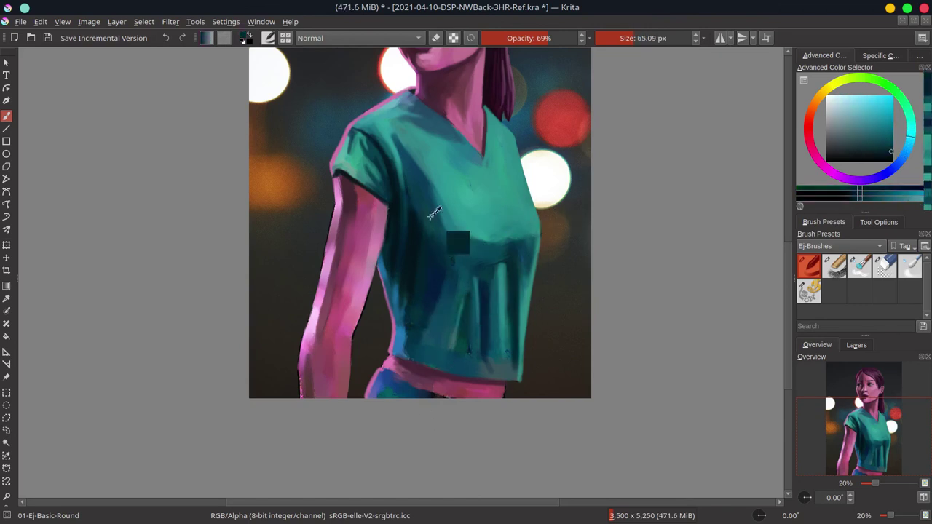
left_click(437, 171, "ctrl")
left_click(424, 342, "ctrl")
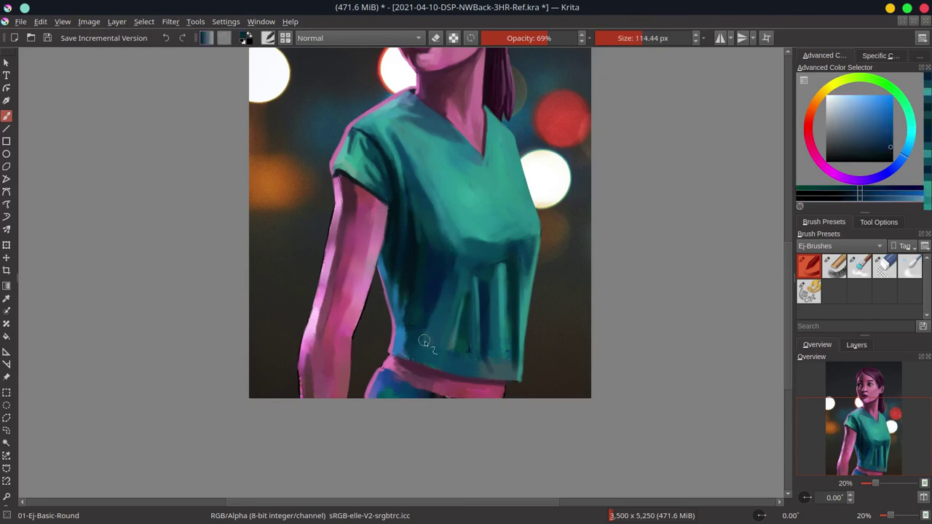
left_click(444, 302, "ctrl")
left_click(474, 360, "ctrl")
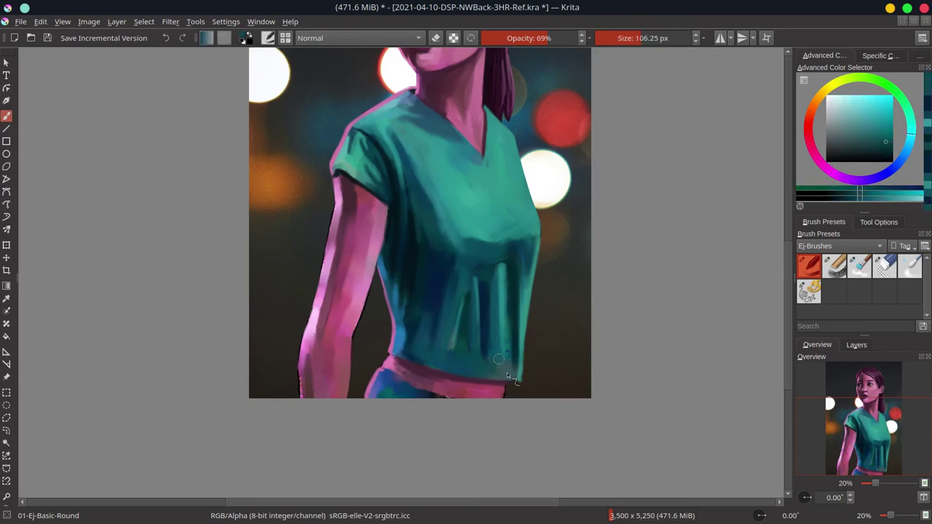
left_click(521, 299, "ctrl")
left_click(444, 393, "ctrl")
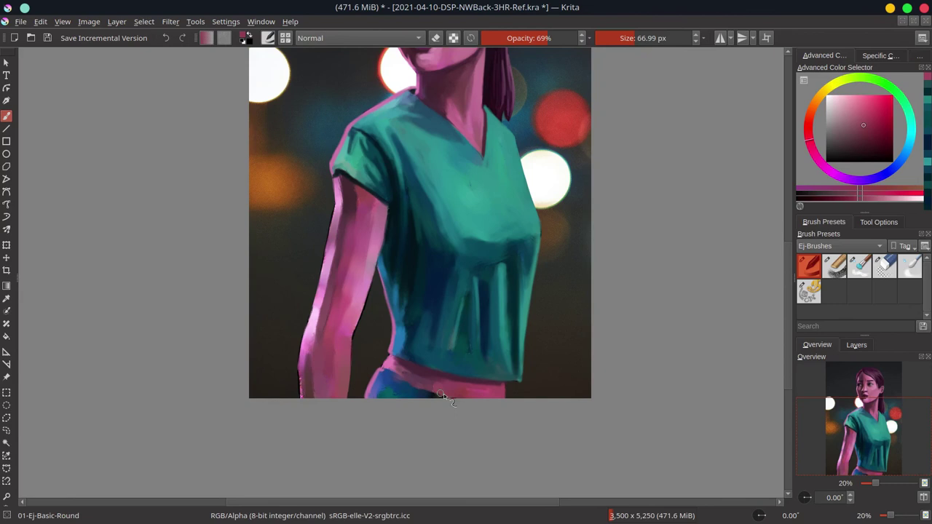
left_click(386, 366, "ctrl")
scroll(386, 366, "up", 3)
Step: Zoom out and save, mirror the view to check composition, then unflip and sample skin pink
left_click(345, 244, "ctrl")
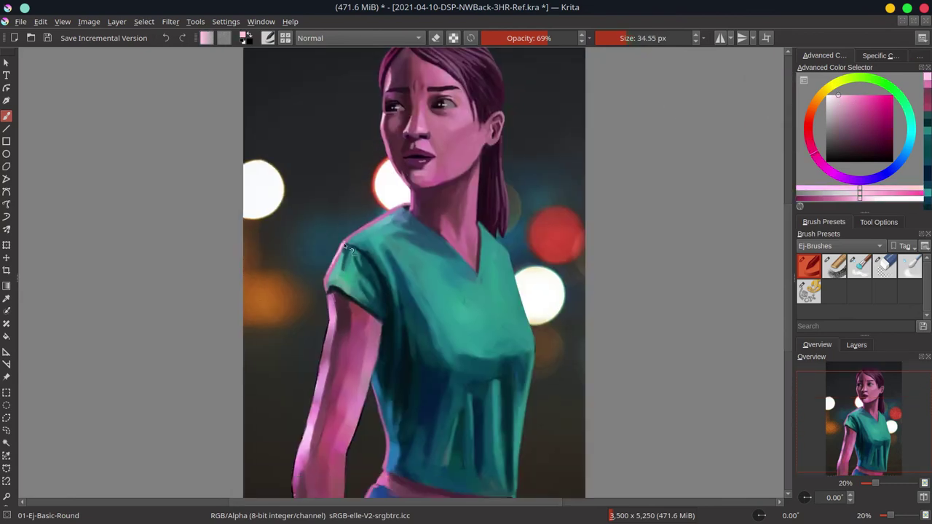
scroll(375, 397, "down", 3)
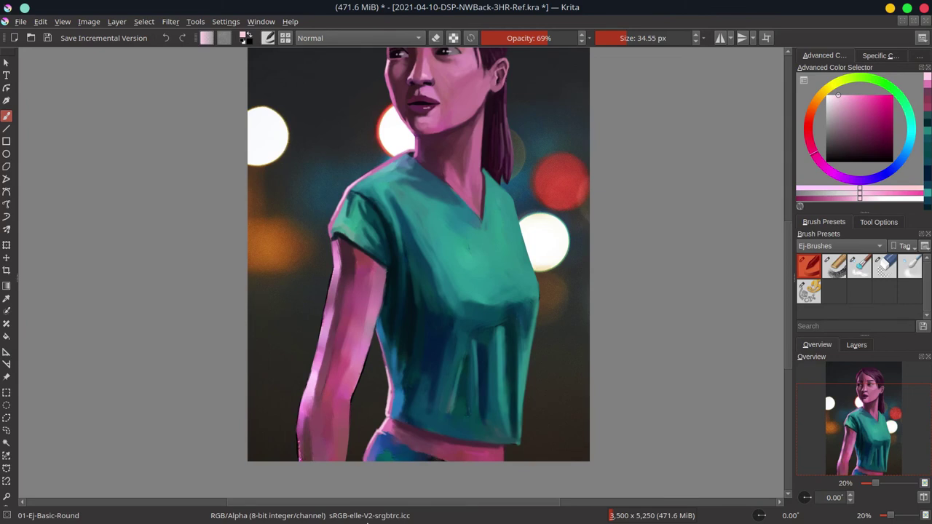
left_click(434, 298, "ctrl")
key("minus")
key("ctrl+s")
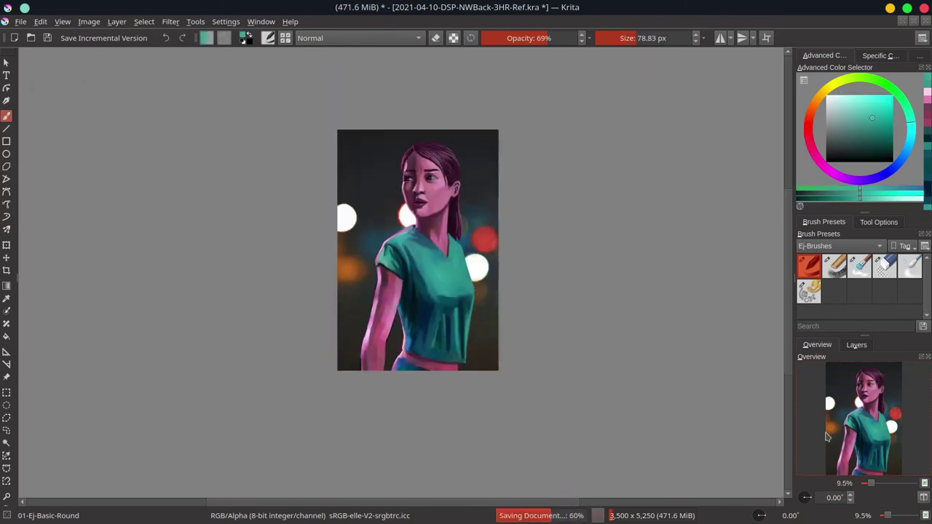
left_click(923, 498)
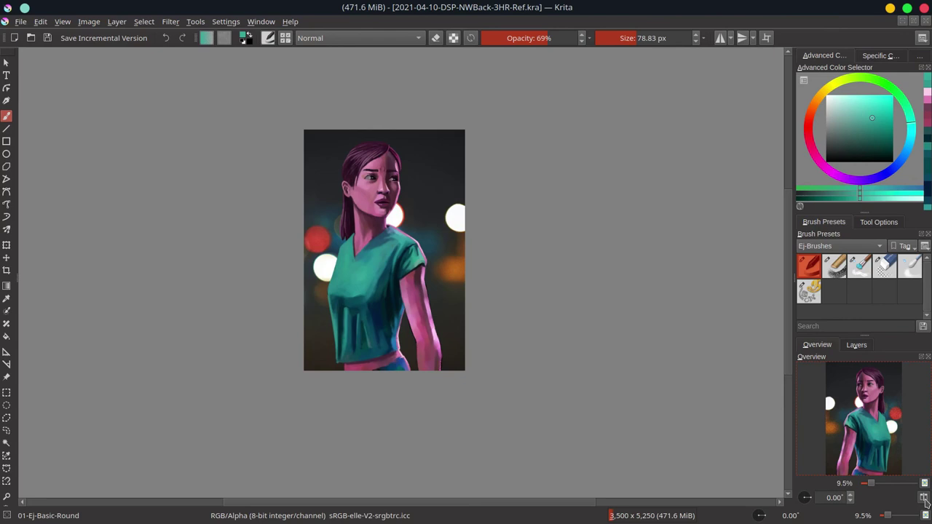
left_click(924, 498)
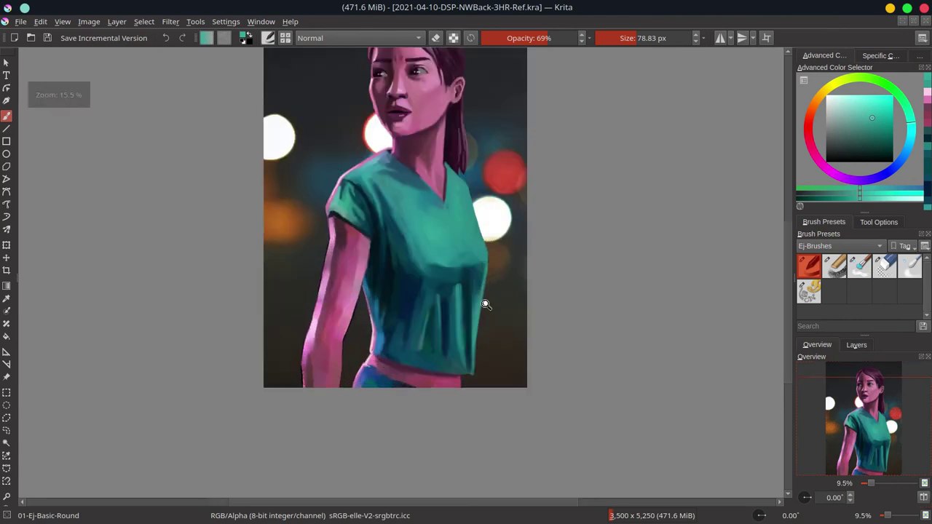
scroll(371, 357, "up", 2)
left_click(368, 370, "ctrl")
Step: Save, add a small pink stroke on the arm, and return to the round brush
left_click(373, 383, "ctrl")
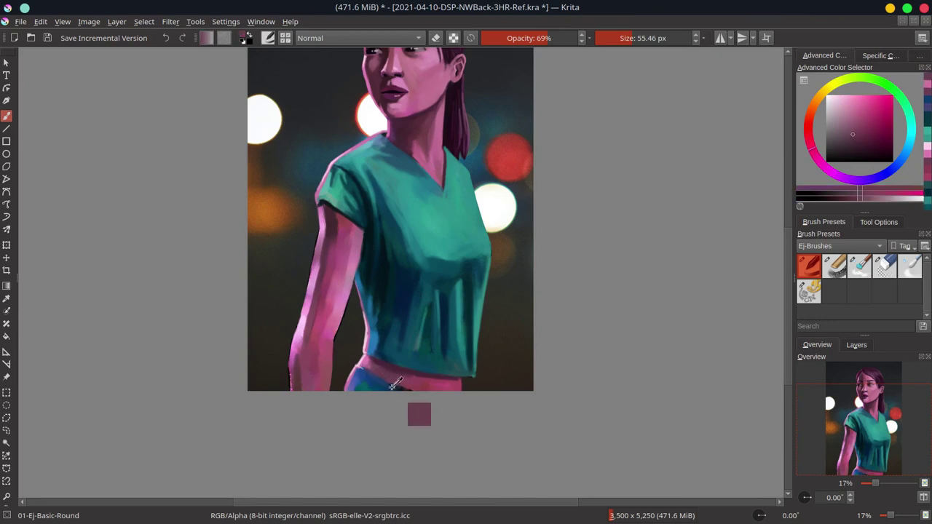
key("ctrl+s")
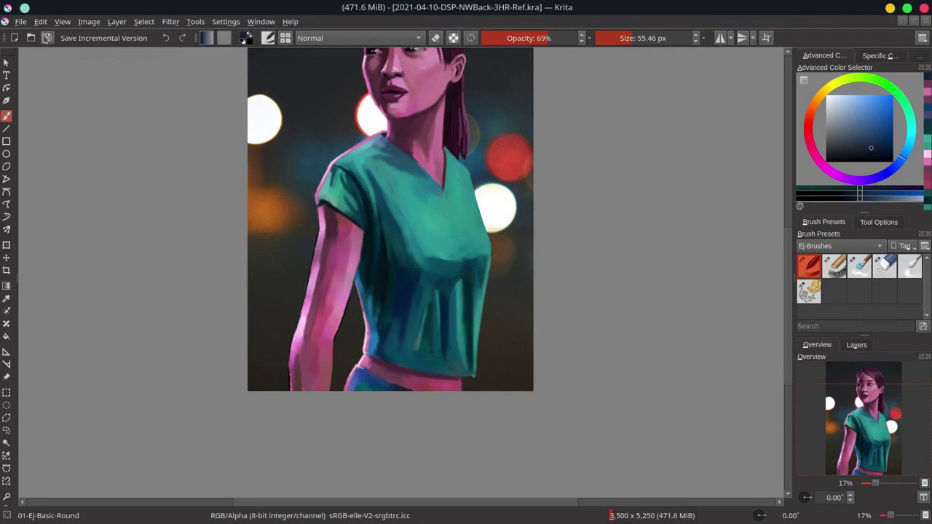
left_click(323, 295, "ctrl")
left_click_drag(363, 233, 362, 244)
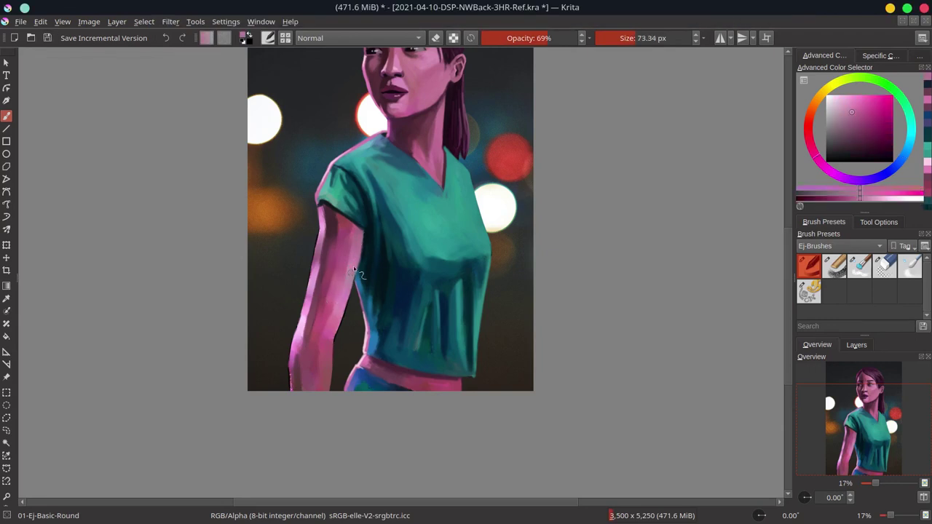
key("e")
key("slash")
Step: Smooth the forearm and upper arm with sampled pink strokes at varying brush sizes
left_click(358, 265, "ctrl")
mouse_move(325, 344)
left_mouse_down()
mouse_move(360, 291)
mouse_move(317, 382)
left_mouse_up()
key("bracketright")
left_click(322, 331, "ctrl")
left_click(325, 333, "ctrl")
left_click(332, 342, "ctrl")
left_click(329, 293, "ctrl")
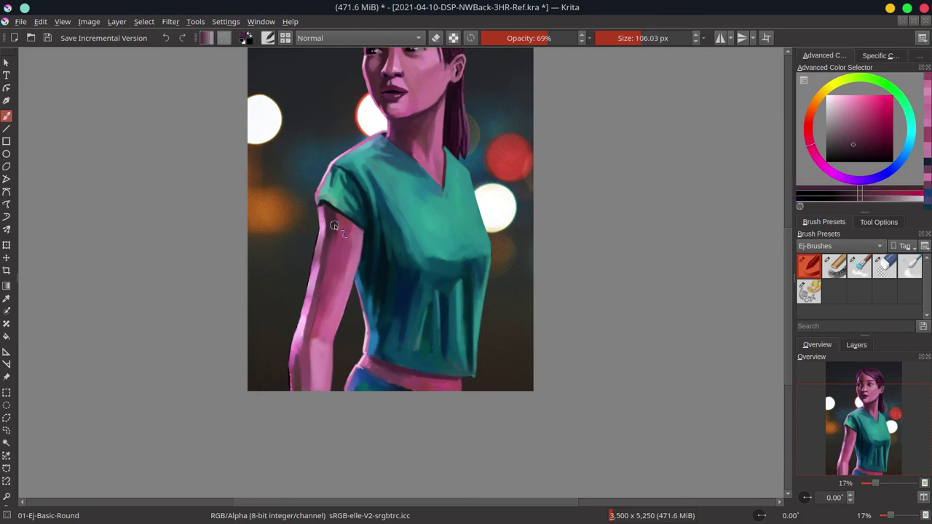
key("bracketleft")
mouse_move(310, 320)
left_mouse_down()
mouse_move(323, 226)
mouse_move(312, 324)
left_mouse_up()
Step: Sample lighter and darker arm pinks and shrink the brush for fine highlight work
left_click(329, 253, "ctrl")
left_click(340, 235, "ctrl")
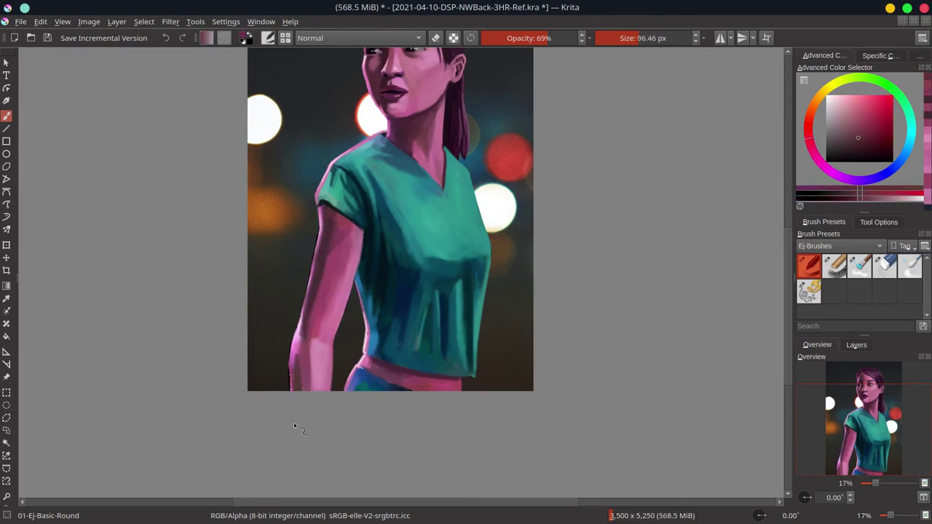
left_click(337, 370, "ctrl")
key("bracketleft")
key("bracketleft")
key("bracketleft")
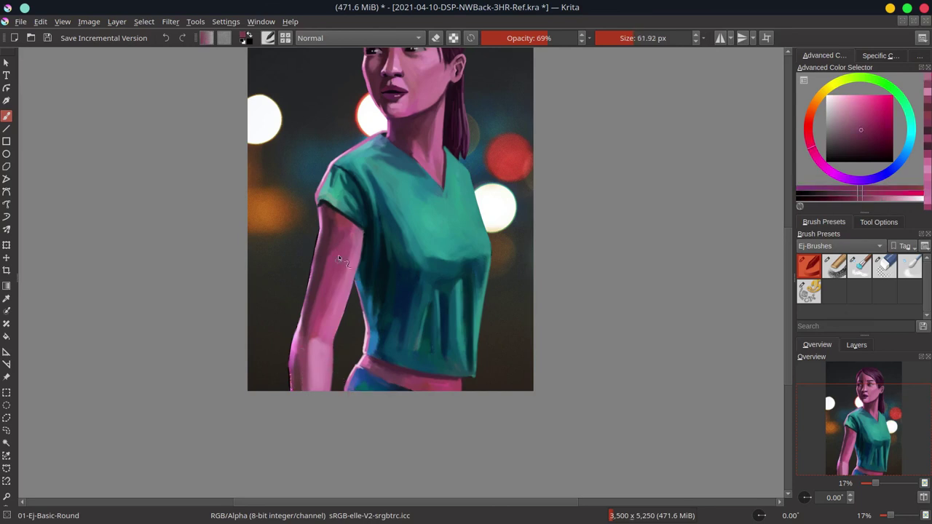
left_click(331, 255, "ctrl")
key("bracketright")
left_click(364, 255, "ctrl")
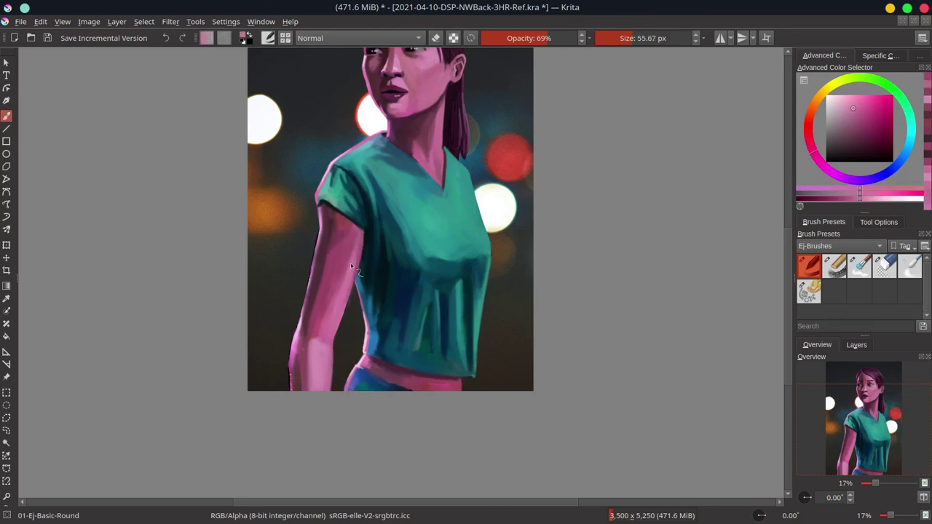
key("bracketright")
key("bracketright")
left_click(336, 276, "ctrl")
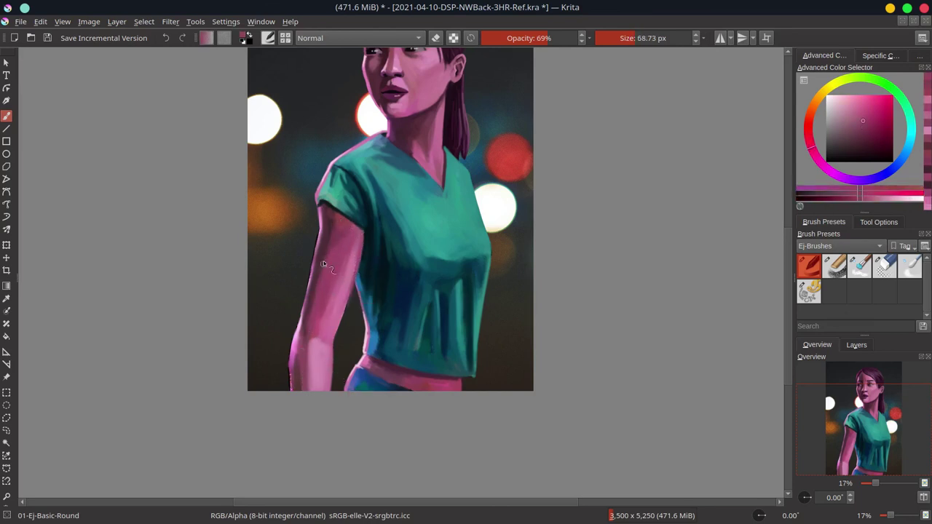
left_click(325, 323, "ctrl")
key("bracketleft")
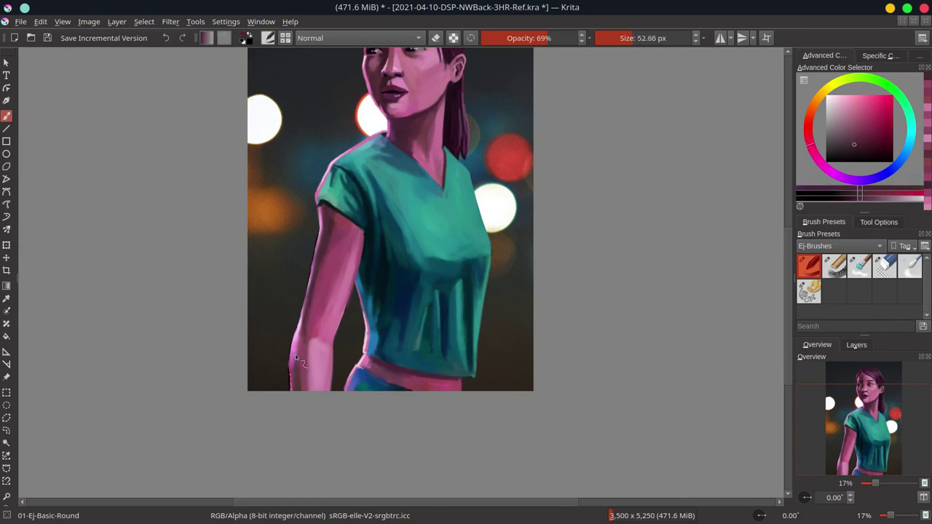
left_click(331, 240, "ctrl")
key("bracketleft")
key("bracketleft")
Step: Paint a light pink highlight along the arm's left edge and up the arm, then save
key("bracketleft")
key("bracketleft")
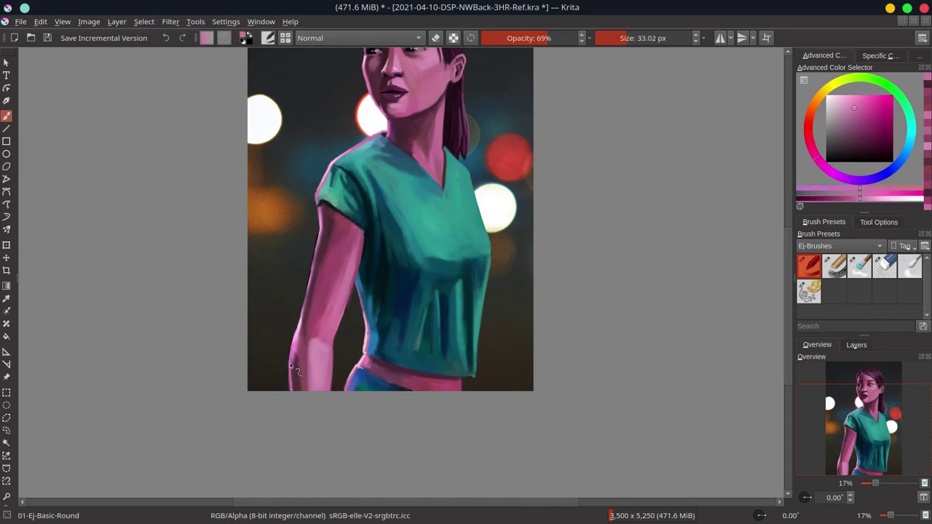
left_click_drag(316, 235, 314, 267)
key("bracketright")
left_click_drag(324, 213, 316, 253)
left_click(834, 95)
key("bracketleft")
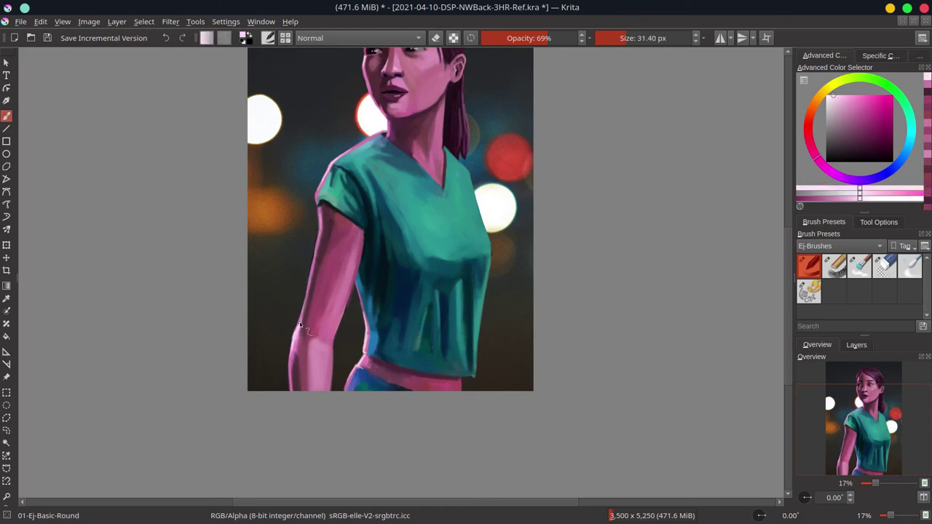
left_click(323, 375, "ctrl")
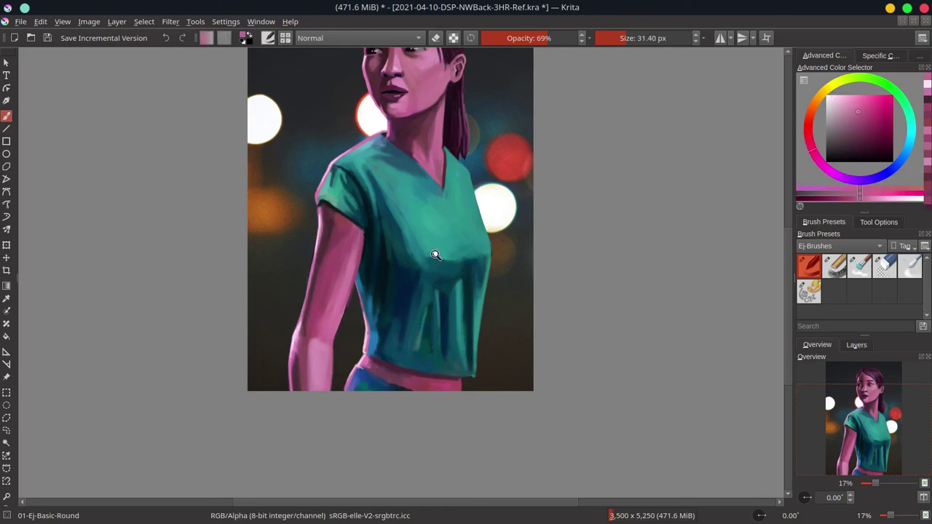
scroll(433, 254, "down", 3)
key("ctrl+s")
Step: Add a final light pink touch to the lower forearm and save the finished portrait
key("bracketright")
key("bracketright")
key("bracketright")
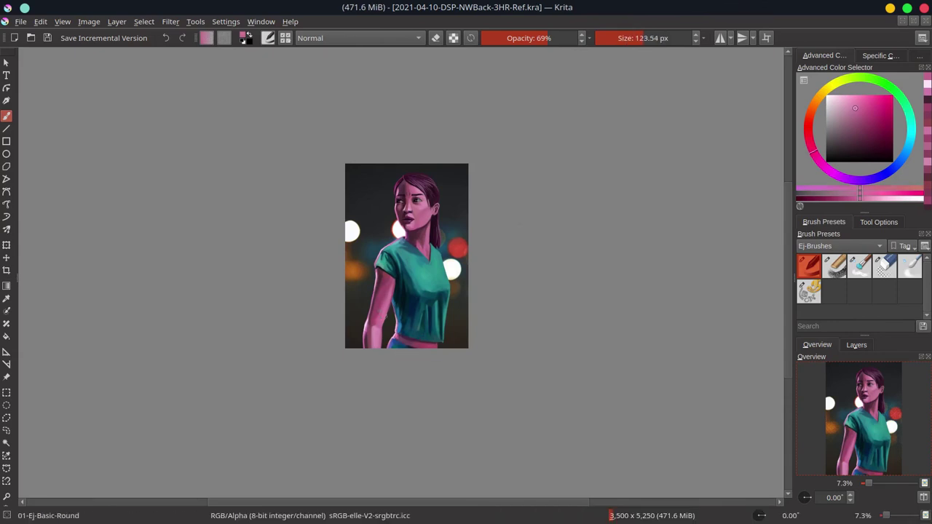
left_click(389, 289, "ctrl")
left_click(391, 291, "ctrl")
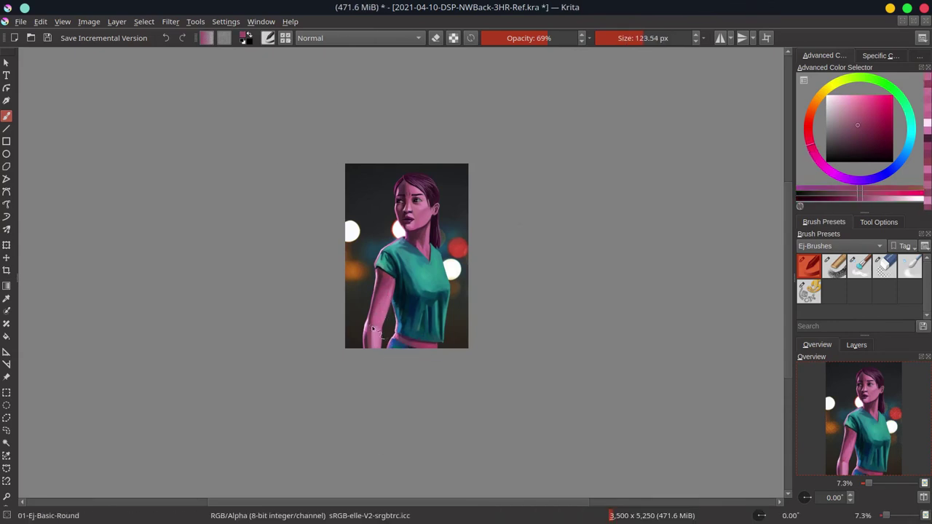
key("bracketleft")
left_click(386, 328, "ctrl")
left_click(408, 341, "ctrl")
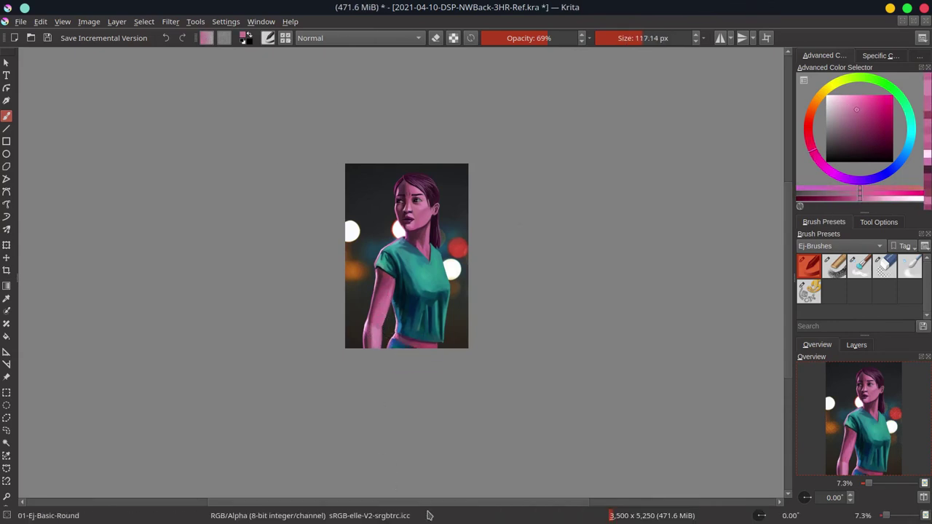
key("ctrl+s")
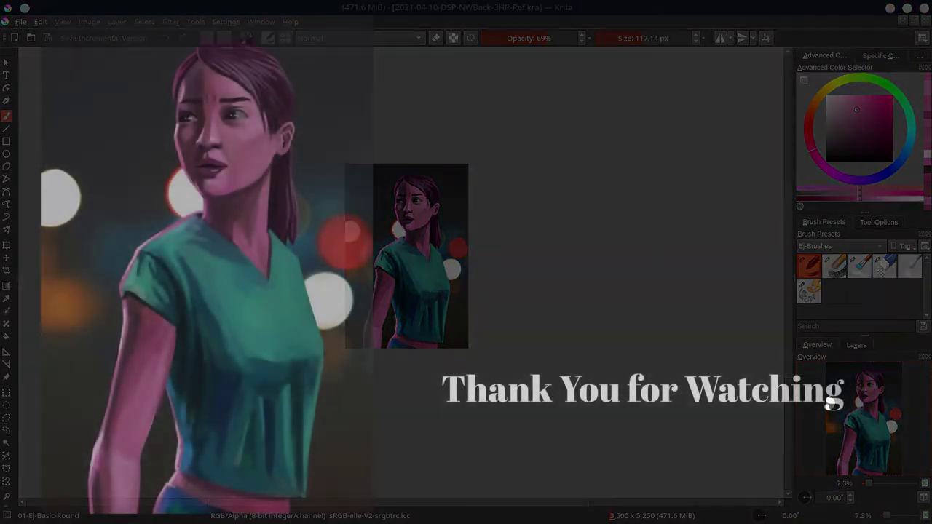